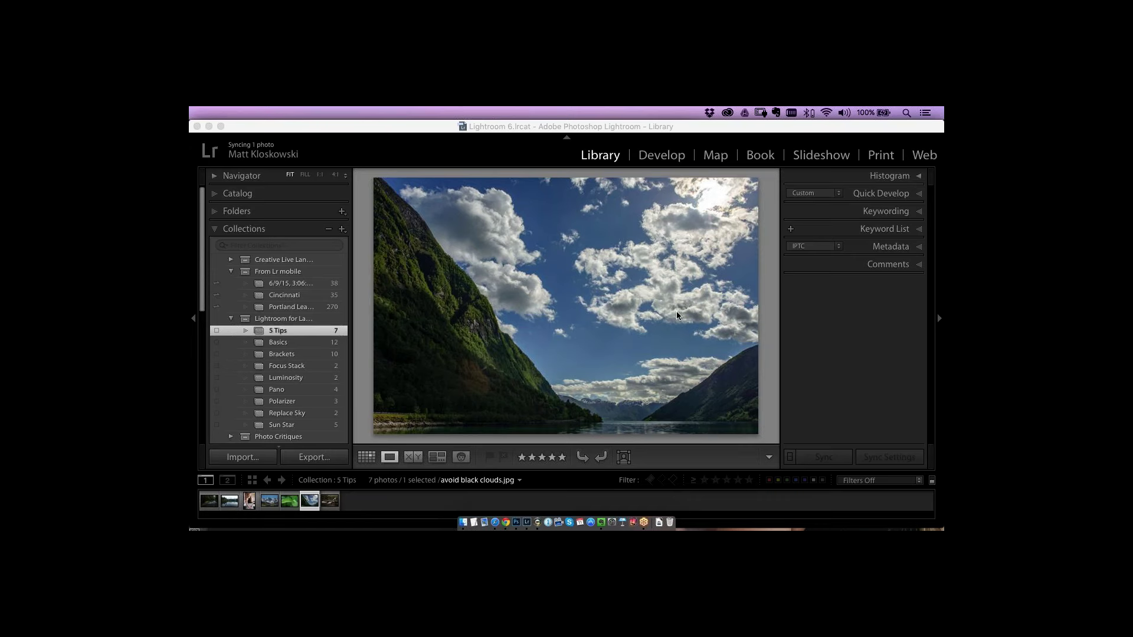
- Open avoid black clouds.jpg in the Develop module, expand Collections, collapse the From Lr mobile set, and reset the photo's adjustments
click(869, 322)
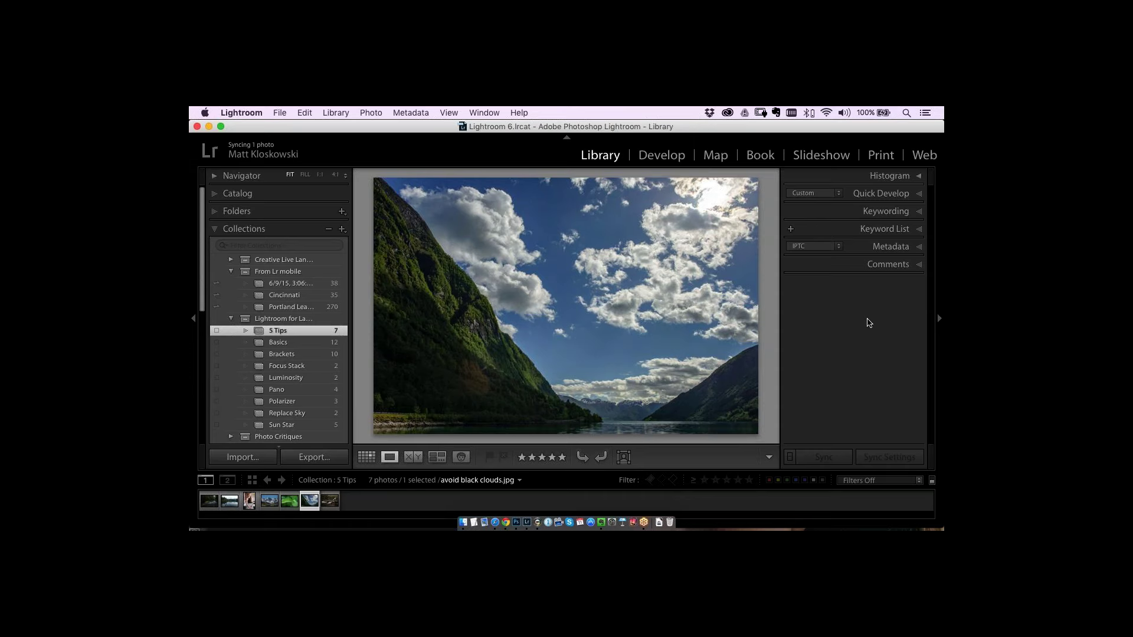
click(668, 163)
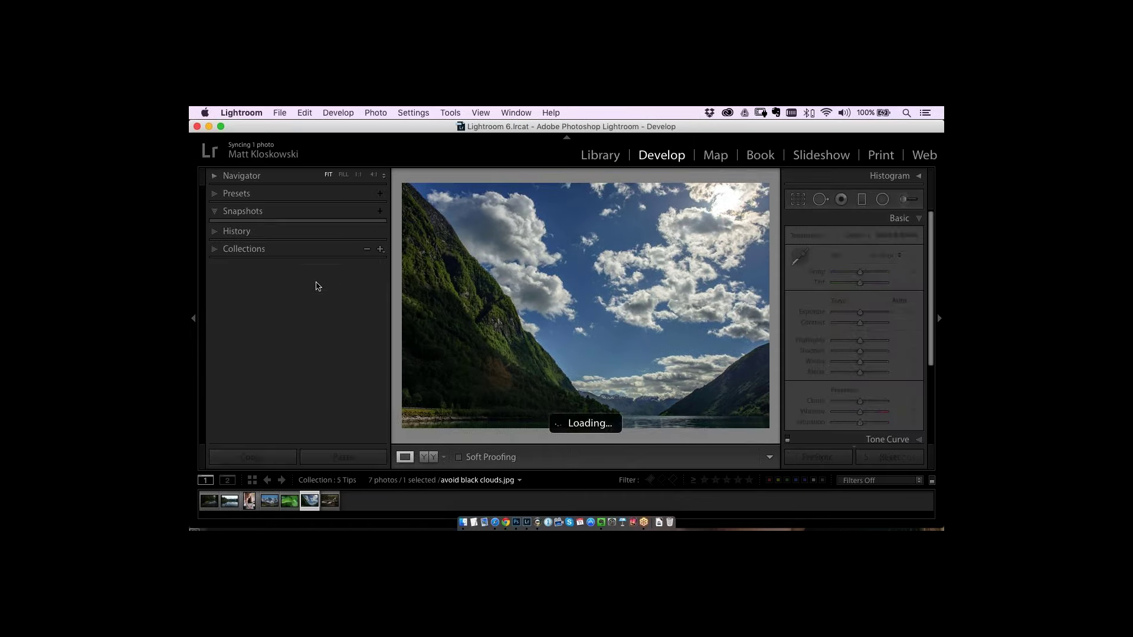
click(248, 246)
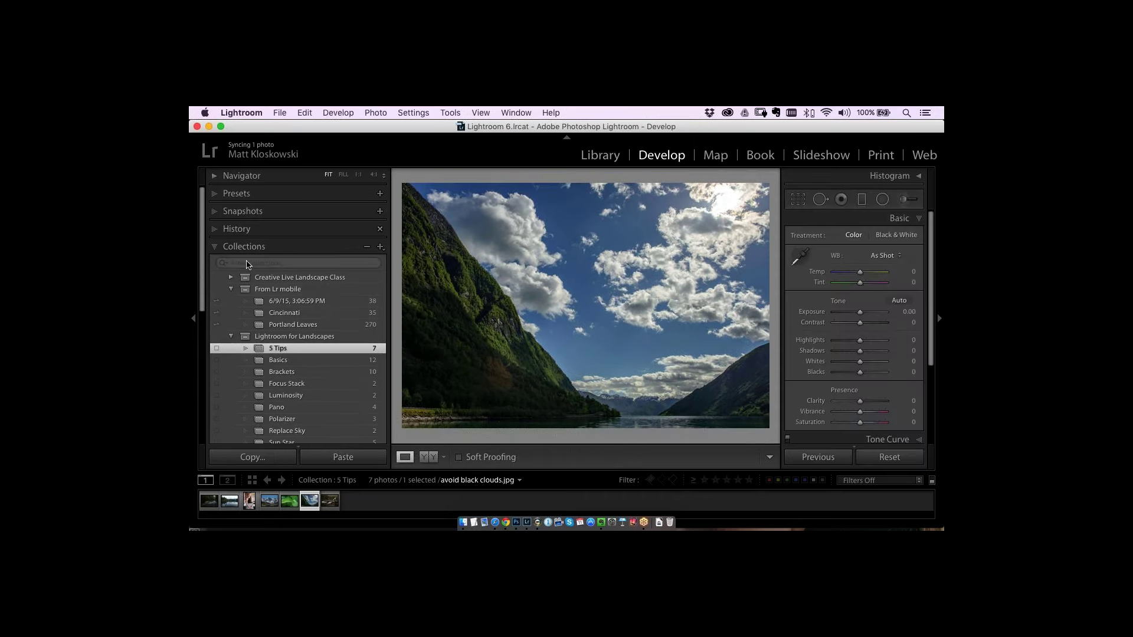
click(231, 290)
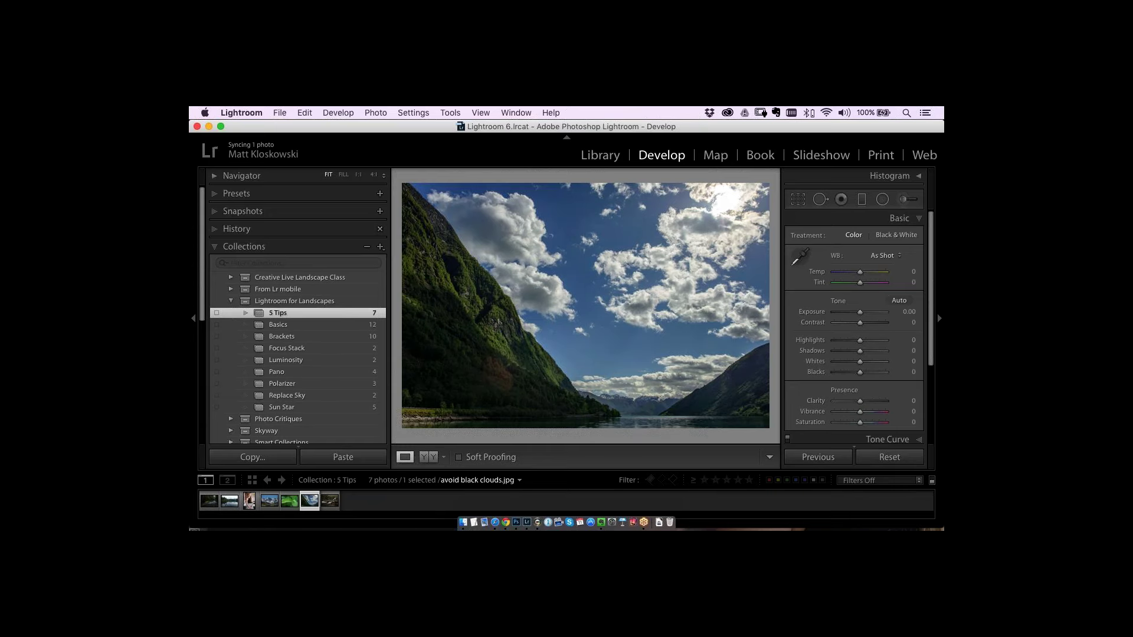
click(879, 462)
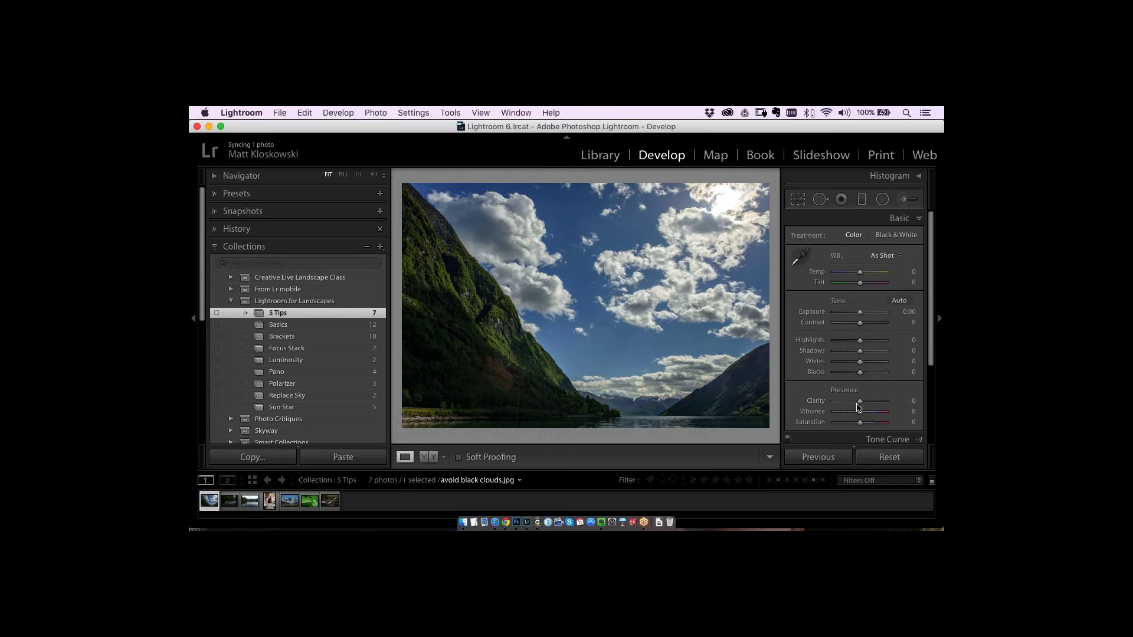
- Try global Contrast at +38 while checking its effect on the histogram, and return Contrast to its default
mouse_move(860, 405)
mouse_down()
mouse_move(888, 404)
mouse_move(869, 409)
mouse_up()
mouse_move(872, 406)
mouse_down()
mouse_move(885, 400)
mouse_move(862, 412)
mouse_up()
mouse_move(862, 325)
mouse_down()
mouse_move(873, 325)
mouse_move(861, 325)
mouse_up()
click(889, 179)
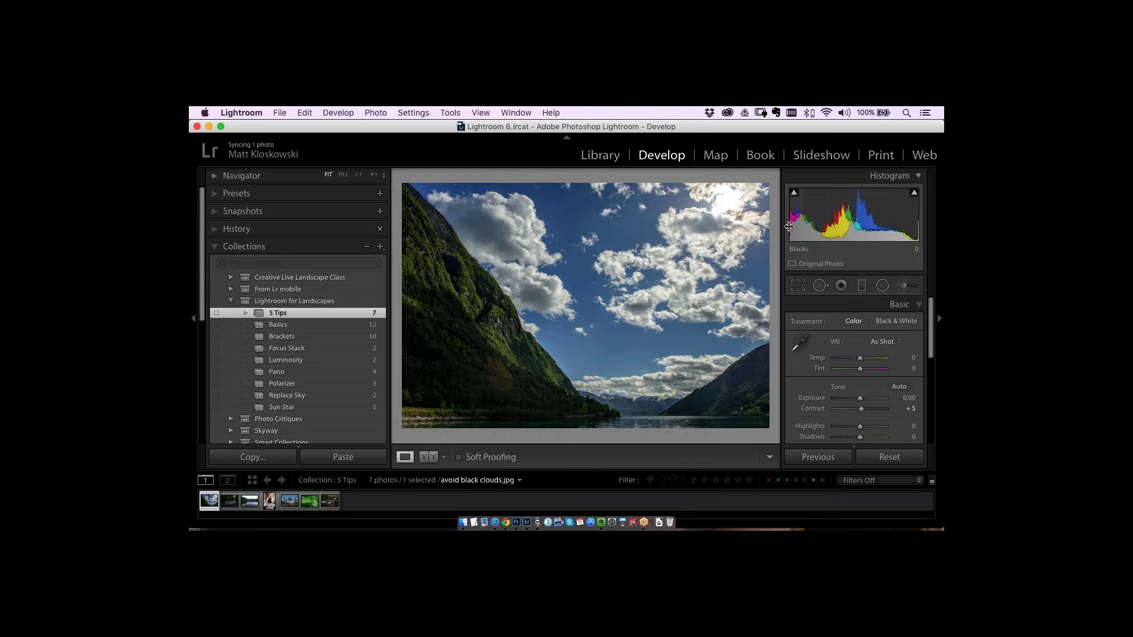
drag(862, 409, 872, 411)
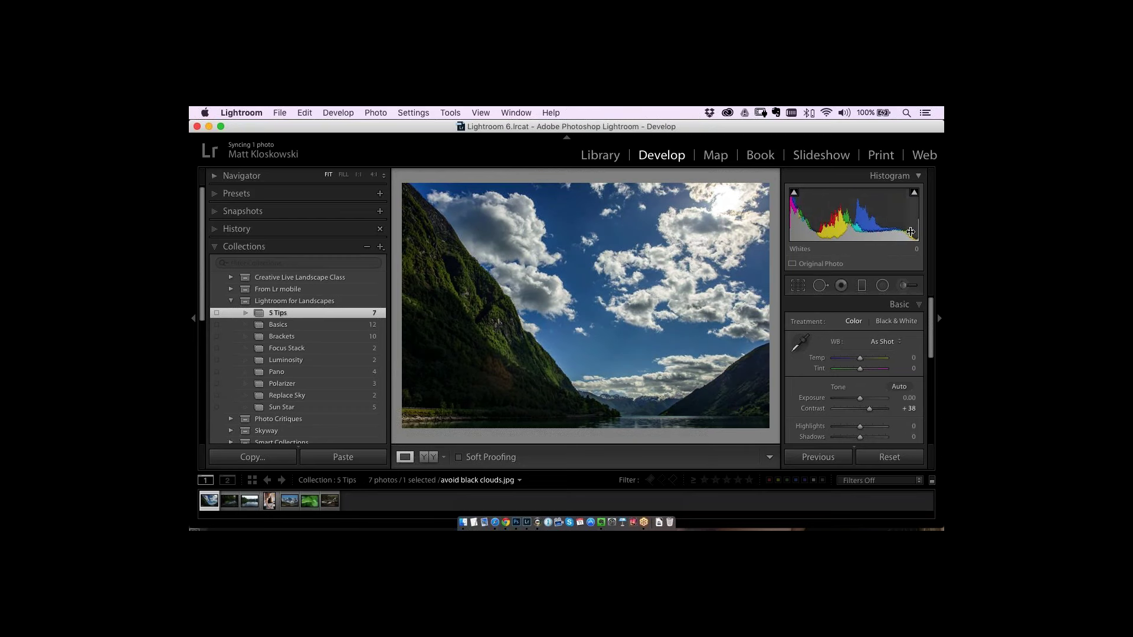
double_click(813, 409)
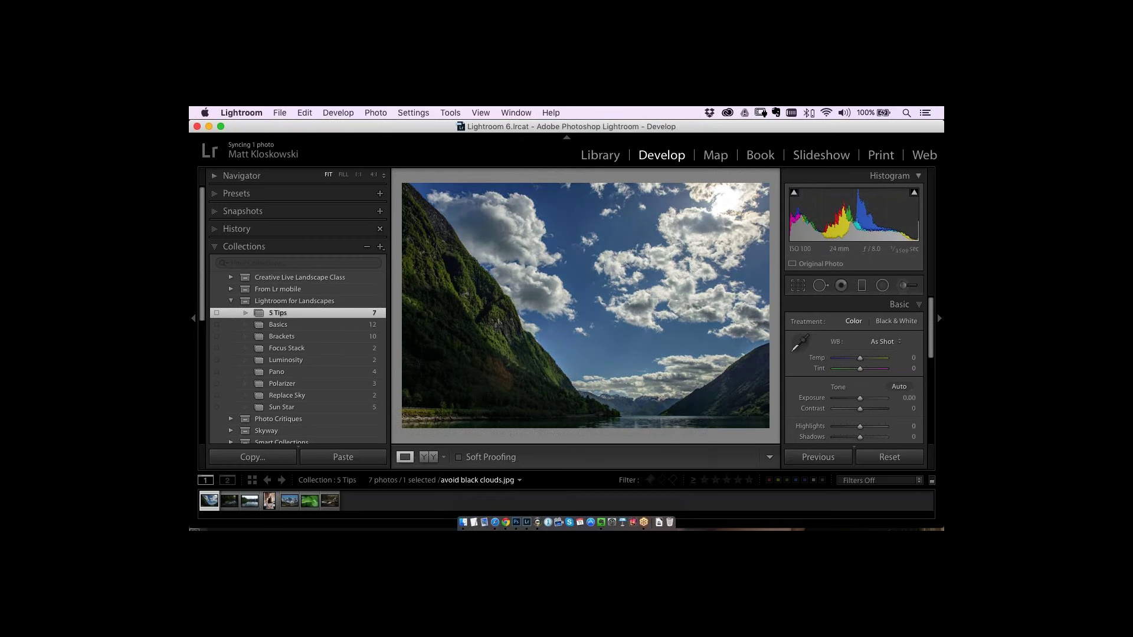
click(900, 180)
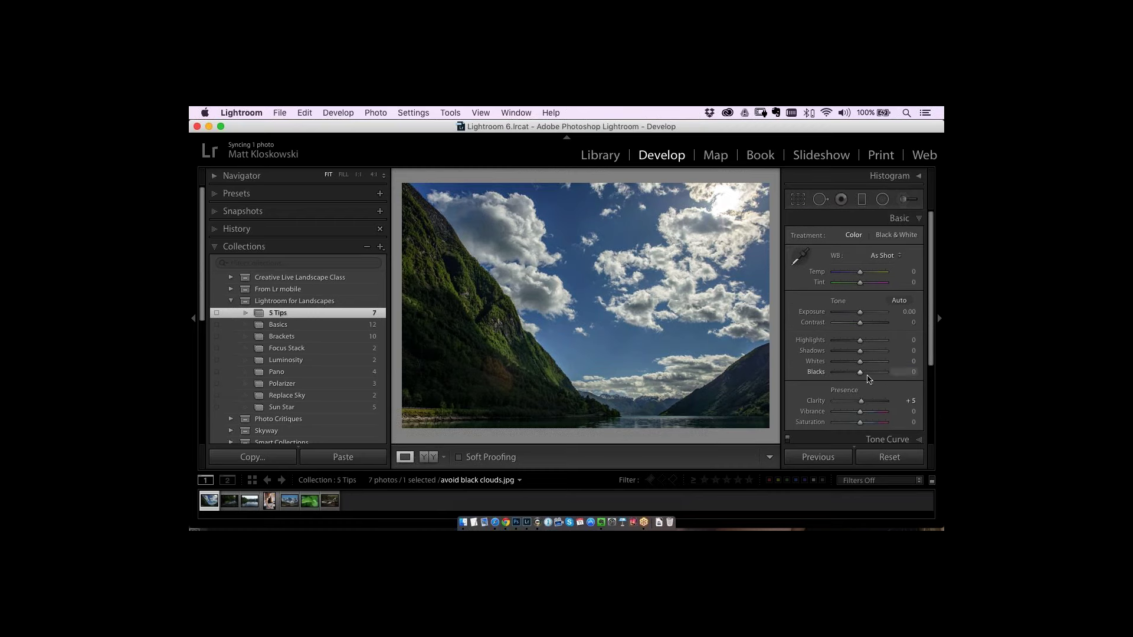
- Try global Clarity at +100 and compare the mountain ridge before and after at close zoom
drag(866, 405, 888, 403)
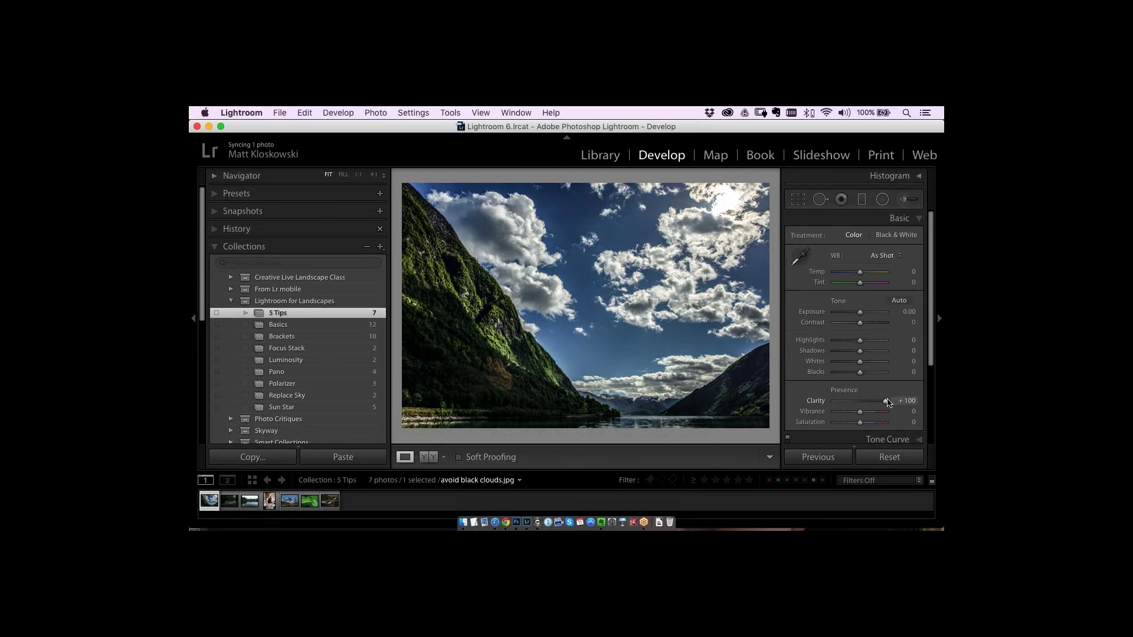
click(750, 354)
drag(750, 355, 611, 322)
key(backslash)
key(backslash)
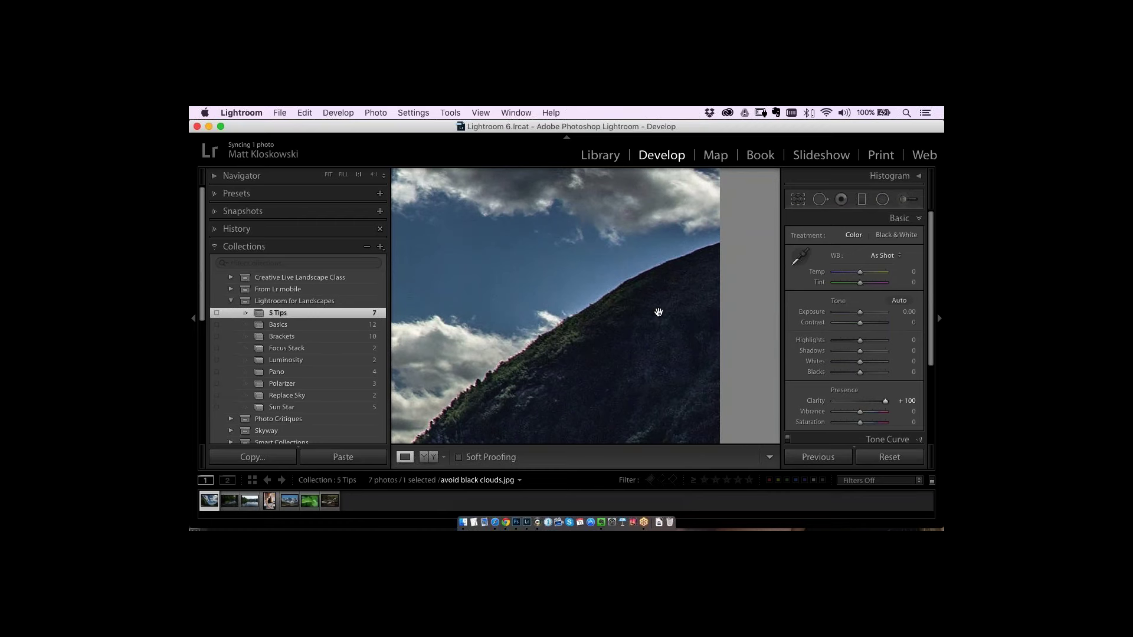
click(638, 313)
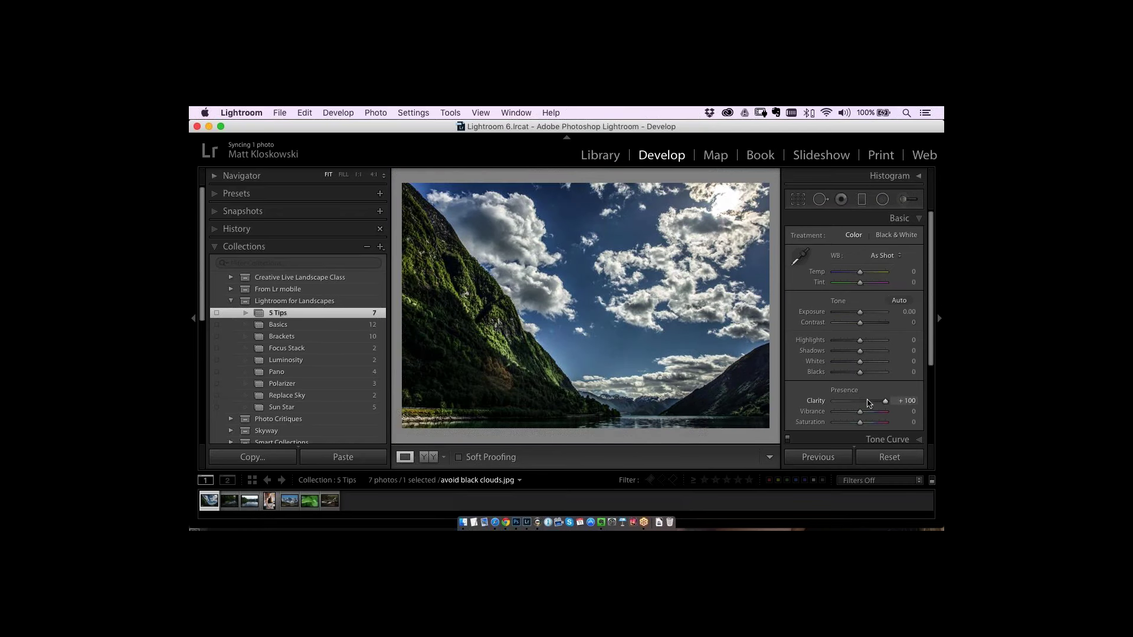
- Try global Clarity at +69 and +30 with before/after comparison, and reset Clarity to its default
drag(886, 401, 878, 401)
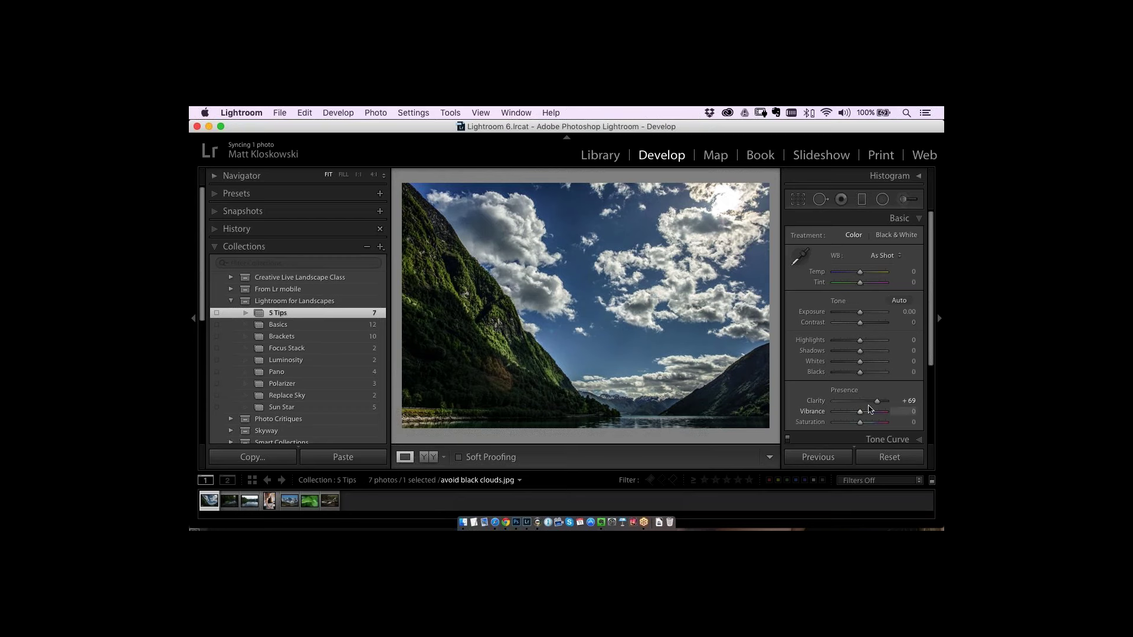
drag(876, 401, 862, 402)
key(backslash)
key(backslash)
drag(878, 401, 864, 406)
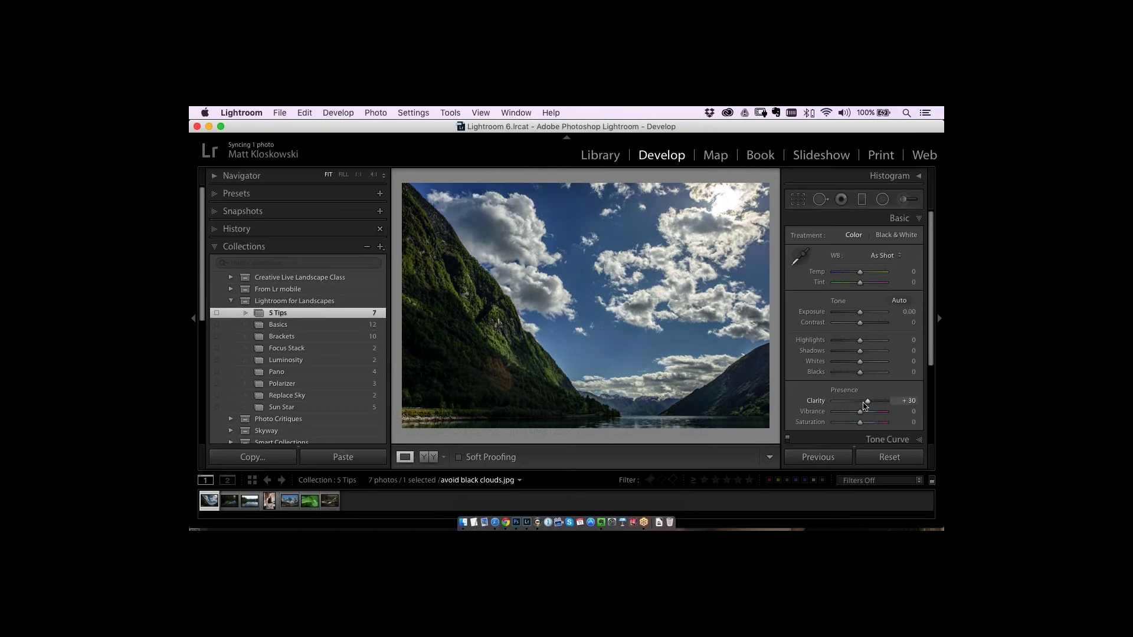
double_click(820, 402)
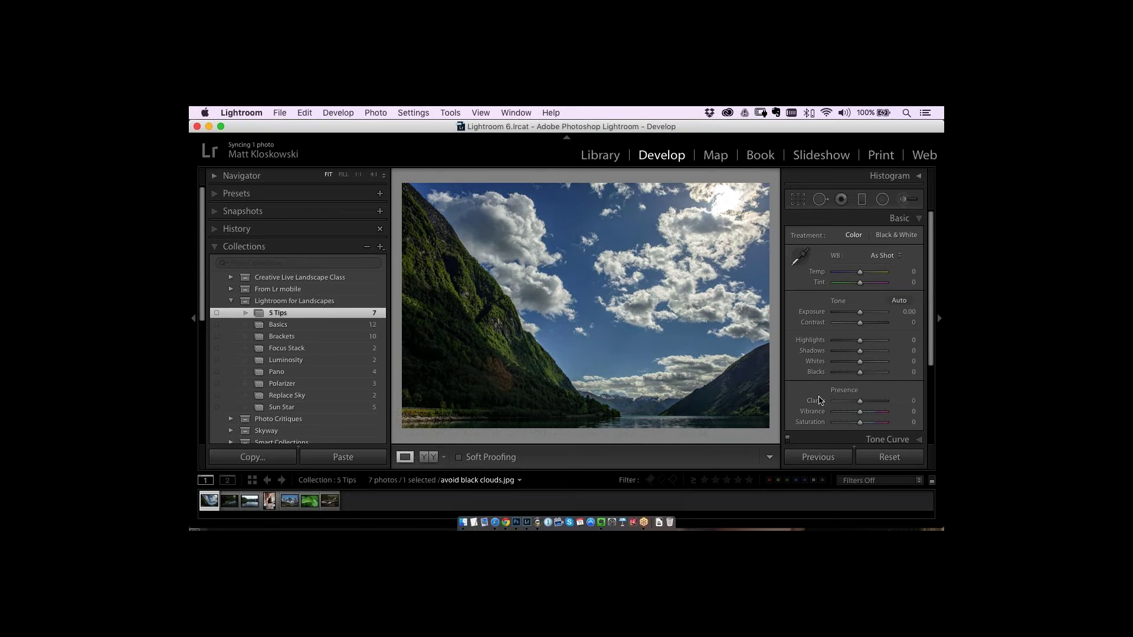
- Start an Adjustment Brush with all effect settings reset and Clarity set to 66, with edit pins hidden
click(907, 203)
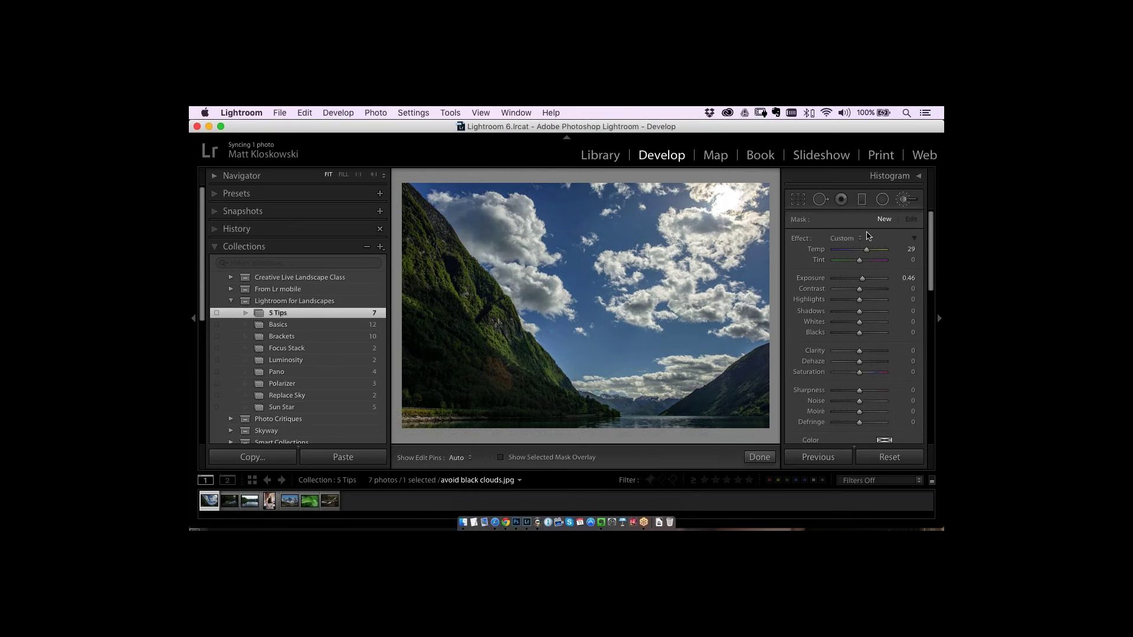
double_click(806, 238)
drag(859, 351, 876, 352)
key(h)
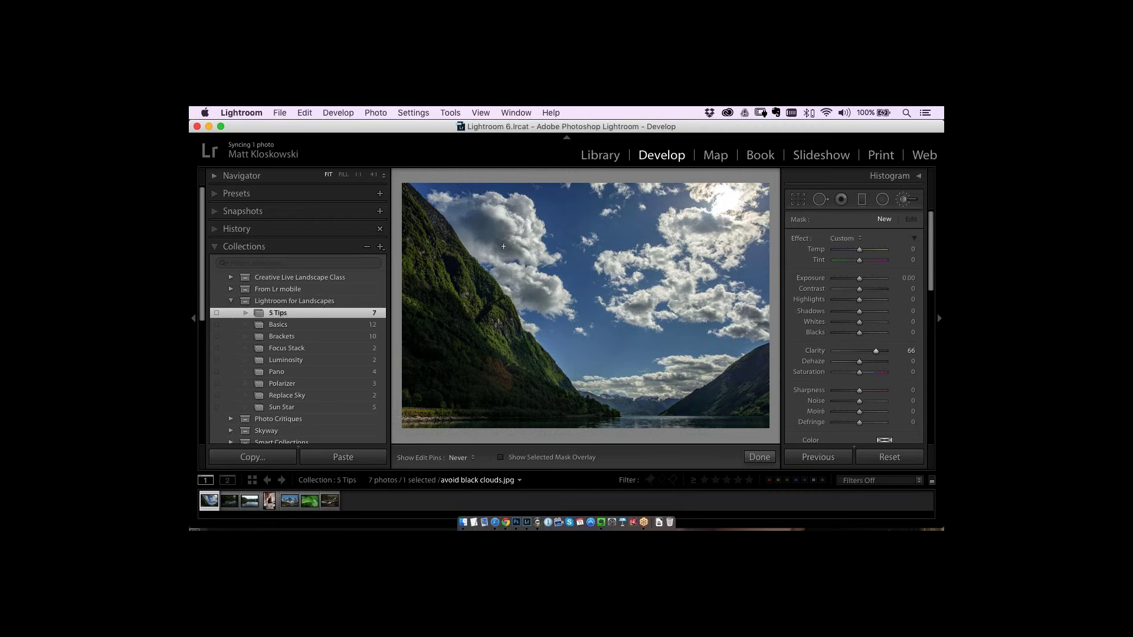
- Try brushing the Clarity effect over the clouds without Auto Mask, and undo the strokes
drag(491, 247, 496, 249)
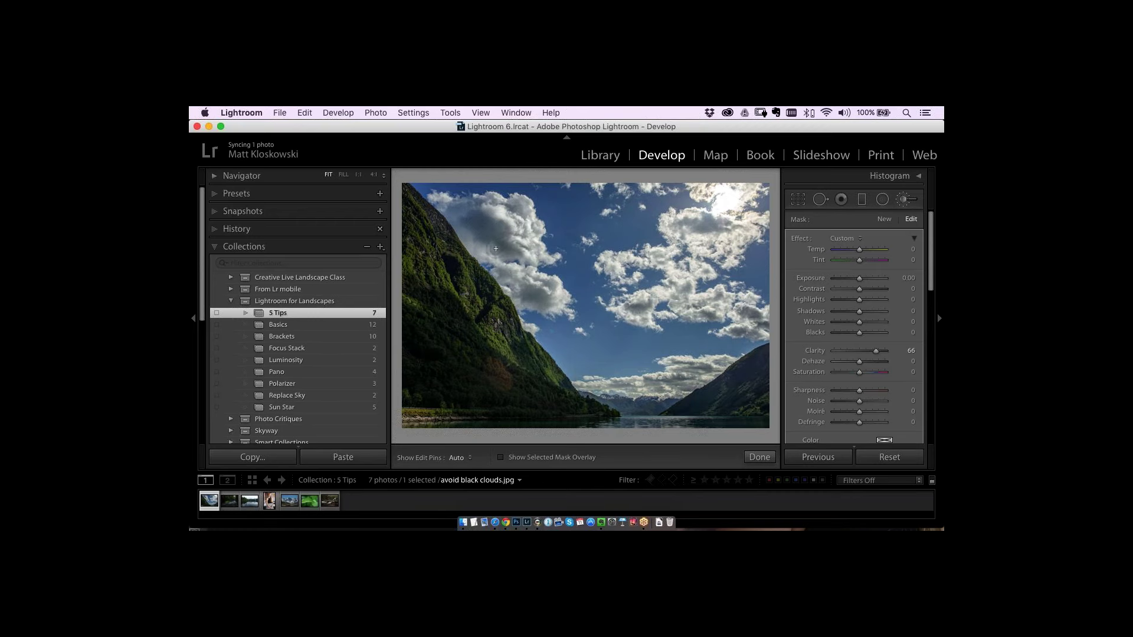
key(super+z)
key(super+z)
mouse_move(675, 225)
mouse_down()
mouse_move(733, 233)
mouse_move(736, 247)
mouse_move(695, 236)
mouse_move(666, 261)
mouse_up()
scroll(931, 294, down, 5)
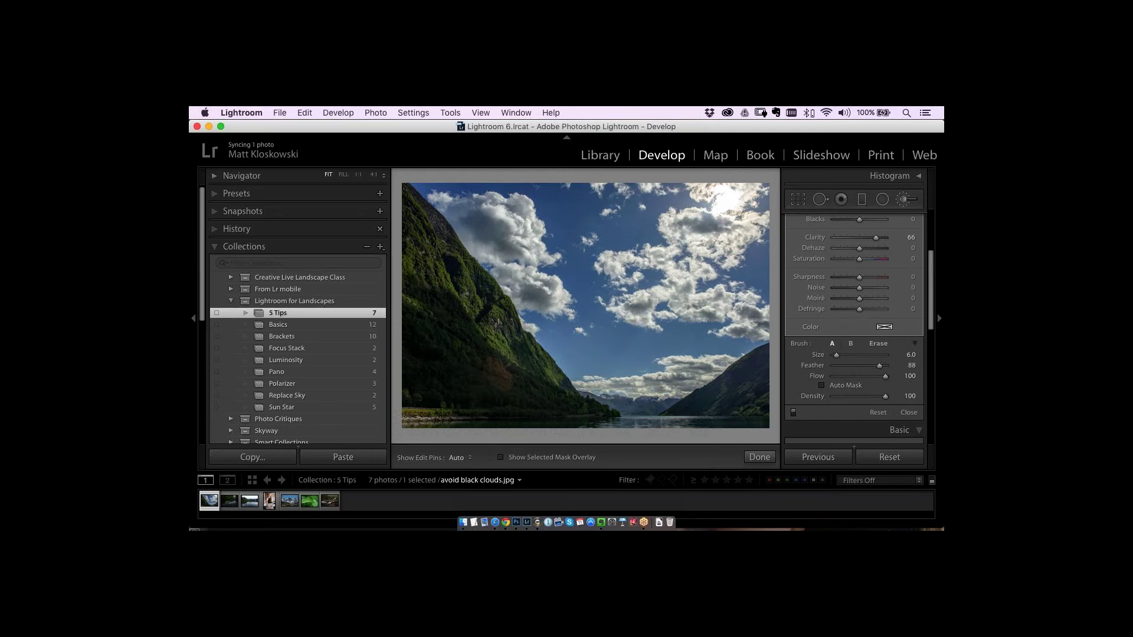
key(h)
key(h)
key(super+z)
- Enable Auto Mask and paint the Clarity effect over all the clouds with brush size 6.0
click(822, 387)
key(h)
key(h)
key(h)
key(h)
key(h)
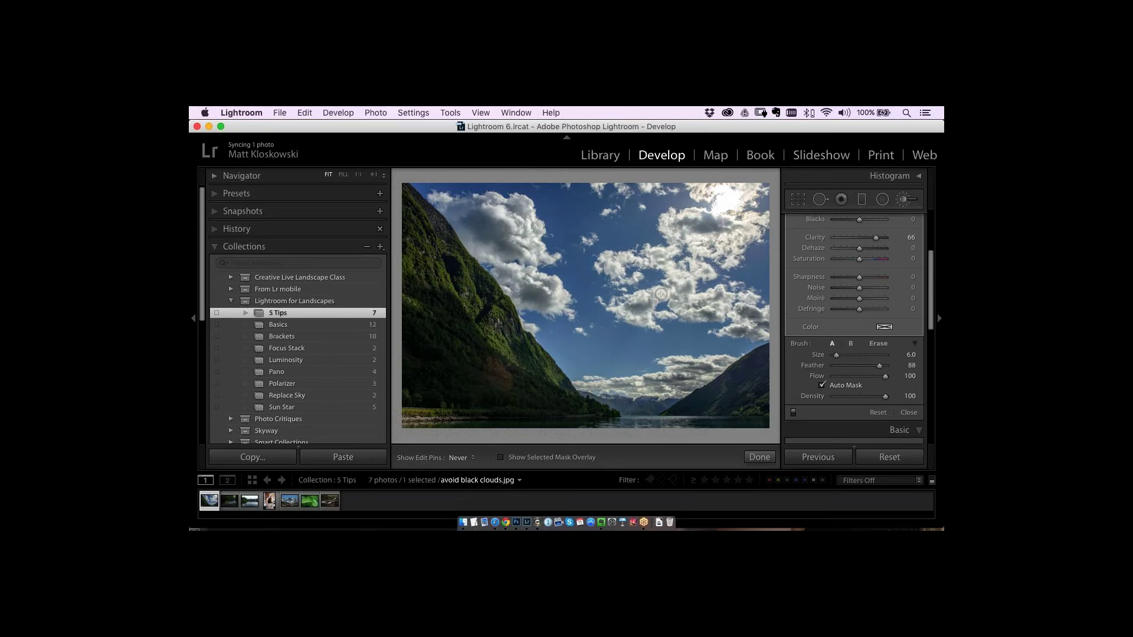
key(h)
key(h)
key(h)
key(h)
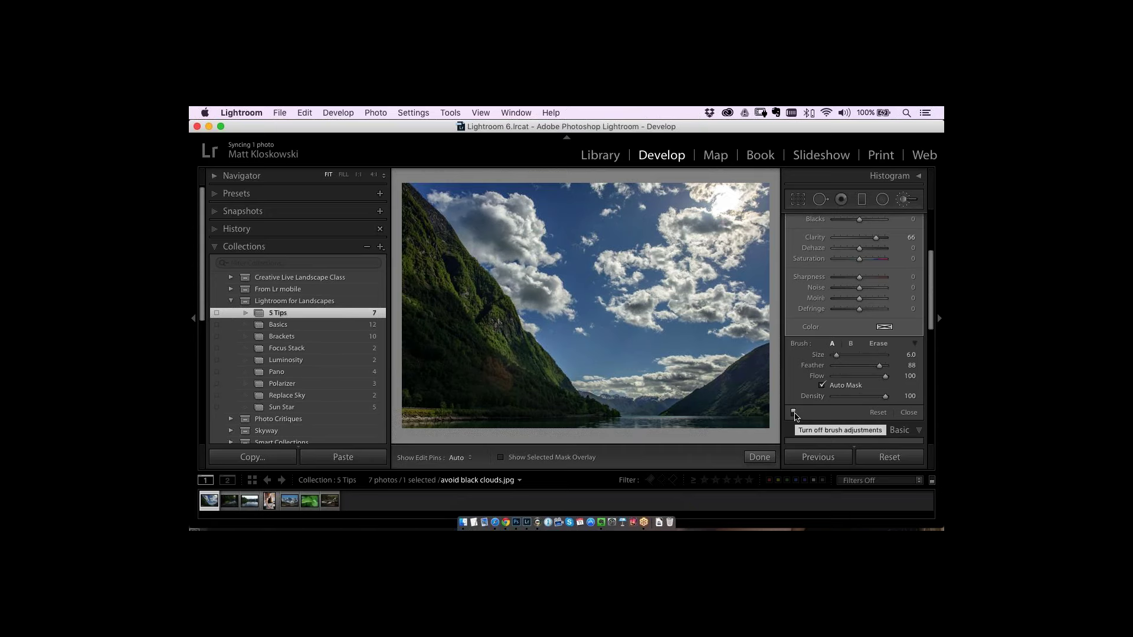
- Switch the brush adjustments off and on repeatedly to compare the clouds with and without the effect
click(794, 414)
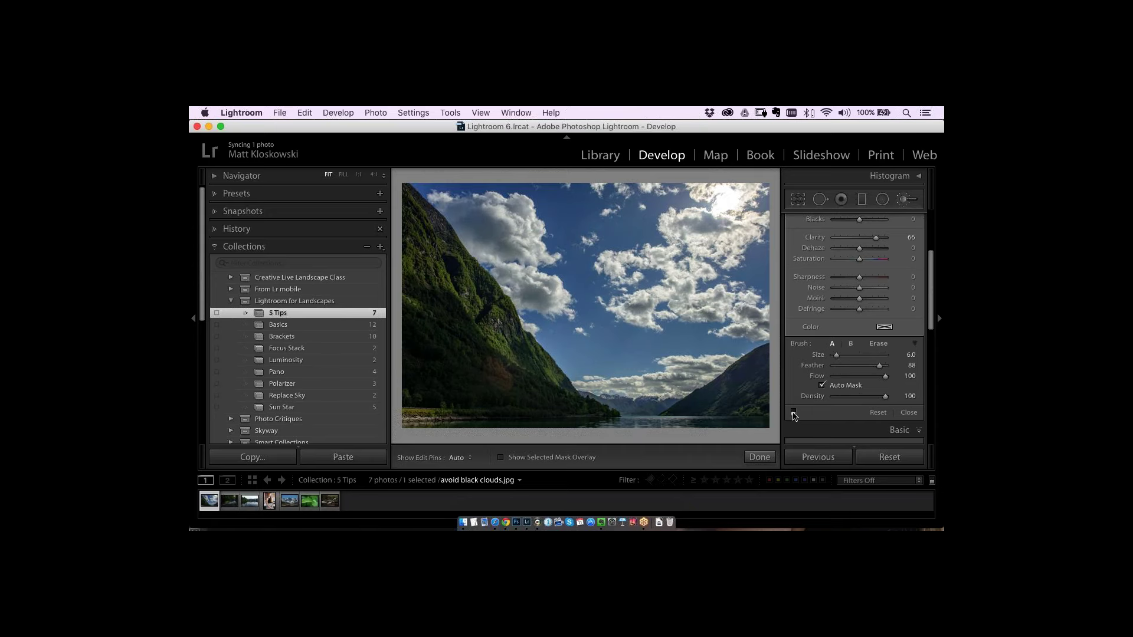
click(794, 413)
click(793, 413)
click(794, 413)
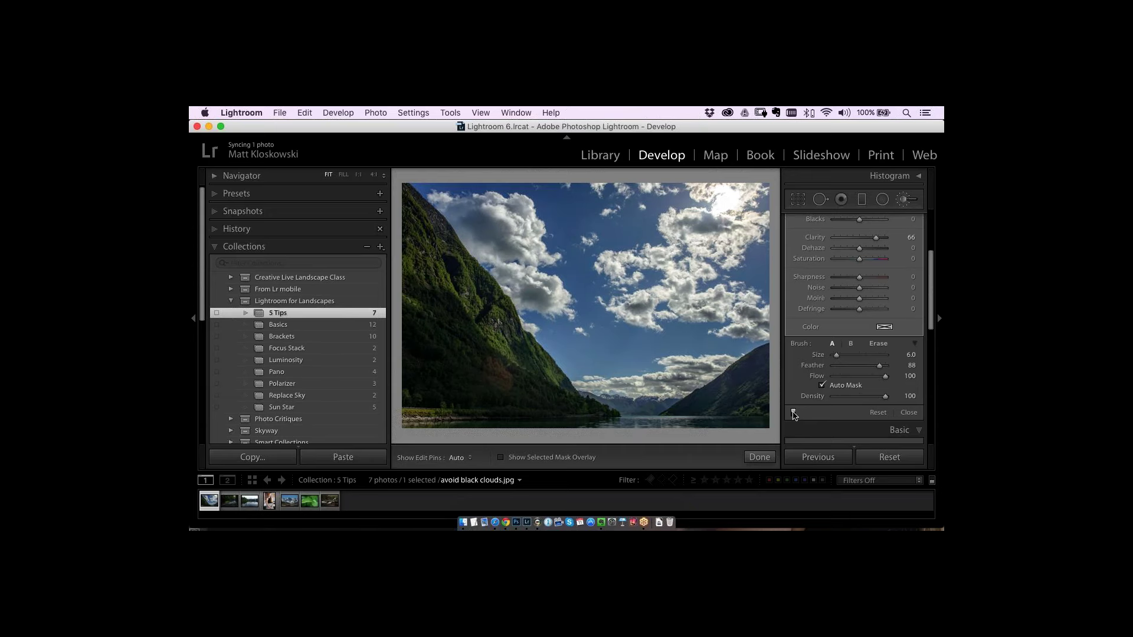
click(793, 413)
scroll(932, 280, up, 3)
scroll(932, 280, down, 3)
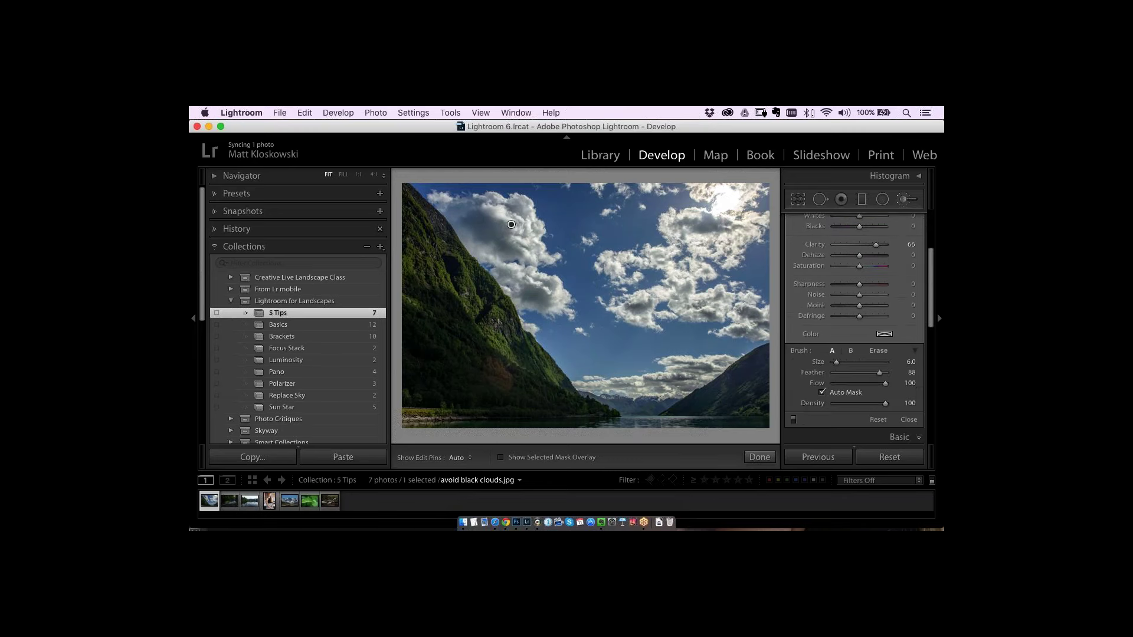
click(793, 419)
click(794, 419)
click(793, 419)
click(793, 420)
click(794, 420)
click(793, 420)
click(794, 419)
click(793, 419)
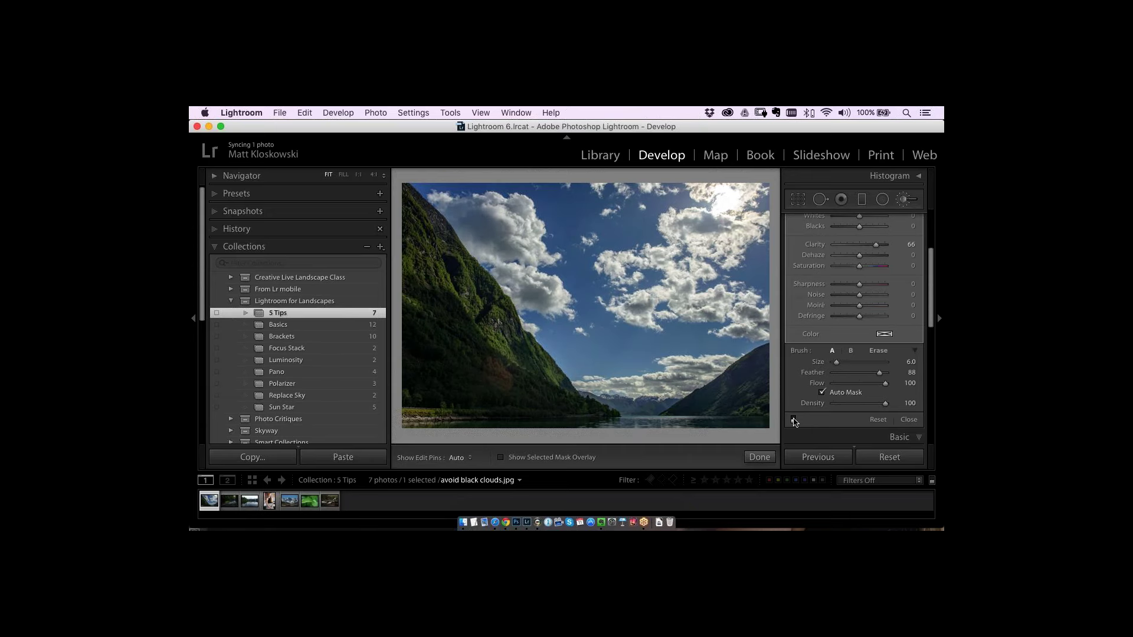
click(794, 419)
- Set the cloud brush to Shadows 84, Clarity 100 and Exposure 0.18, and compare before and after
scroll(929, 307, up, 5)
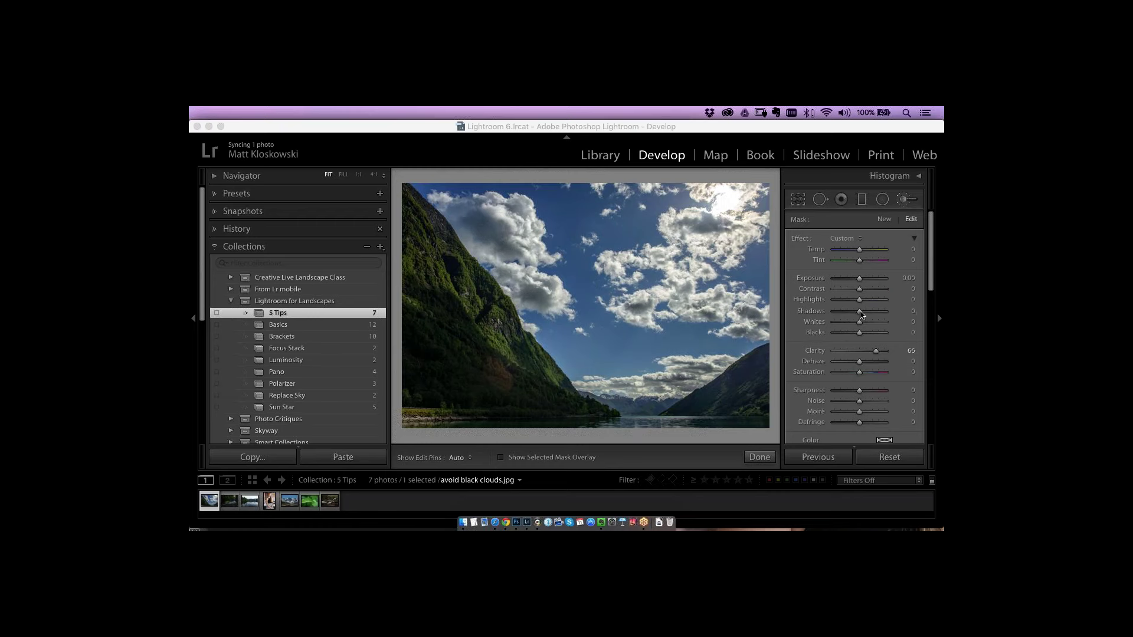
click(862, 314)
drag(862, 314, 903, 311)
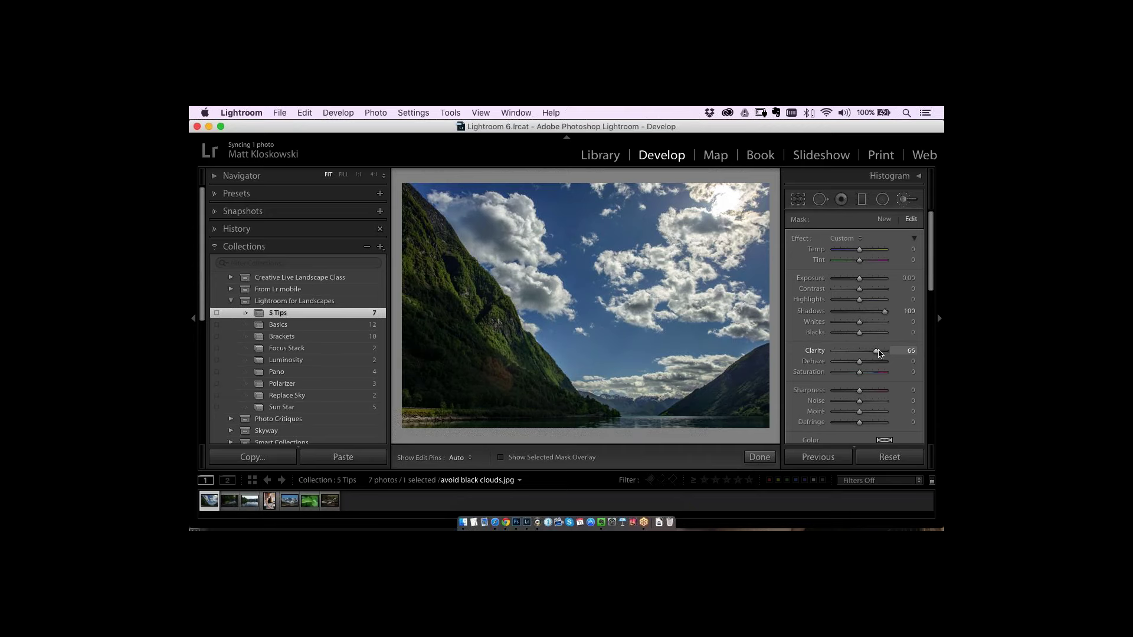
drag(876, 351, 889, 351)
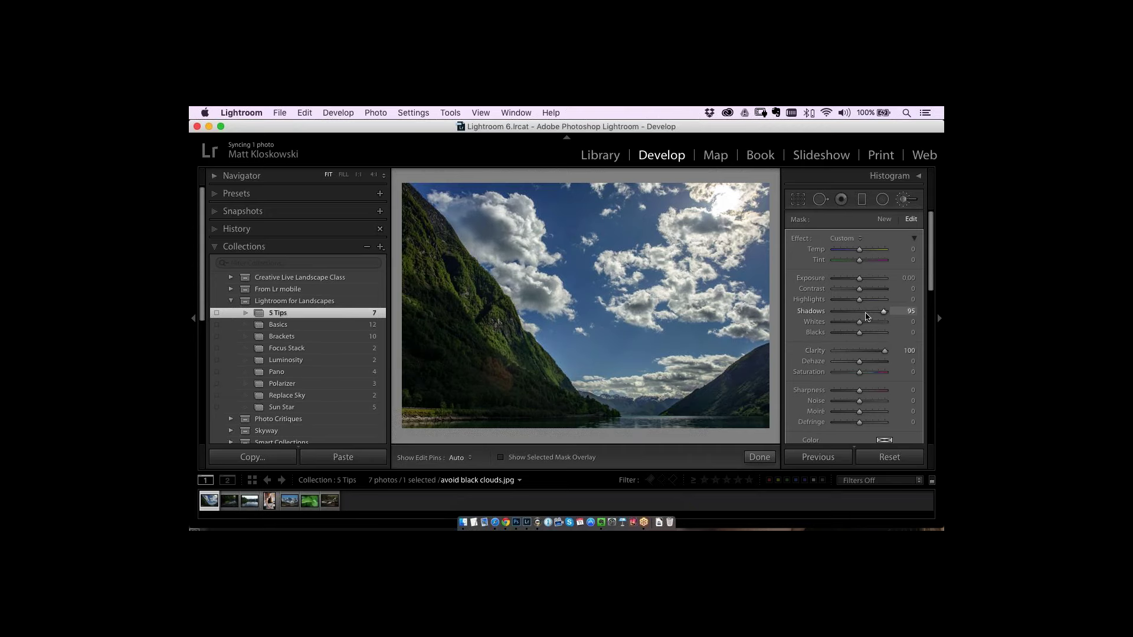
drag(877, 311, 861, 282)
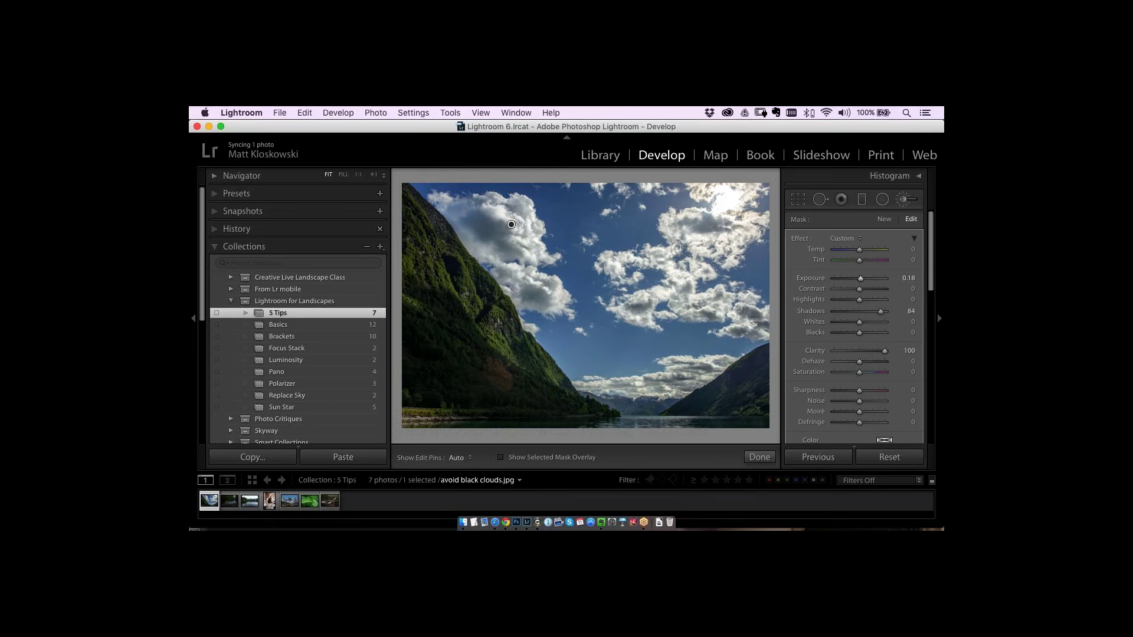
key(backslash)
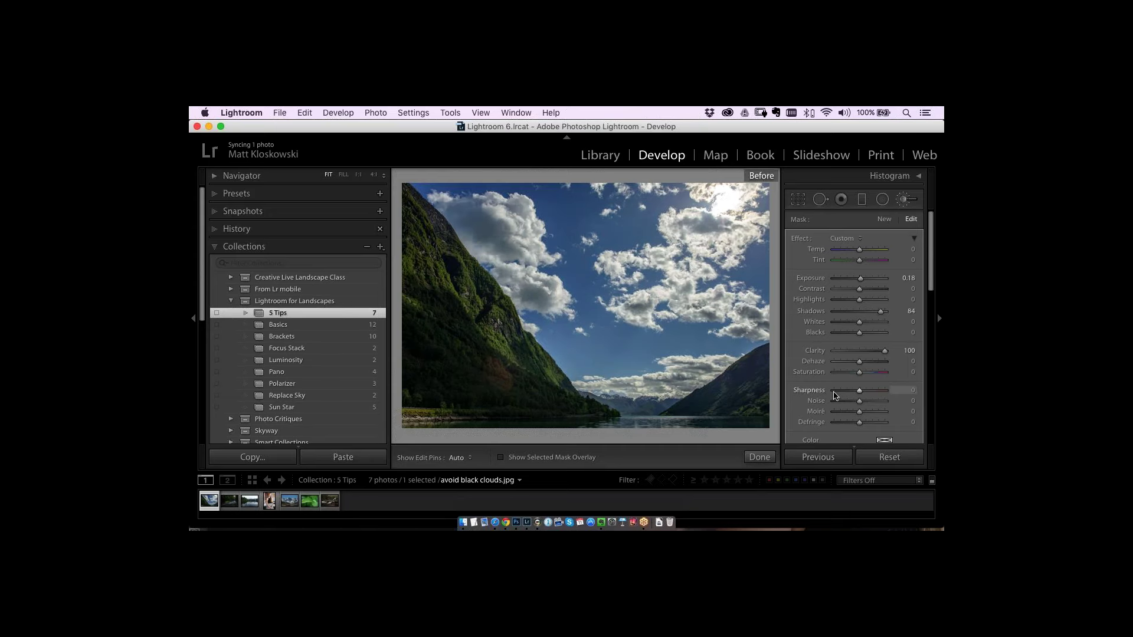
key(backslash)
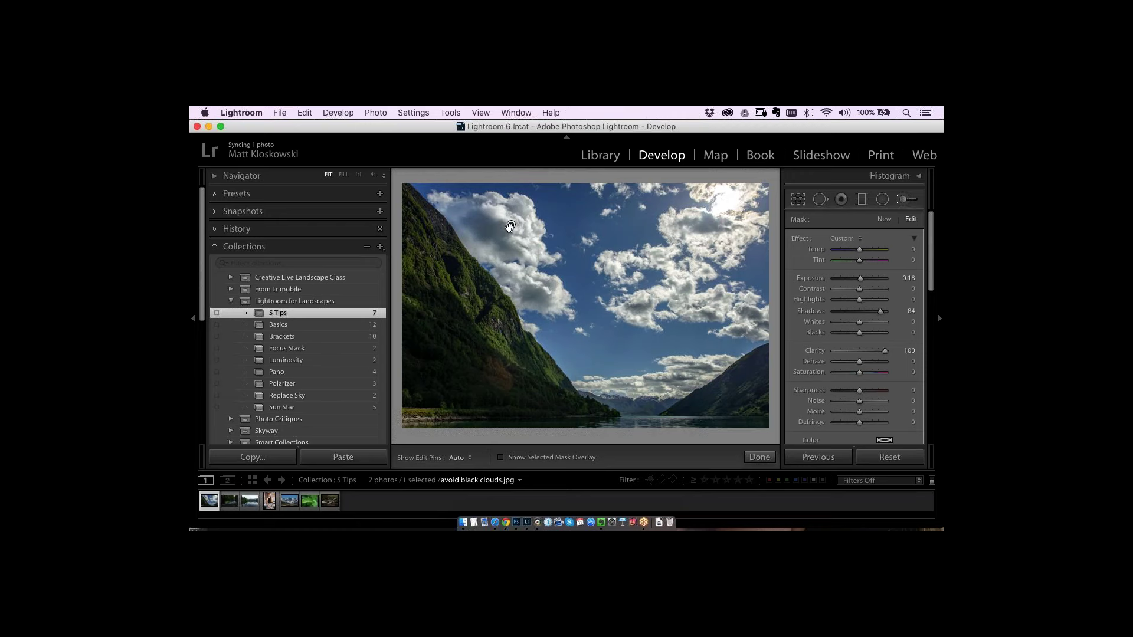
- Duplicate the cloud brush adjustment to strengthen its effect, and compare the photo before and after
mouse_move(512, 225)
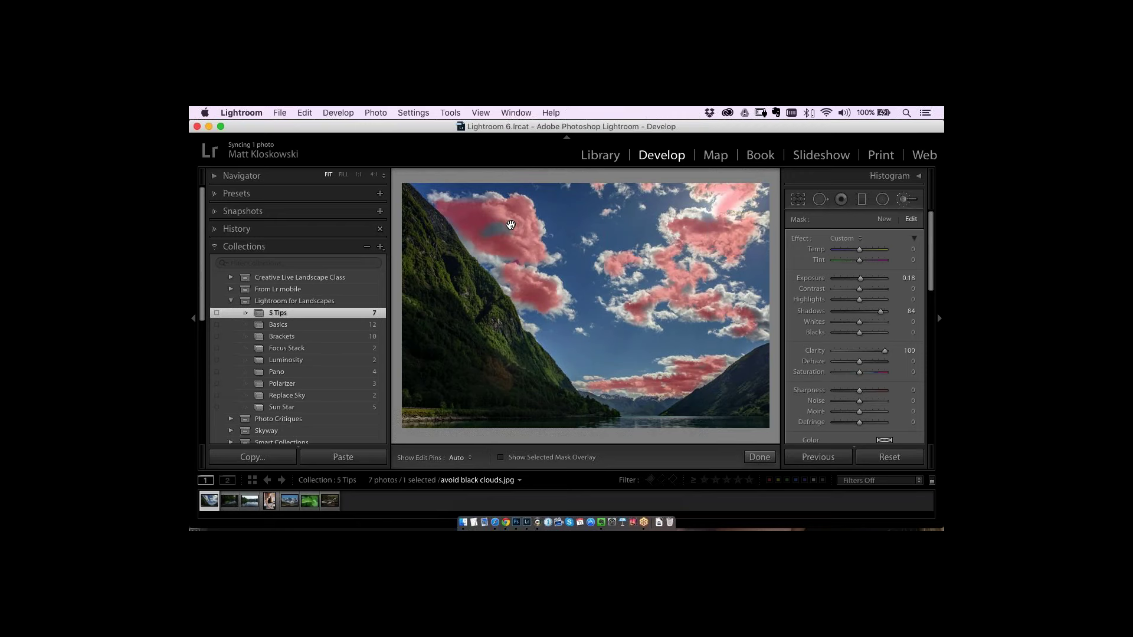
right_click(511, 225)
click(527, 229)
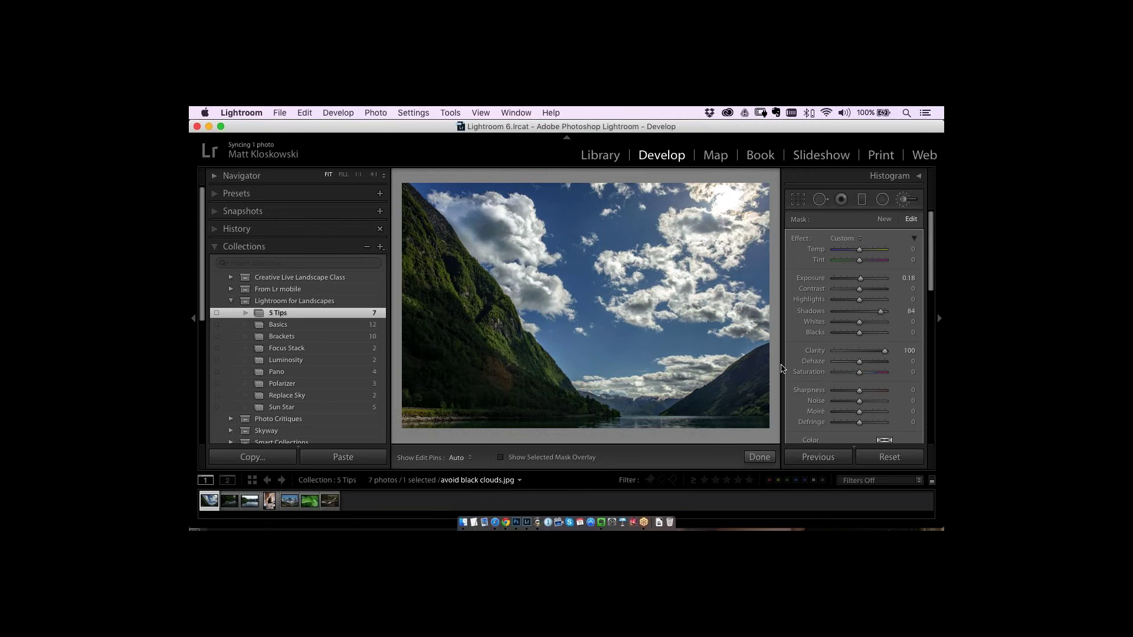
key(backslash)
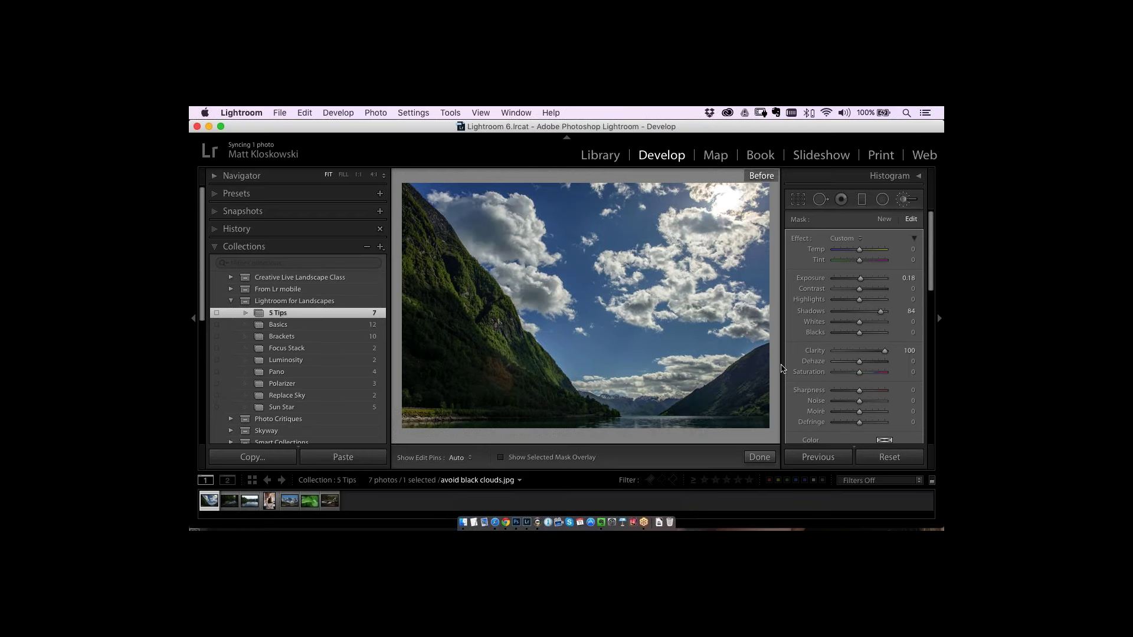
key(backslash)
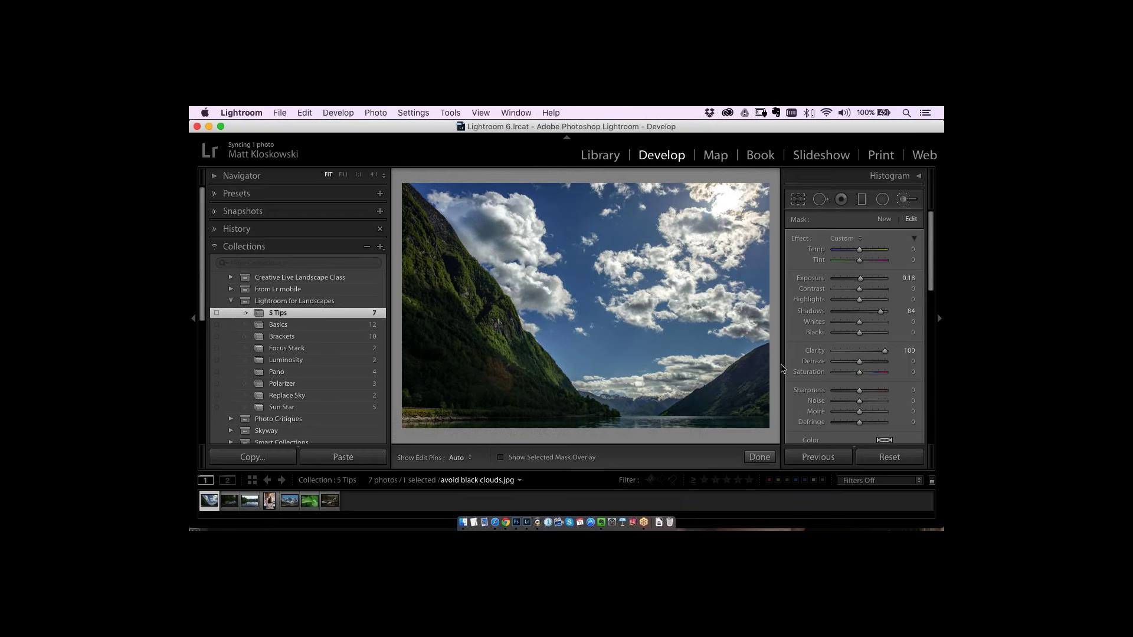
- Fine-tune the brush's Clarity and compare the photo before and after the cloud adjustments
key(backslash)
key(backslash)
mouse_move(876, 354)
mouse_down()
mouse_move(864, 354)
mouse_move(874, 353)
mouse_up()
key(backslash)
key(backslash)
- Reset the photo's adjustments and open it in ON1 Effects 10 as a copy with Lightroom adjustments
click(893, 460)
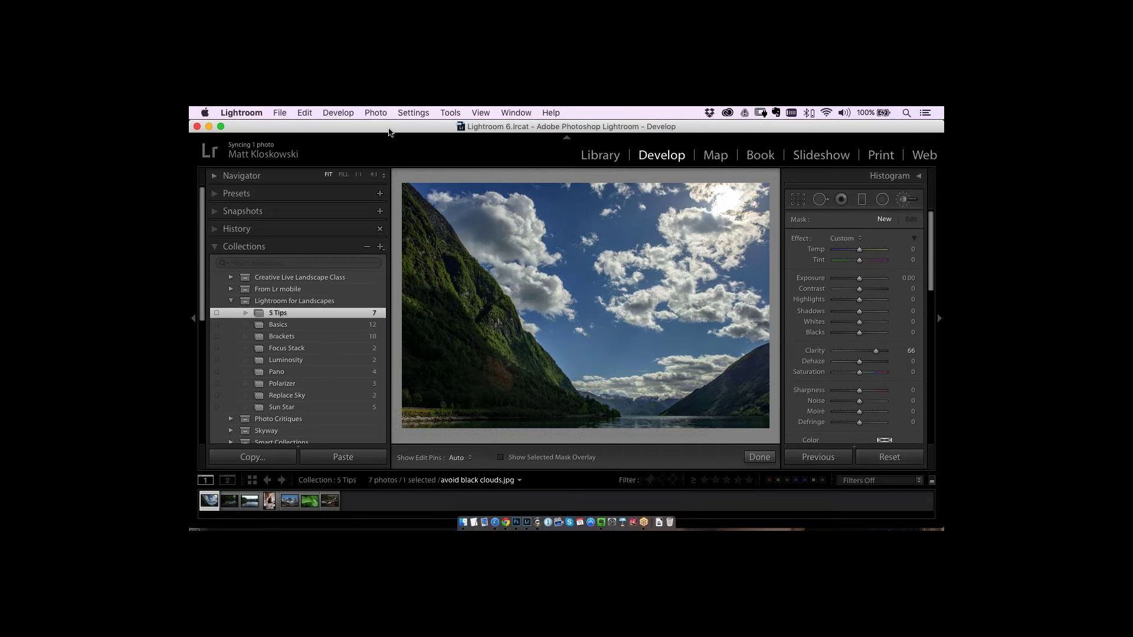
click(375, 112)
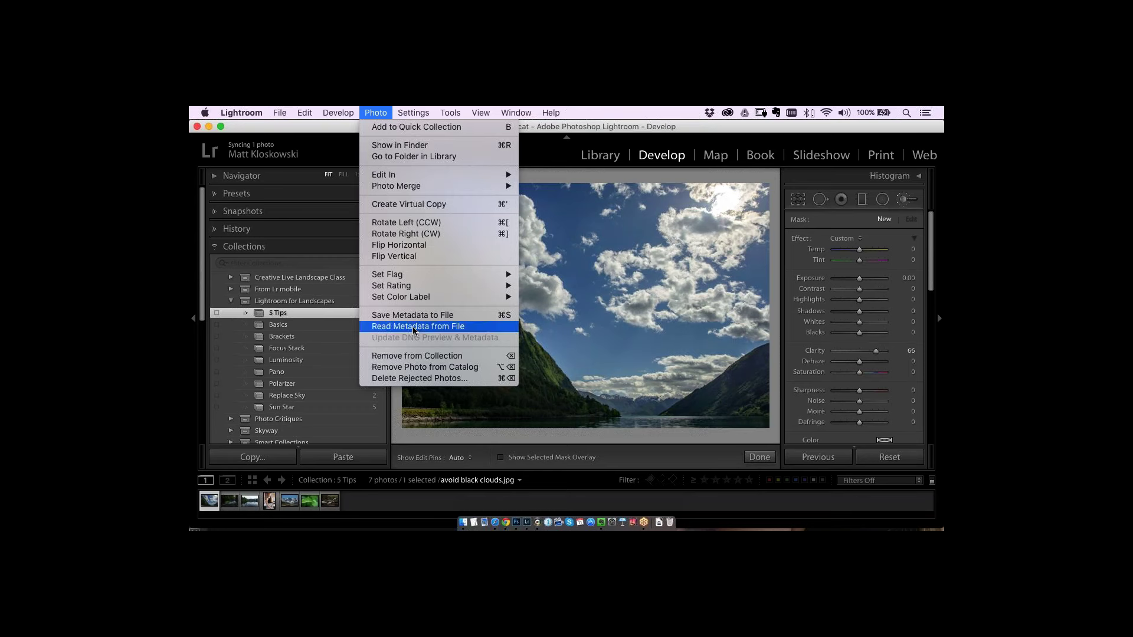
mouse_move(434, 175)
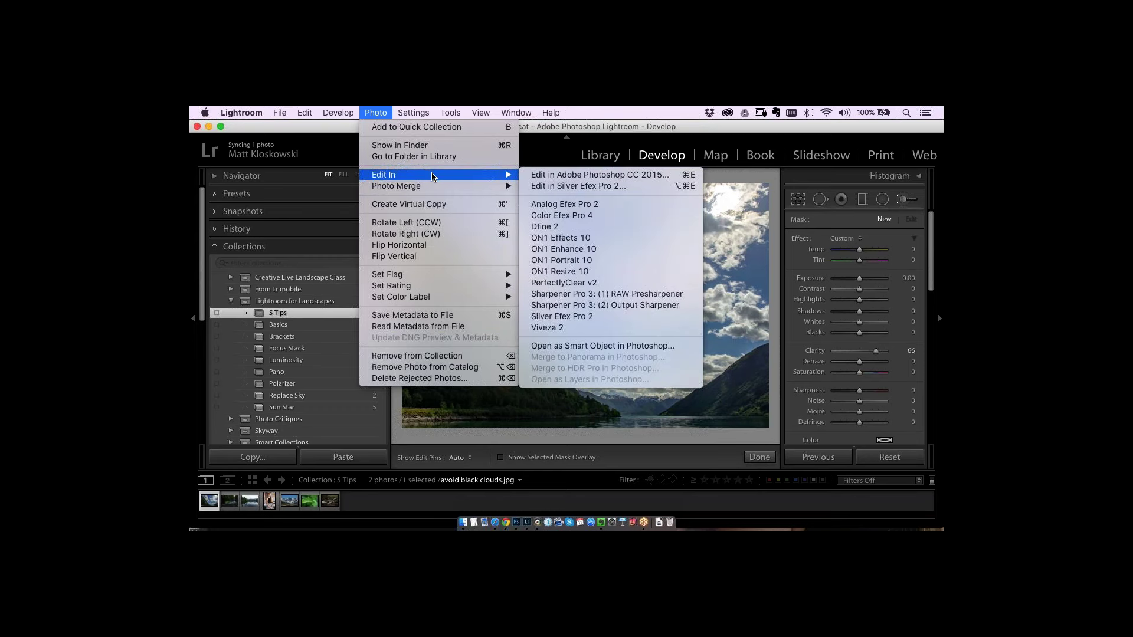
click(552, 238)
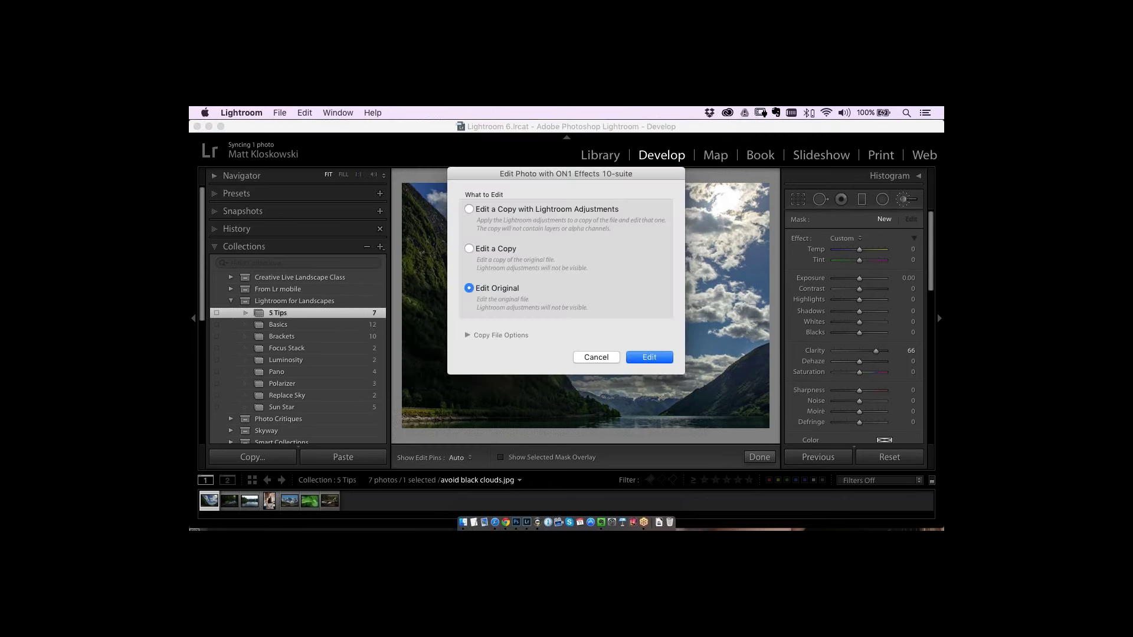
click(513, 211)
click(648, 358)
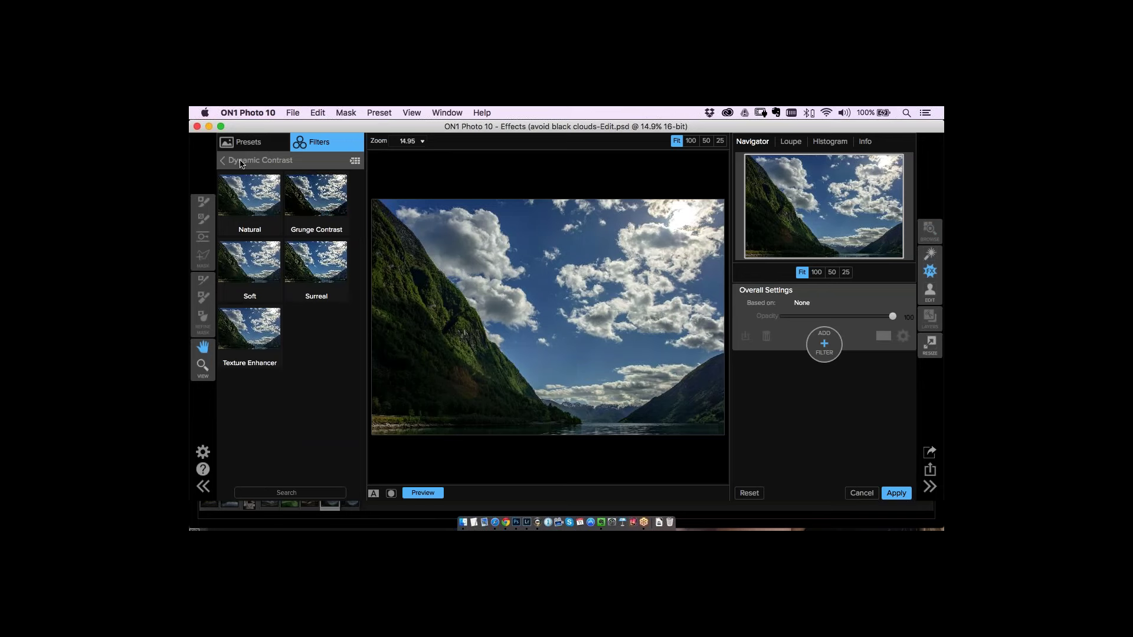
- Add a Dynamic Contrast filter with the Natural preset and set its detail to Small 14, Medium 37 and Large 27
click(243, 161)
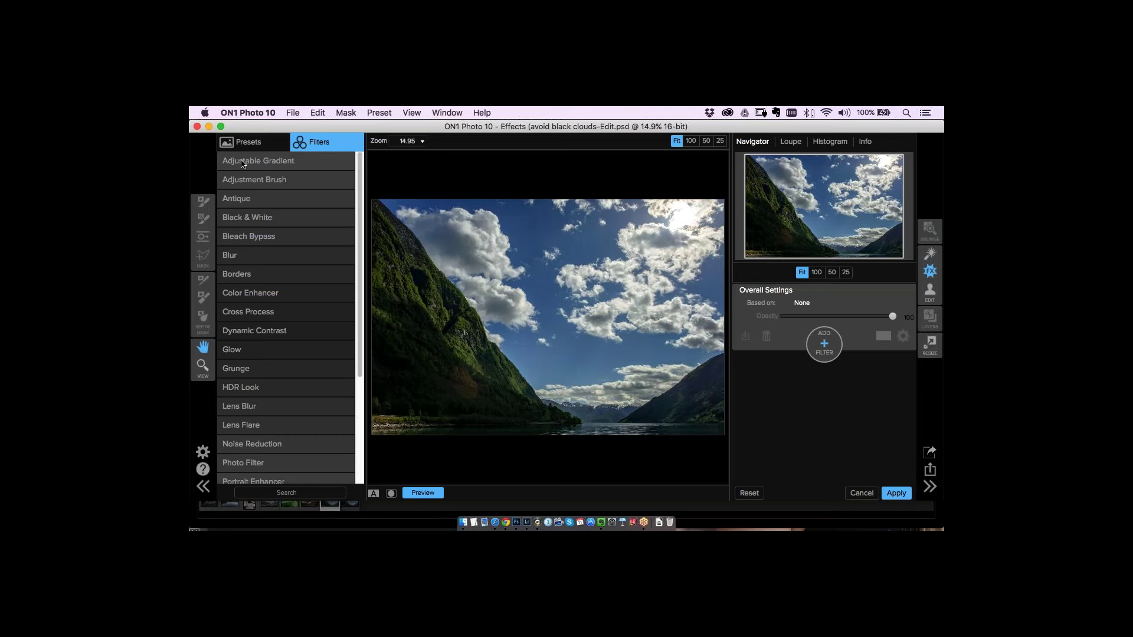
click(261, 334)
click(244, 204)
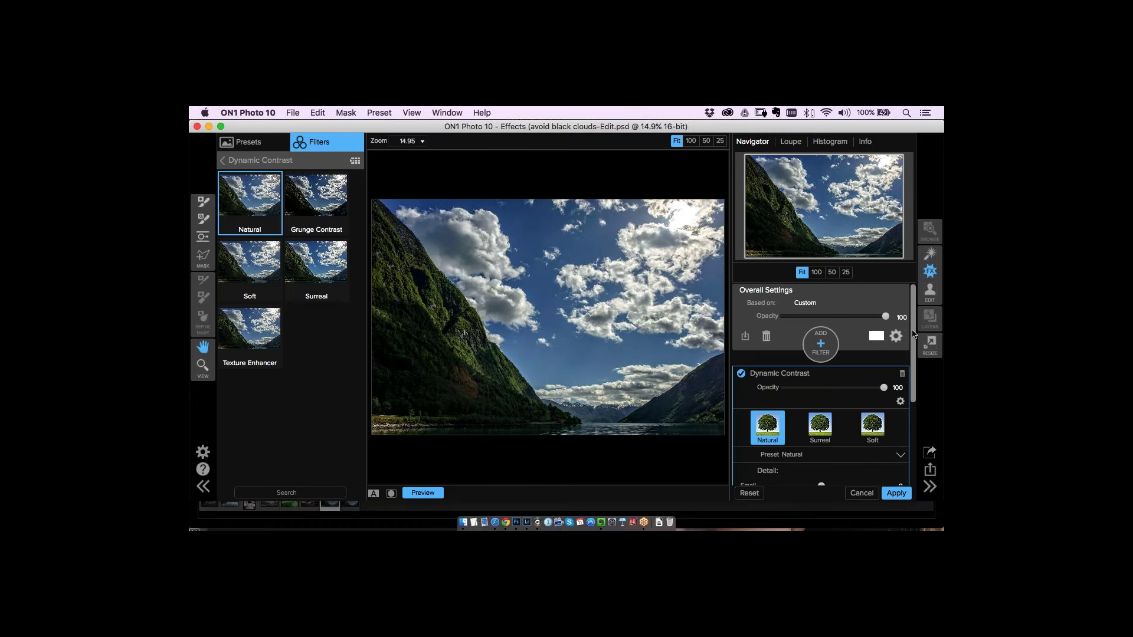
drag(913, 334, 921, 441)
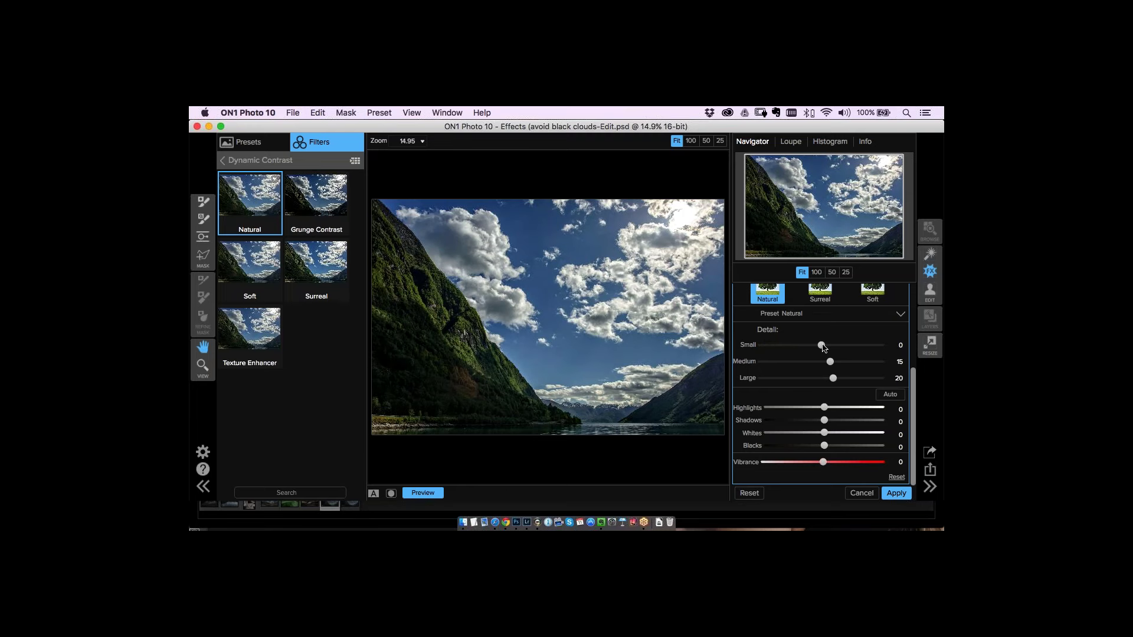
drag(823, 346, 843, 361)
drag(832, 378, 838, 380)
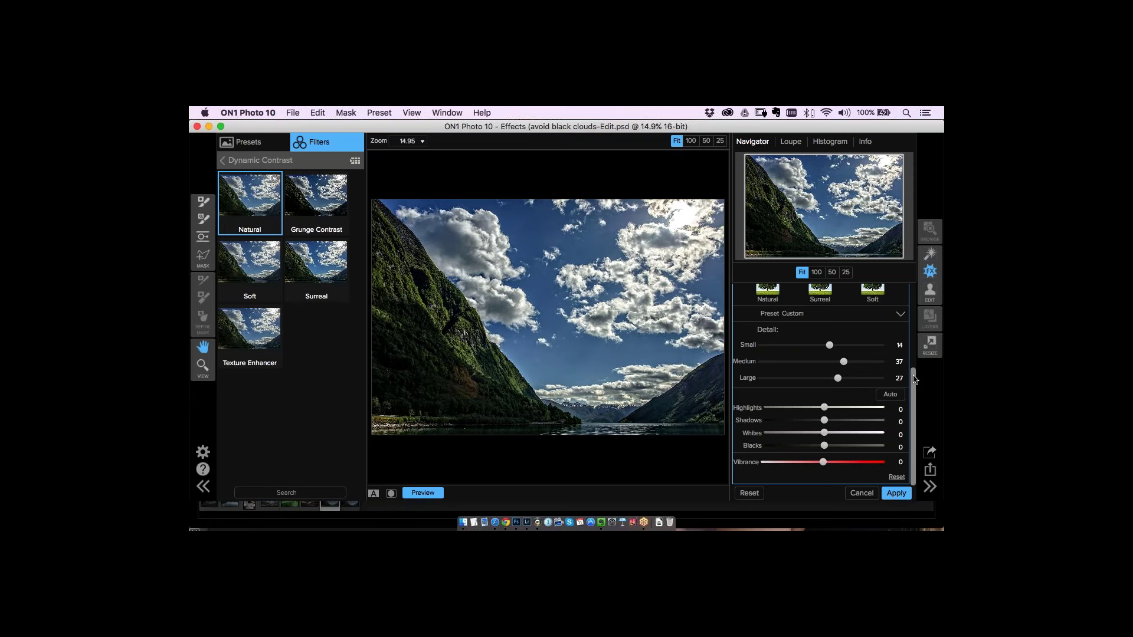
- Show the Dynamic Contrast filter's blending options and apply the effect to Highlights only
scroll(914, 358, up, 1)
scroll(914, 359, up, 3)
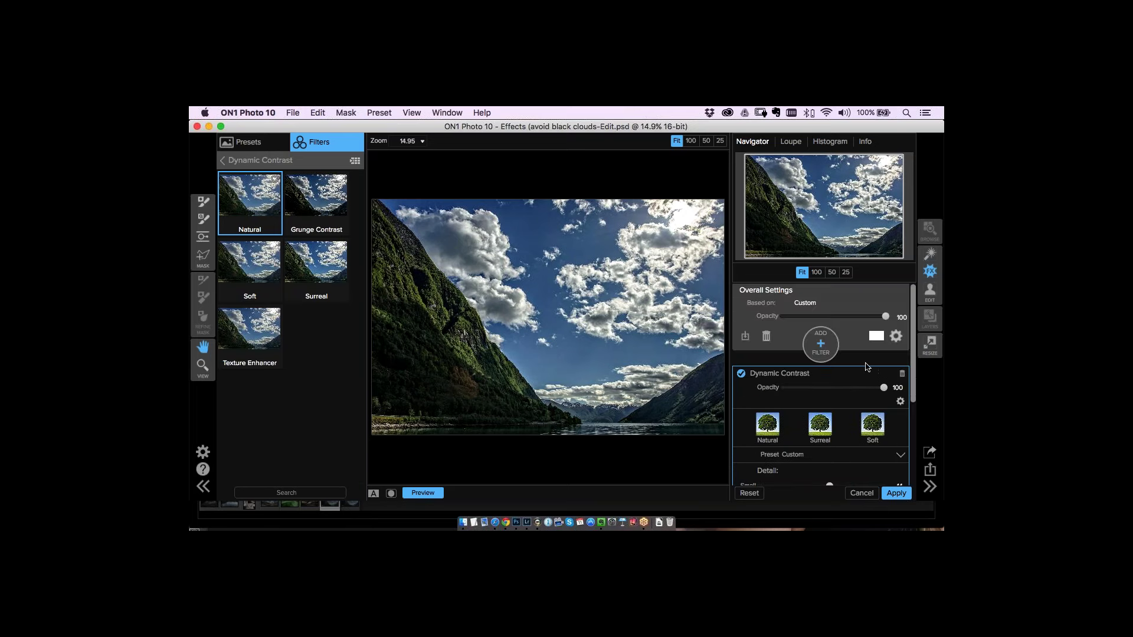
scroll(914, 376, down, 2)
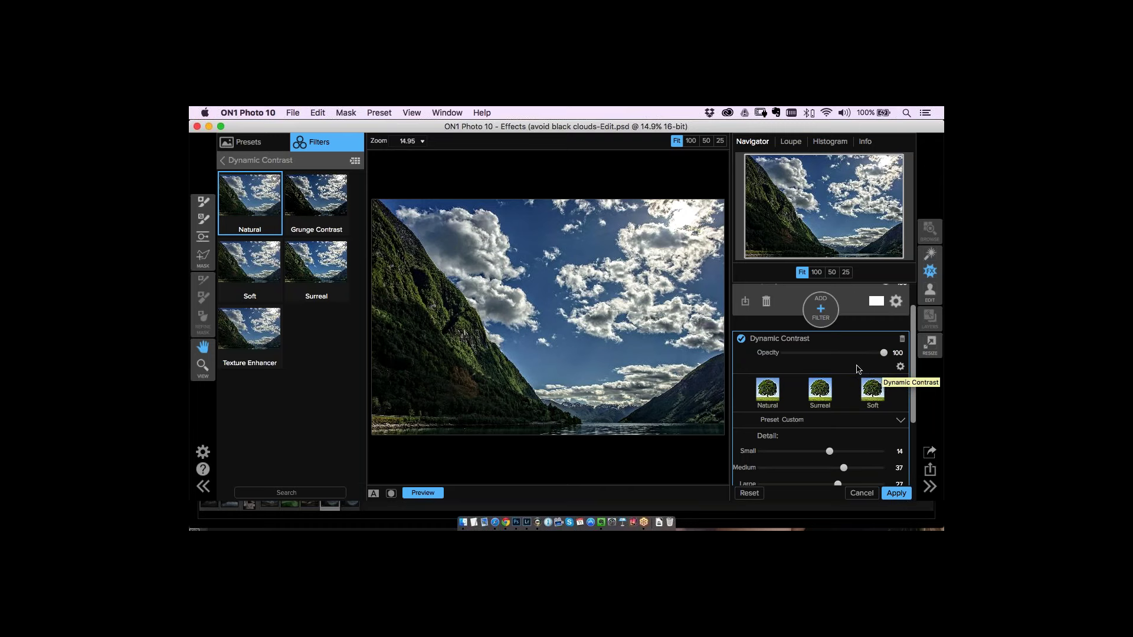
click(900, 367)
drag(914, 358, 913, 382)
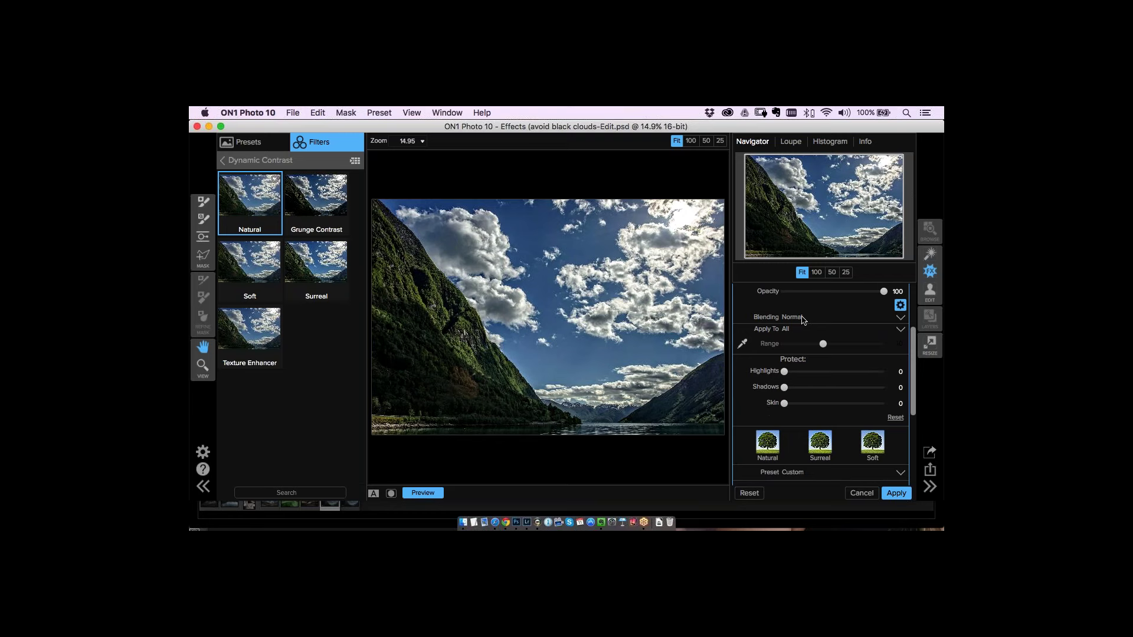
click(789, 330)
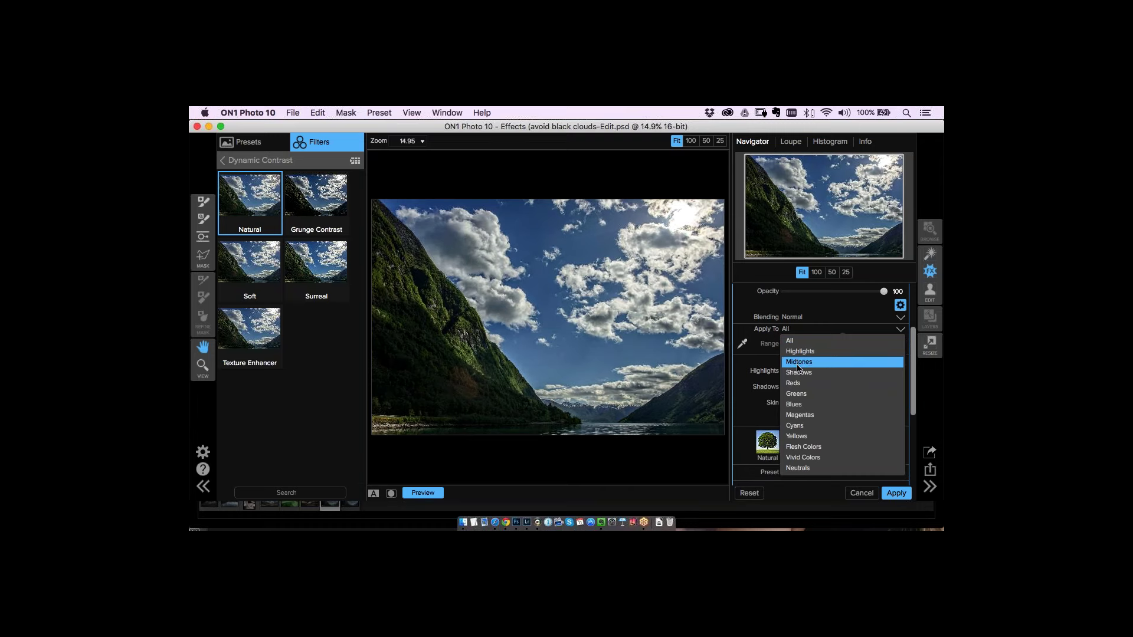
click(799, 352)
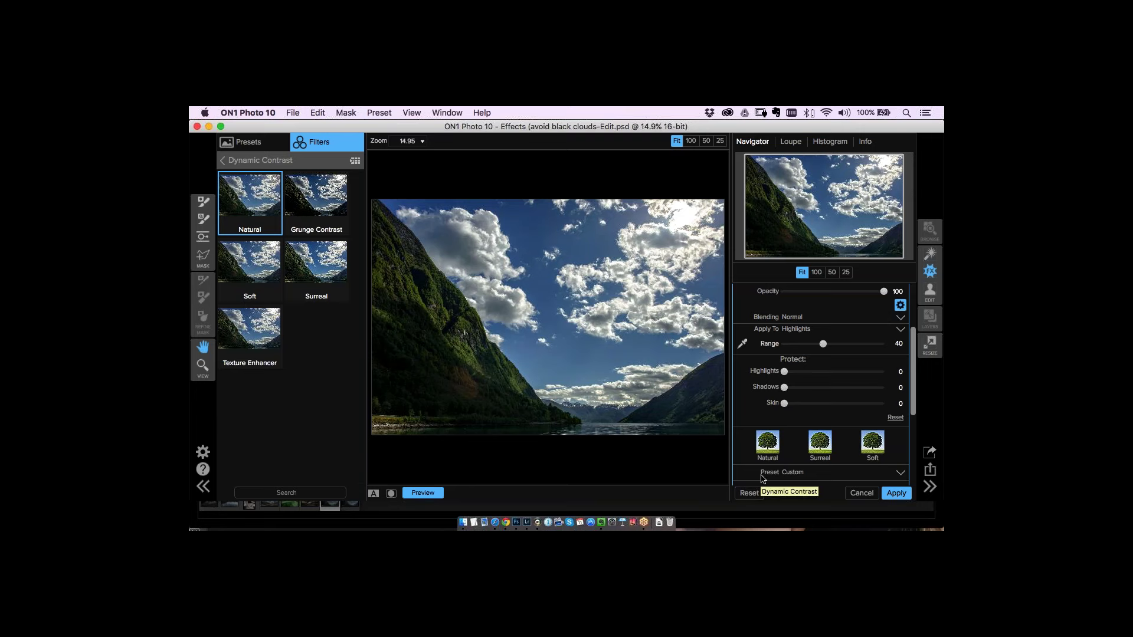
- Add a second Dynamic Contrast filter and limit it to the Shadows
scroll(912, 381, up, 5)
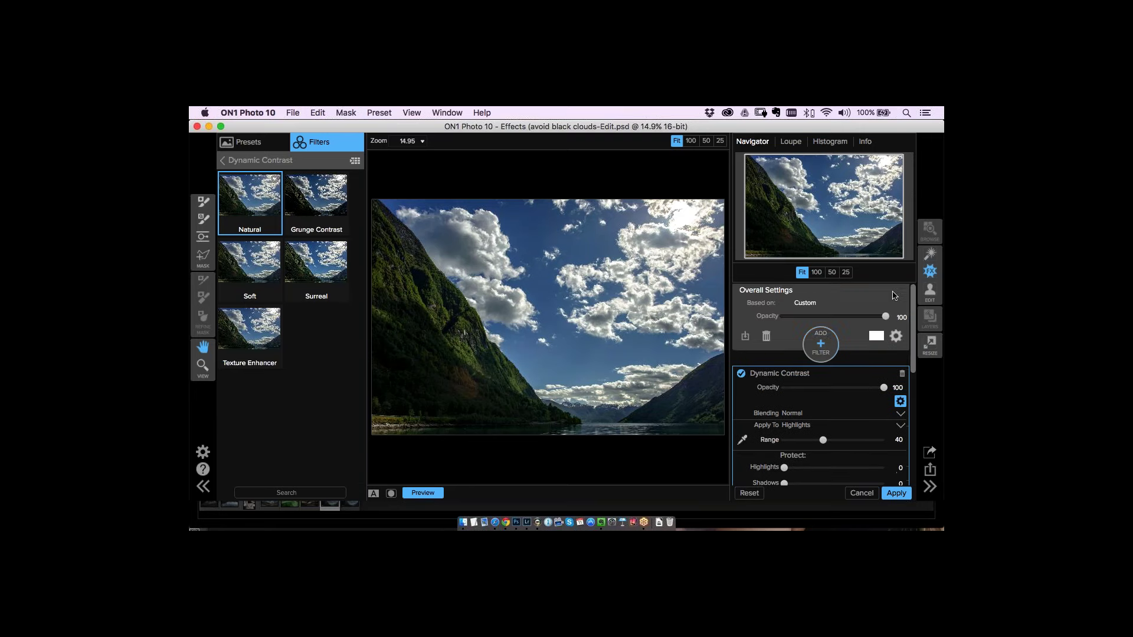
click(821, 348)
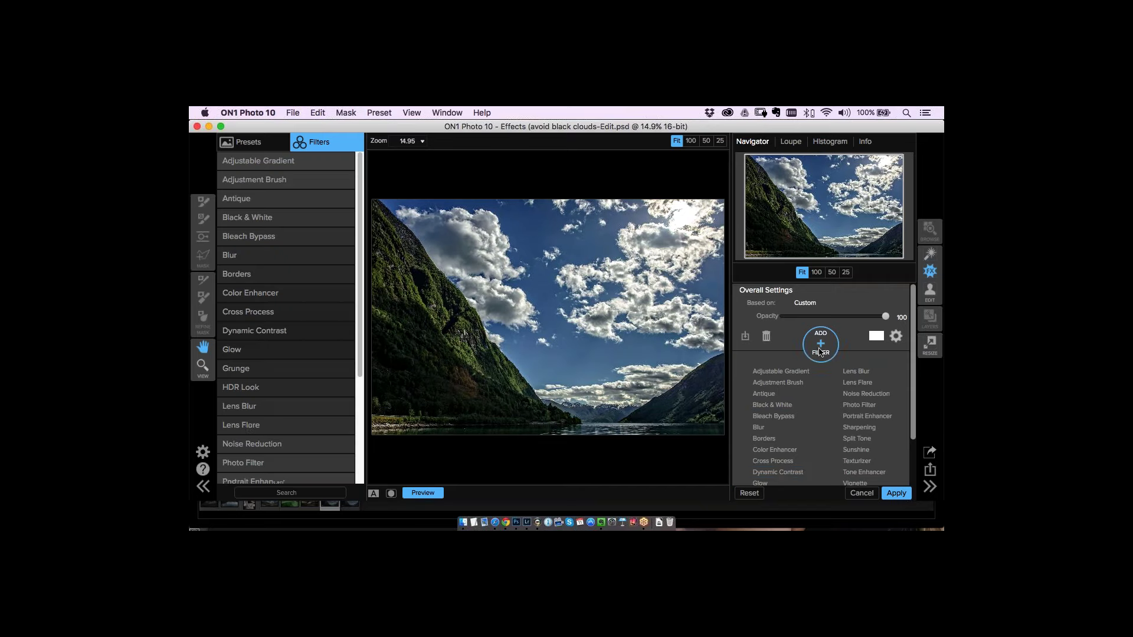
click(776, 473)
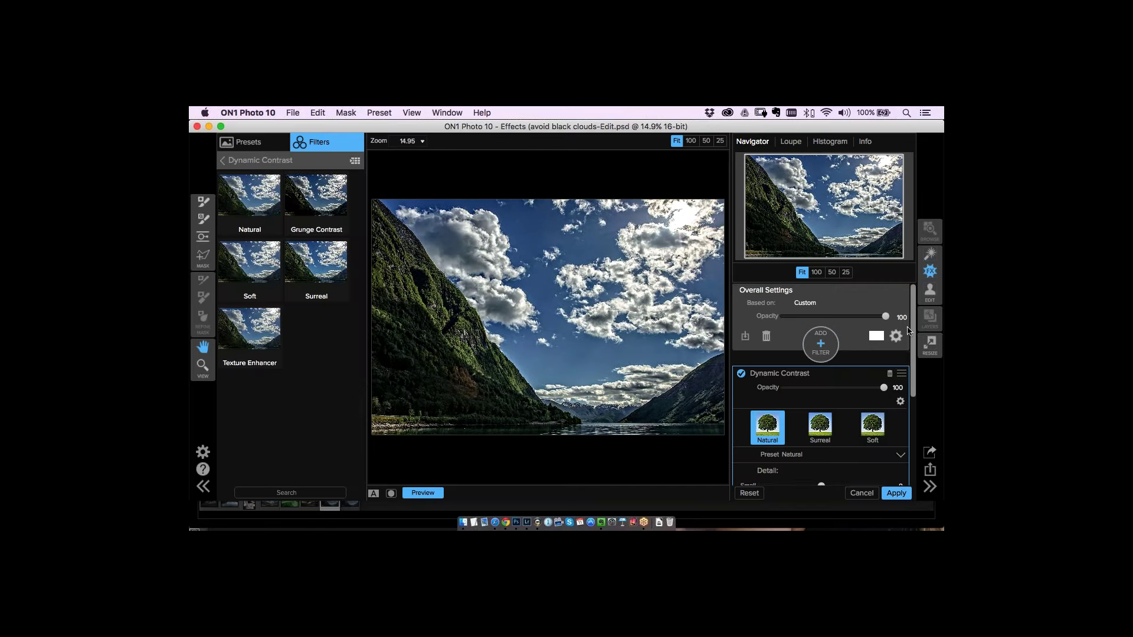
drag(909, 331, 911, 362)
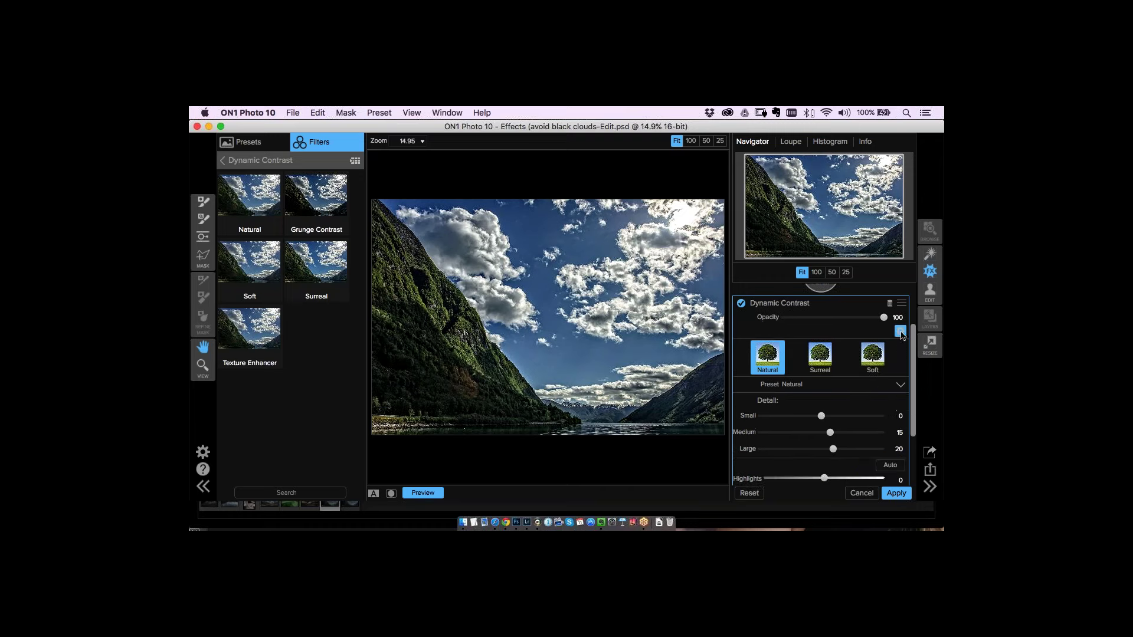
click(899, 331)
click(796, 357)
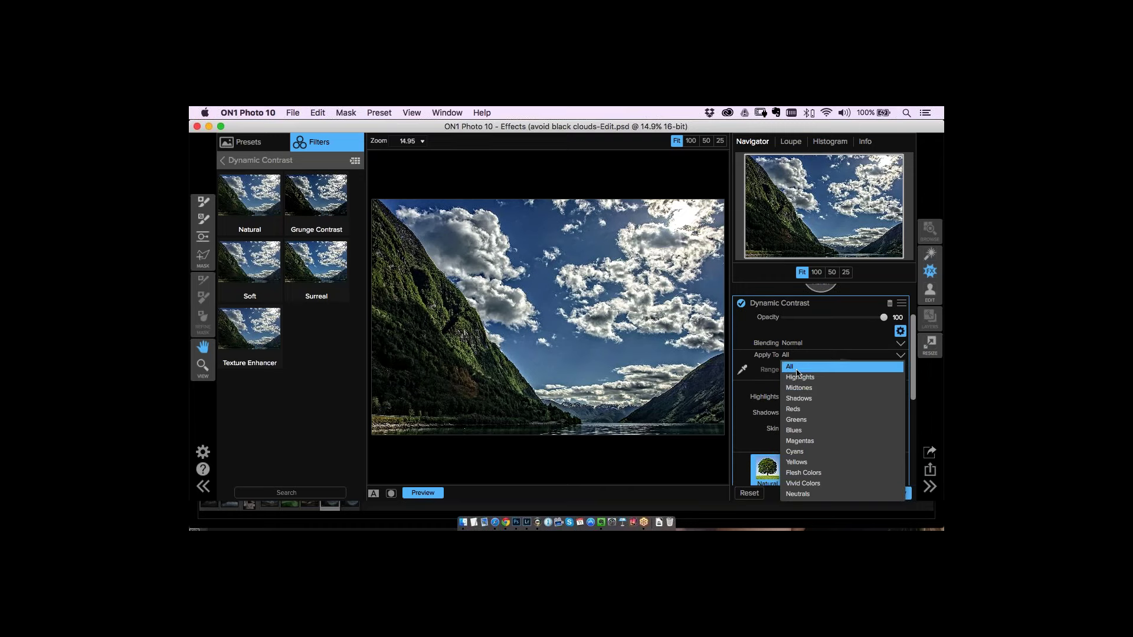
click(796, 400)
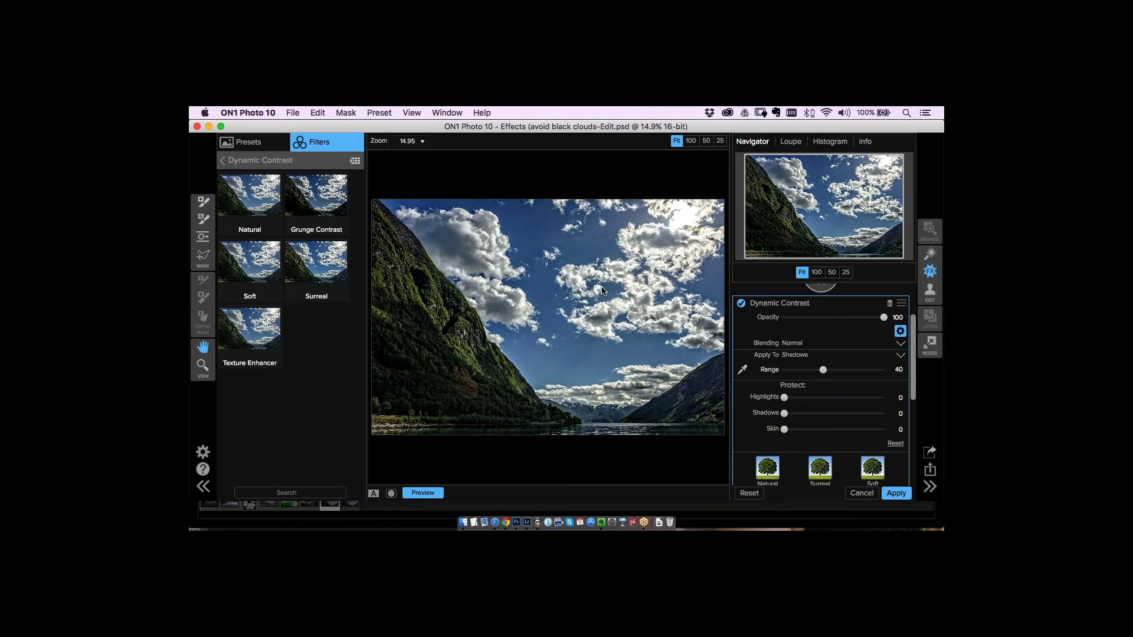
- Set the shadows Dynamic Contrast filter's opacity to 73, review both filters, and compare the photo with the preview off and on
mouse_move(869, 321)
mouse_down()
mouse_move(844, 321)
mouse_move(853, 321)
mouse_up()
drag(913, 346, 911, 432)
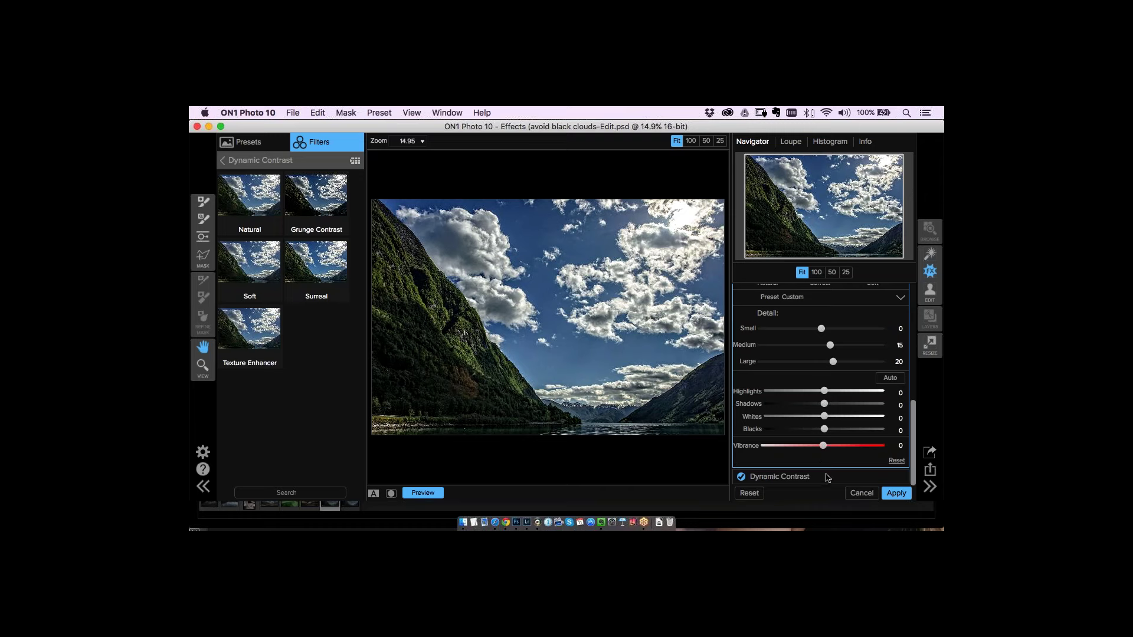
scroll(798, 479, up, 1)
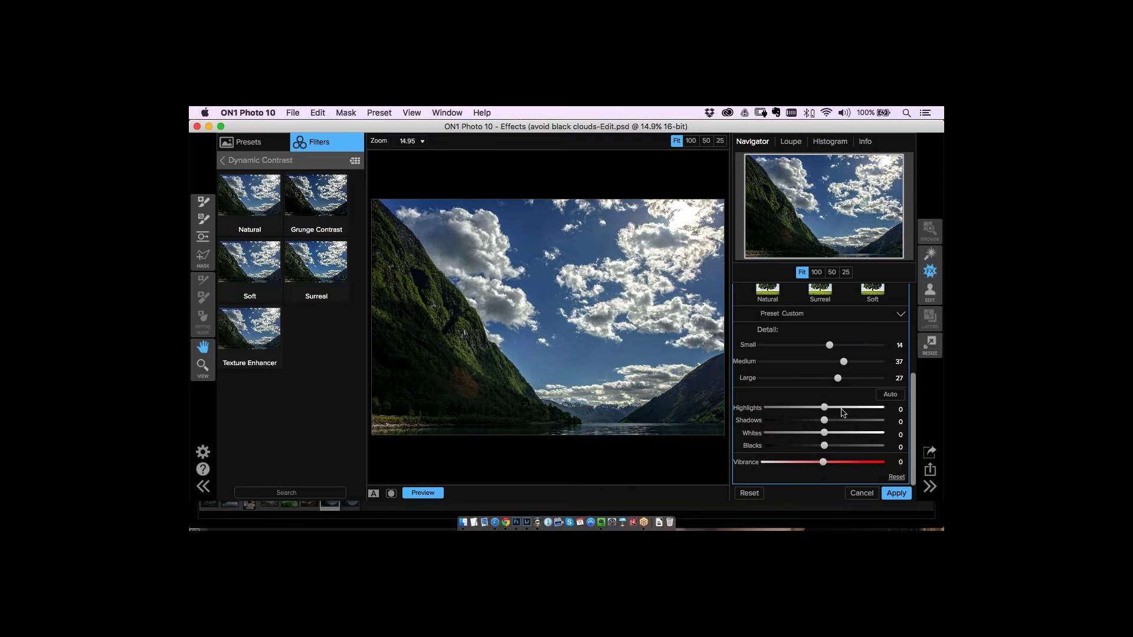
drag(913, 386, 914, 336)
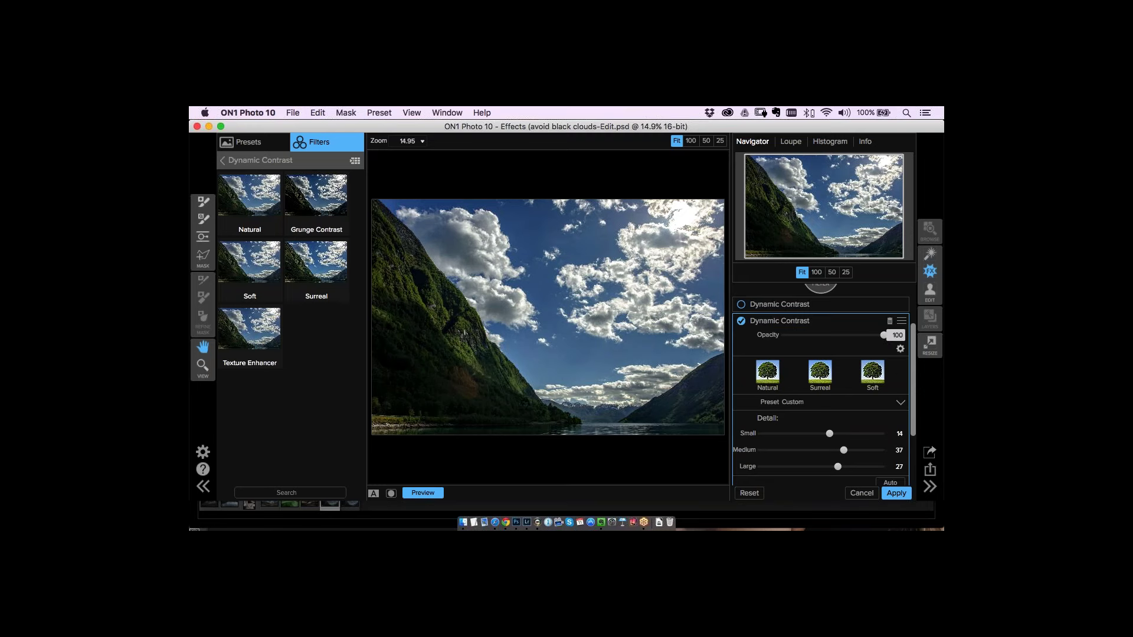
scroll(885, 335, up, 1)
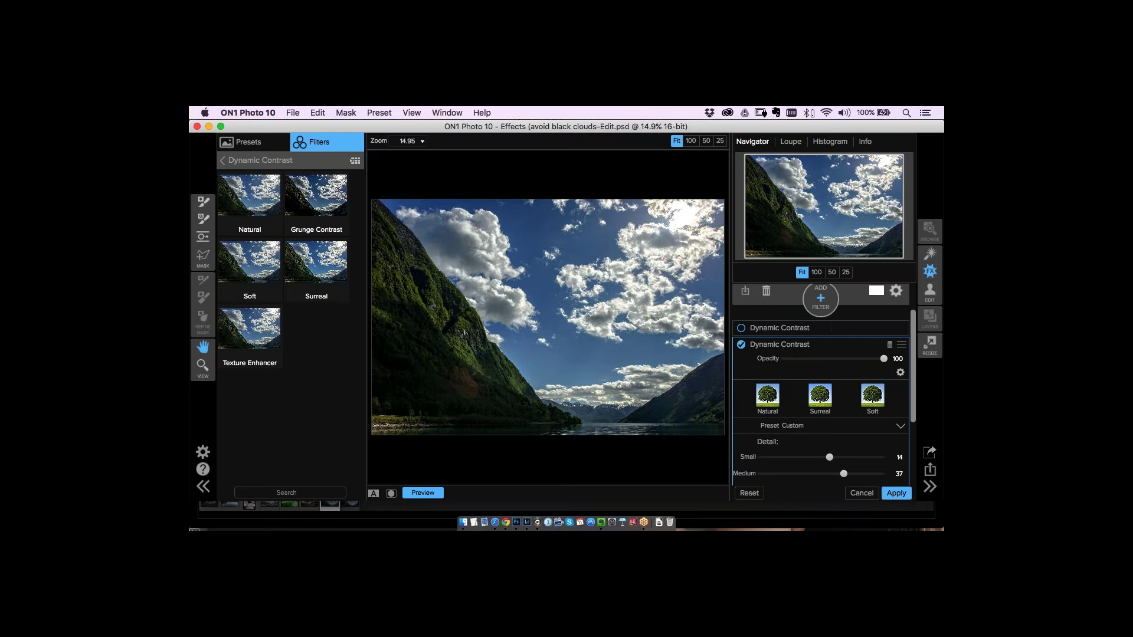
click(830, 329)
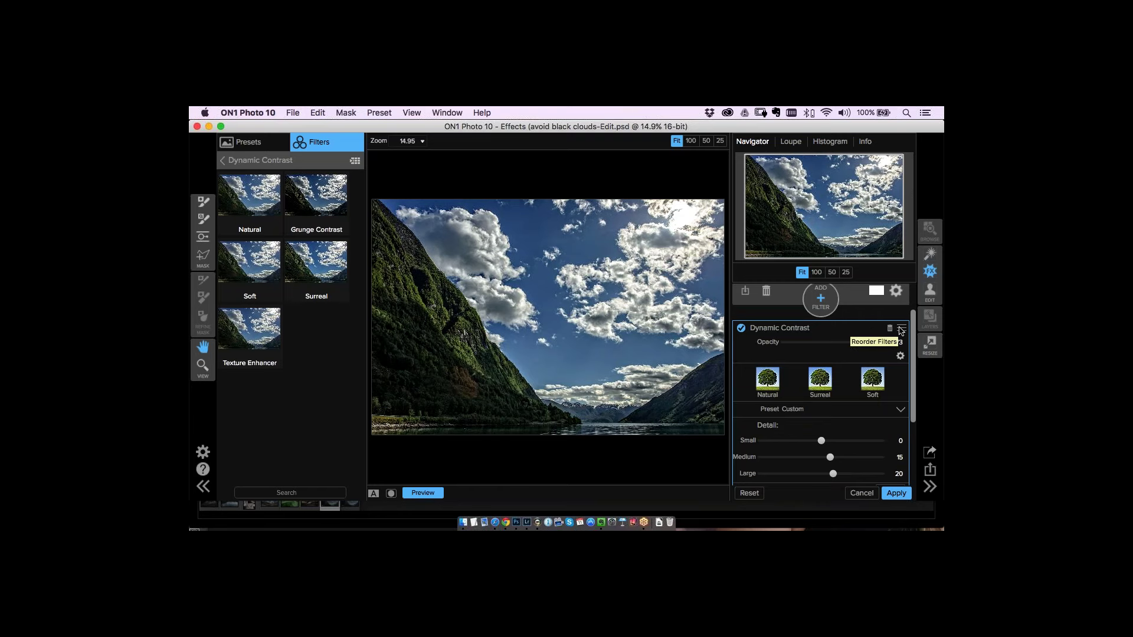
key(super+p)
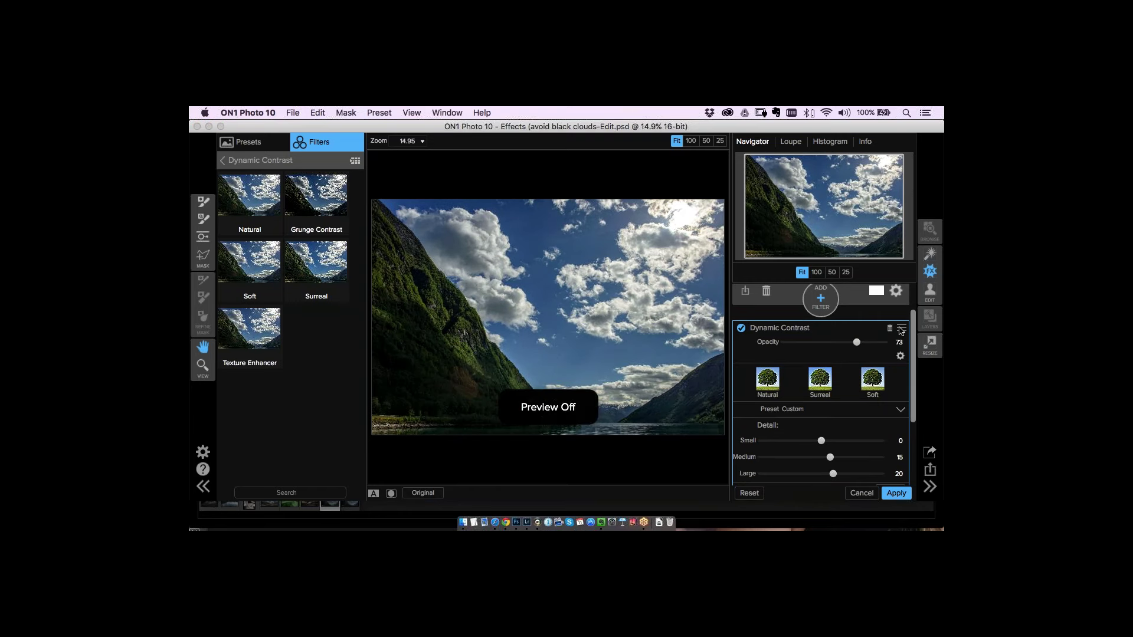
key(super+p)
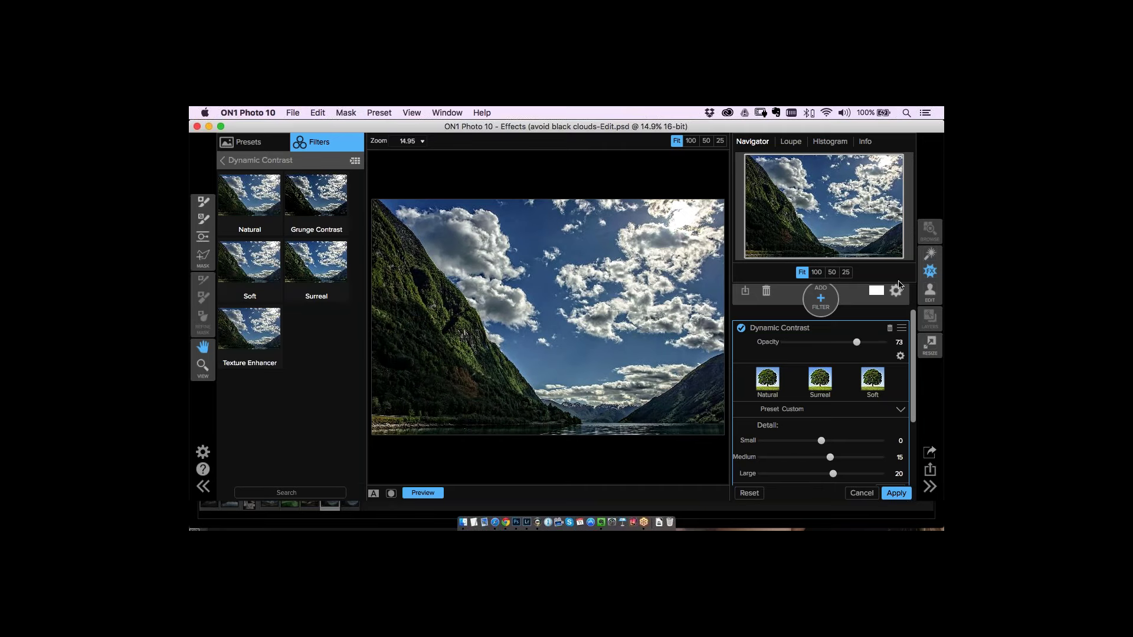
- Set the opacity of the shadows Dynamic Contrast filter to 68 and compare the photo with the preview off and on
scroll(913, 386, down, 3)
scroll(913, 386, down, 5)
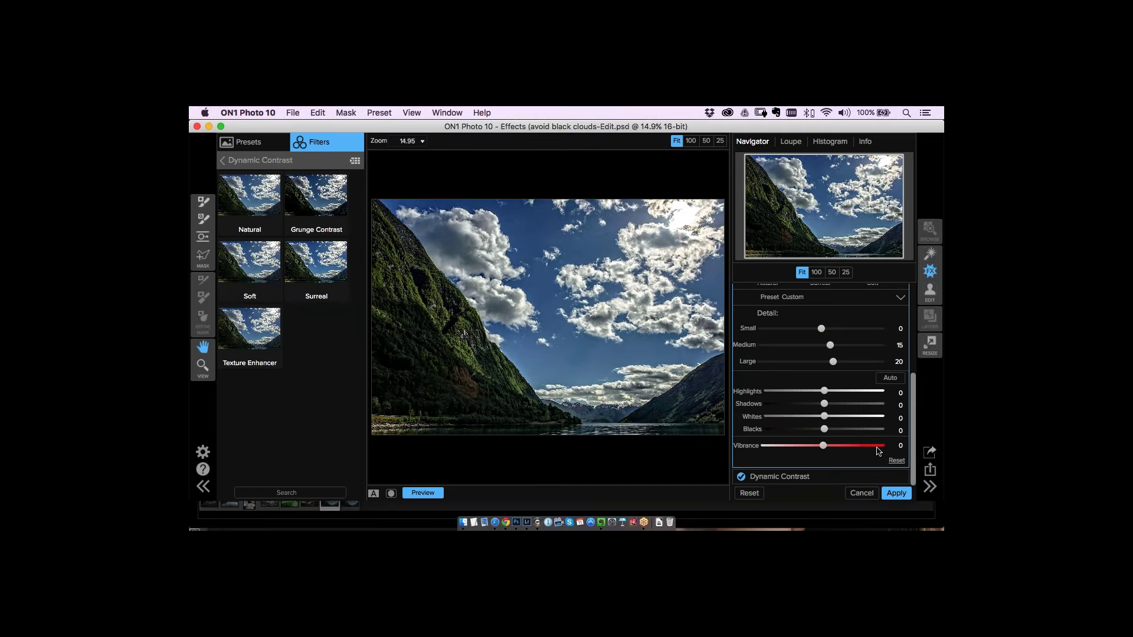
scroll(910, 440, up, 10)
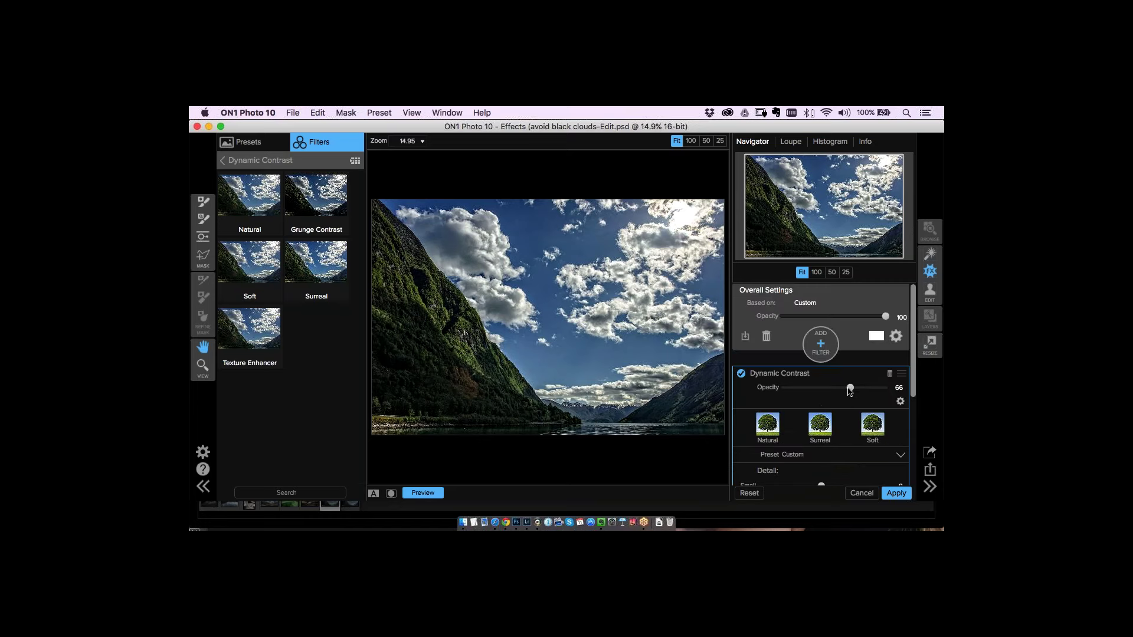
drag(850, 388, 851, 388)
key(backslash)
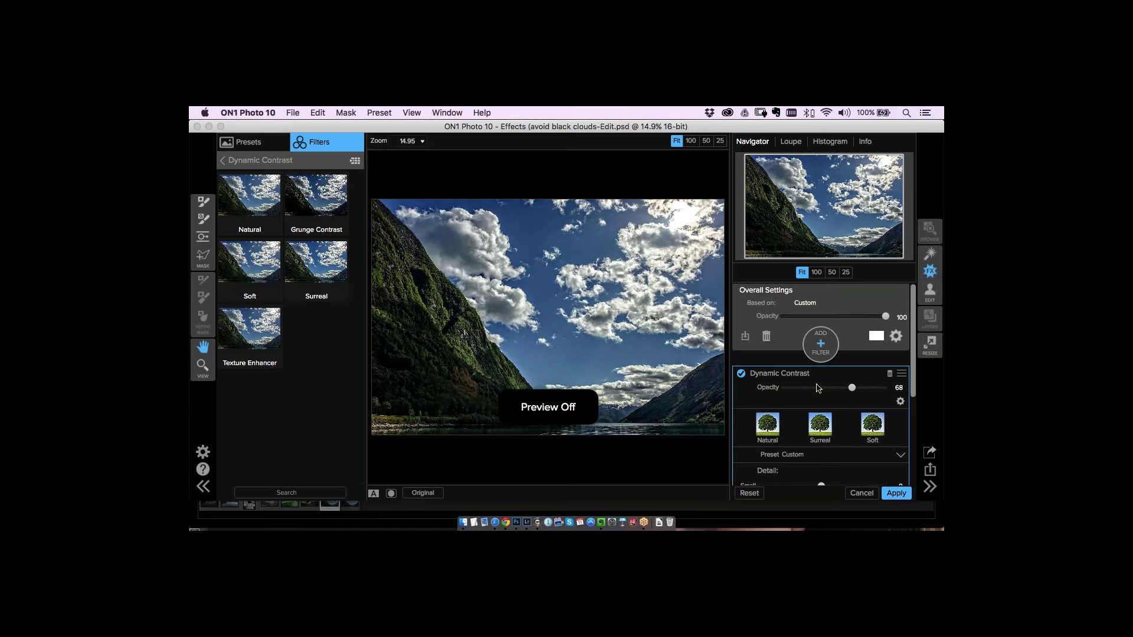
key(backslash)
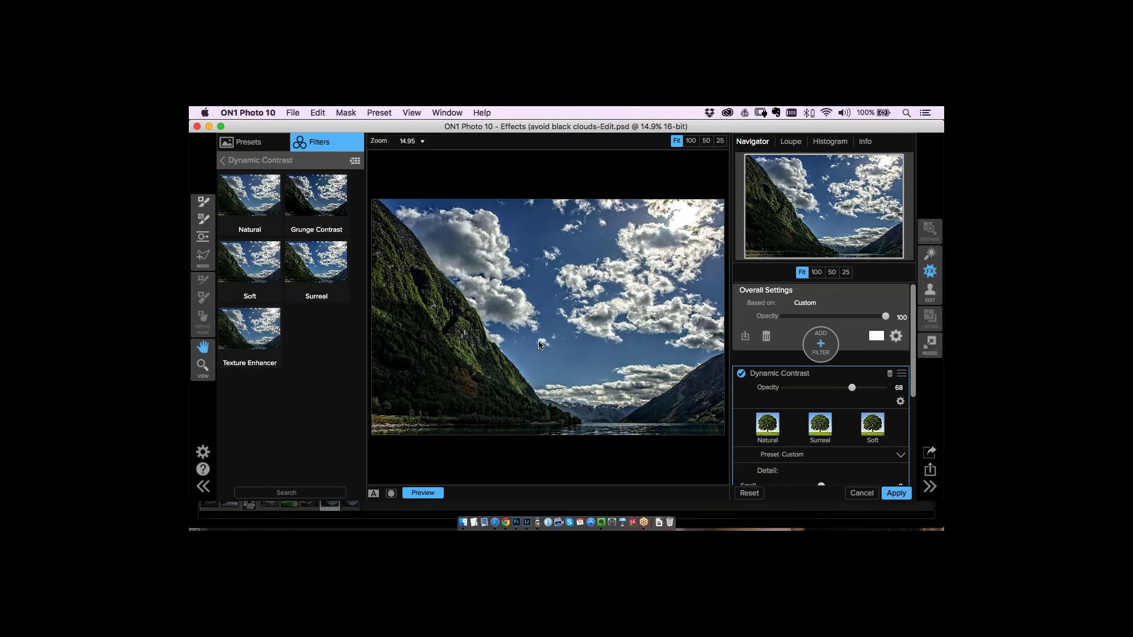
click(475, 523)
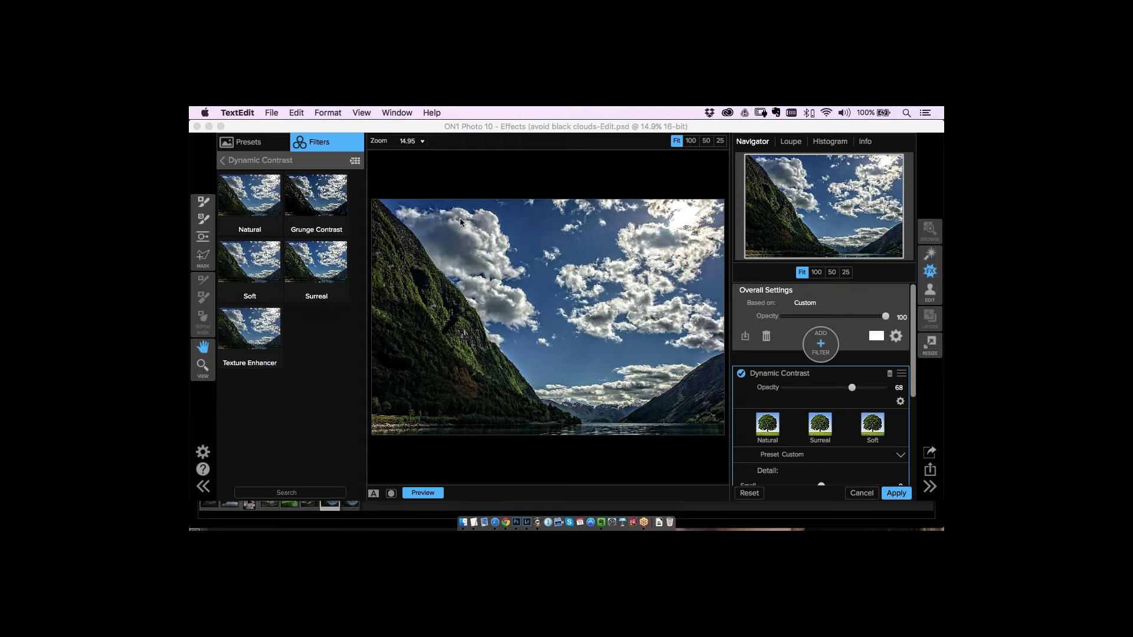
key(super+Tab)
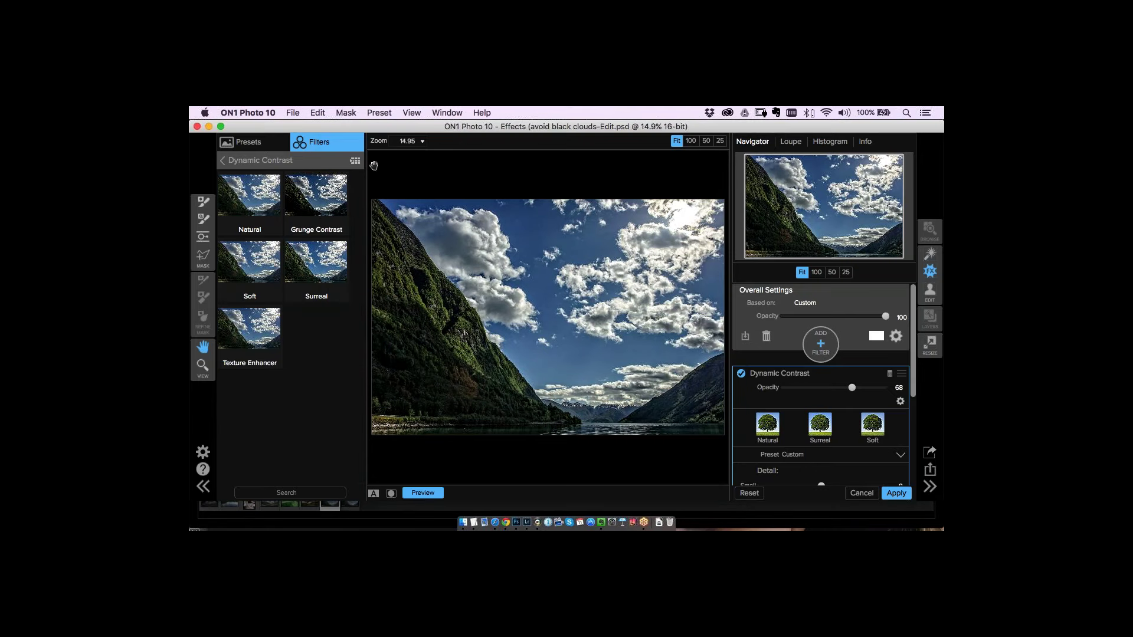
key(super+z)
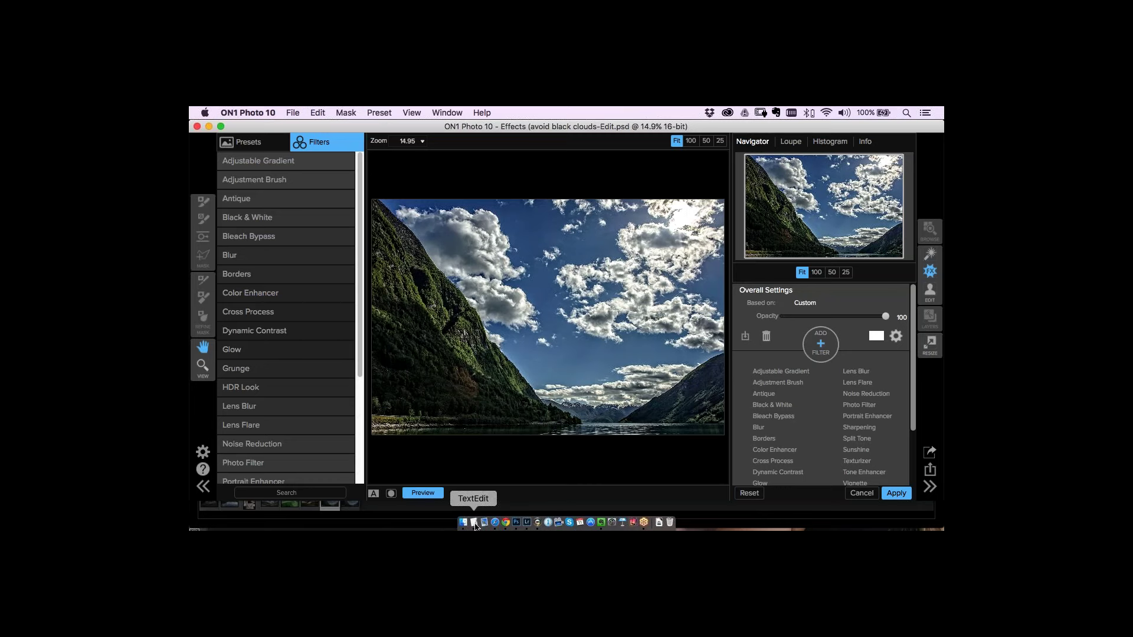
key(super+Tab)
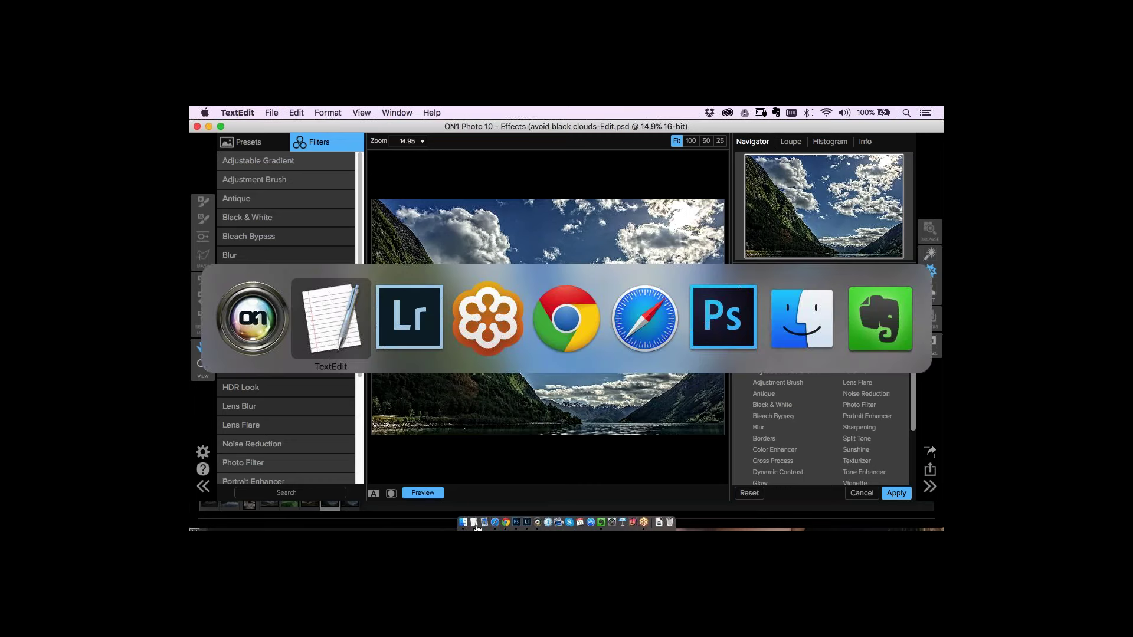
click(363, 126)
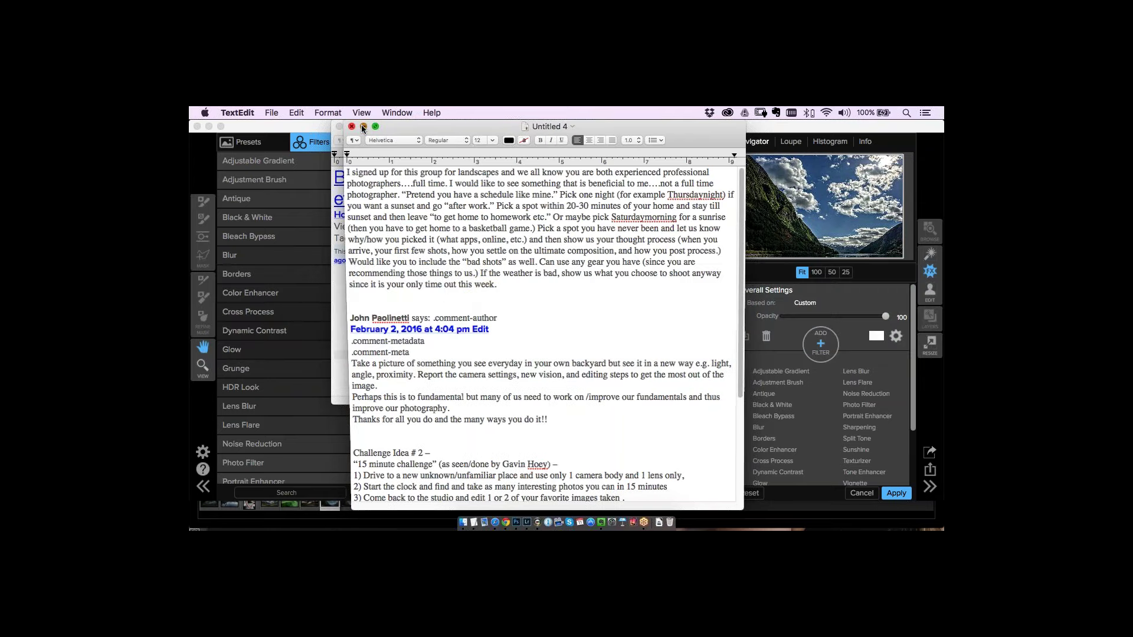
key(super+n)
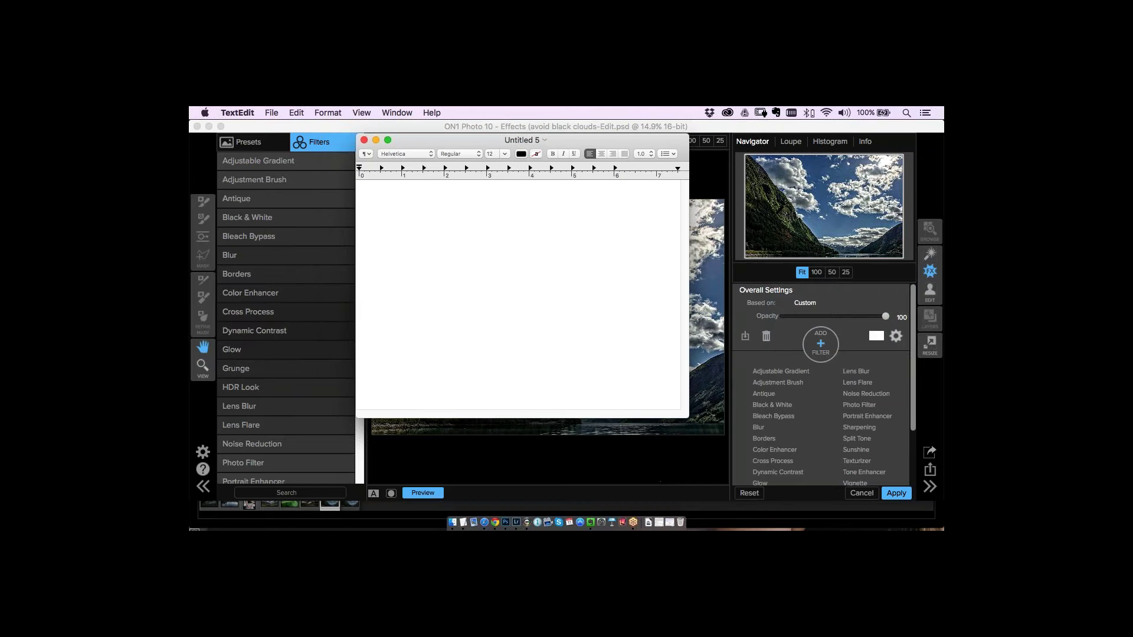
text(Nations)
key(super+q)
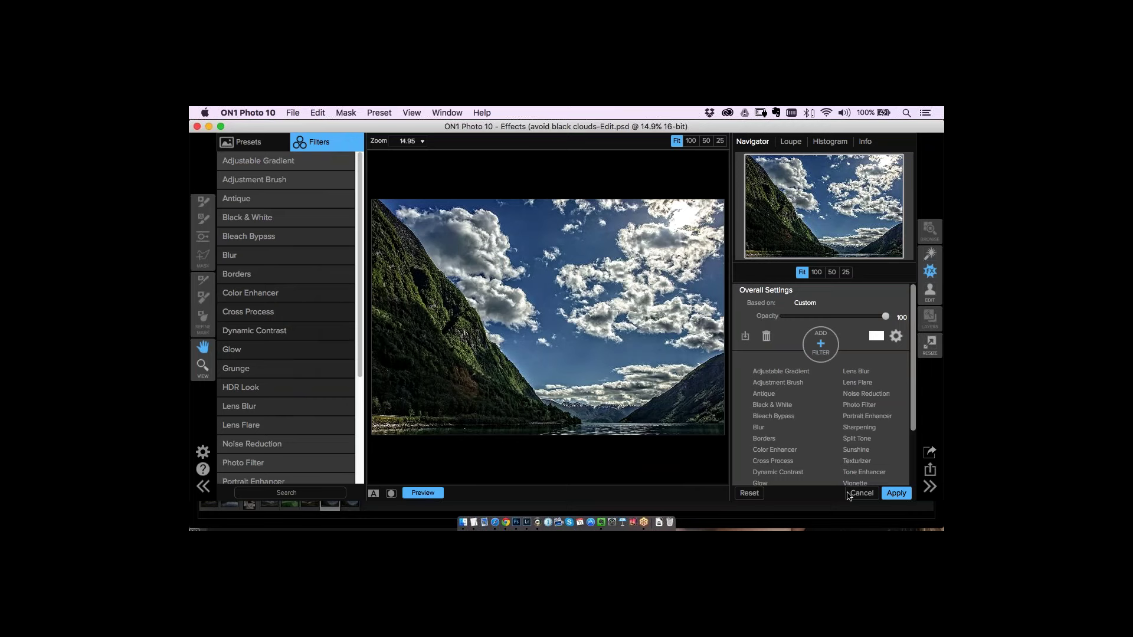
- Apply the ON1 effects, view the original cloud photo in Lightroom, and open the snowy mountain photo from the 5 Tips collection
click(893, 497)
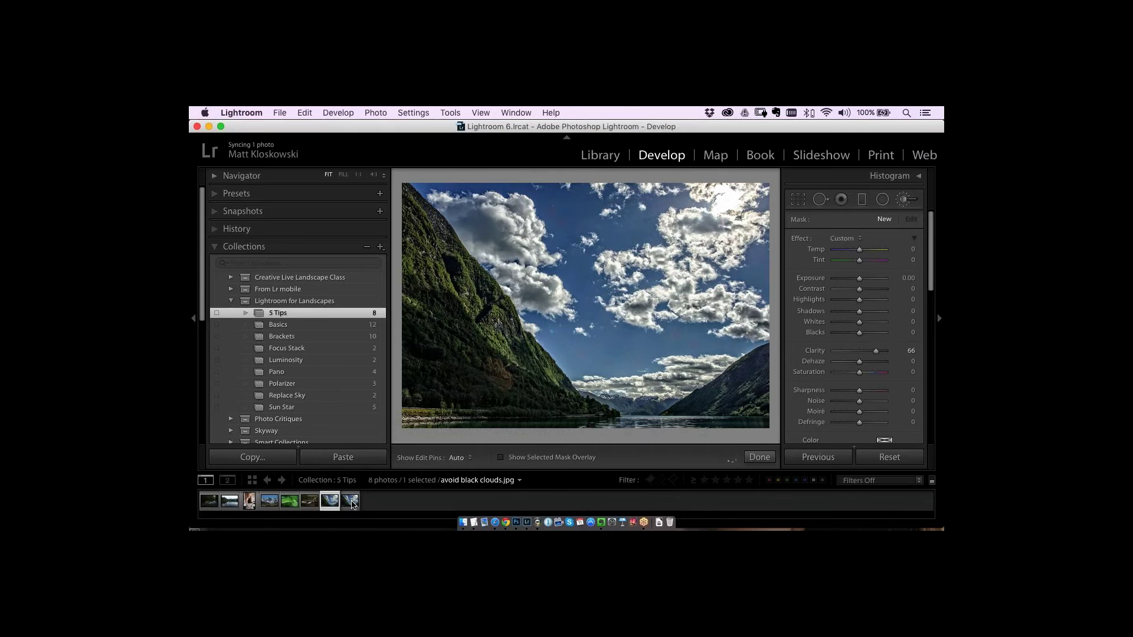
click(350, 501)
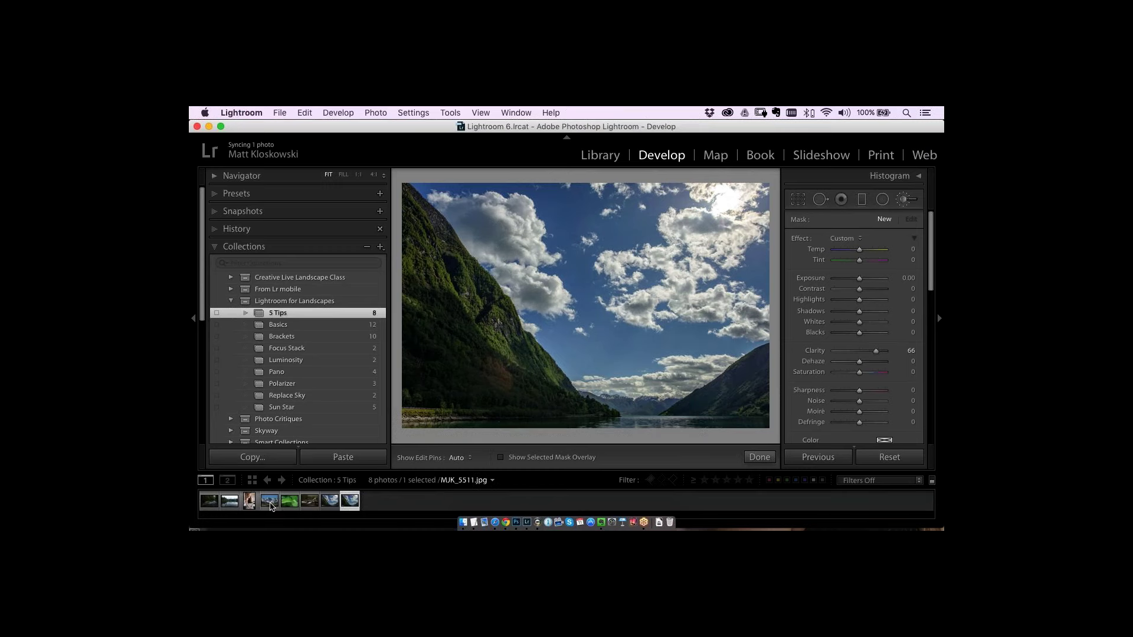
click(270, 503)
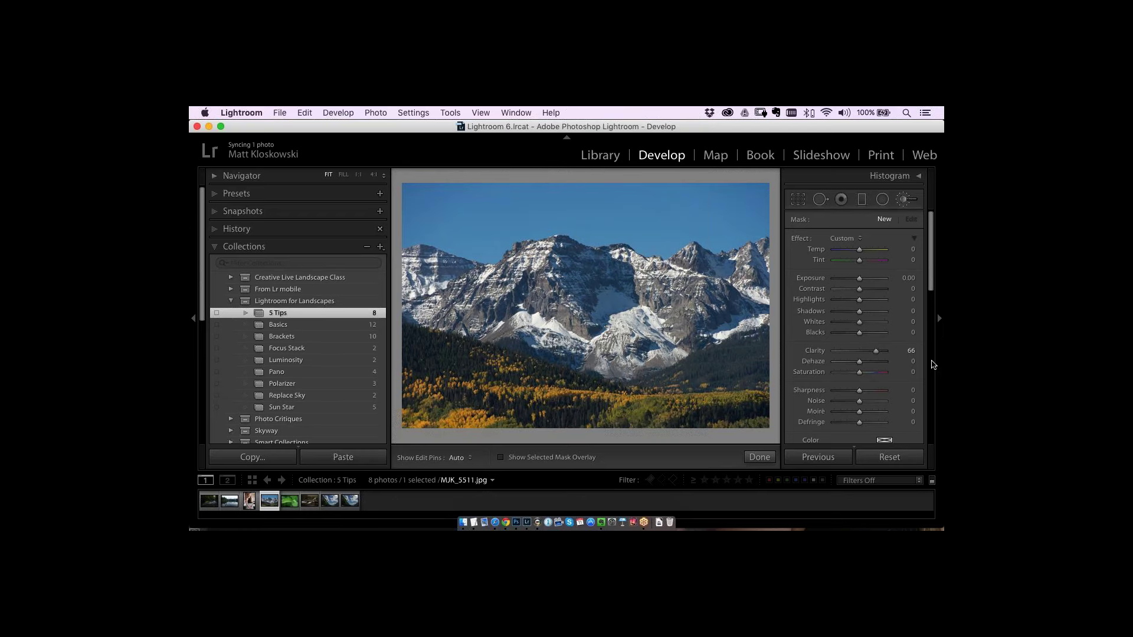
- Close the adjustment brush and try a global Dehaze amount of +56 on the mountain photo
scroll(907, 304, down, 8)
click(907, 304)
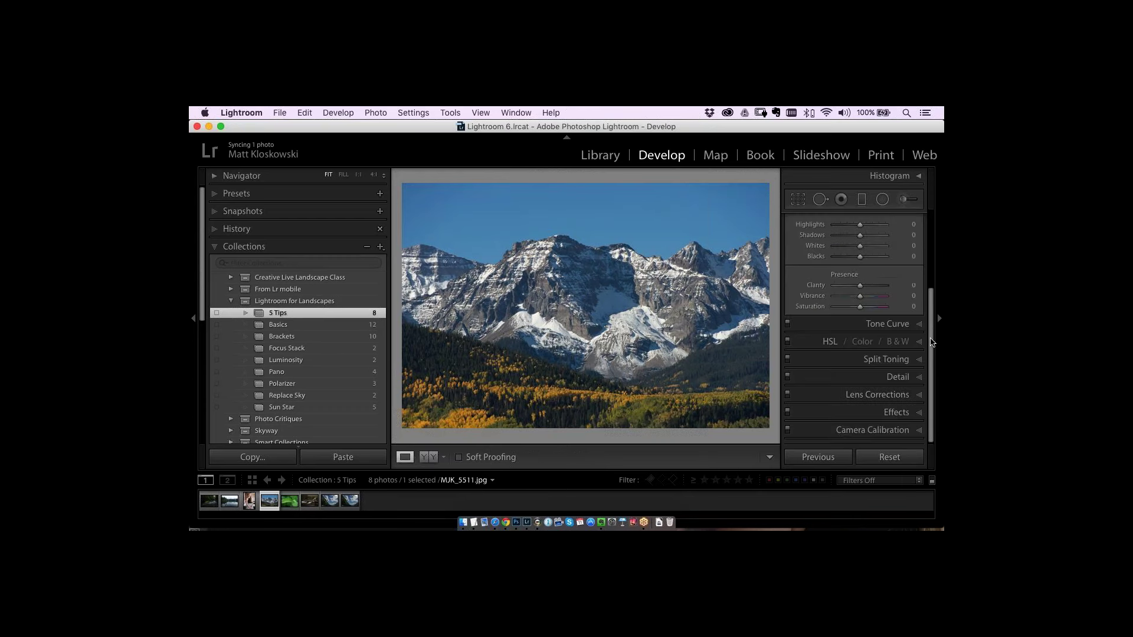
click(897, 412)
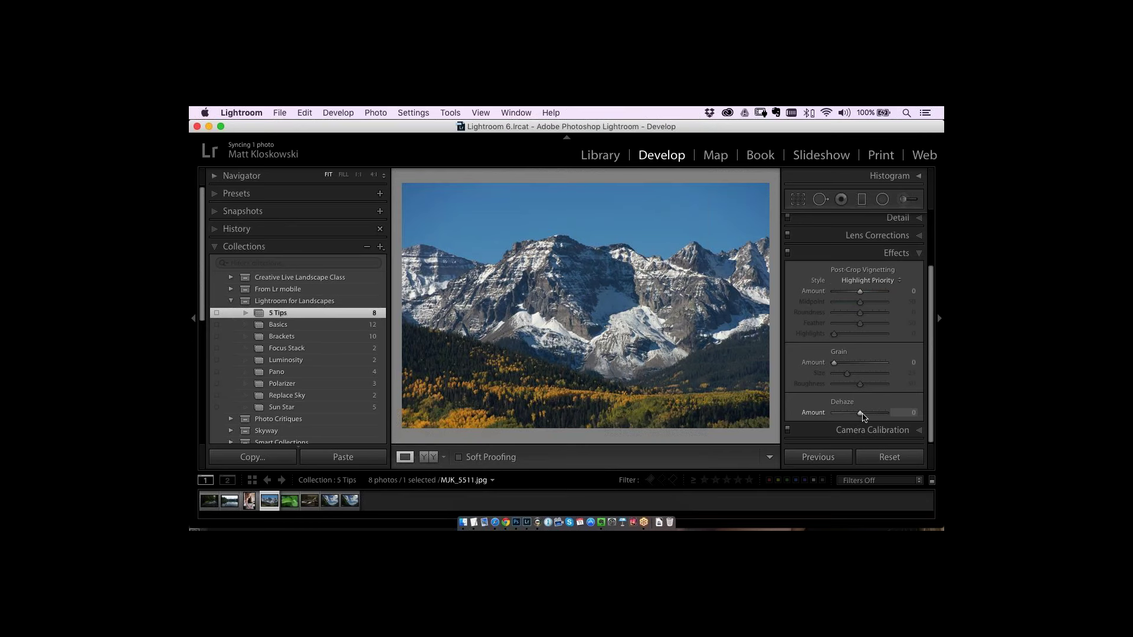
drag(869, 413, 874, 413)
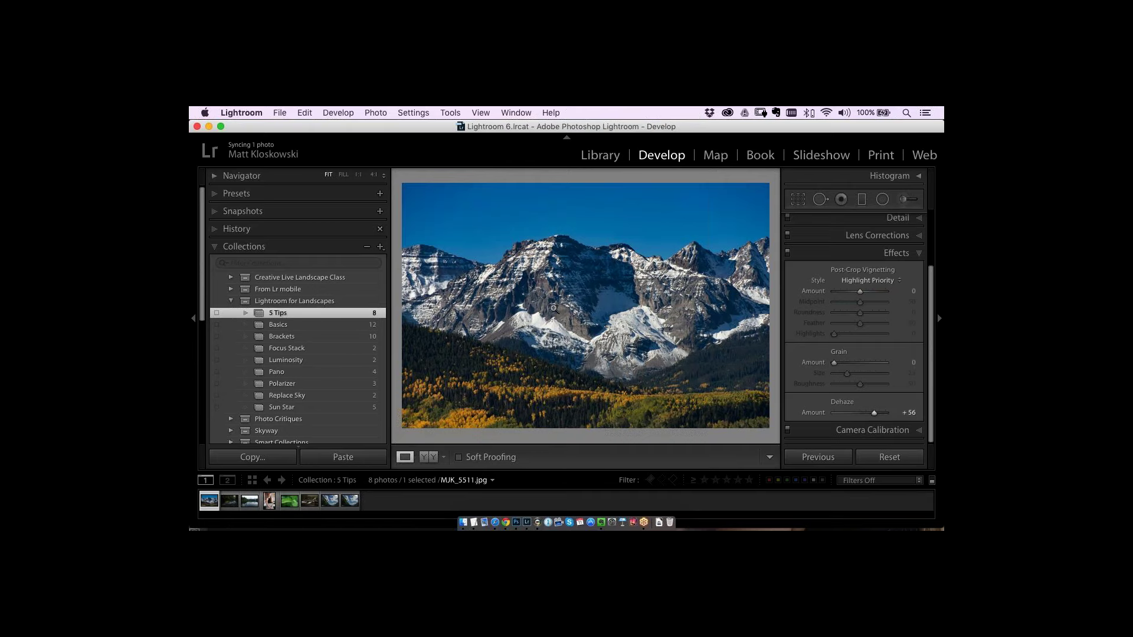
- Inspect the dehazed mountain photo up close, lower the Dehaze amount, and reset it to 0
key(z)
click(626, 228)
drag(625, 228, 550, 272)
drag(873, 413, 867, 414)
double_click(867, 415)
click(574, 301)
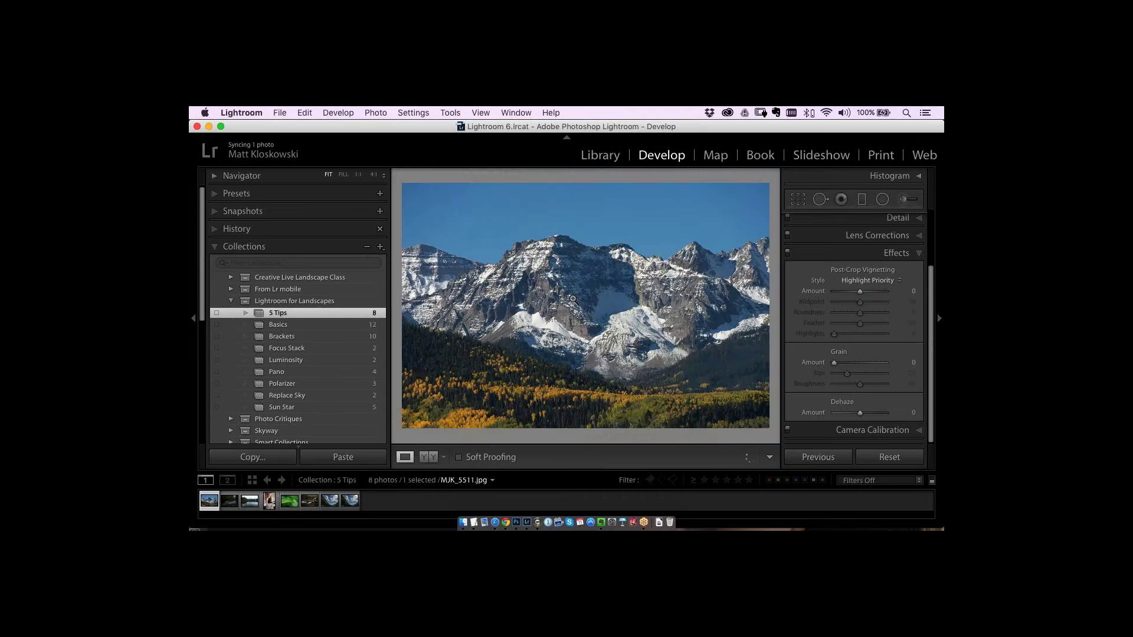
- Try global Dehaze amounts such as +32 and +41 on the mountain photo, resetting the amount to 0
drag(860, 413, 875, 413)
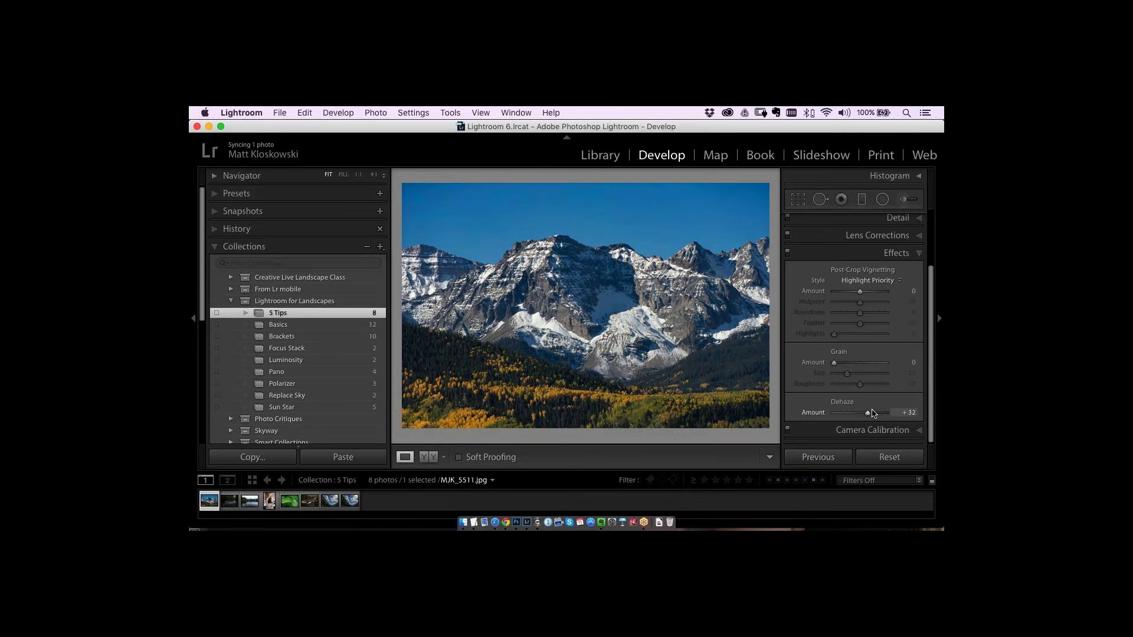
drag(874, 415, 885, 415)
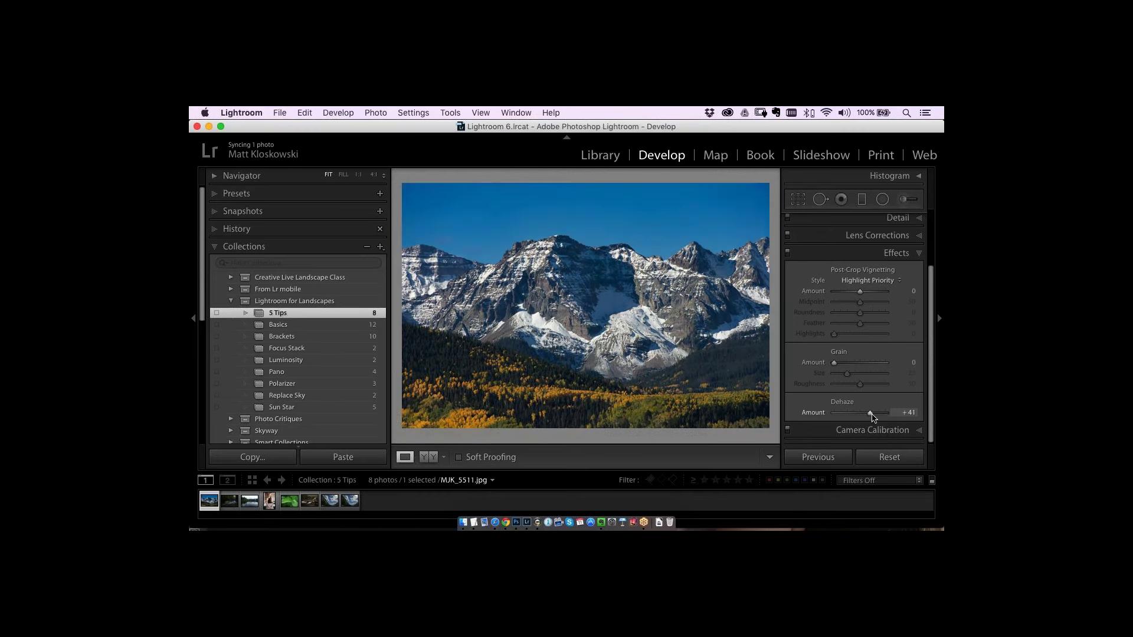
double_click(817, 417)
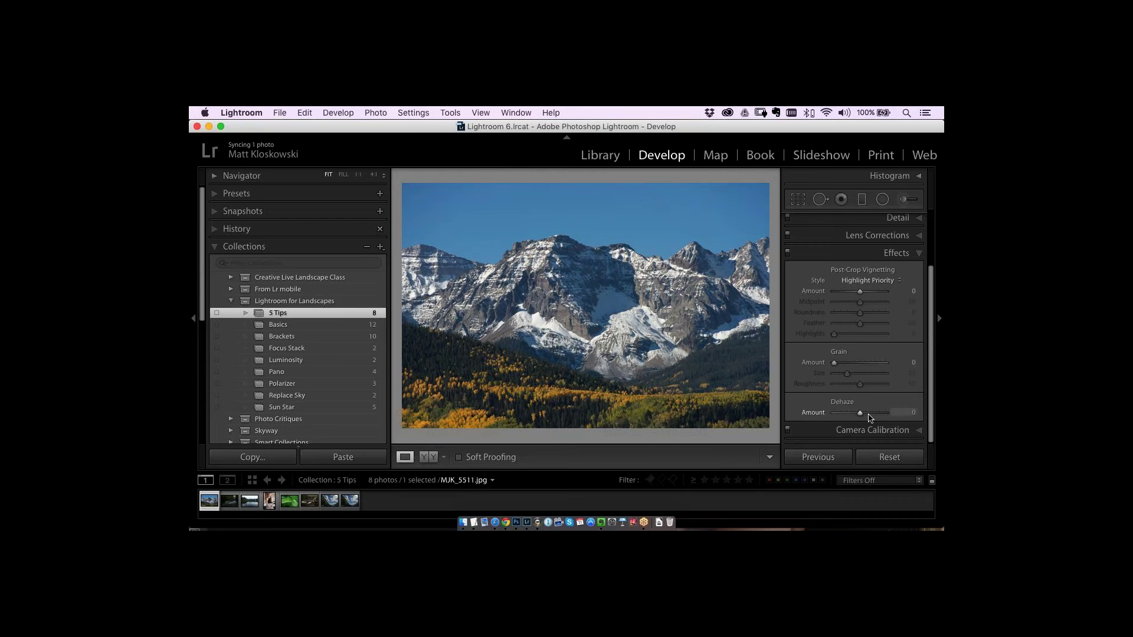
drag(860, 413, 872, 415)
double_click(817, 415)
- Set the adjustment brush to Clarity 0 and Dehaze 77, and paint over the mountain peaks
click(906, 200)
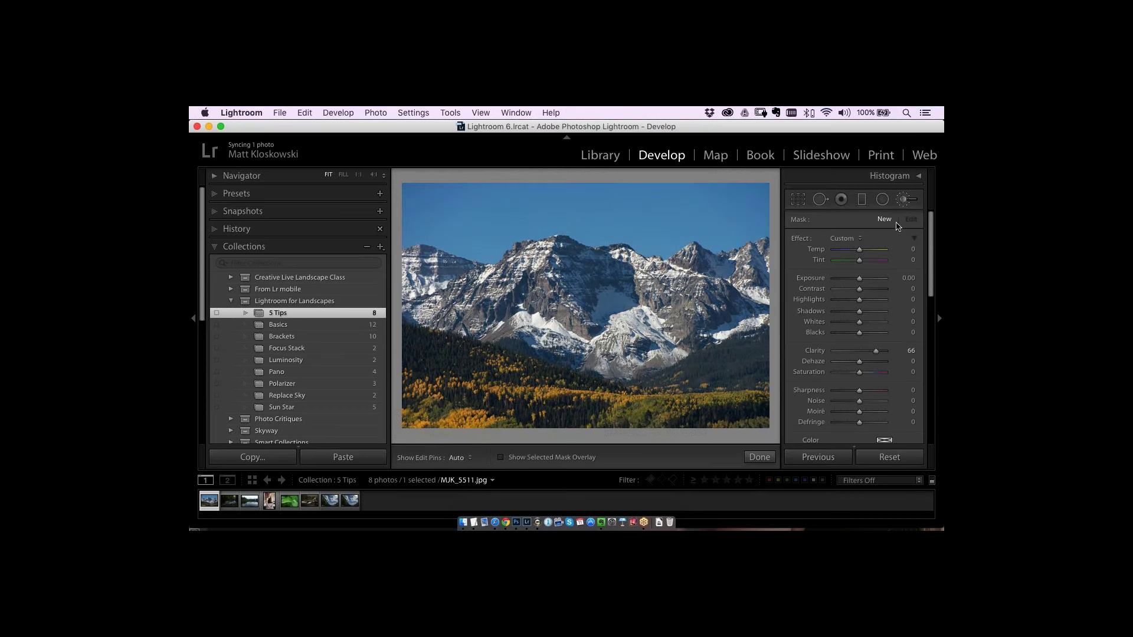
double_click(815, 350)
drag(859, 361, 882, 364)
key(h)
mouse_move(442, 270)
mouse_down()
mouse_move(418, 261)
mouse_move(468, 272)
mouse_move(436, 264)
mouse_move(409, 272)
mouse_move(411, 294)
mouse_move(460, 290)
mouse_move(420, 306)
mouse_move(428, 319)
mouse_move(474, 332)
mouse_move(512, 319)
mouse_move(451, 293)
mouse_move(466, 287)
mouse_move(569, 339)
mouse_move(559, 350)
mouse_move(592, 367)
mouse_move(650, 367)
mouse_move(601, 353)
mouse_move(634, 341)
mouse_move(590, 322)
mouse_move(626, 311)
mouse_move(580, 305)
mouse_move(631, 261)
mouse_up()
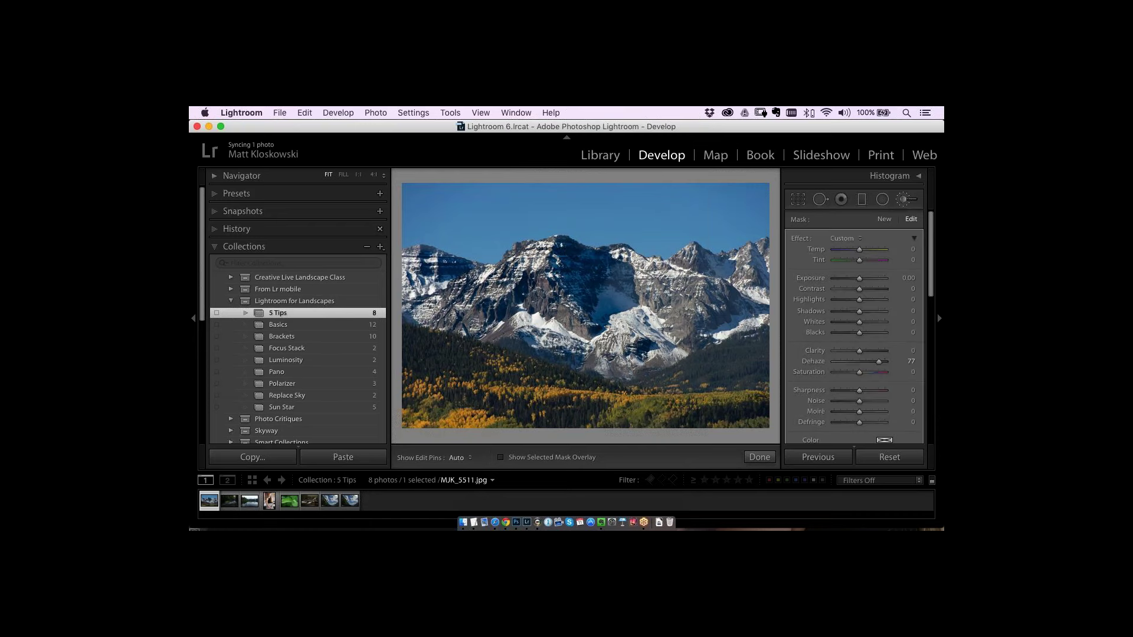
- Enlarge the brush to size 10, paint Dehaze across the remaining peaks, and turn off Auto Mask
scroll(931, 340, down, 5)
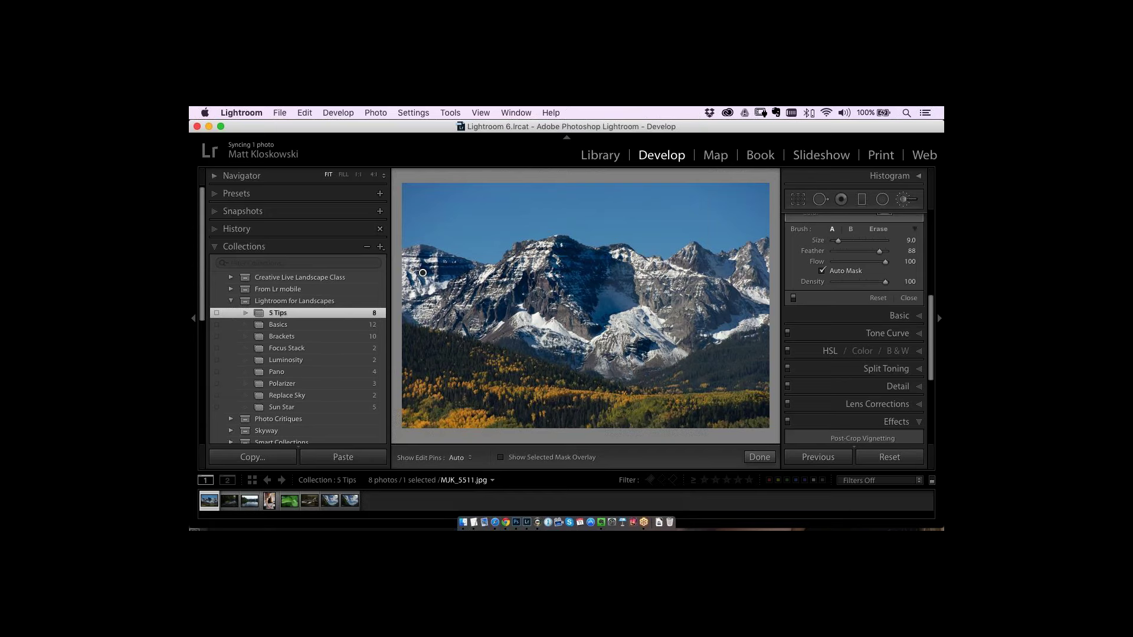
key(h)
key(bracketright)
mouse_move(482, 268)
mouse_down()
mouse_move(551, 237)
mouse_move(629, 247)
mouse_move(670, 267)
mouse_move(694, 252)
mouse_move(764, 263)
mouse_up()
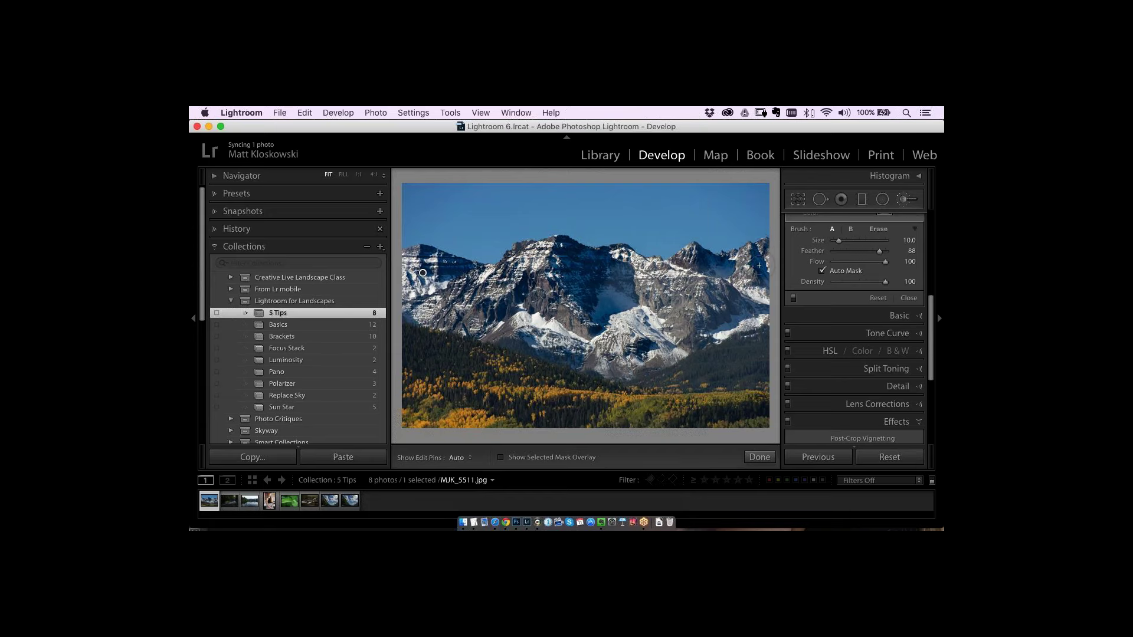
click(822, 271)
key(h)
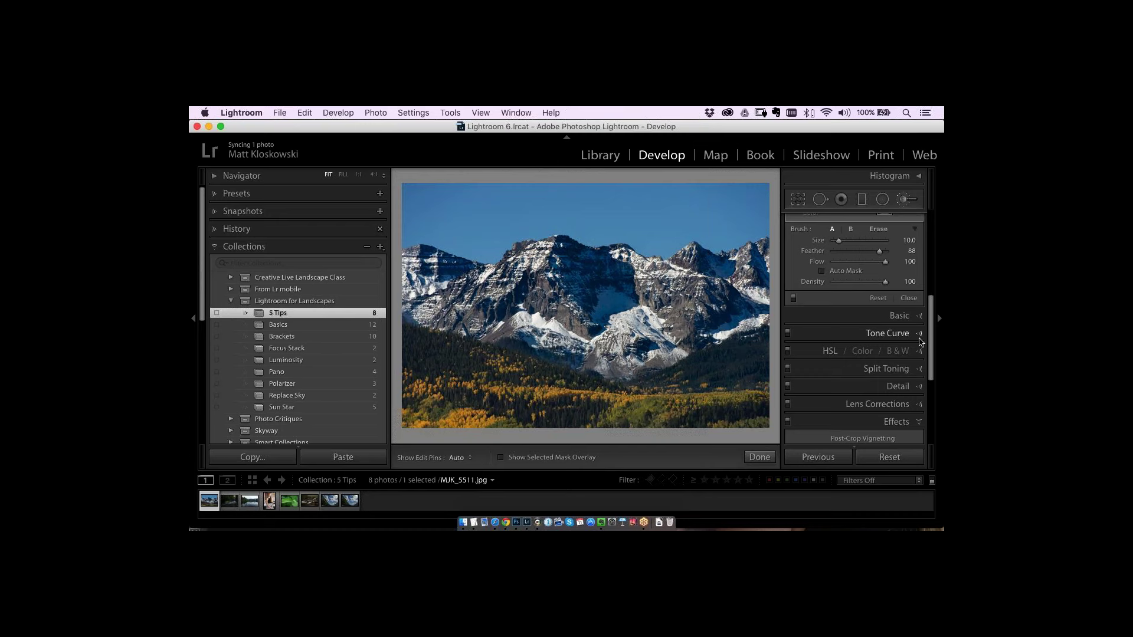
- Adjust the painted area's Dehaze amount, compare the photo before and after, and reset all edits on the mountain photo
scroll(931, 335, up, 1)
scroll(930, 335, up, 5)
mouse_move(859, 328)
mouse_down()
mouse_move(880, 329)
mouse_move(869, 331)
mouse_up()
click(878, 328)
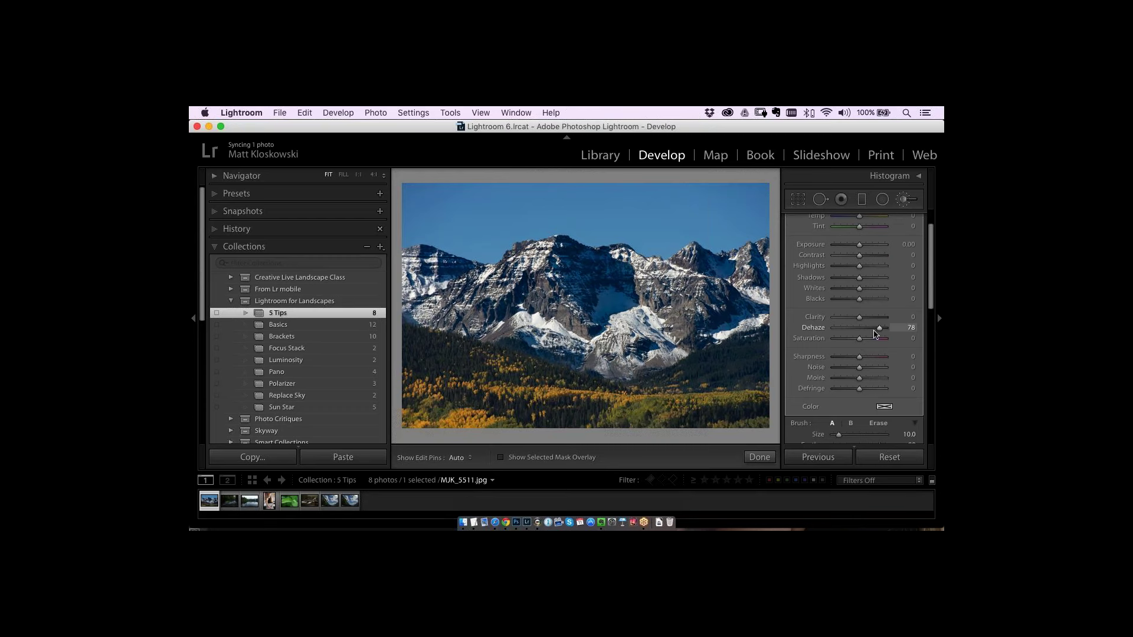
key(backslash)
key(backslash)
click(888, 457)
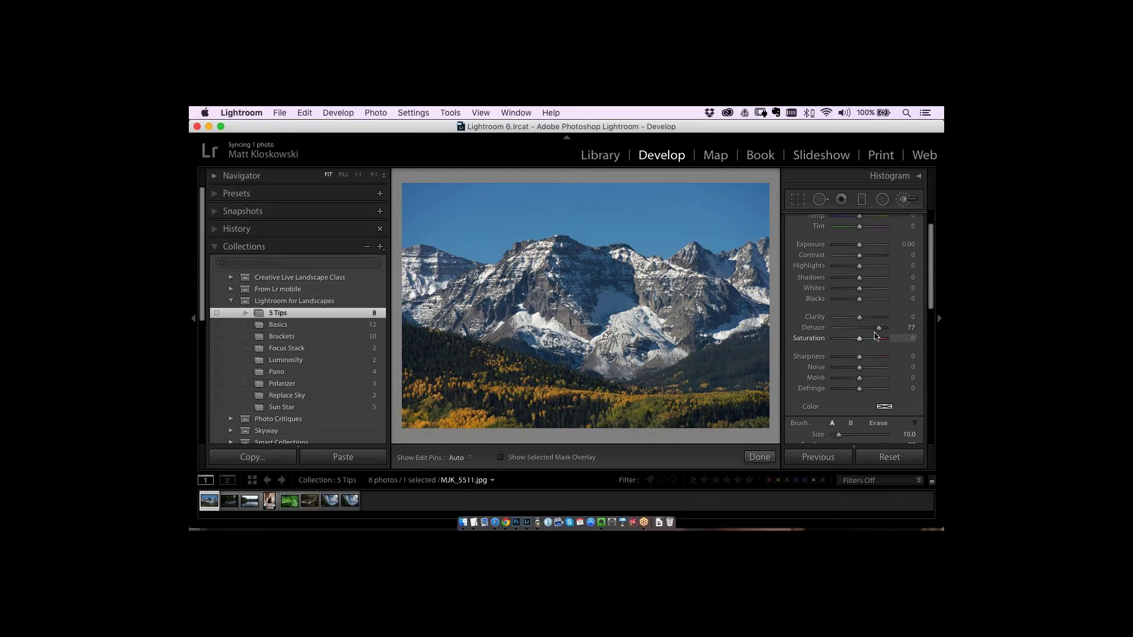
- Create a virtual copy of the mountain photo and place it directly after the original in the filmstrip
click(932, 358)
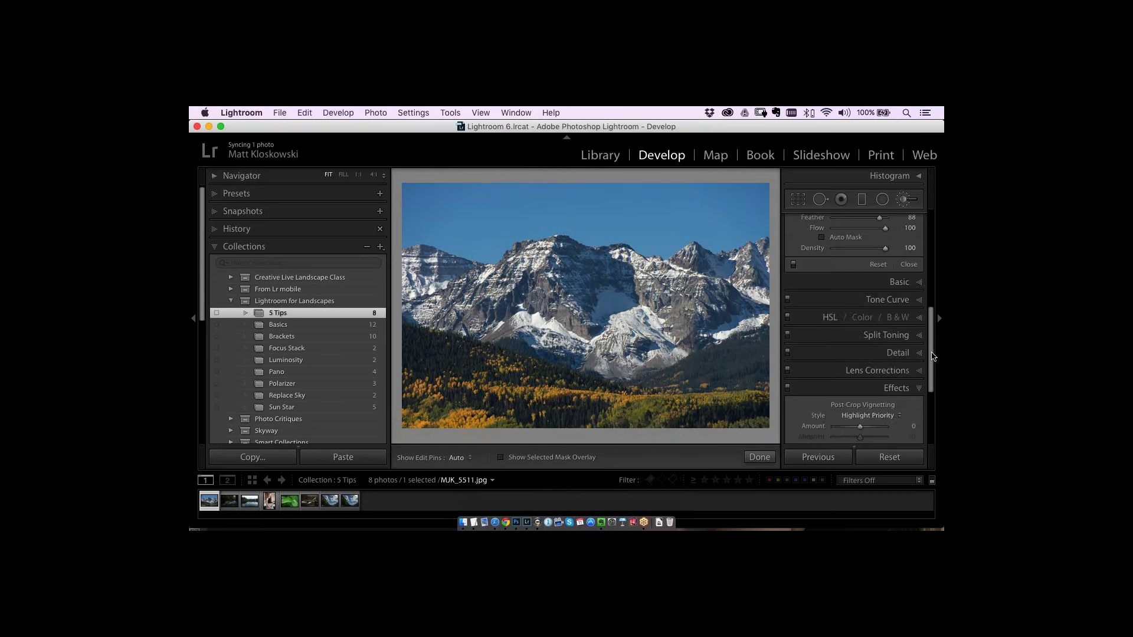
scroll(859, 408, down, 3)
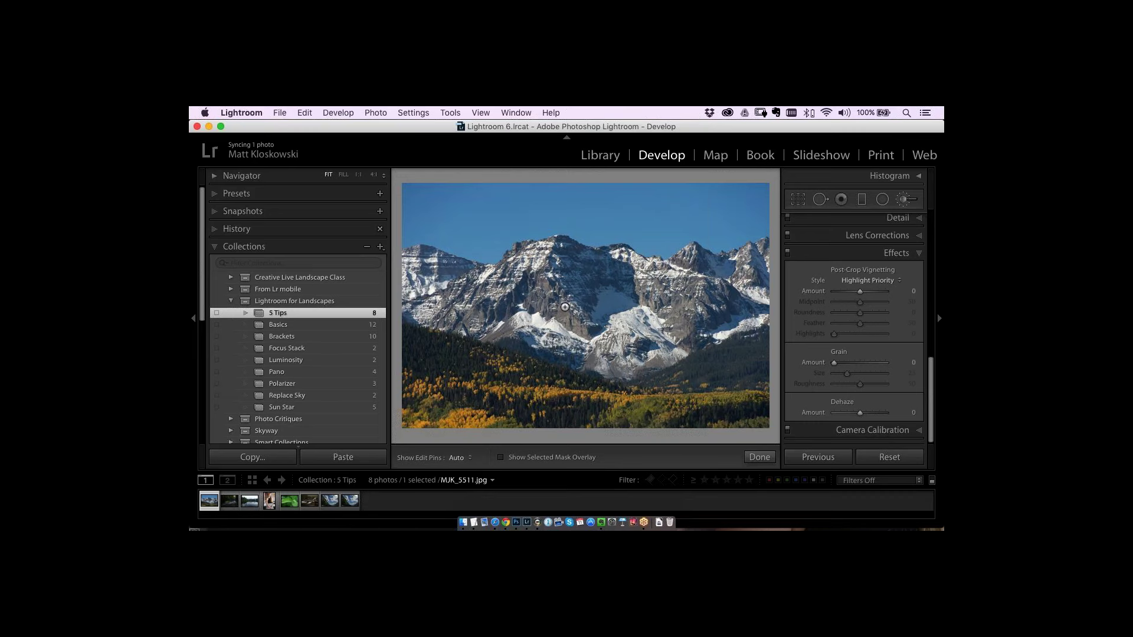
right_click(529, 269)
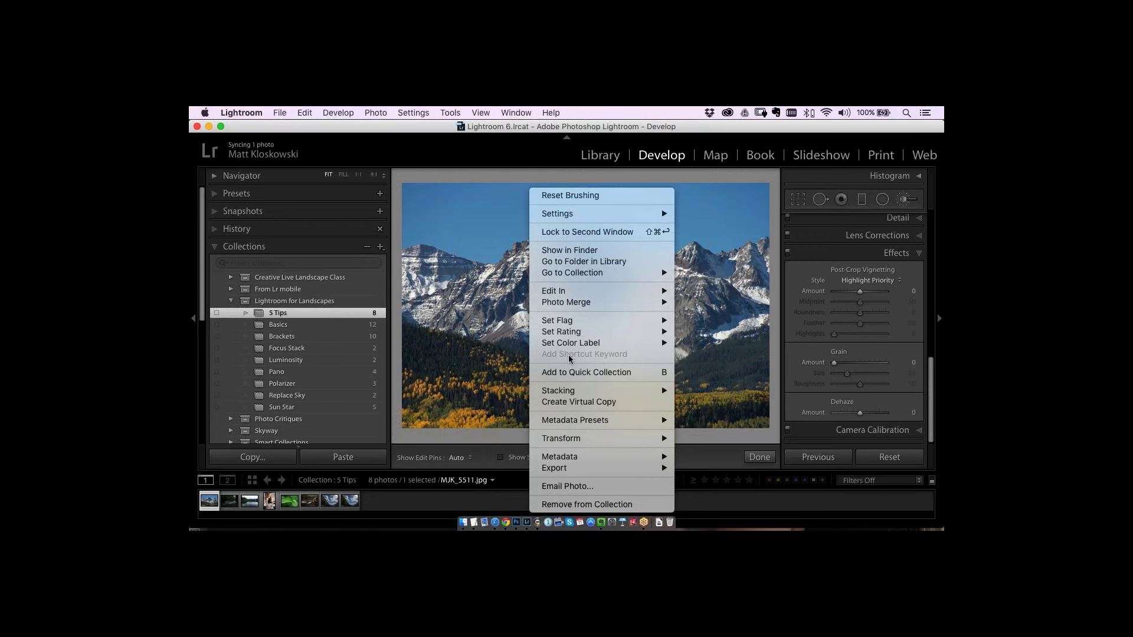
click(579, 402)
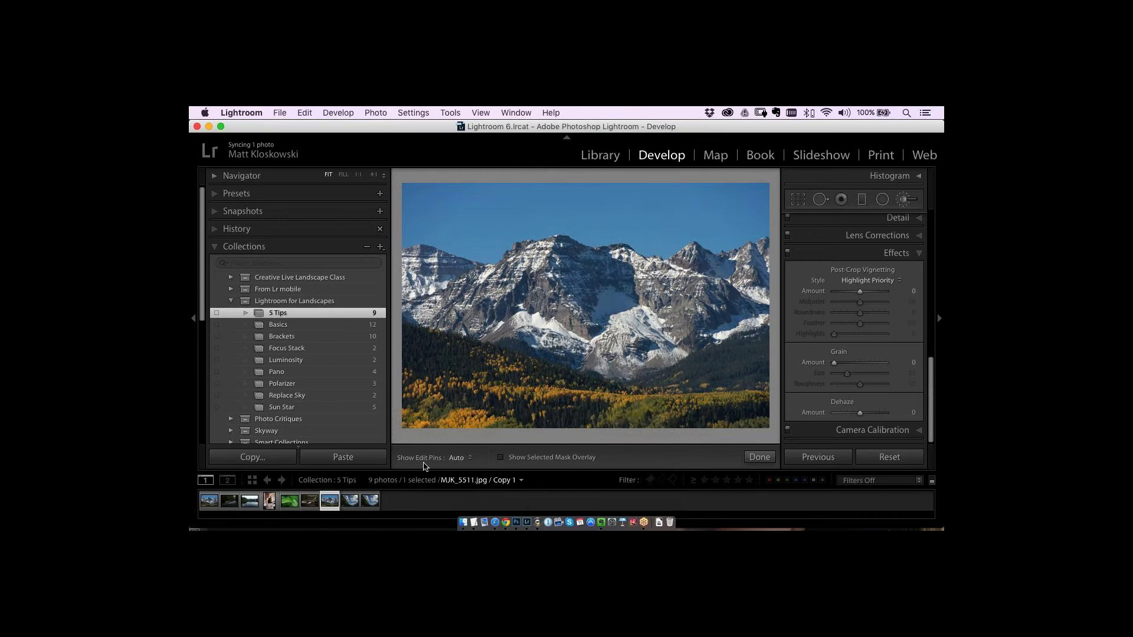
drag(423, 466, 445, 425)
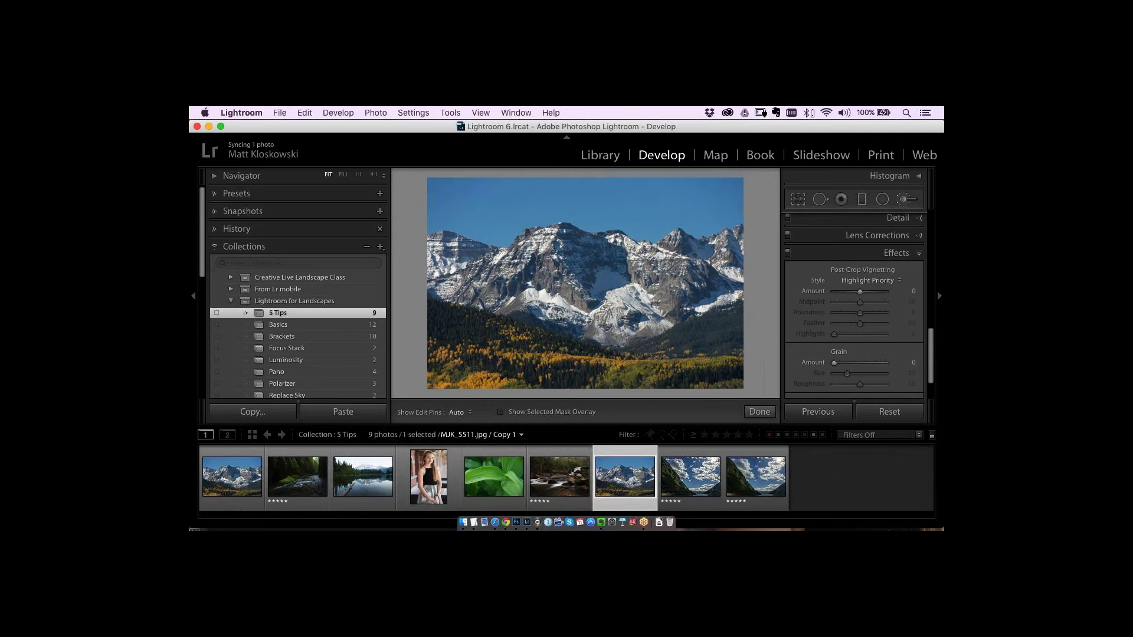
drag(627, 478, 283, 474)
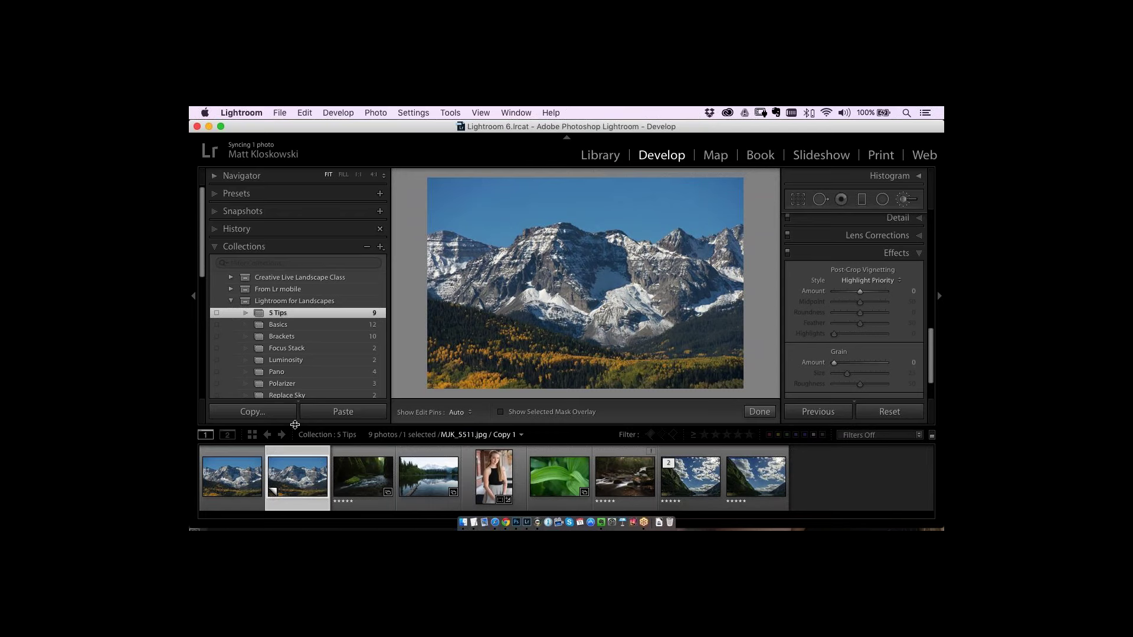
drag(295, 425, 295, 458)
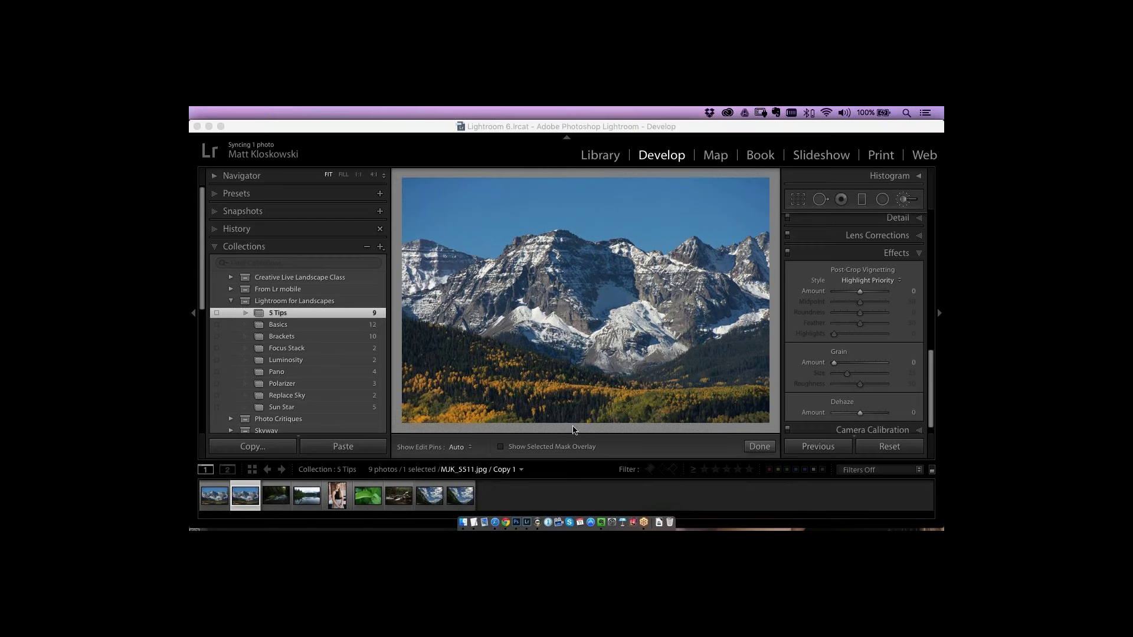
- Set the virtual copy's Dehaze amount to +67, and open it together with the original mountain photo as layers in Photoshop
drag(868, 415, 878, 415)
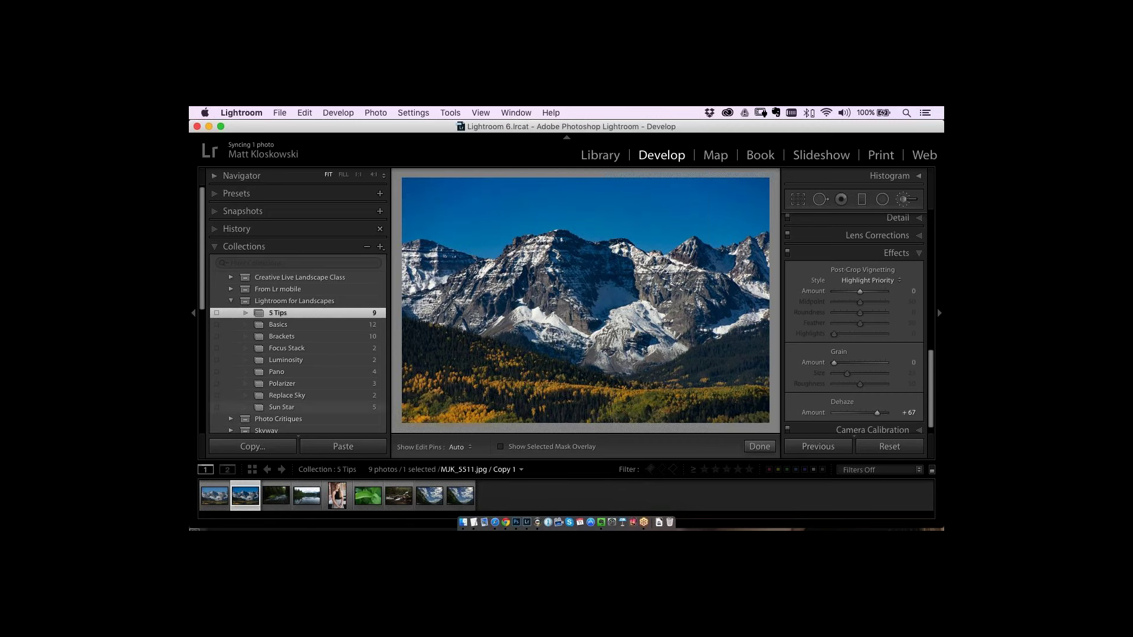
key(shift)
shift+click(215, 498)
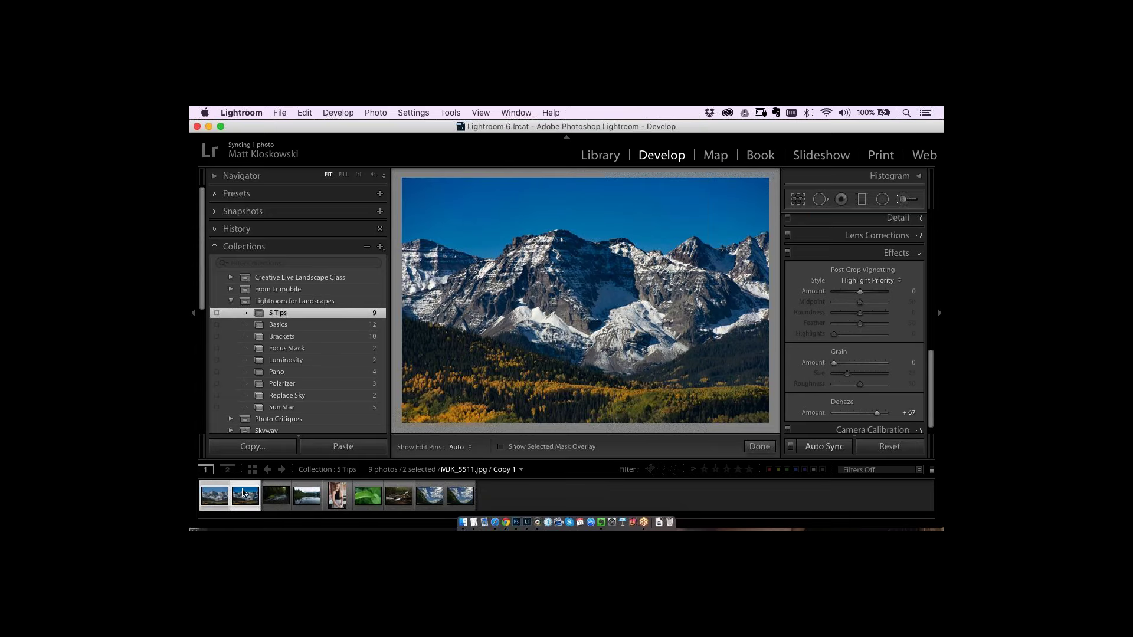
drag(252, 459, 252, 416)
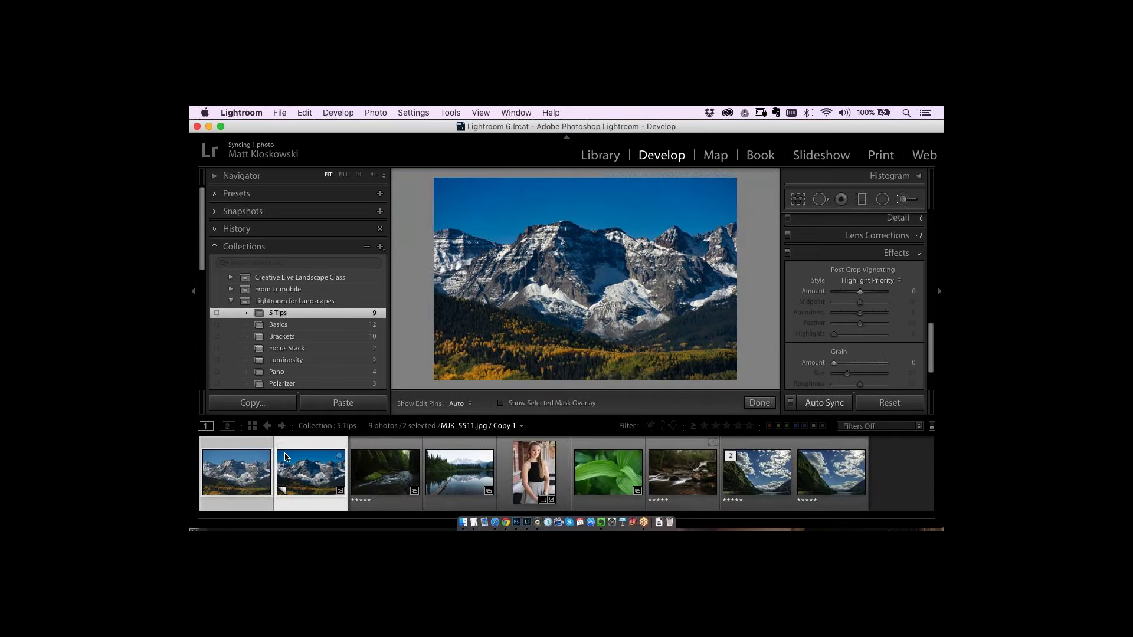
click(375, 114)
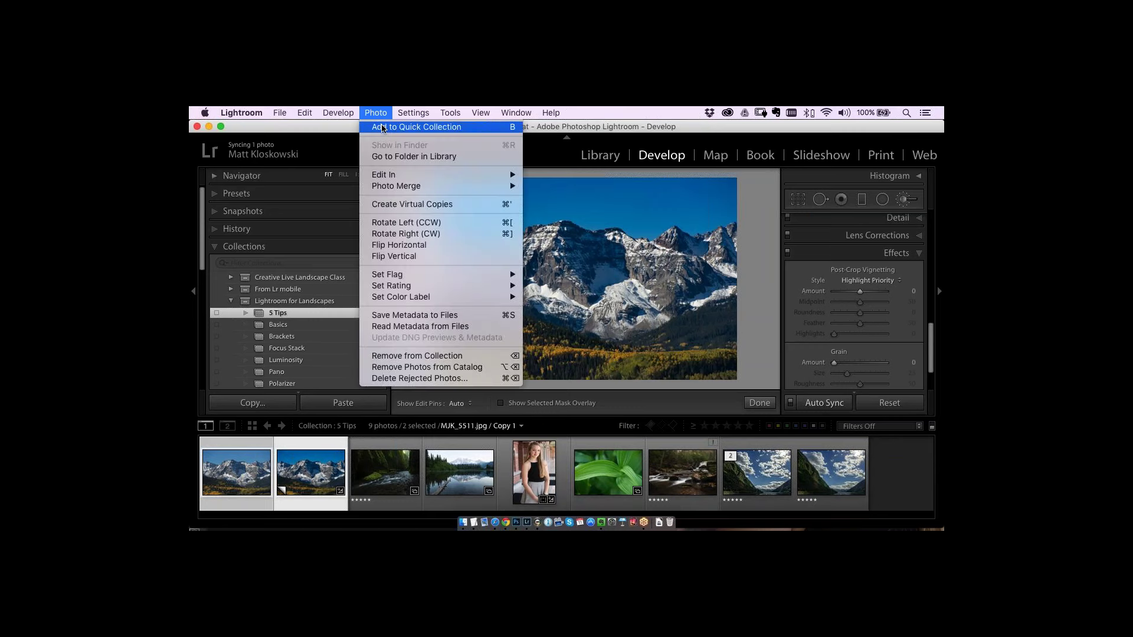
mouse_move(392, 179)
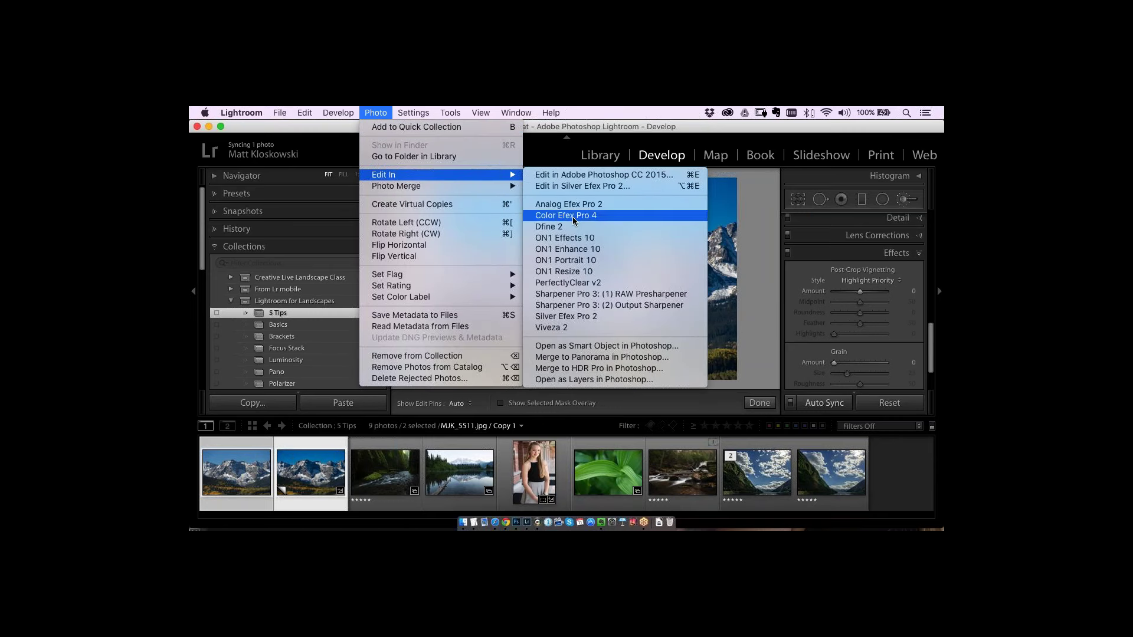
click(611, 380)
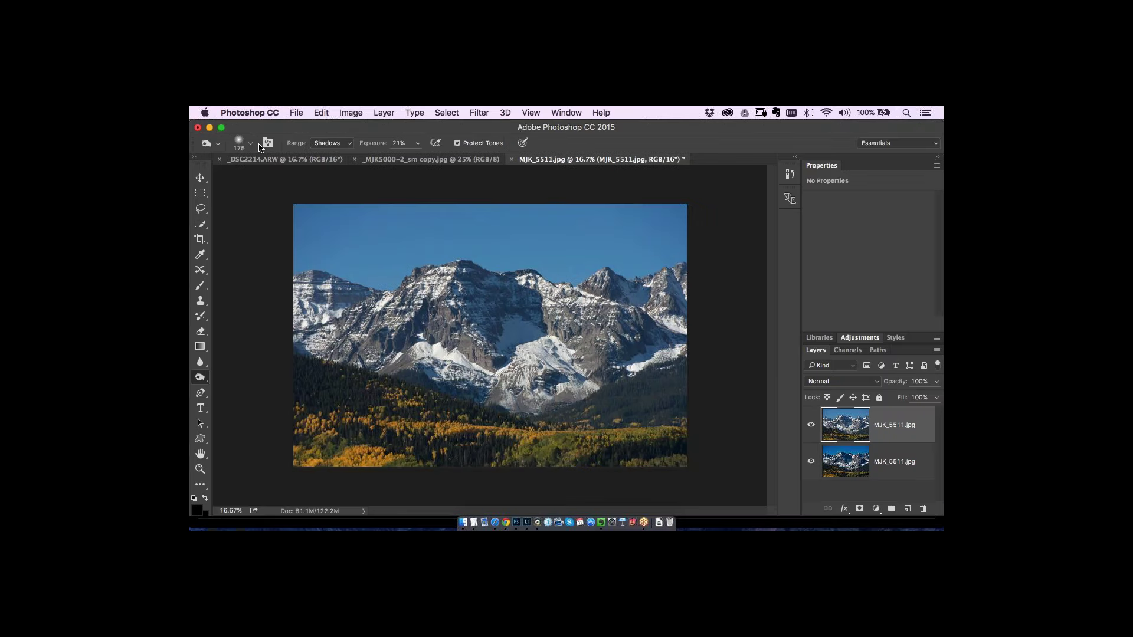
- Compare the original and dehazed mountain layers by hiding and showing the top layer, ending with the top layer selected
click(810, 429)
click(811, 430)
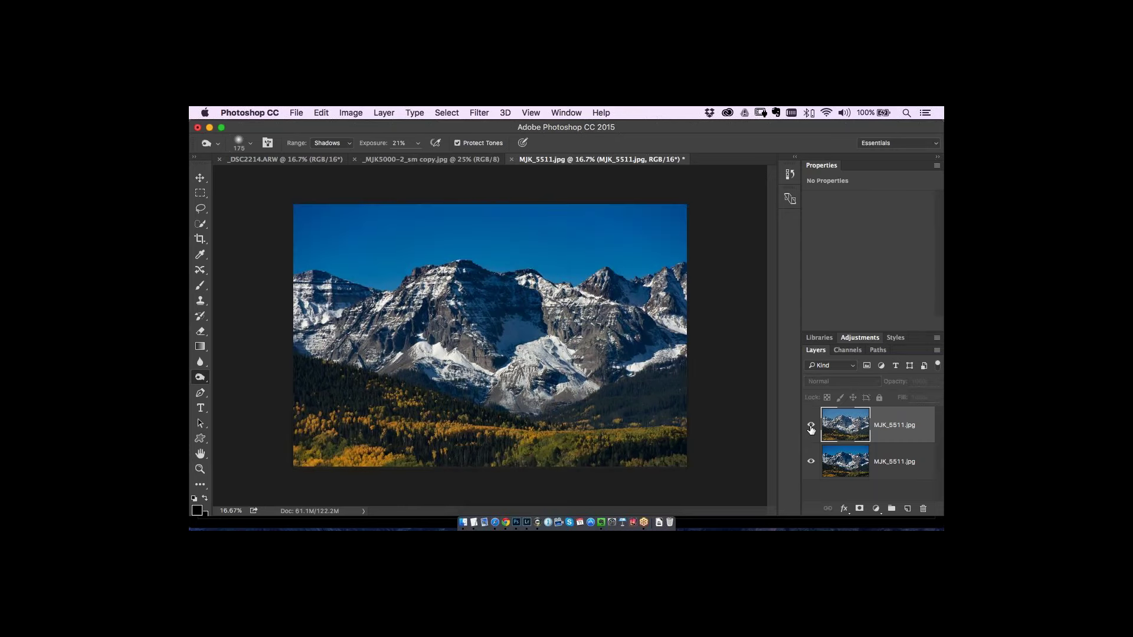
click(810, 430)
click(846, 461)
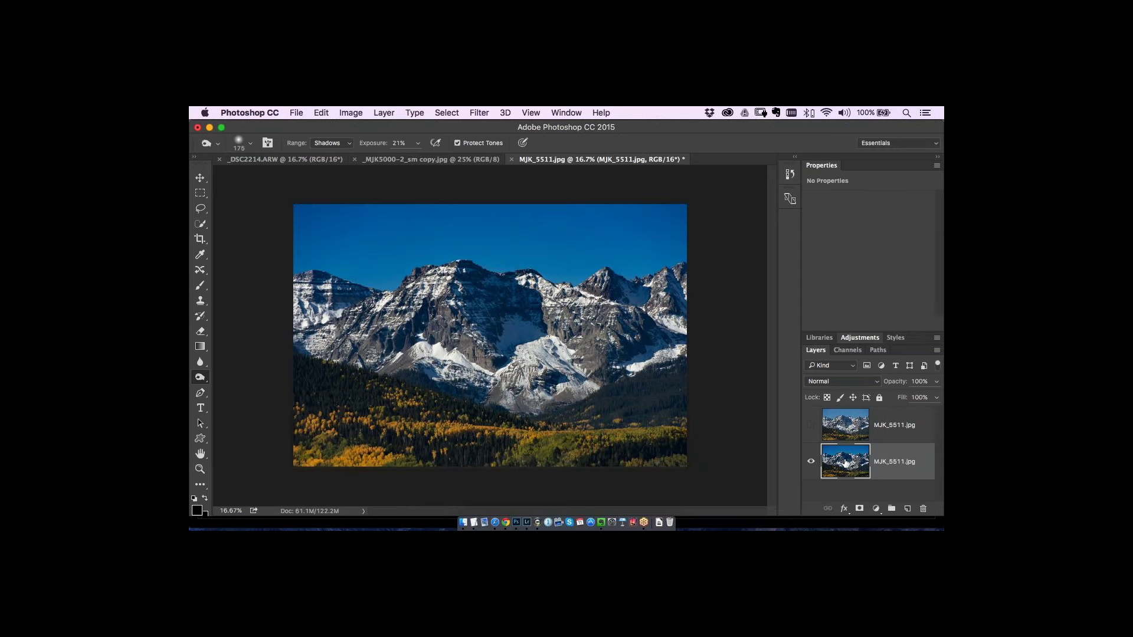
click(811, 430)
click(841, 431)
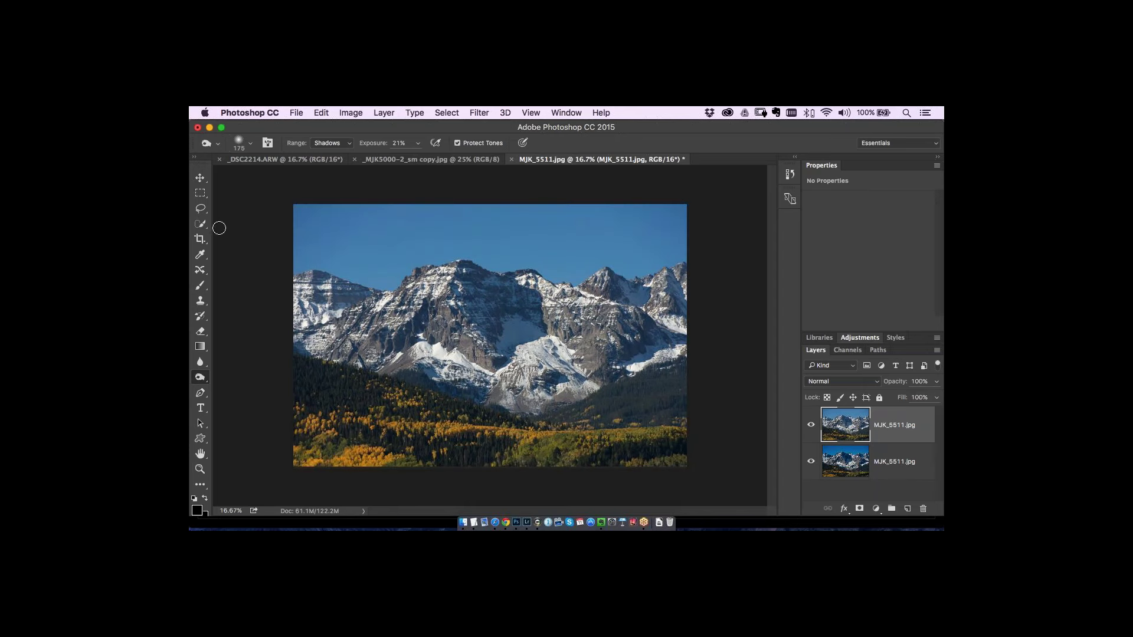
- Select the sky above the peaks on the top layer with the Quick Selection tool at brush size 80
click(200, 223)
key(bracketright)
key(bracketright)
key(bracketright)
key(bracketright)
key(bracketright)
key(bracketright)
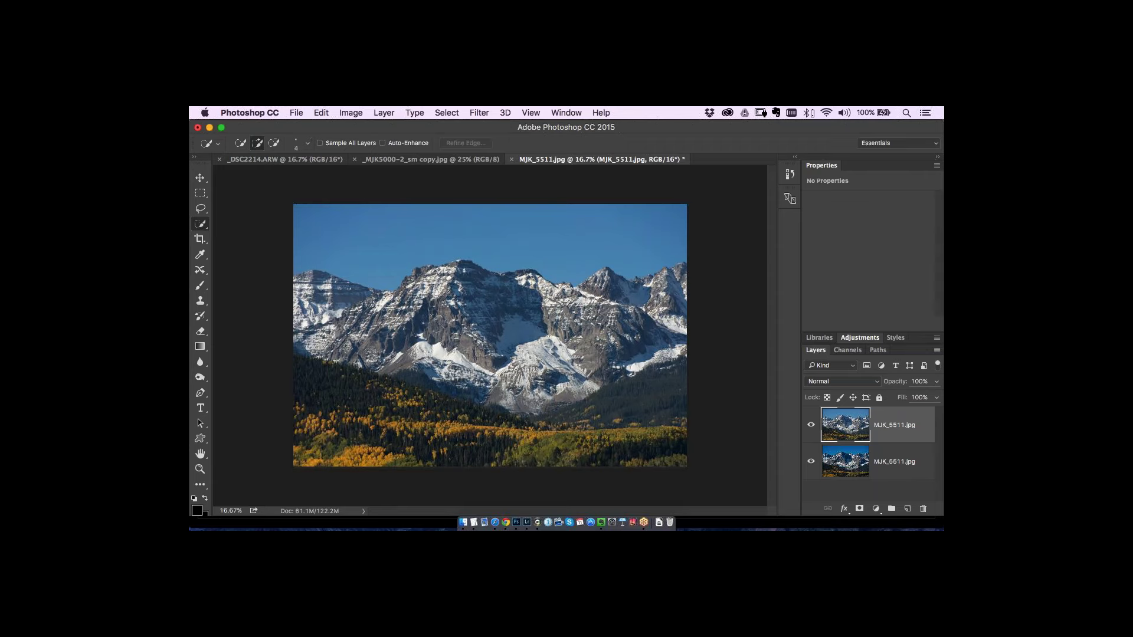
key(bracketright)
key(bracketright)
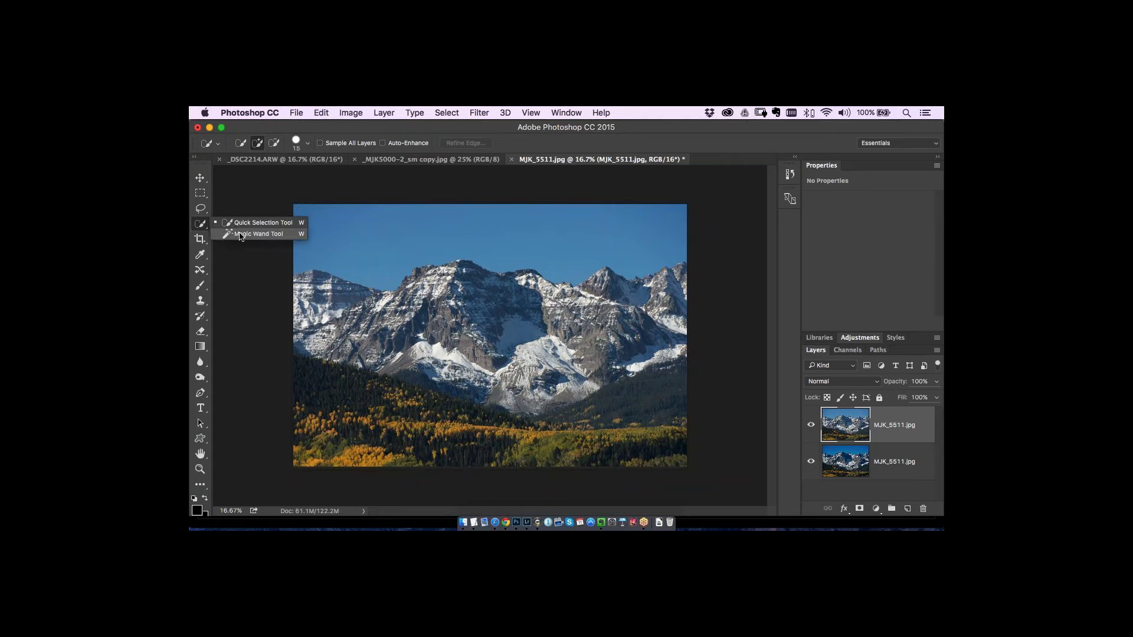
key(bracketright)
key(bracketright)
key(bracketright)
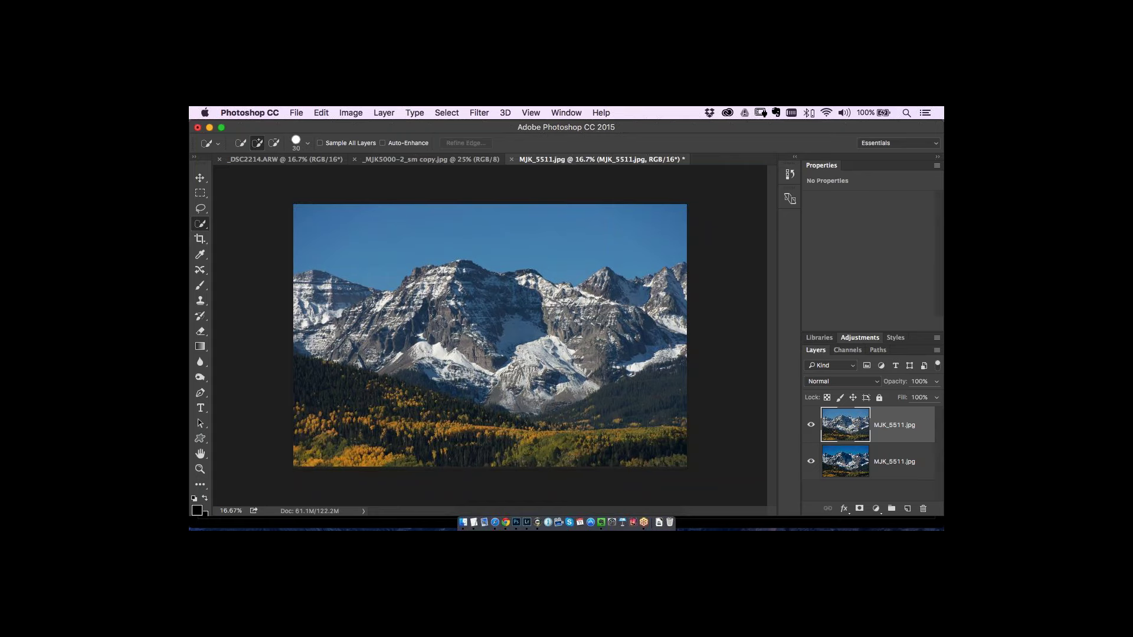
key(bracketright)
key(bracketright)
mouse_move(346, 230)
mouse_down()
mouse_move(374, 240)
mouse_move(531, 218)
mouse_move(578, 239)
mouse_up()
key(alt)
- Collapse the layer properties and inspect the dehazed bottom layer, then show and reselect the original top layer
double_click(822, 166)
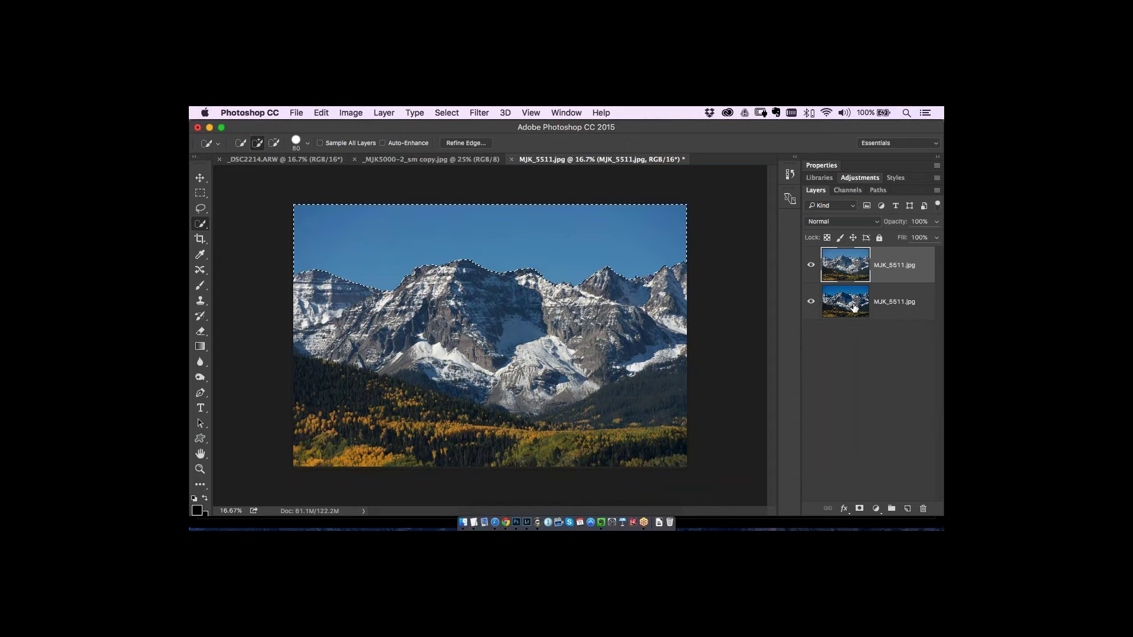
click(809, 268)
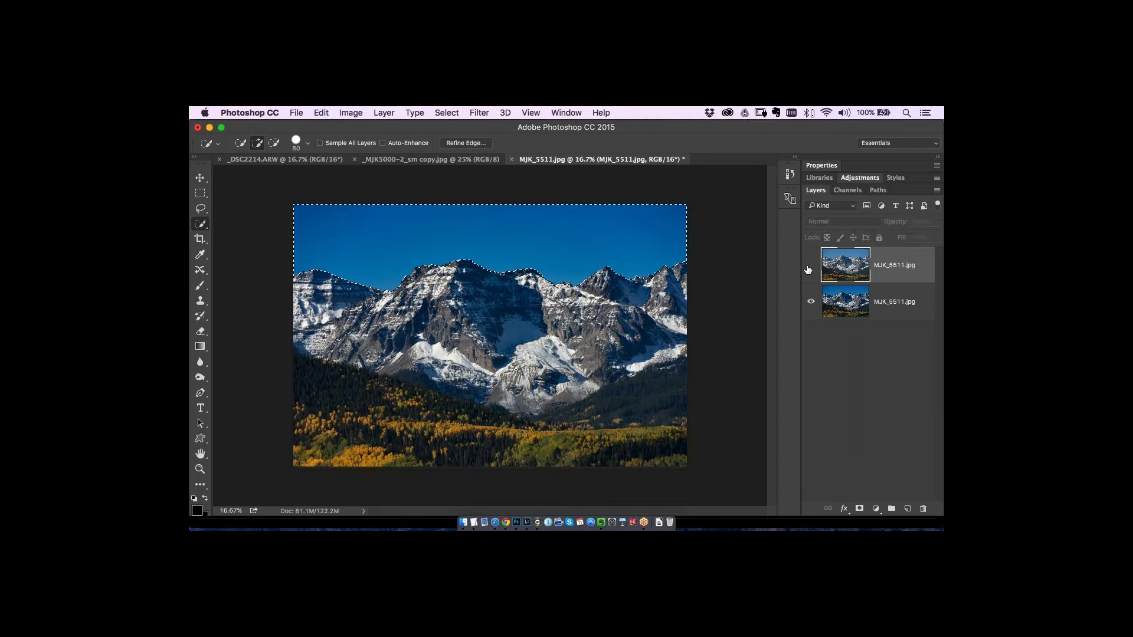
click(828, 303)
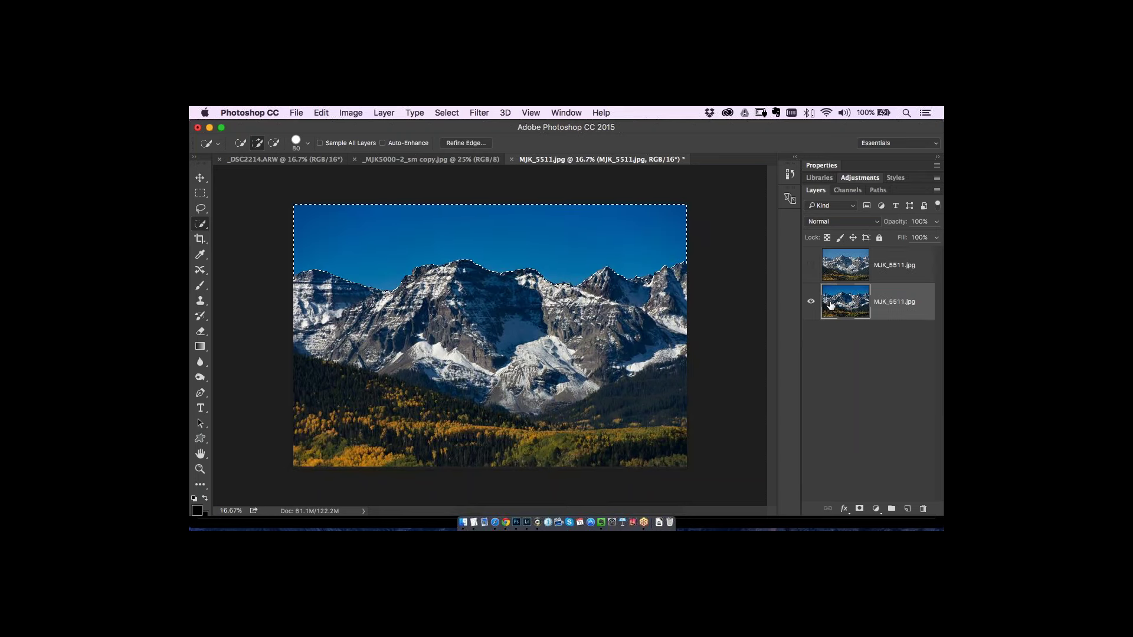
click(809, 267)
click(838, 267)
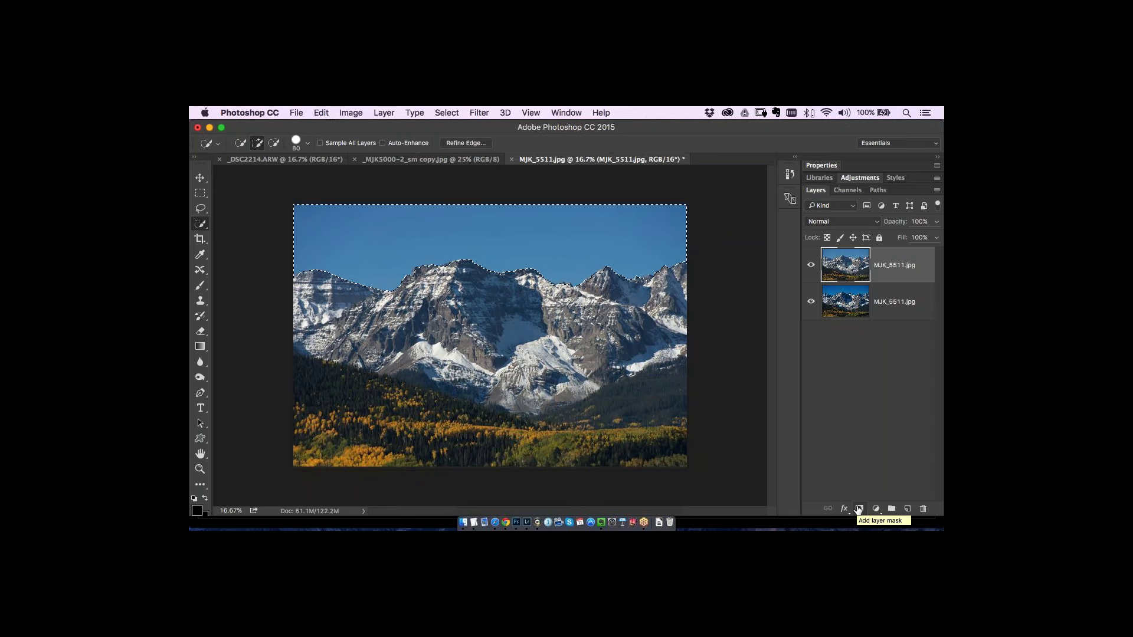
- Add a layer mask from the sky selection to the top layer, and compare the image with that layer hidden and shown
click(858, 509)
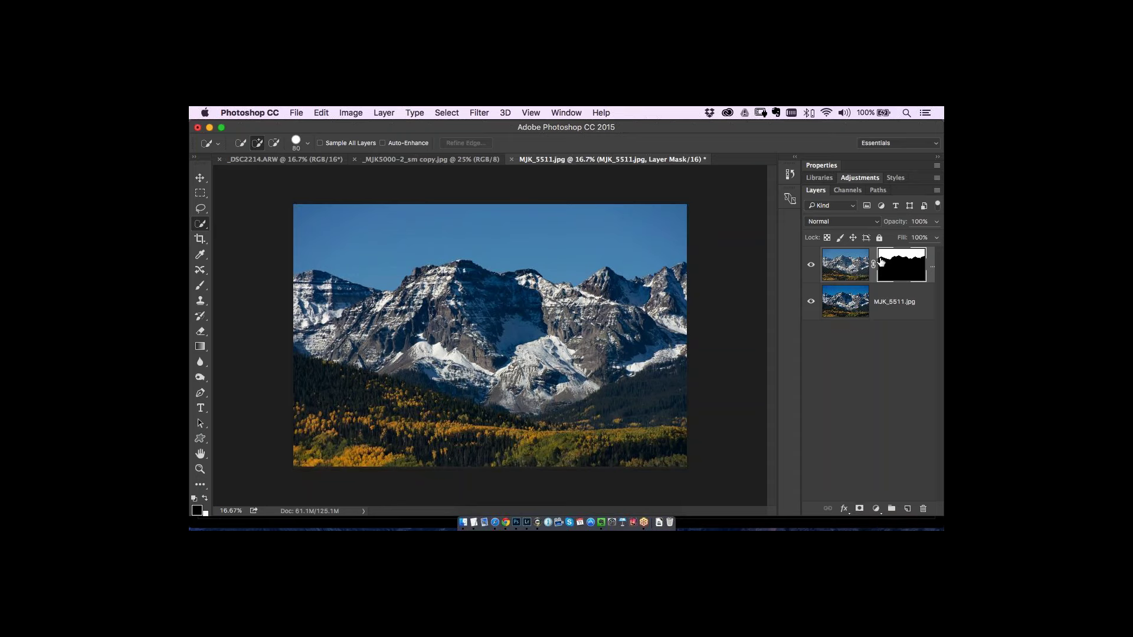
click(811, 269)
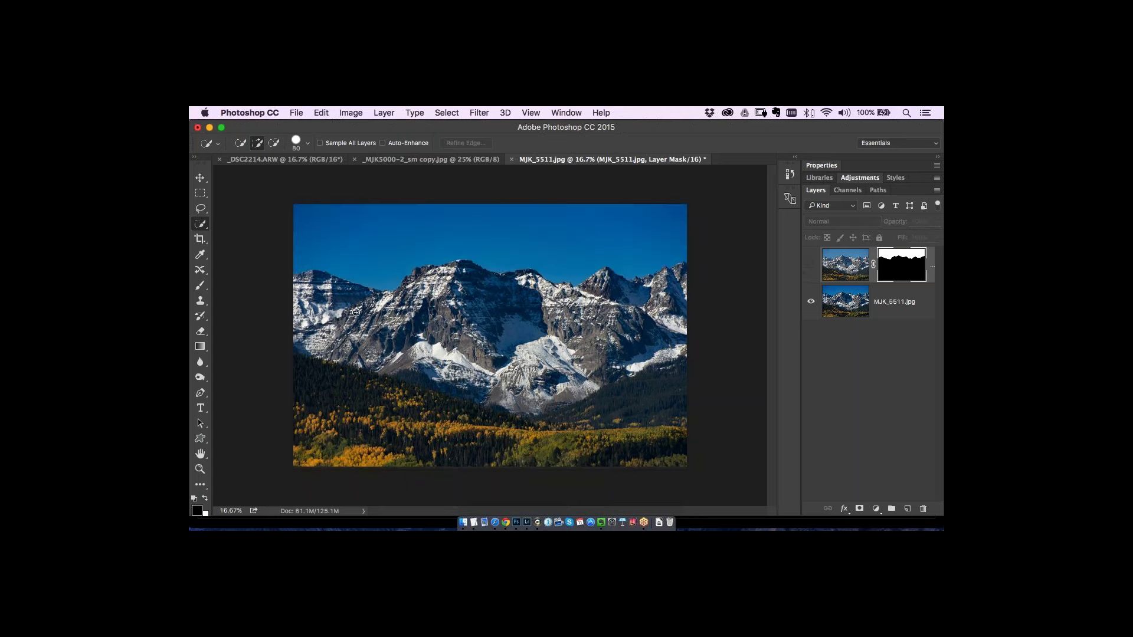
click(811, 264)
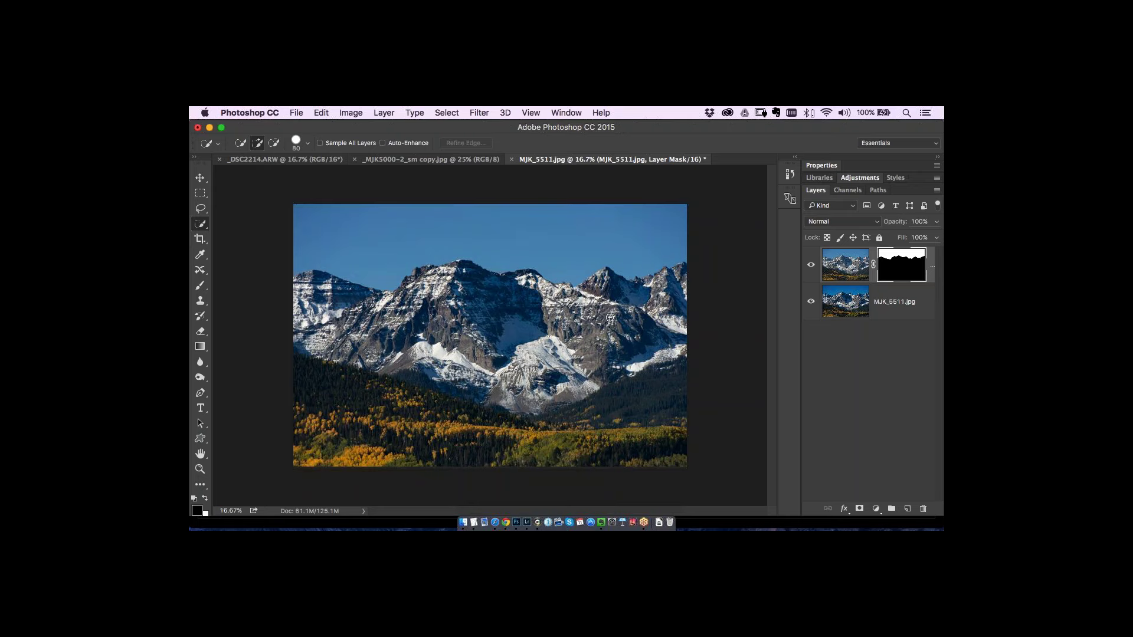
- Save the masked mountain composite in Photoshop
click(527, 524)
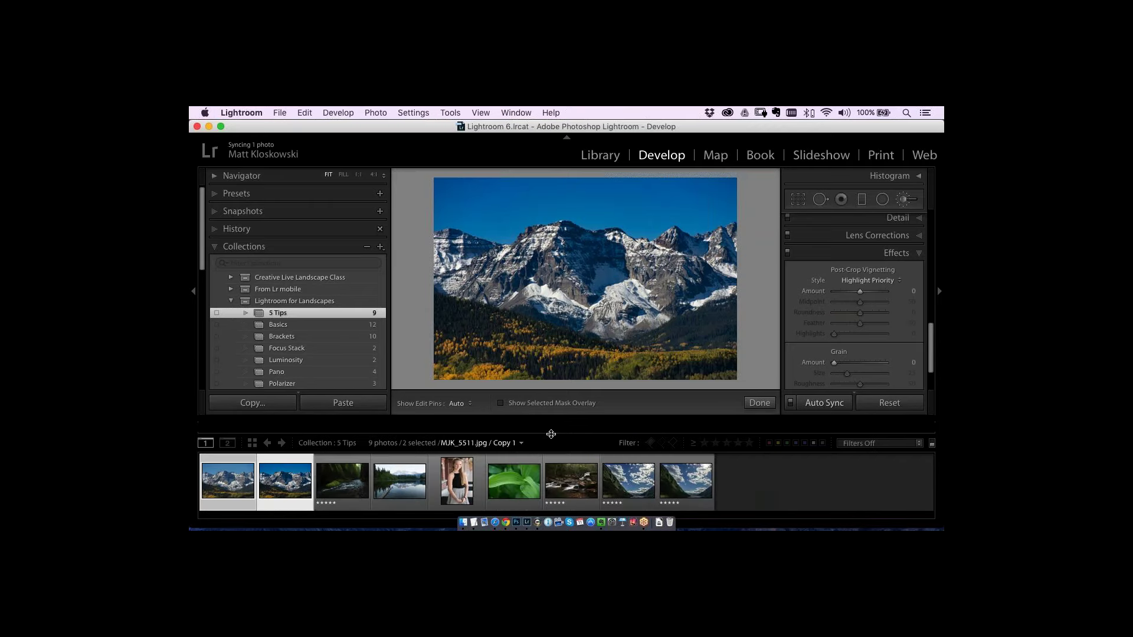
click(516, 523)
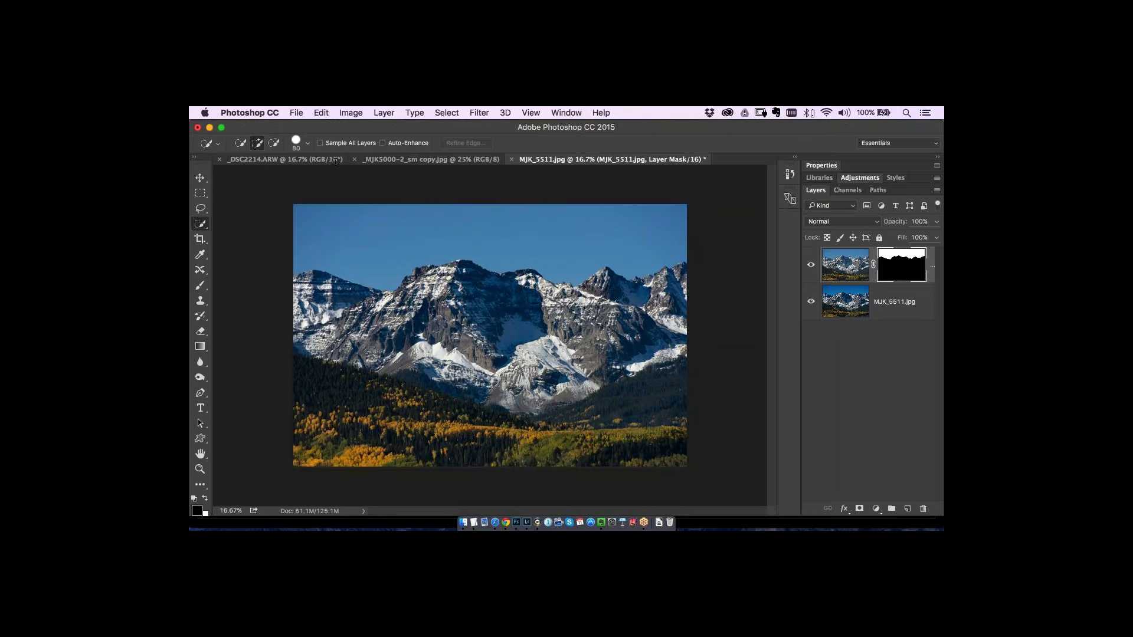
click(295, 113)
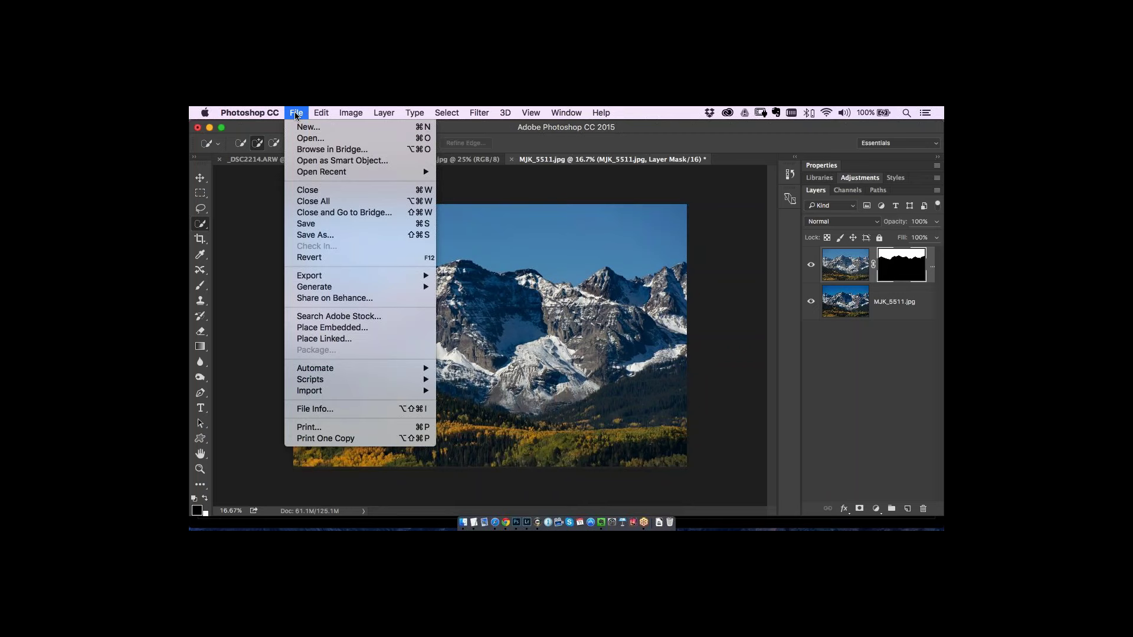
click(329, 223)
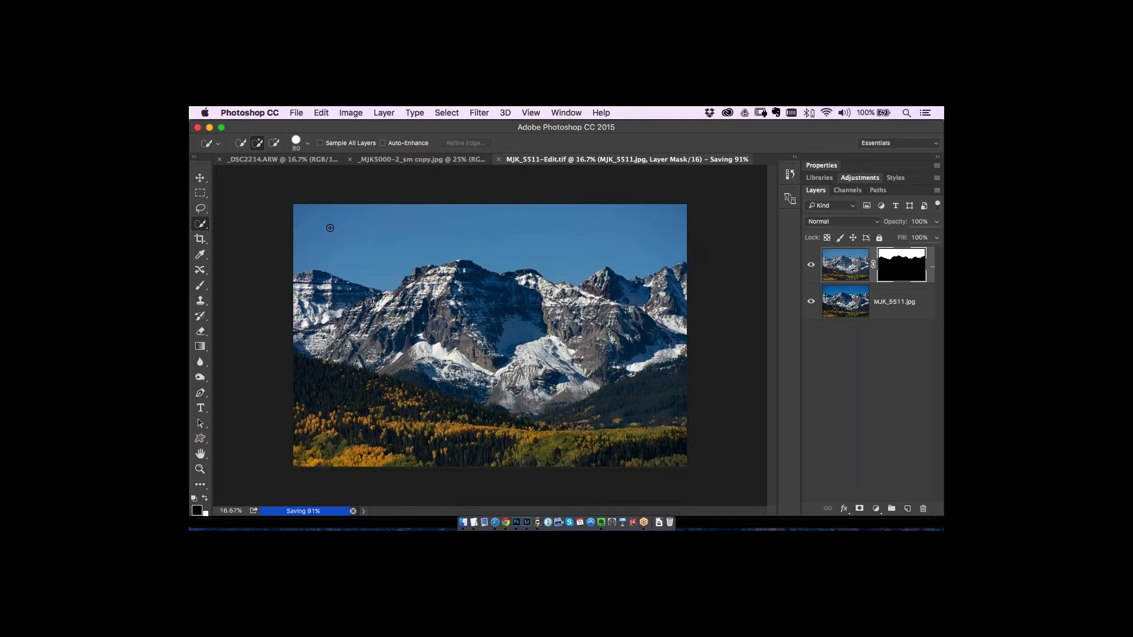
- Switch to Lightroom and compare the saved MJK_5511-Edit.tif with the original mountain photo and its dehazed virtual copy
key(super+Tab)
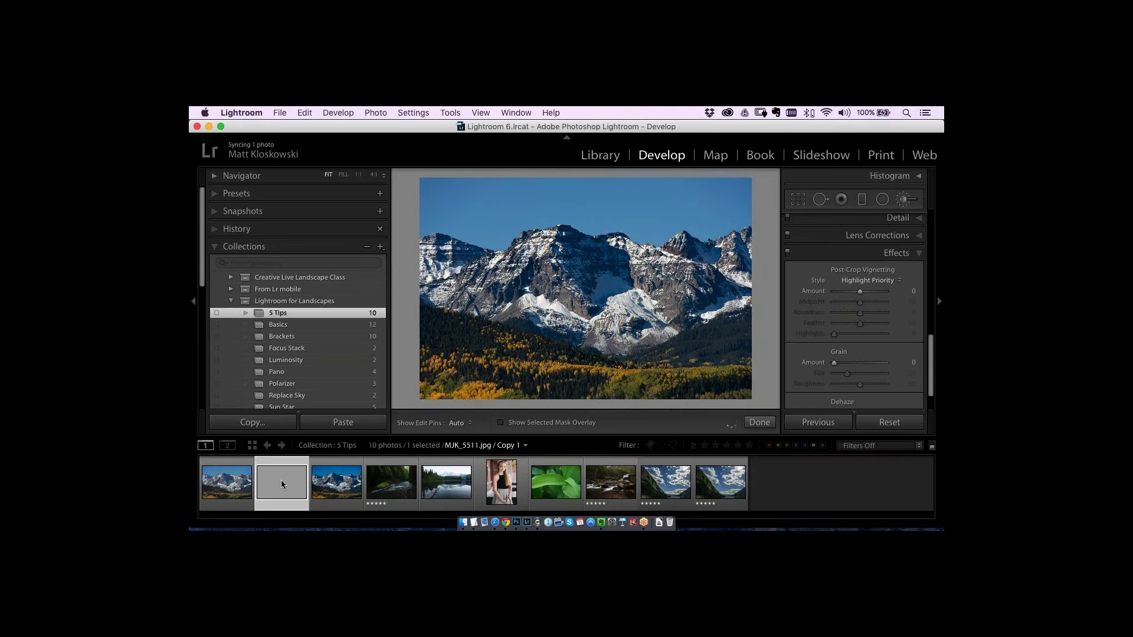
click(313, 484)
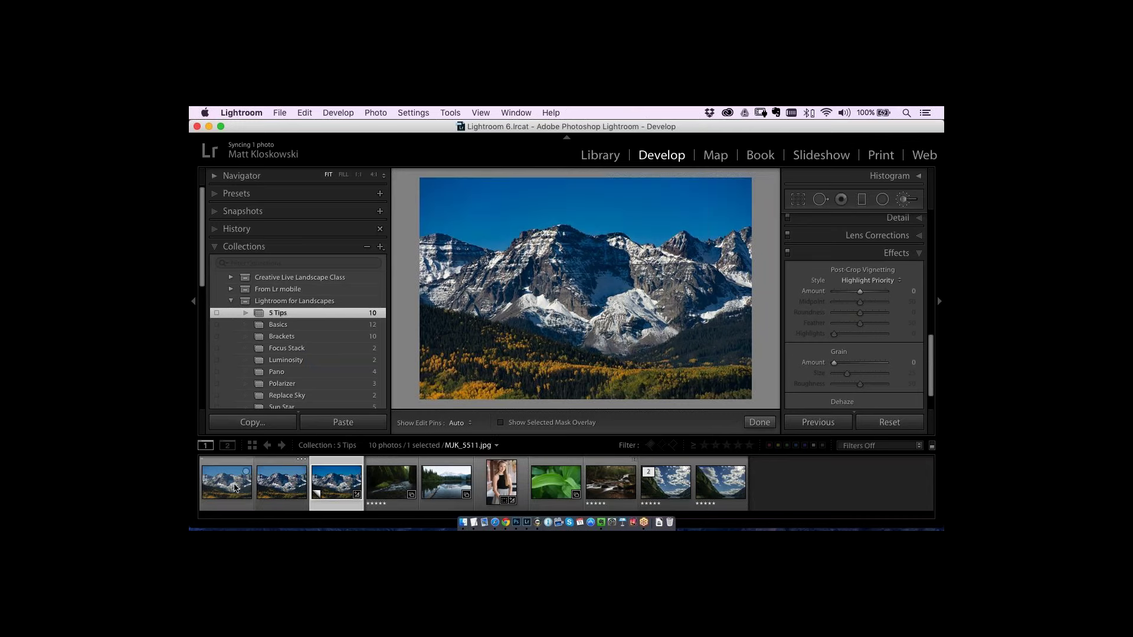
click(235, 488)
click(337, 481)
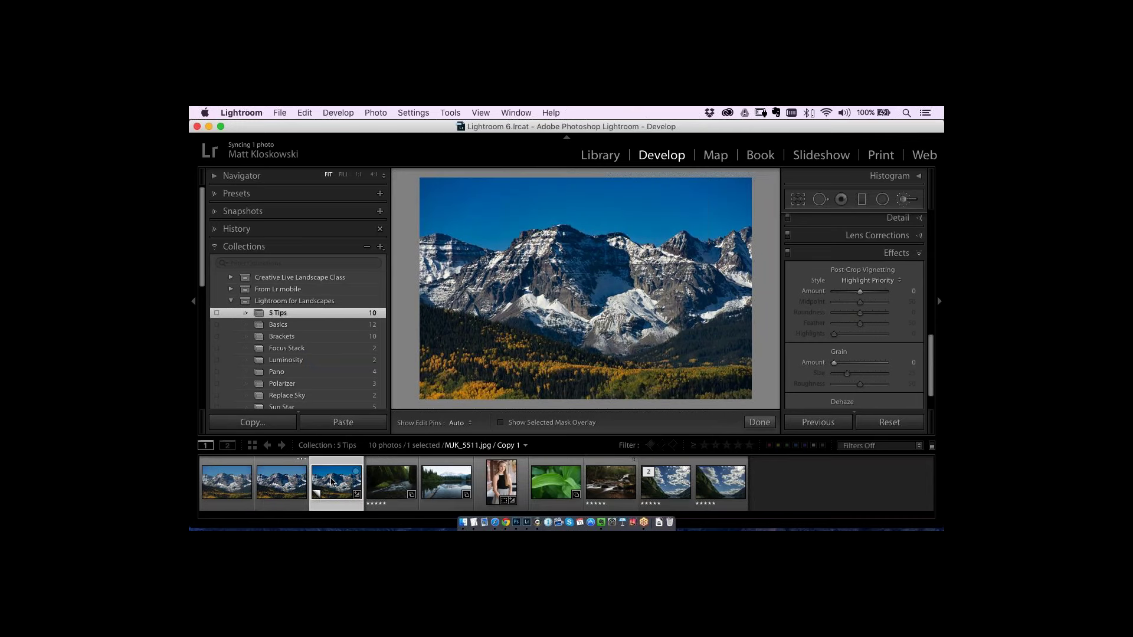
click(281, 483)
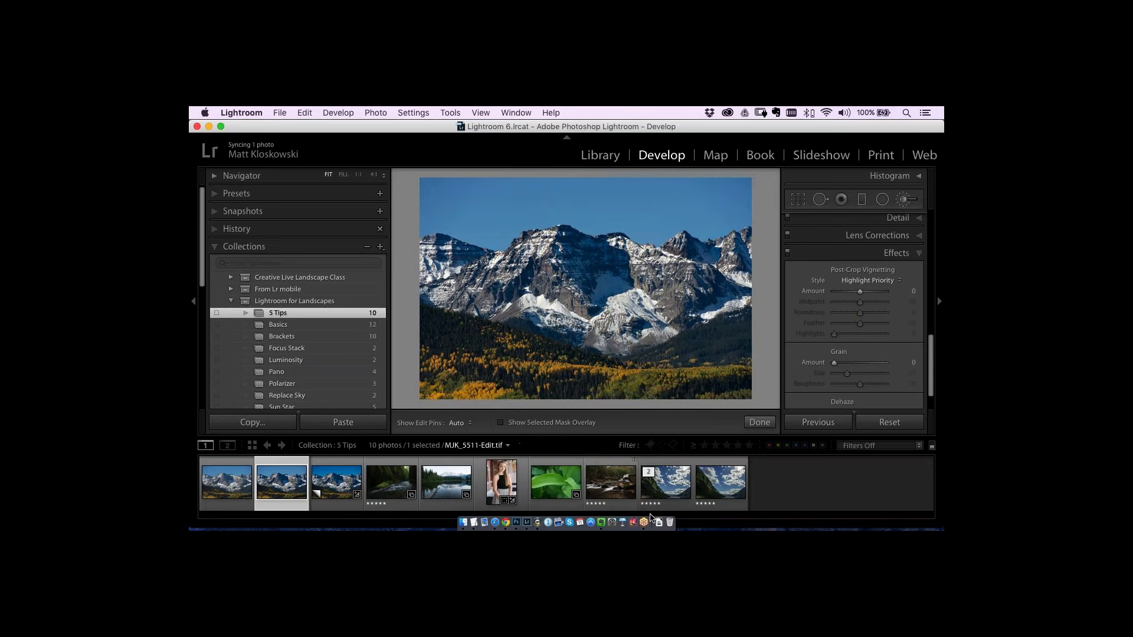
click(644, 522)
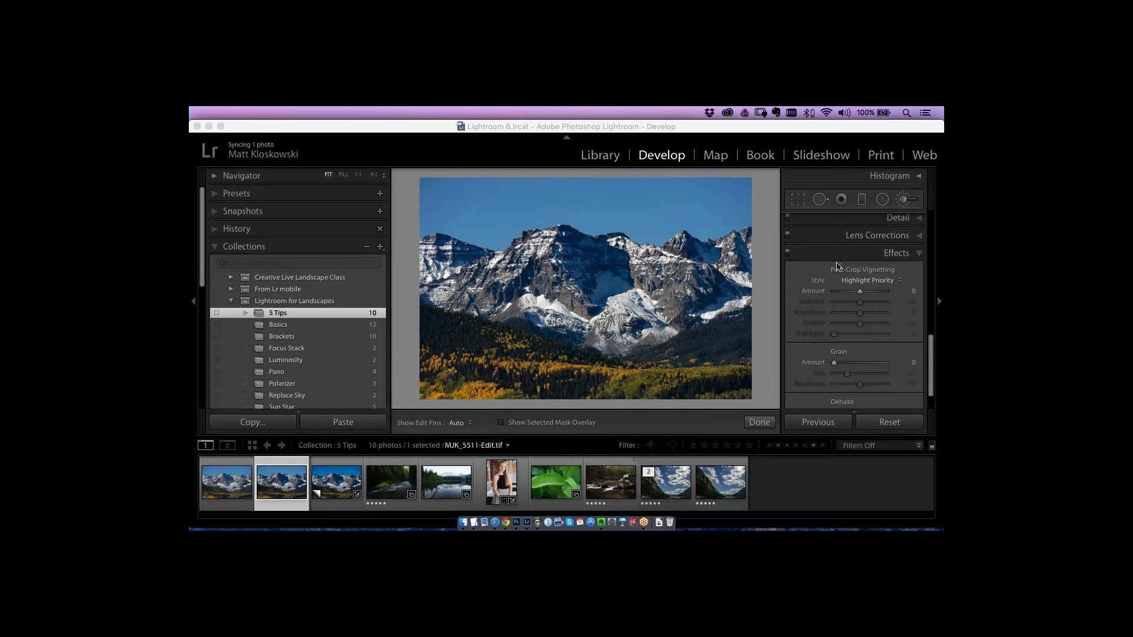
- Leave the adjustment brush on the original mountain photo MJK_5511.jpg and raise its Contrast in the Basic adjustments
click(229, 490)
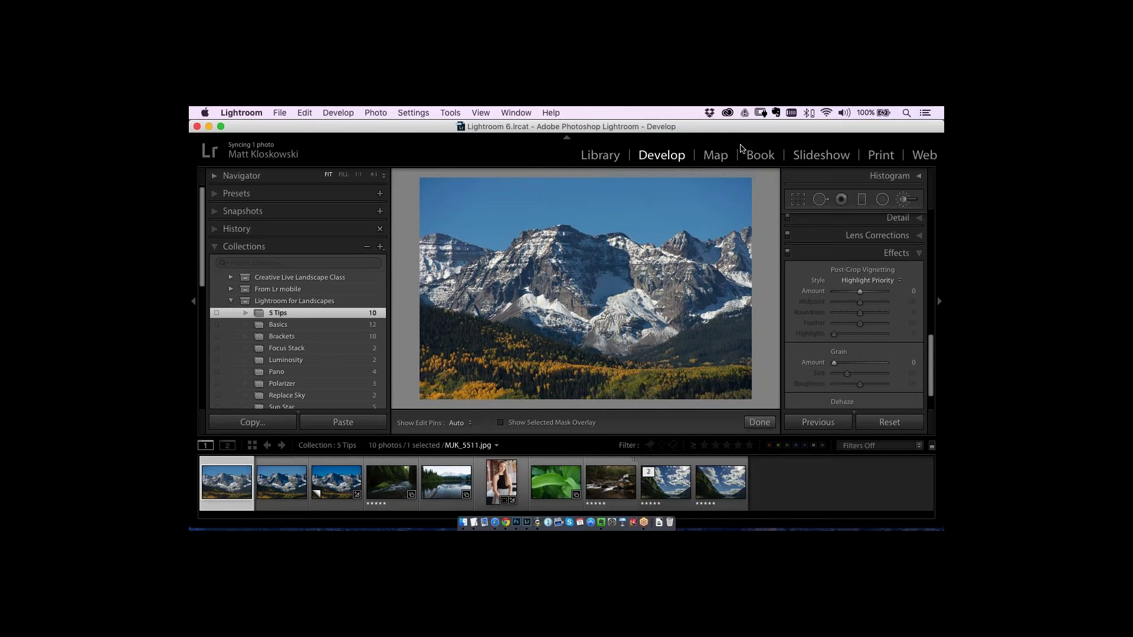
click(900, 253)
scroll(918, 266, up, 10)
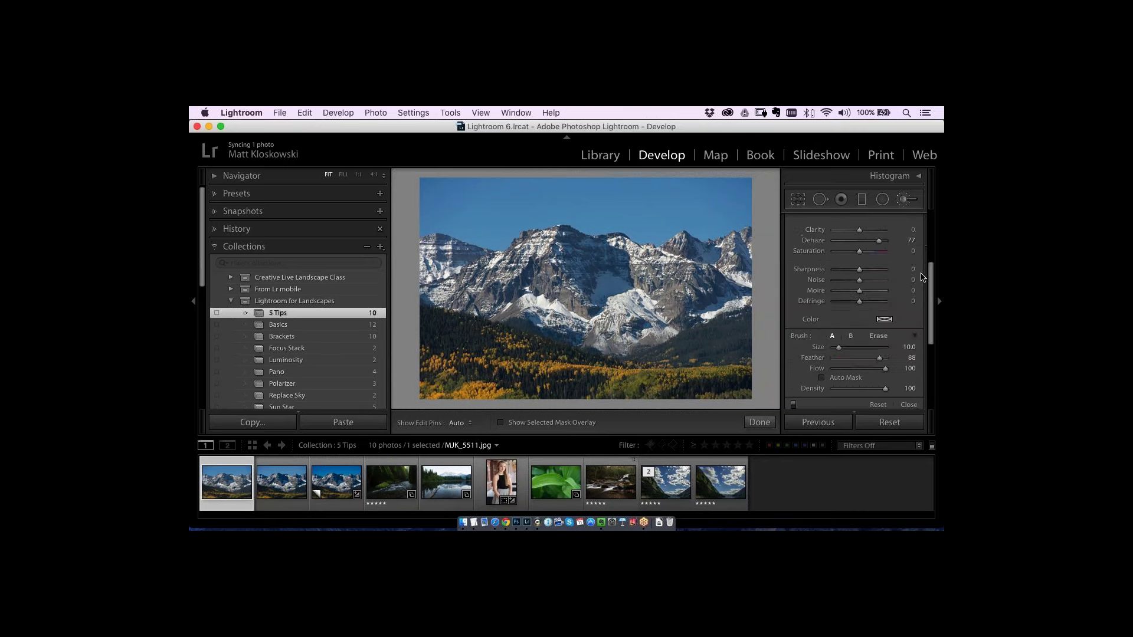
scroll(914, 234, down, 8)
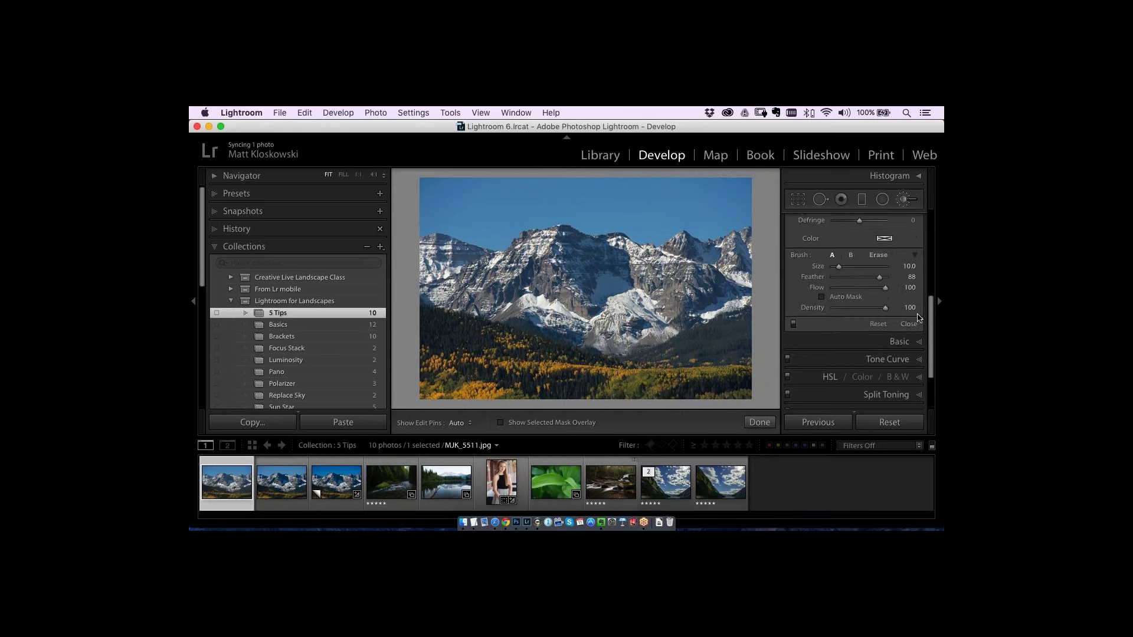
click(902, 272)
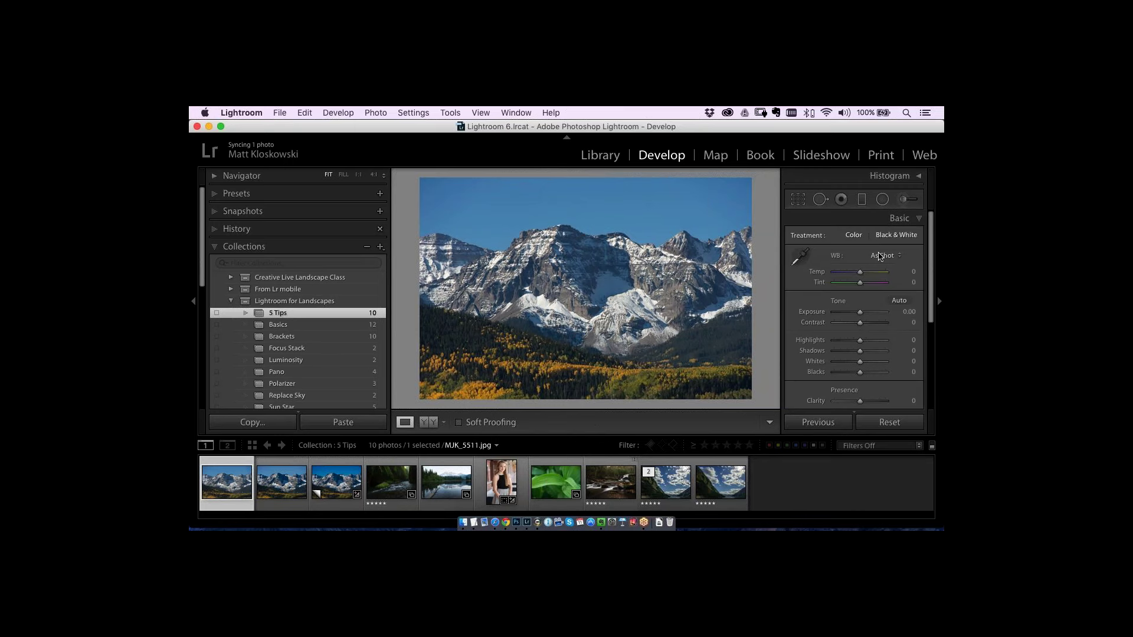
drag(866, 326, 878, 327)
- Reset all edits on the mountain photo's virtual copy and set its Dehaze amount to +76
click(335, 485)
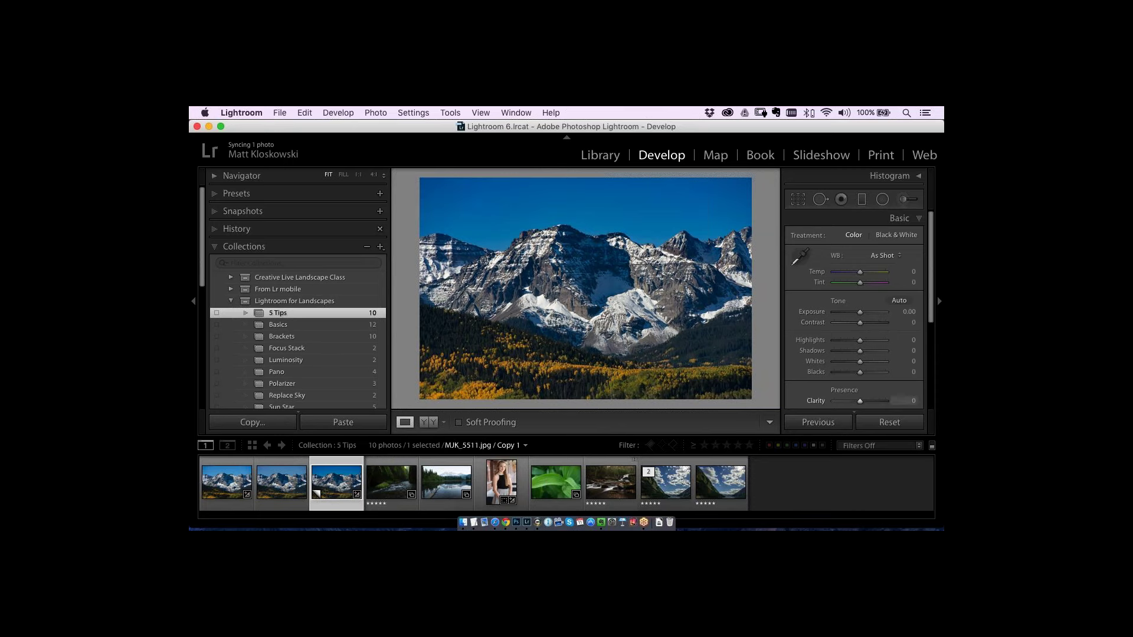
click(889, 423)
scroll(931, 321, down, 5)
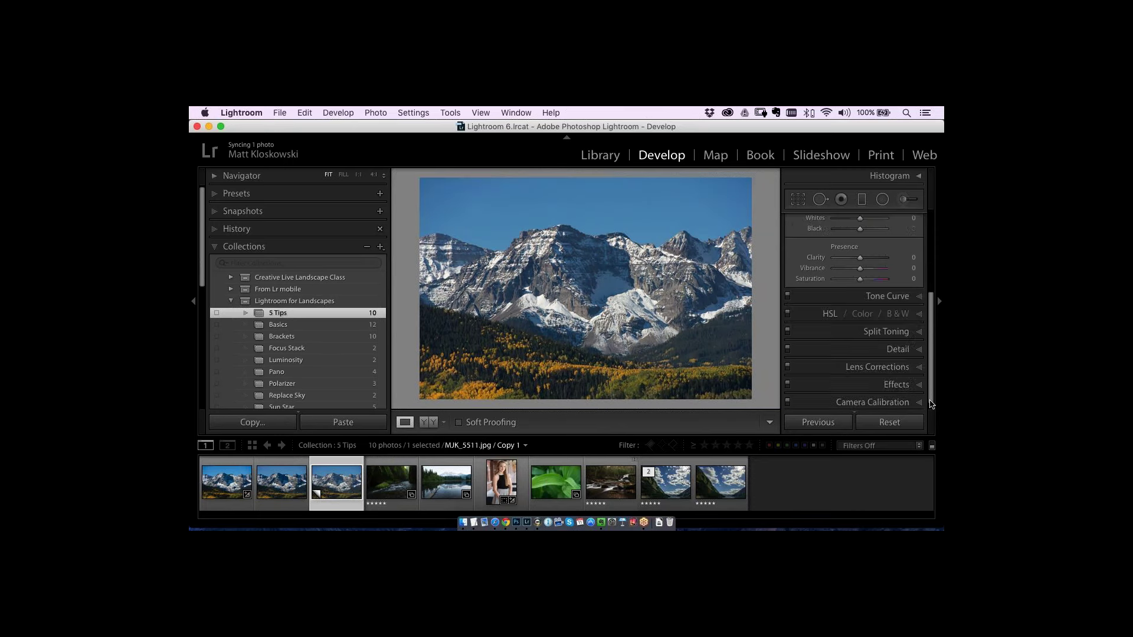
click(898, 374)
drag(873, 380, 880, 379)
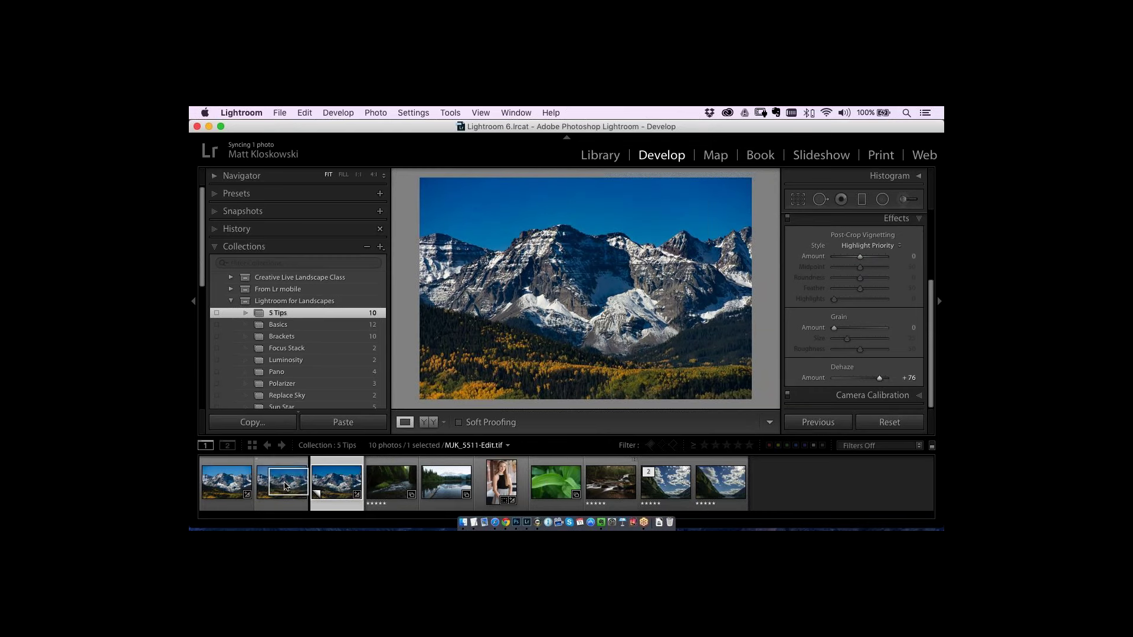
- Compare the mountain photo MJK_5511.jpg with its dehazed virtual copy, alternating between the two versions
click(280, 482)
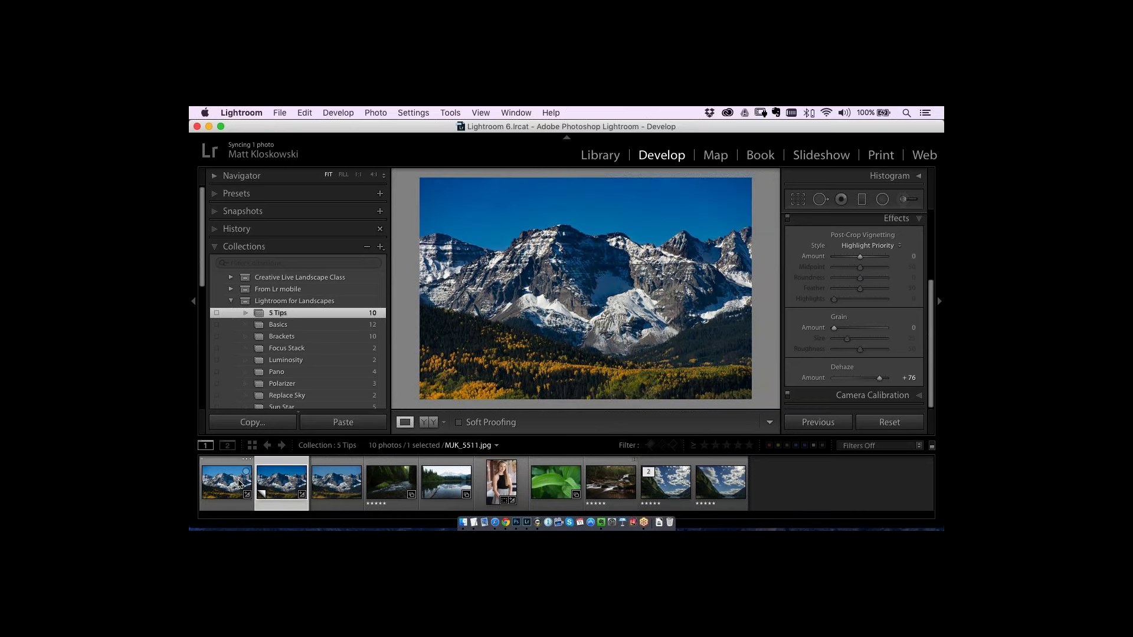
click(241, 483)
click(283, 476)
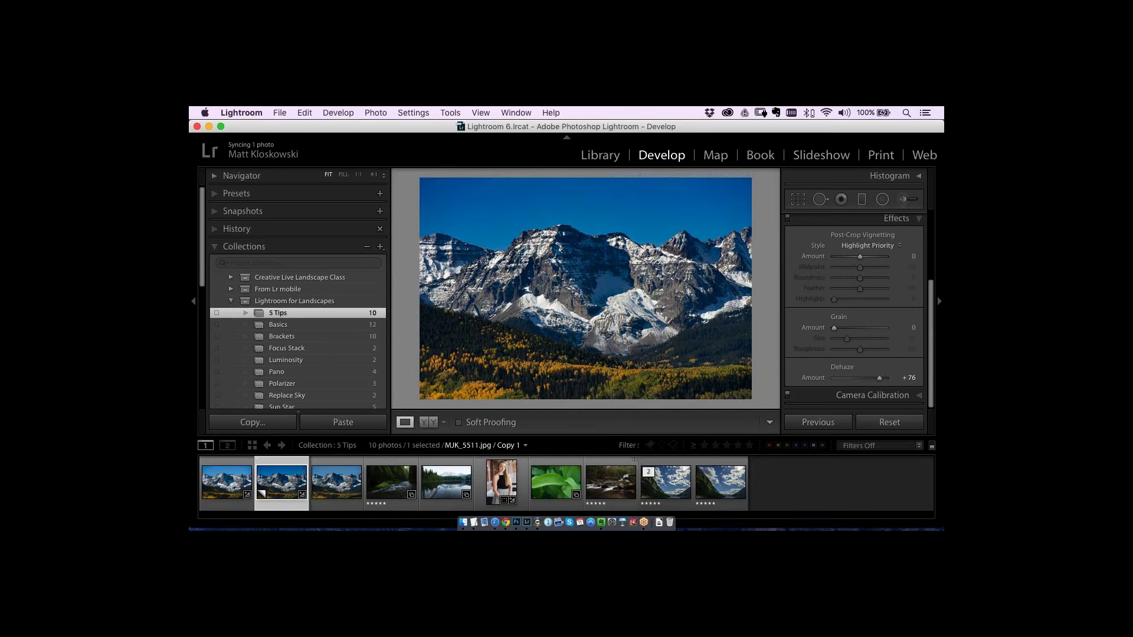
click(242, 483)
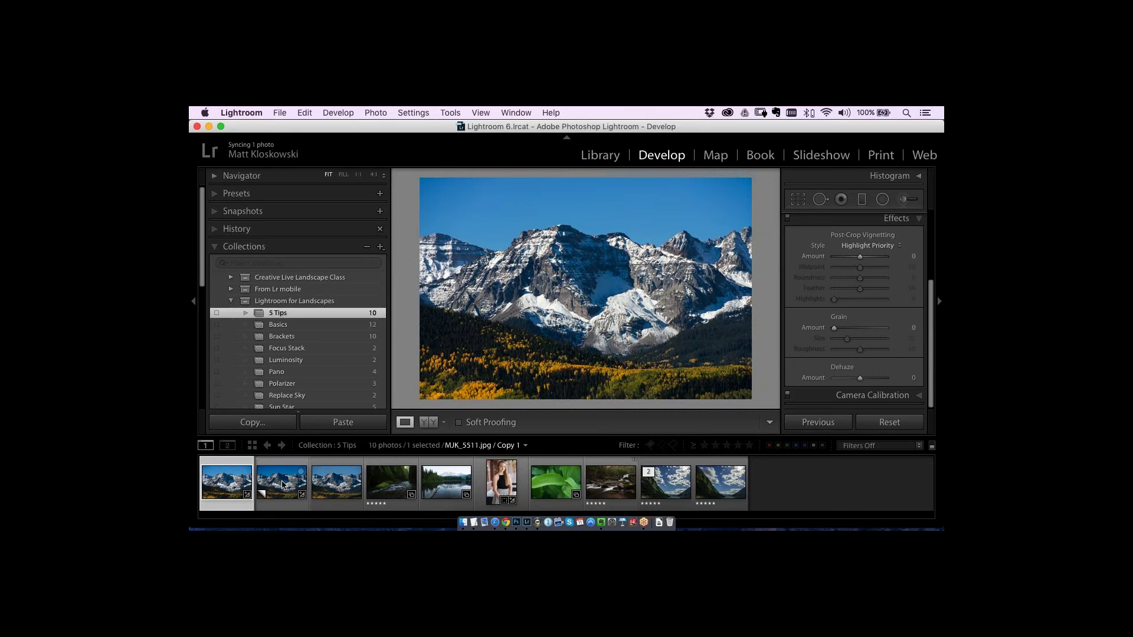
click(279, 483)
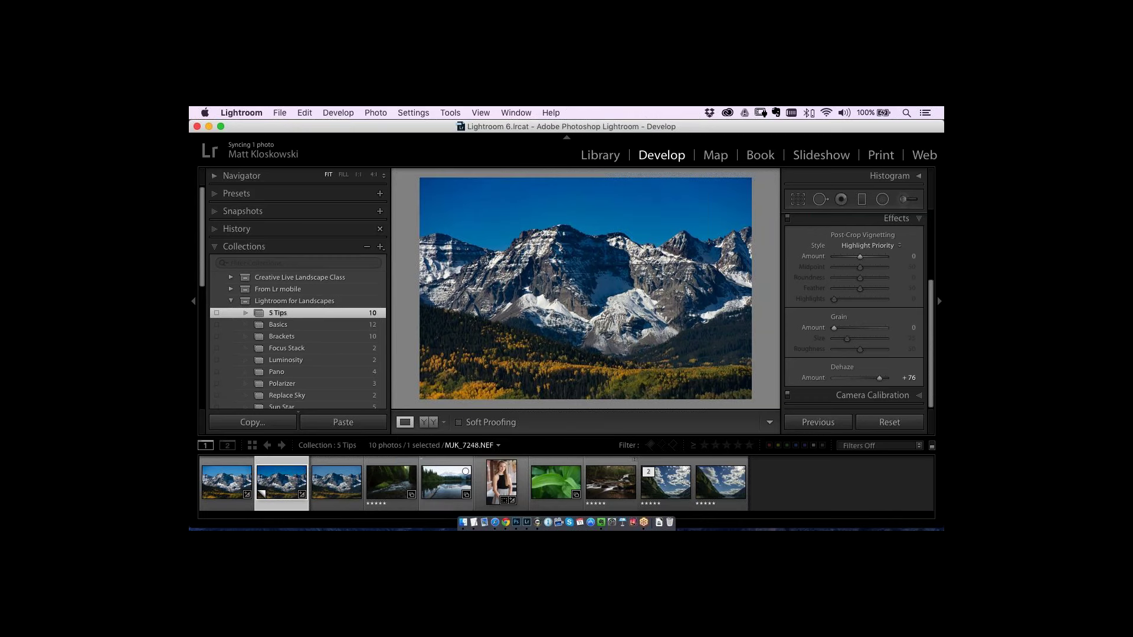
- Open the lake photo MJK_7248.NEF and lower its Exposure to −1.00 in the Basic adjustments
click(447, 481)
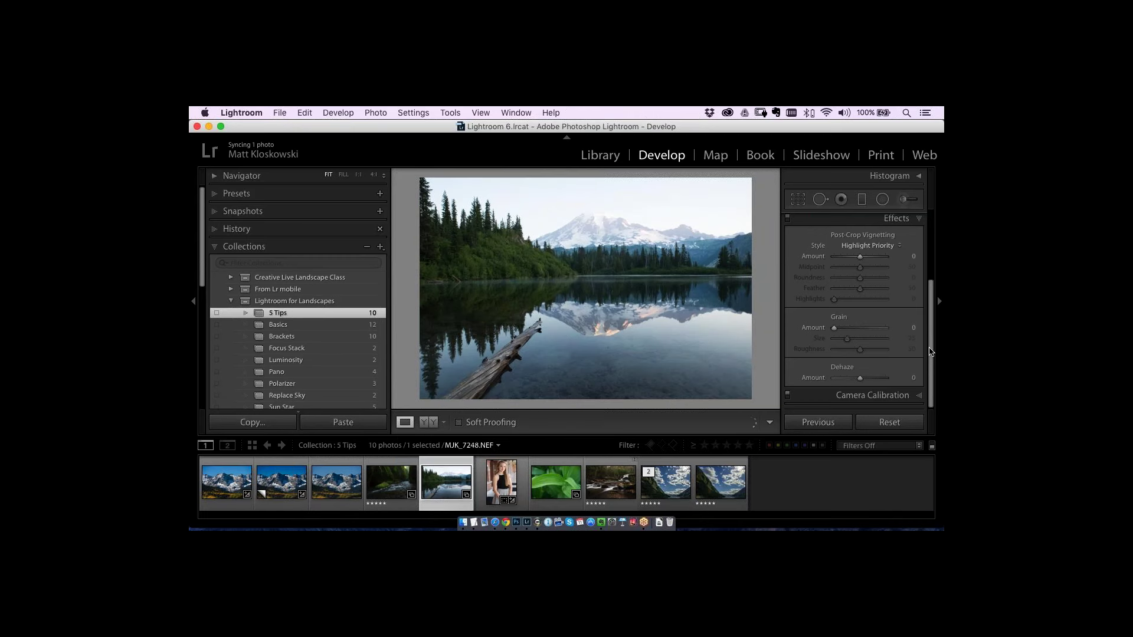
scroll(919, 296, up, 3)
scroll(920, 301, up, 1)
scroll(923, 282, up, 5)
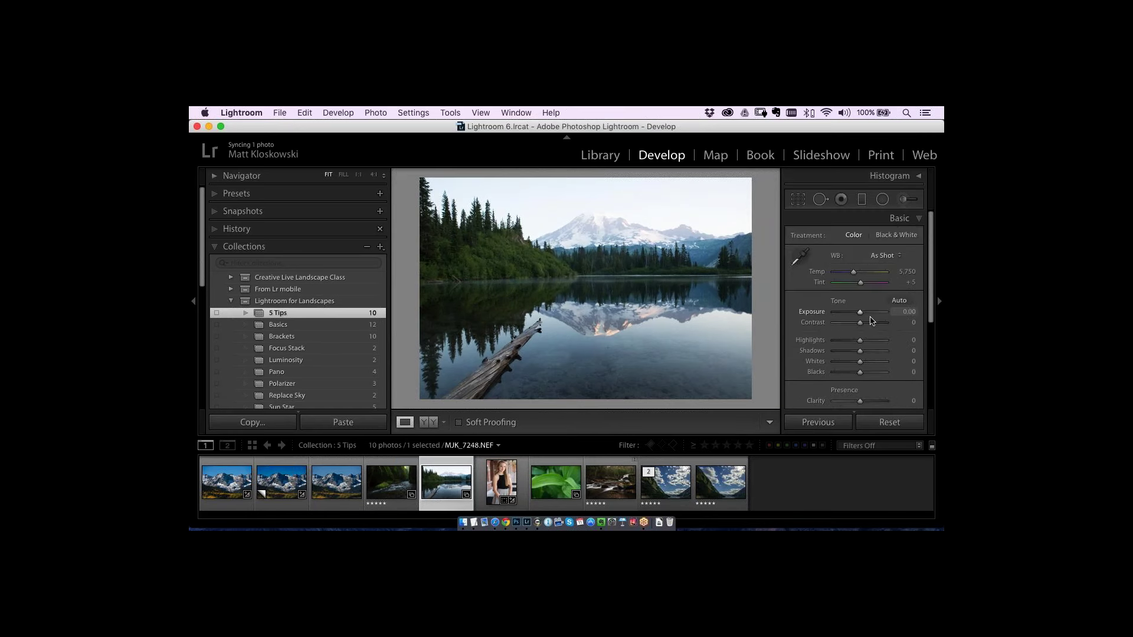
mouse_move(860, 312)
mouse_down()
mouse_move(877, 322)
mouse_move(861, 323)
mouse_up()
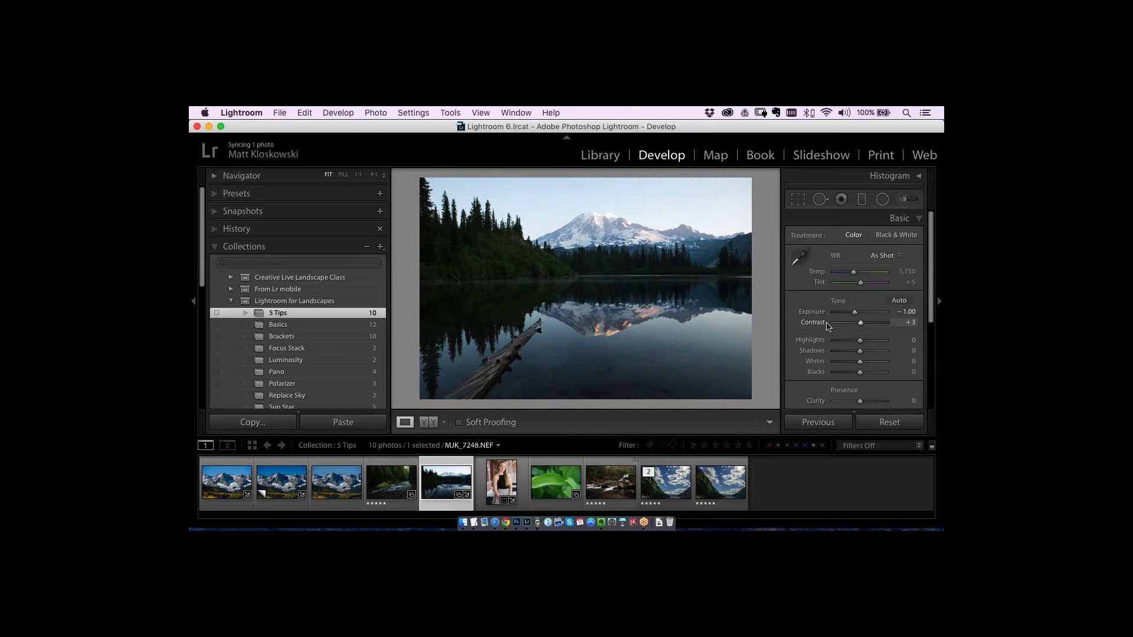
- Try a strong Dehaze amount of about +57 on the lake photo
drag(931, 319, 933, 401)
click(902, 382)
drag(866, 380, 877, 379)
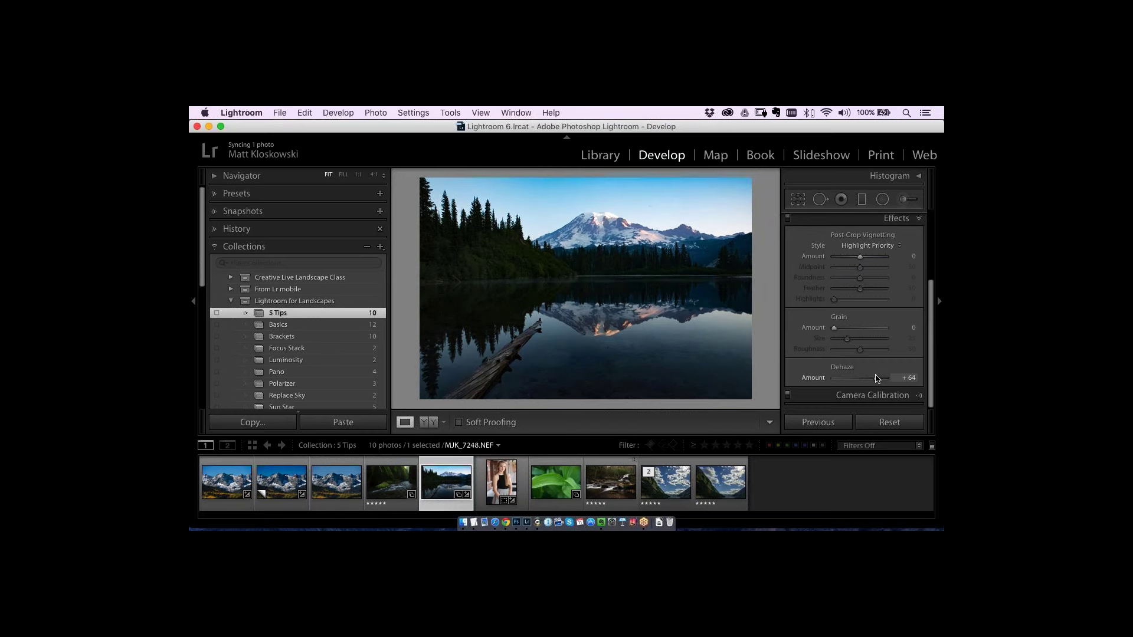
- Try a Dehaze amount of +32 on the original mountain photo MJK_5511.jpg, then reset it to 0
click(229, 490)
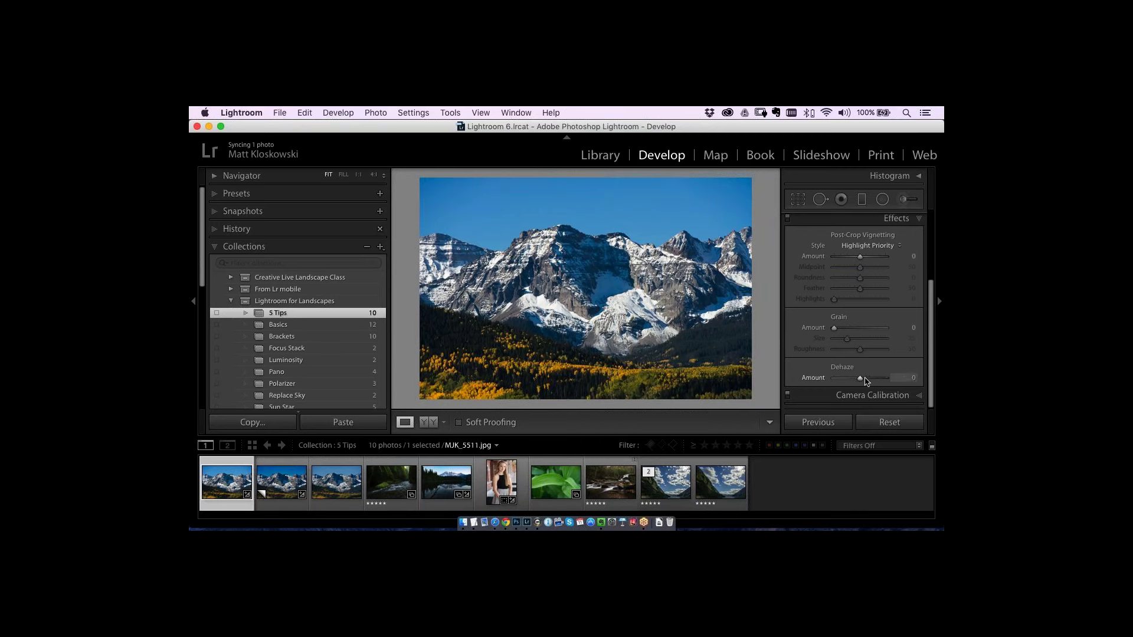
drag(865, 379, 873, 378)
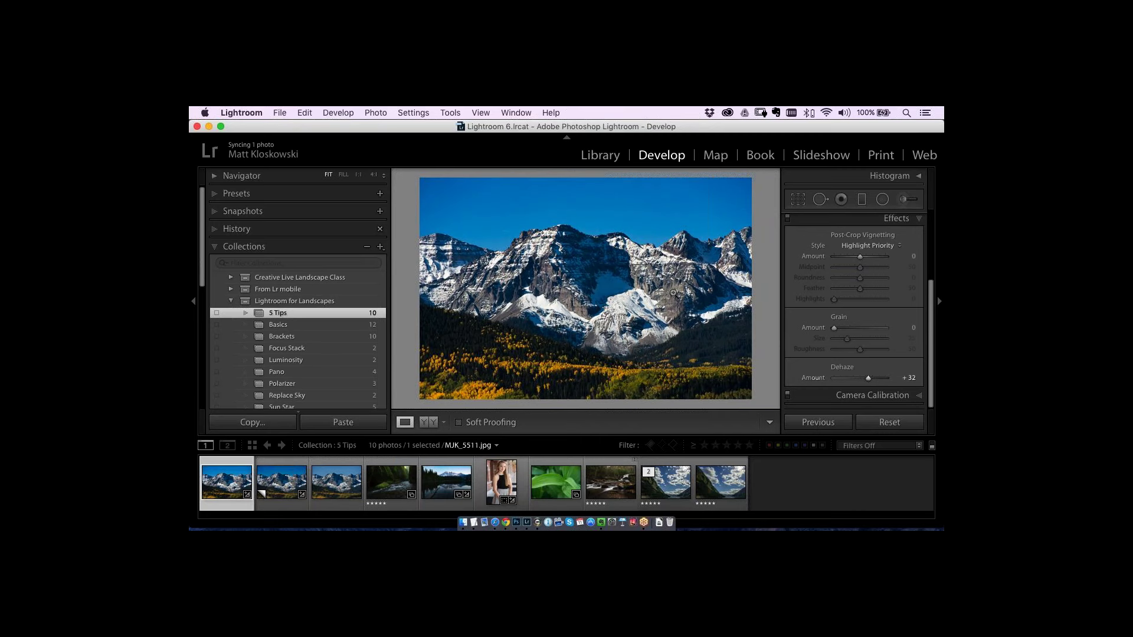
double_click(813, 378)
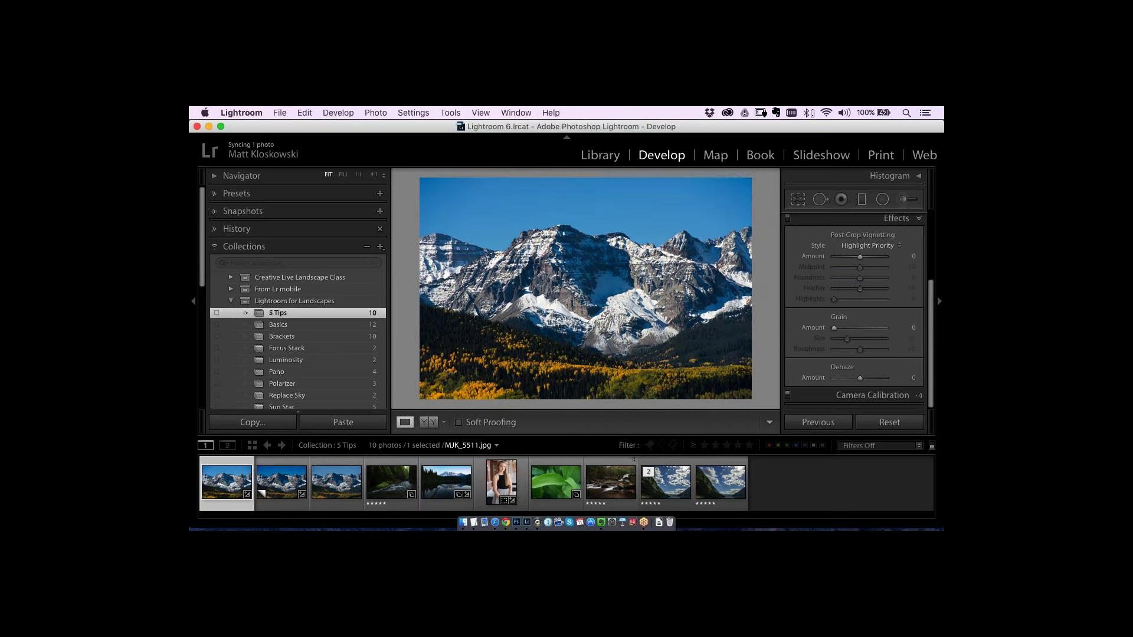
- Return to the lake photo, reset its Dehaze, try a milder amount of +29 and reset that too
click(446, 481)
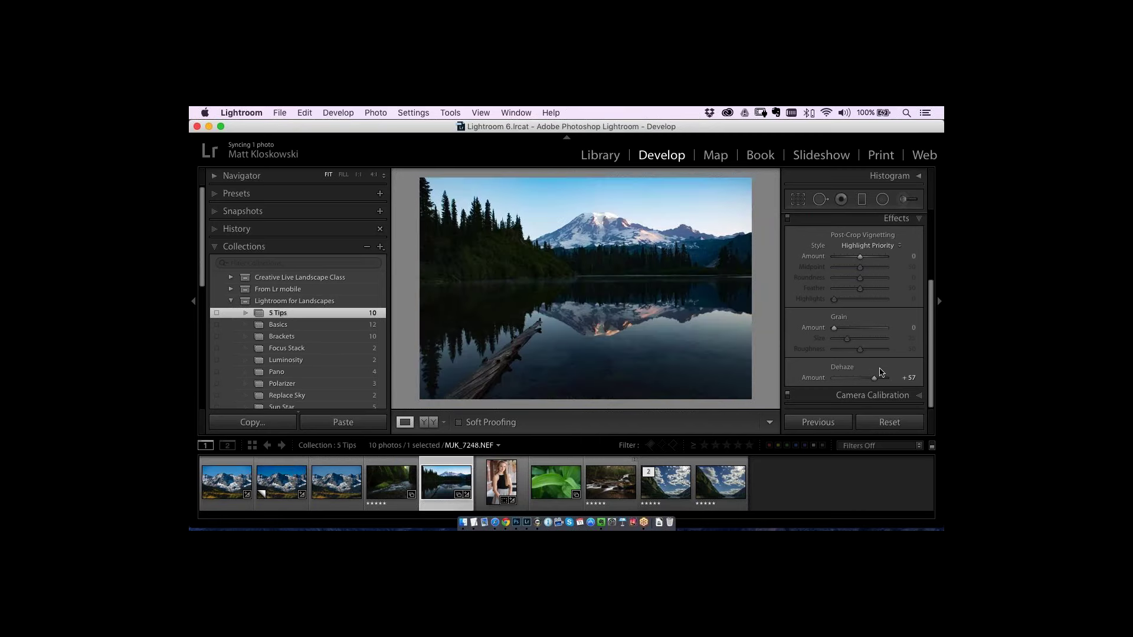
double_click(817, 379)
drag(862, 380, 871, 379)
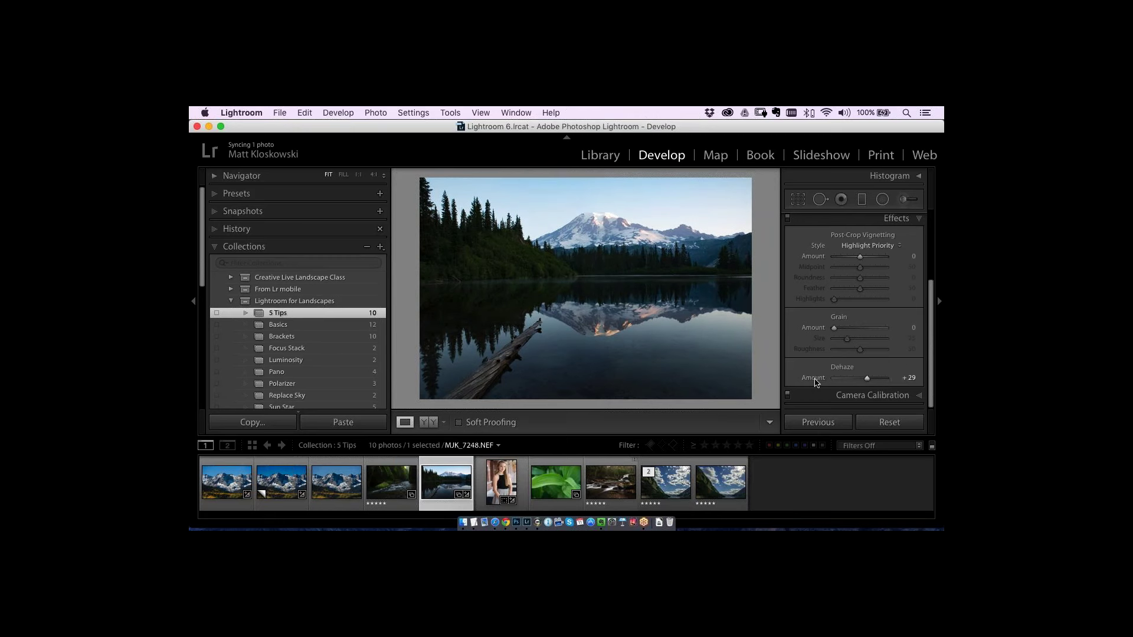
double_click(815, 379)
- Try a Contrast of +100 on the lake photo, then reset Contrast to 0
scroll(885, 265, up, 10)
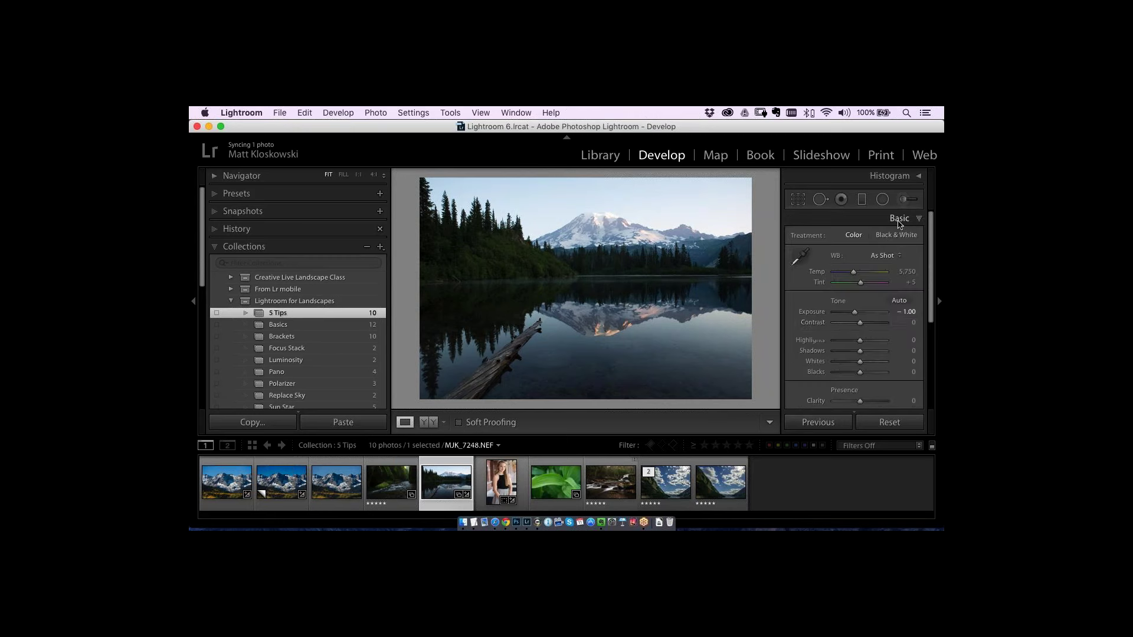
drag(860, 323, 884, 322)
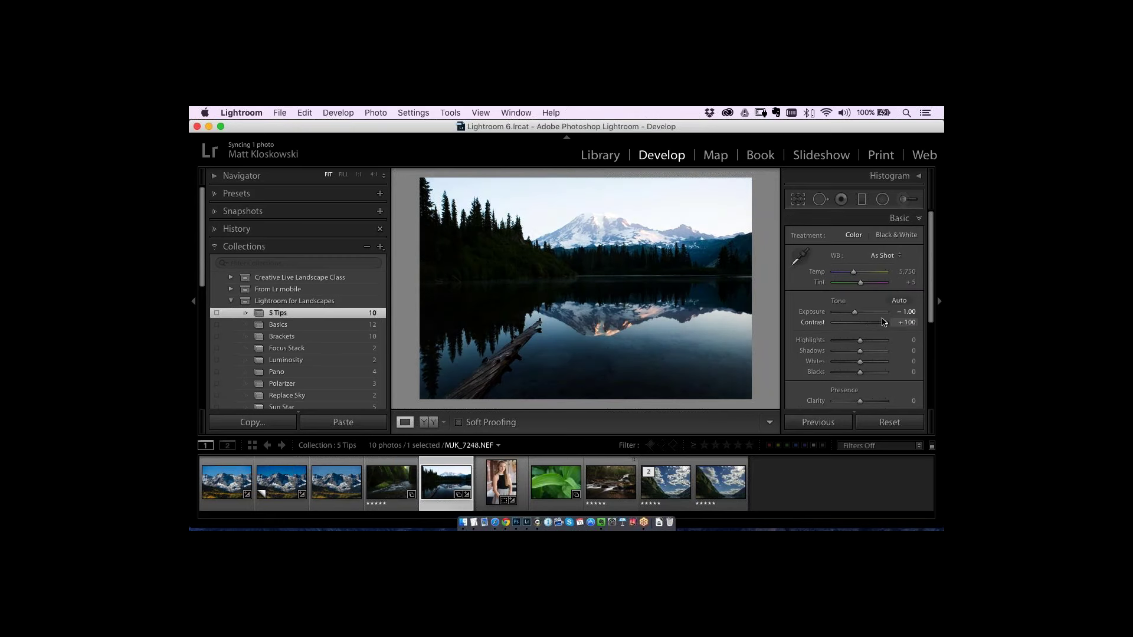
double_click(813, 323)
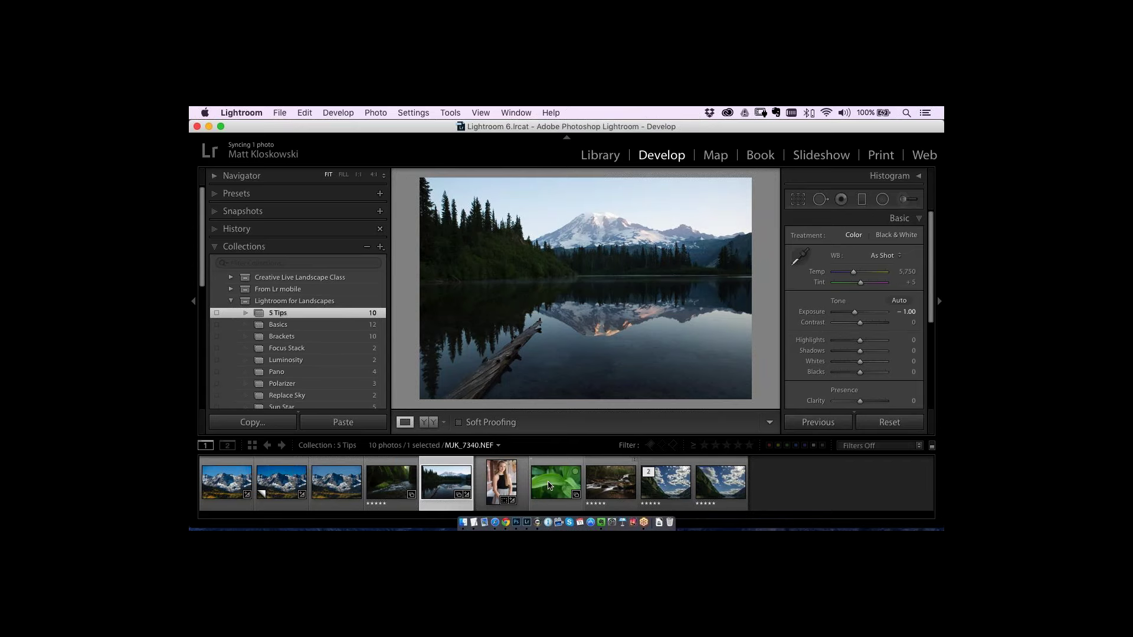
- Open the green leaf photo MJK_7340.NEF and shrink the filmstrip to enlarge the photo preview
click(549, 483)
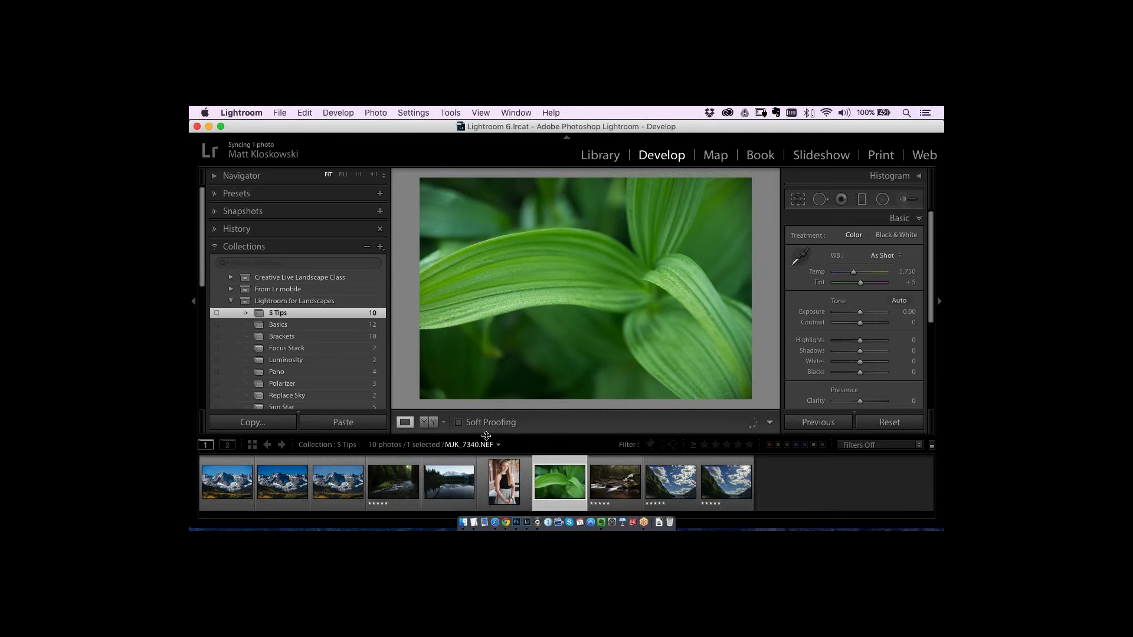
drag(490, 441, 490, 476)
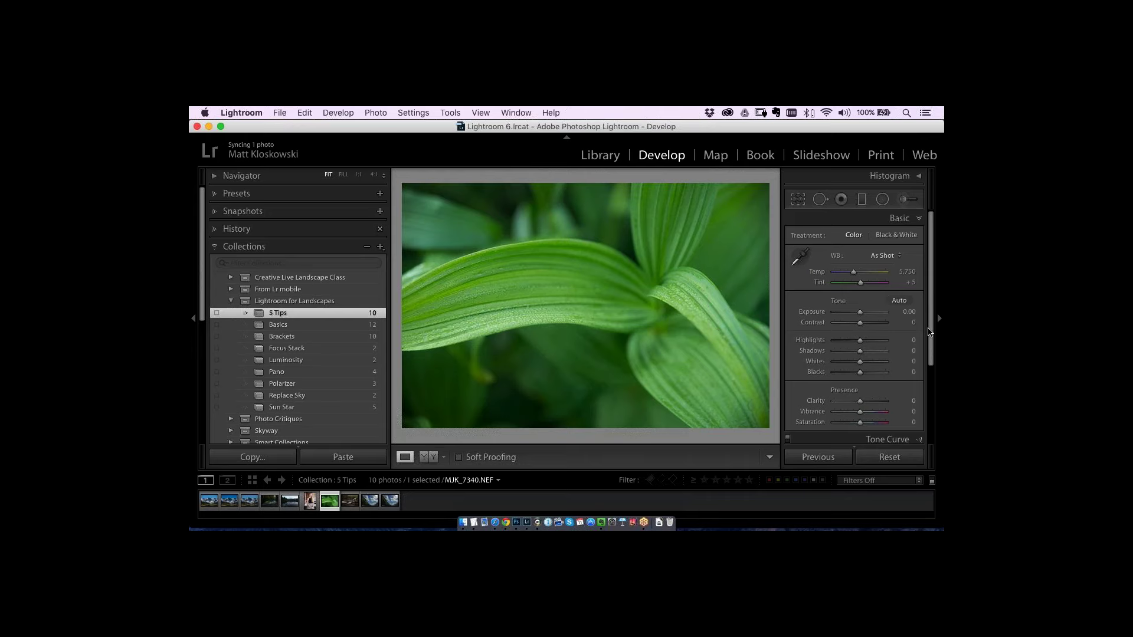
scroll(931, 345, down, 2)
- Try raising the Exposure of the portrait _DSC2214.ARW to +0.20, then reset it to 0
click(310, 501)
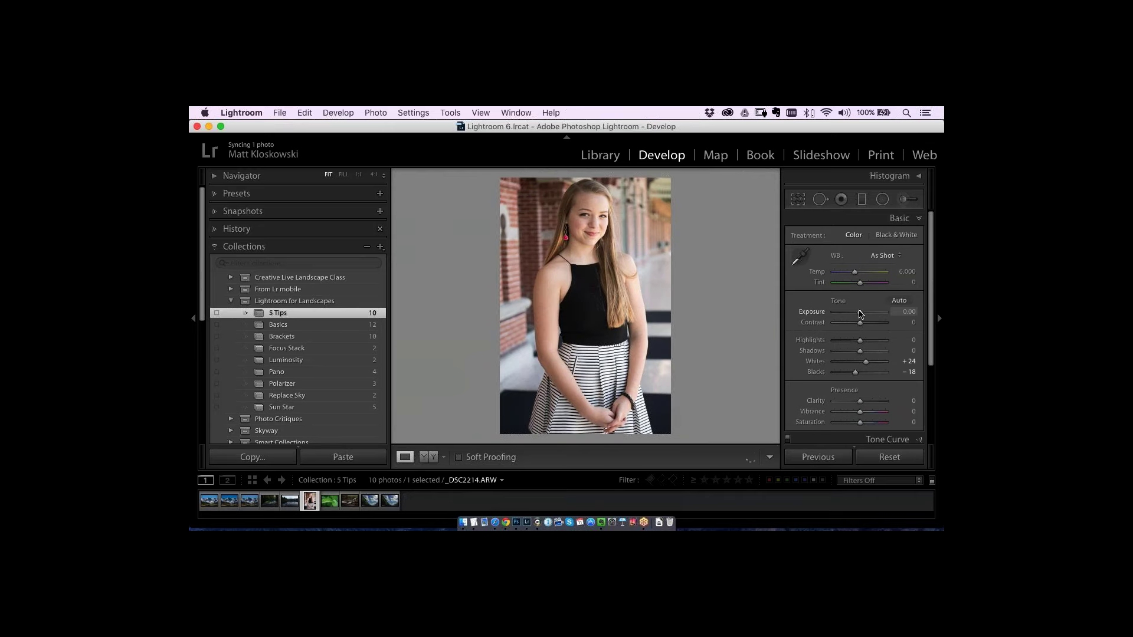
drag(860, 312, 863, 316)
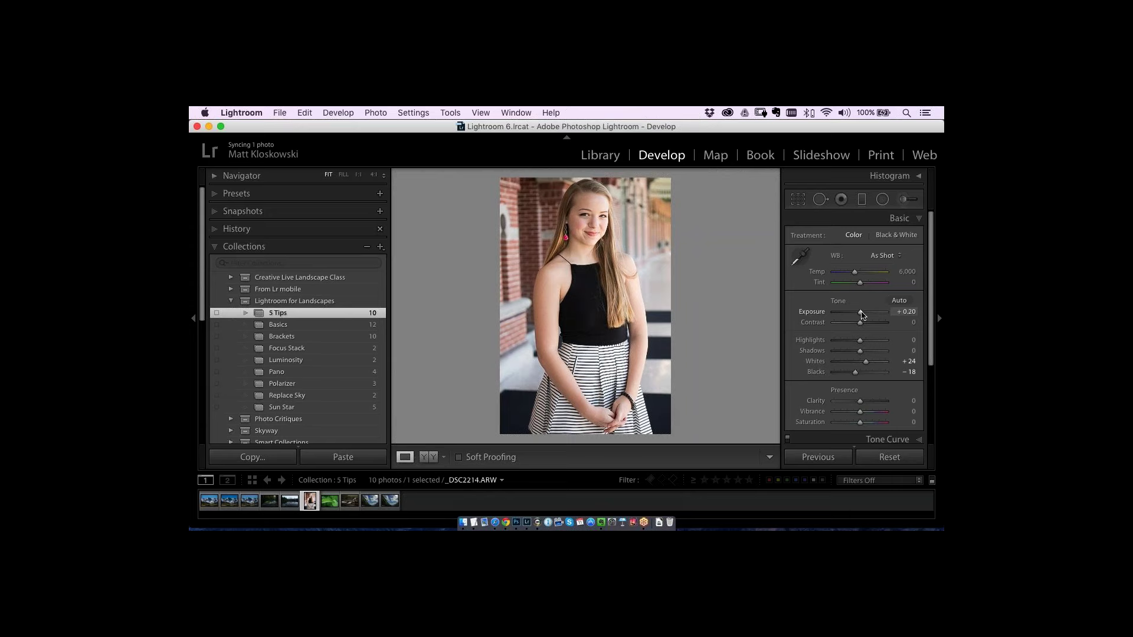
double_click(820, 315)
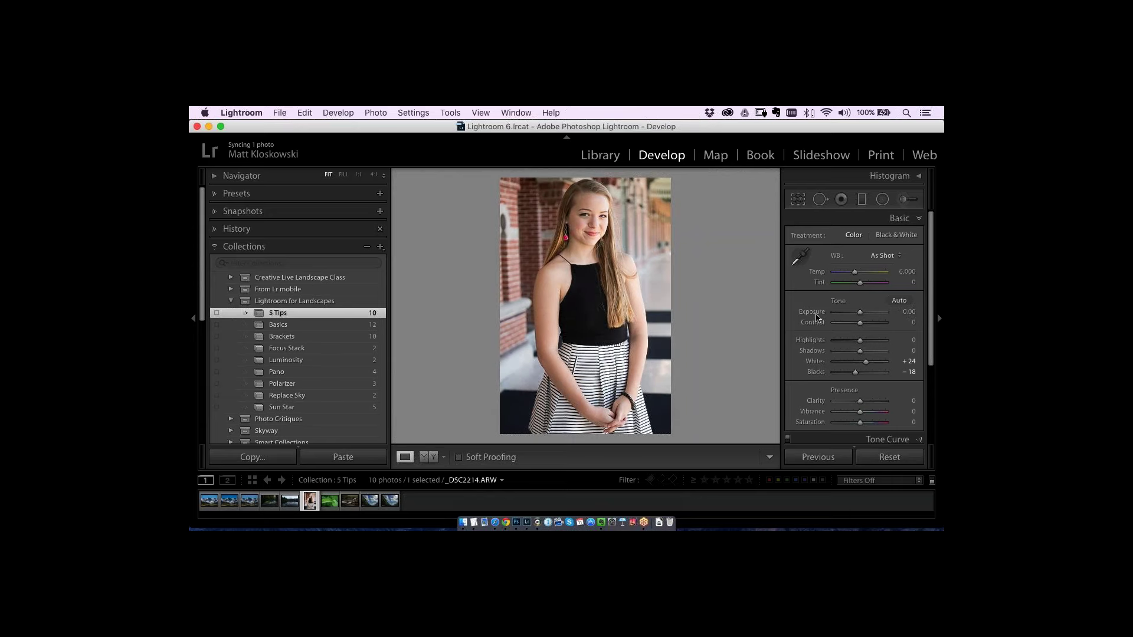
- Set the leaf photo's Whites to +47 and Blacks to −41, checking the clipping preview for the Whites
click(328, 501)
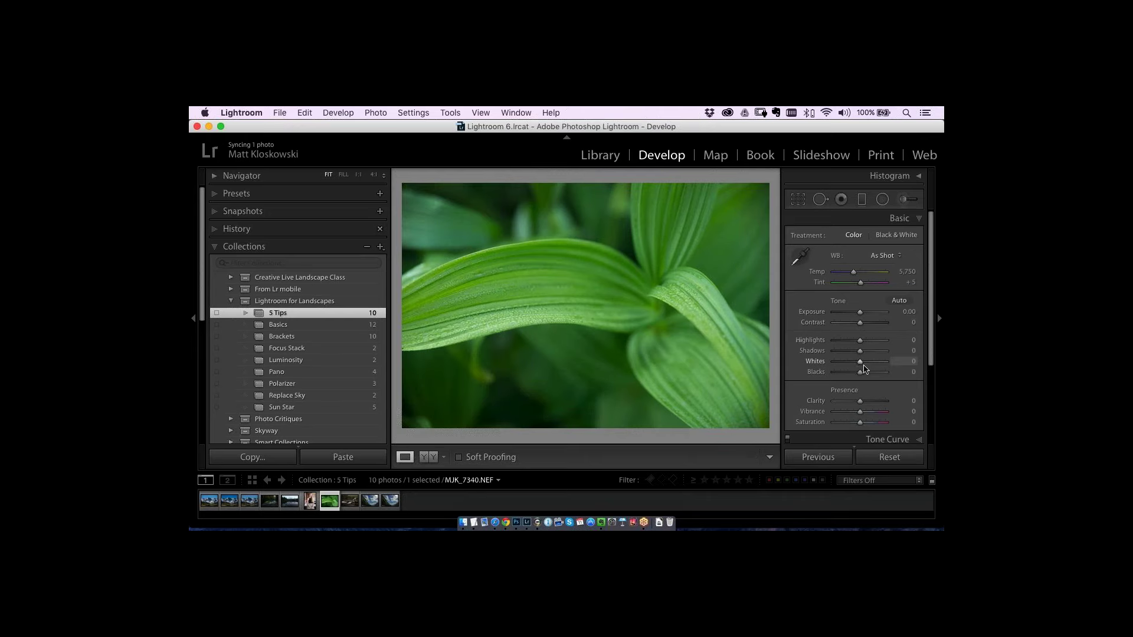
key(alt)
drag(860, 362, 860, 362)
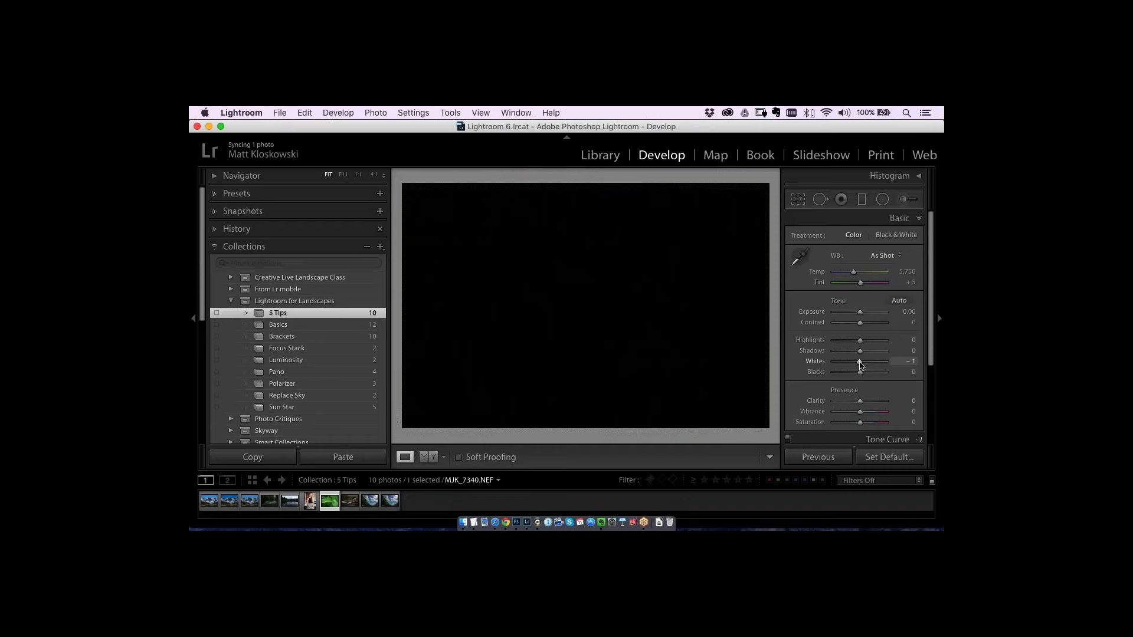
drag(860, 363, 876, 363)
drag(876, 364, 849, 376)
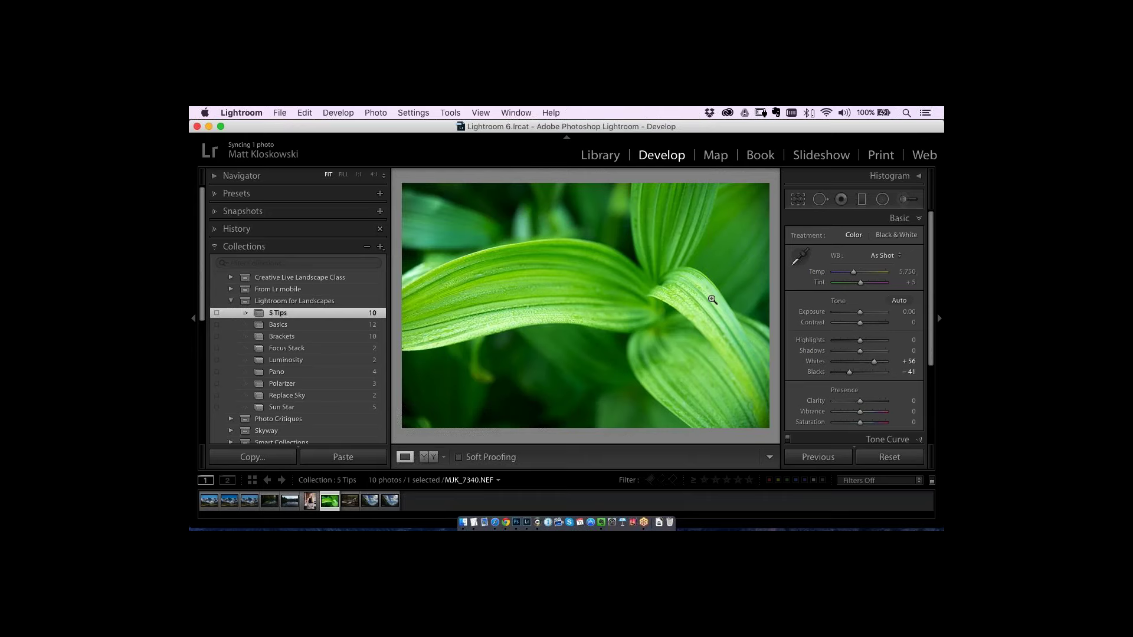
drag(874, 364, 873, 366)
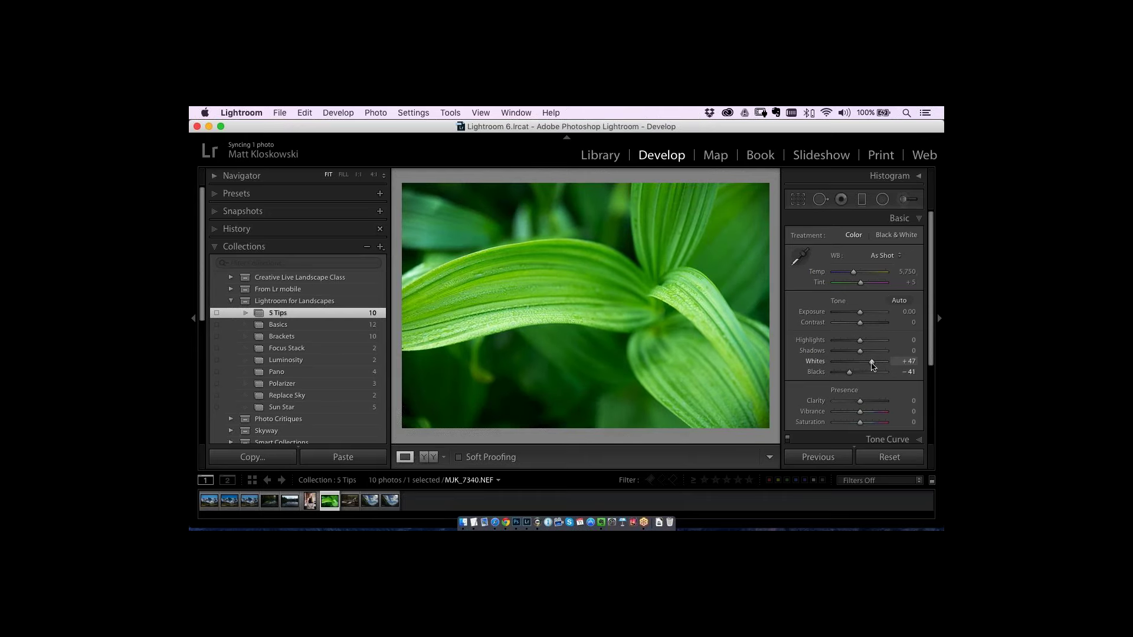
- Hide the Navigator and Collections panels, lower the leaf photo's Exposure to −0.70 and warm its Temp slightly
click(193, 319)
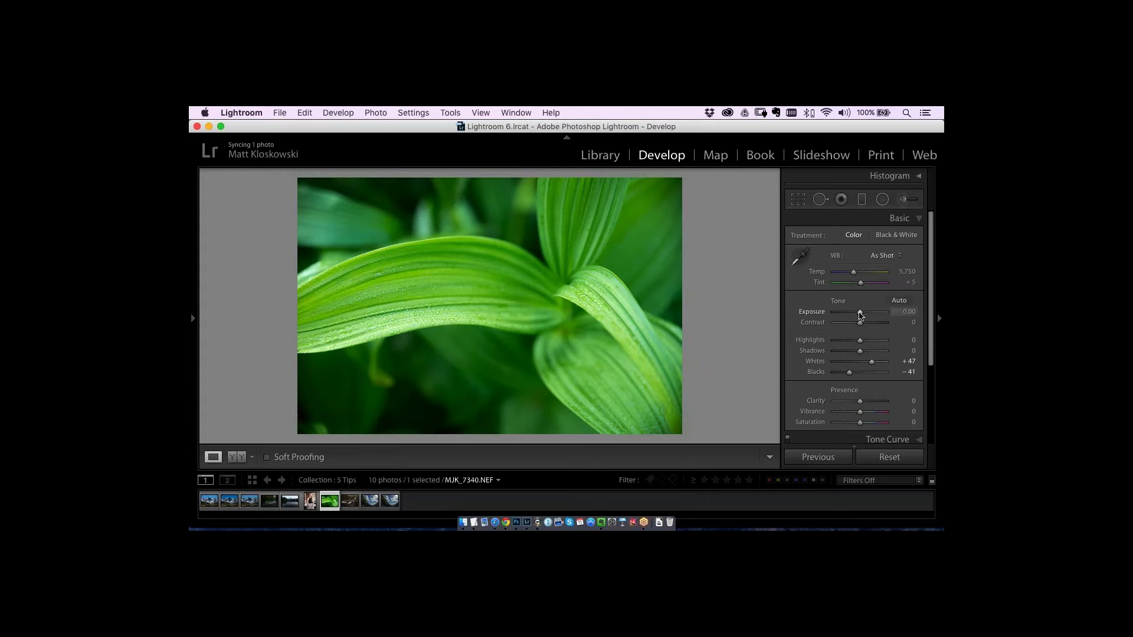
drag(860, 315, 855, 316)
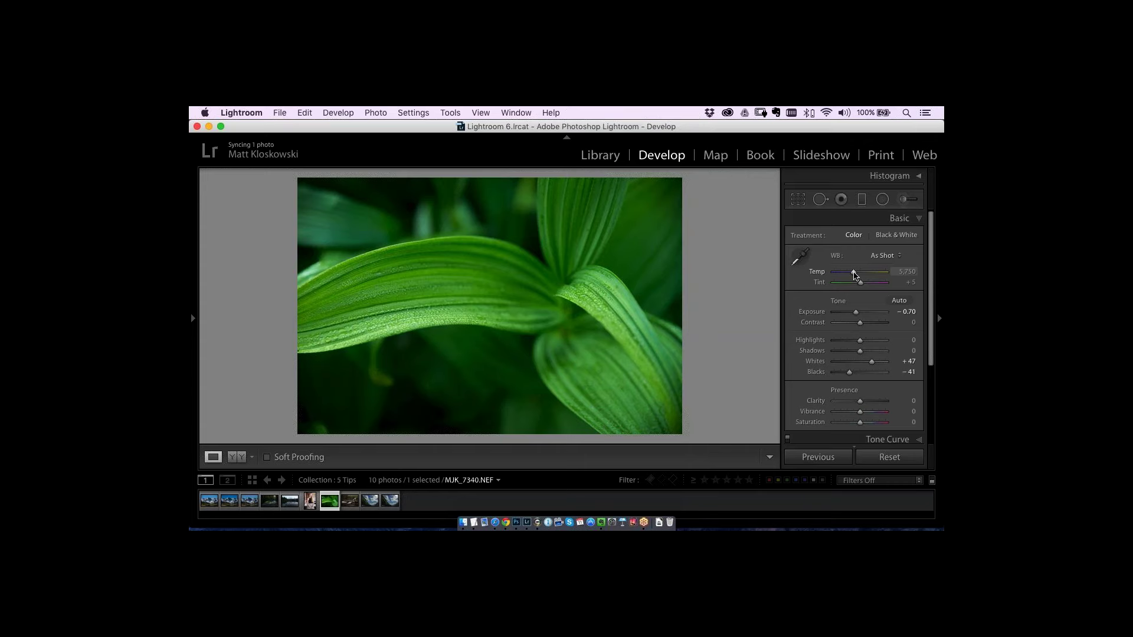
drag(854, 274, 857, 276)
- Experiment with the leaf photo's Clarity, trying +29, +100 and +5, and leave it at +93
scroll(924, 393, down, 4)
scroll(924, 393, down, 1)
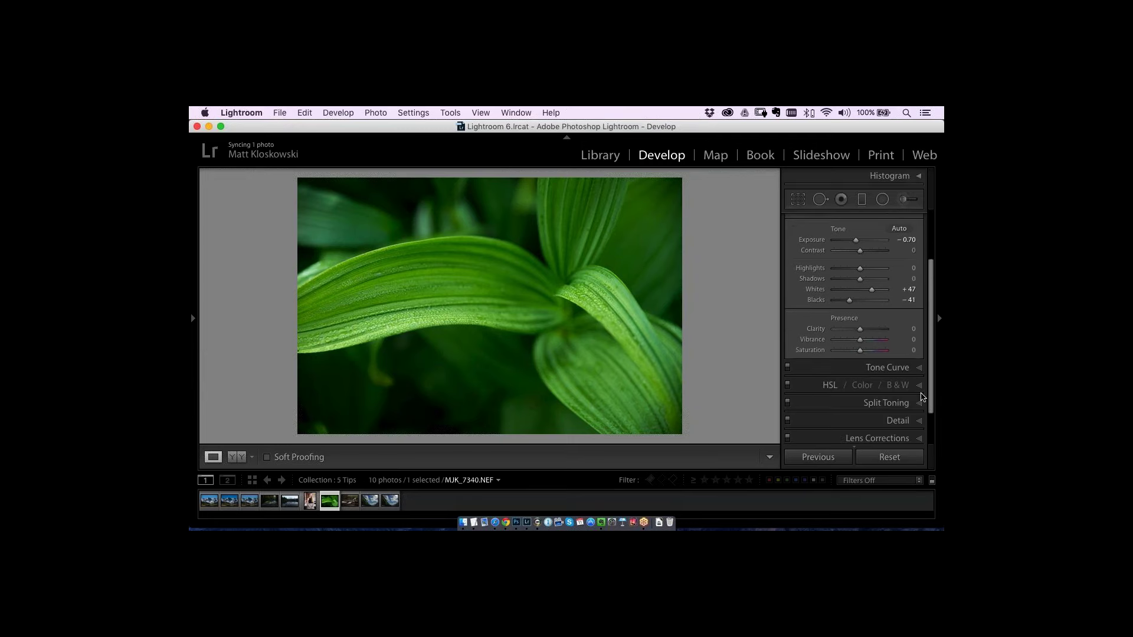
drag(861, 328, 866, 329)
double_click(819, 328)
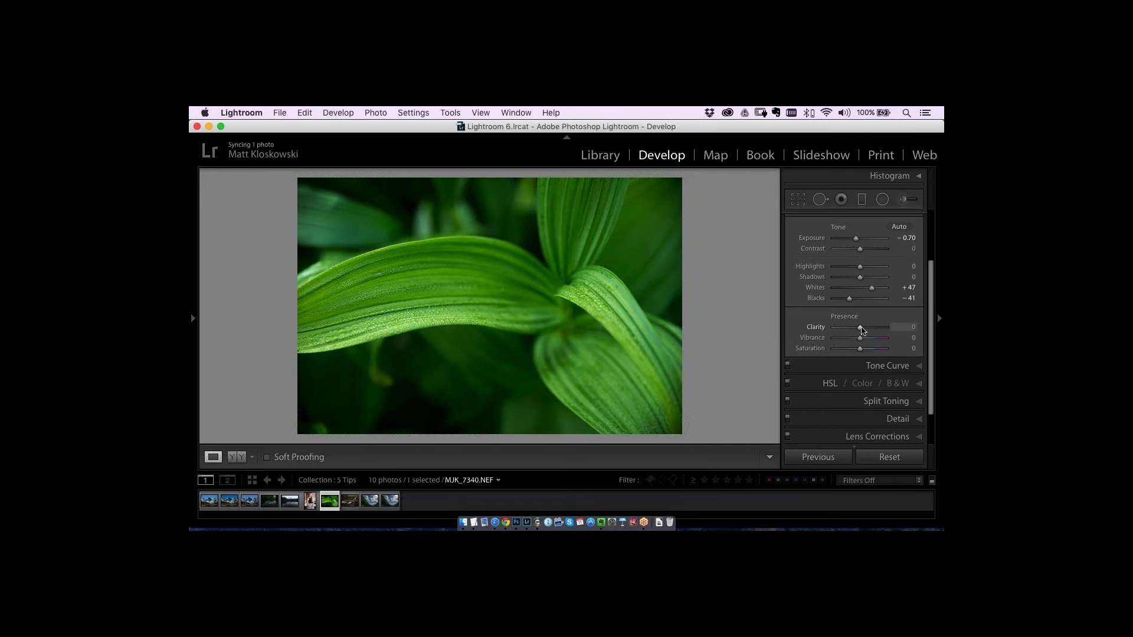
mouse_move(861, 329)
mouse_down()
mouse_move(882, 329)
mouse_move(869, 330)
mouse_up()
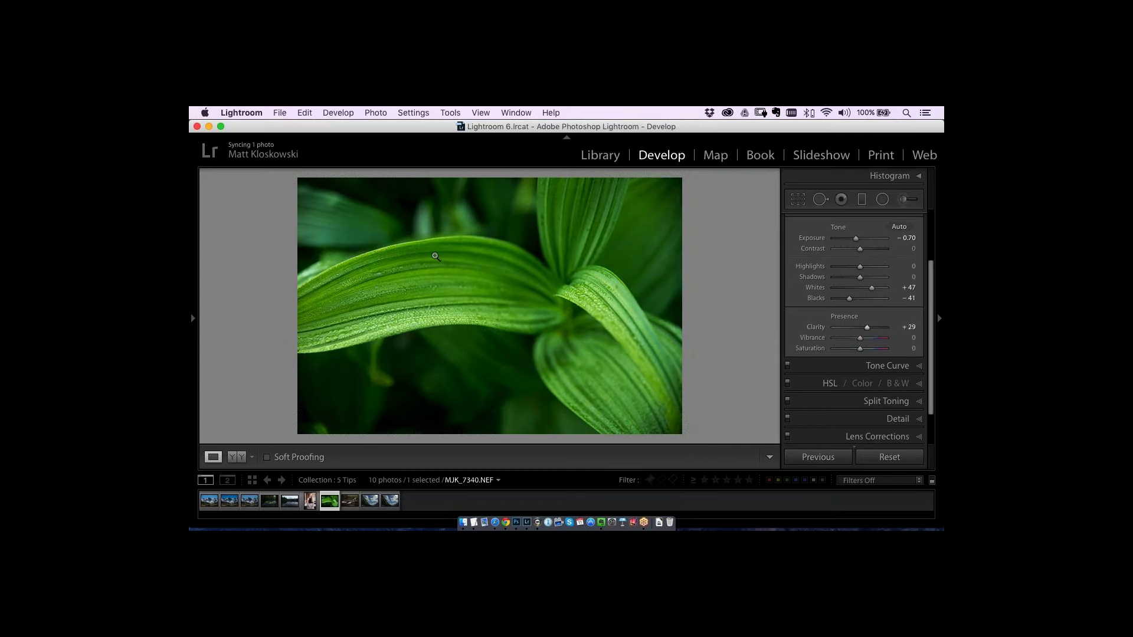
mouse_move(867, 329)
mouse_down()
mouse_move(884, 328)
mouse_move(856, 329)
mouse_move(873, 330)
mouse_up()
mouse_move(872, 328)
mouse_down()
mouse_move(863, 331)
mouse_move(885, 328)
mouse_up()
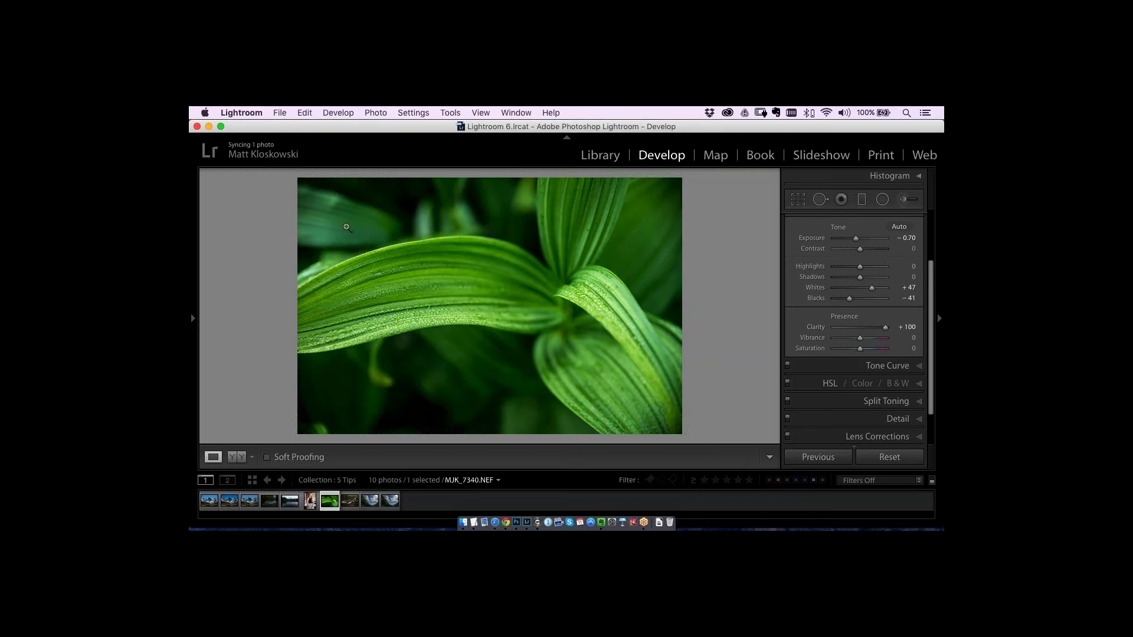
drag(885, 329, 861, 328)
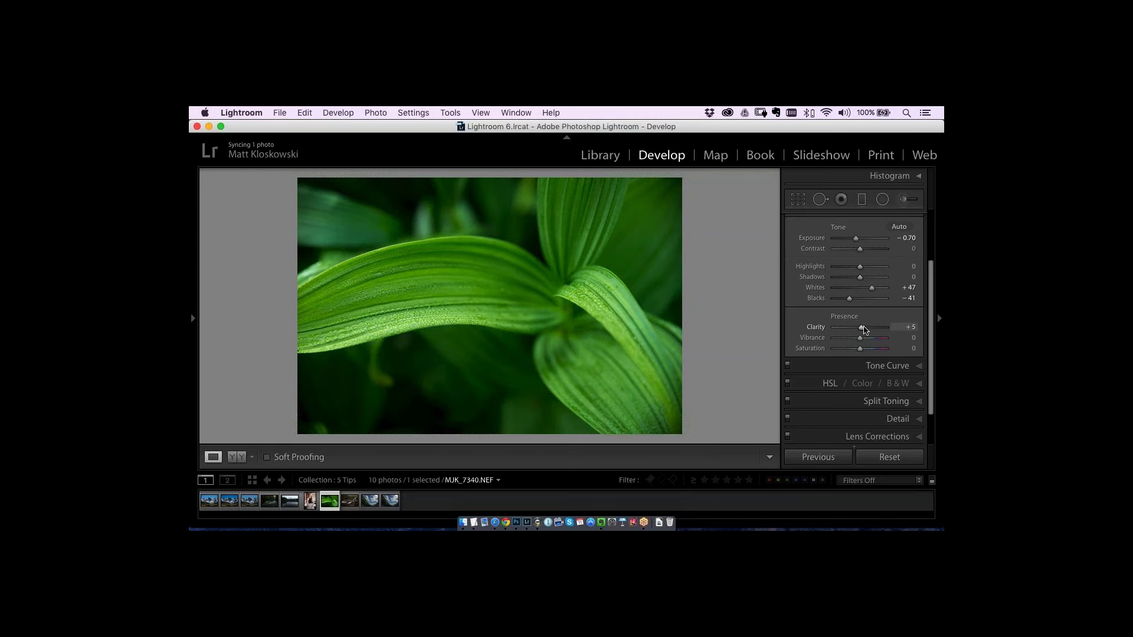
mouse_move(862, 328)
mouse_down()
mouse_move(897, 330)
mouse_move(883, 328)
mouse_up()
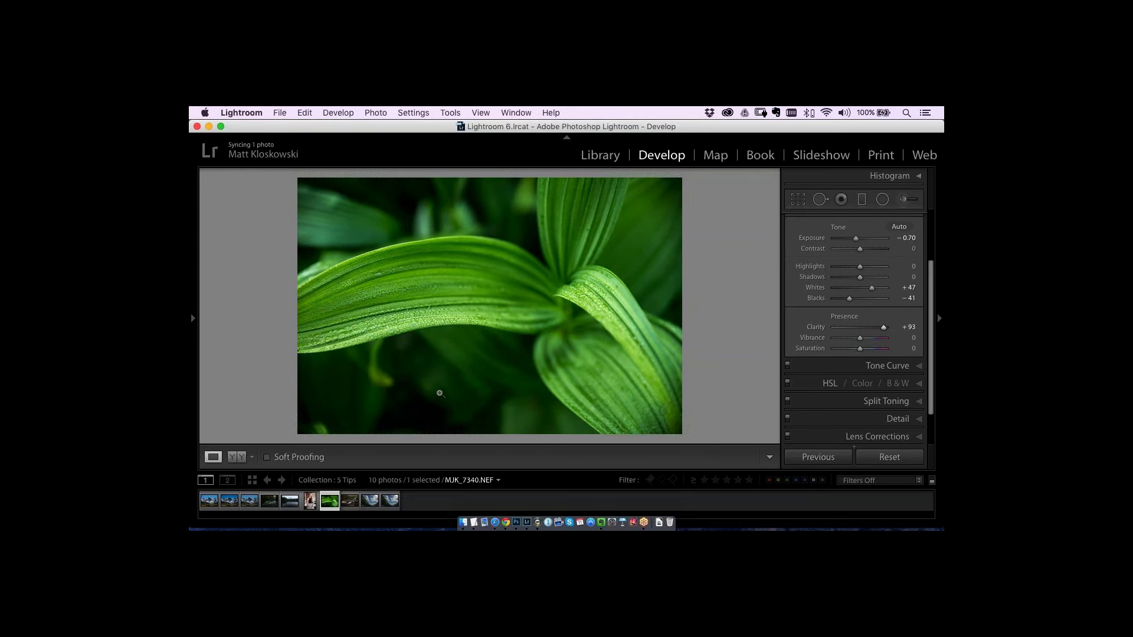
- Switch to Photoshop and bring the subject's face into view in the portrait _MJK5000-2_sm copy.jpg
click(517, 523)
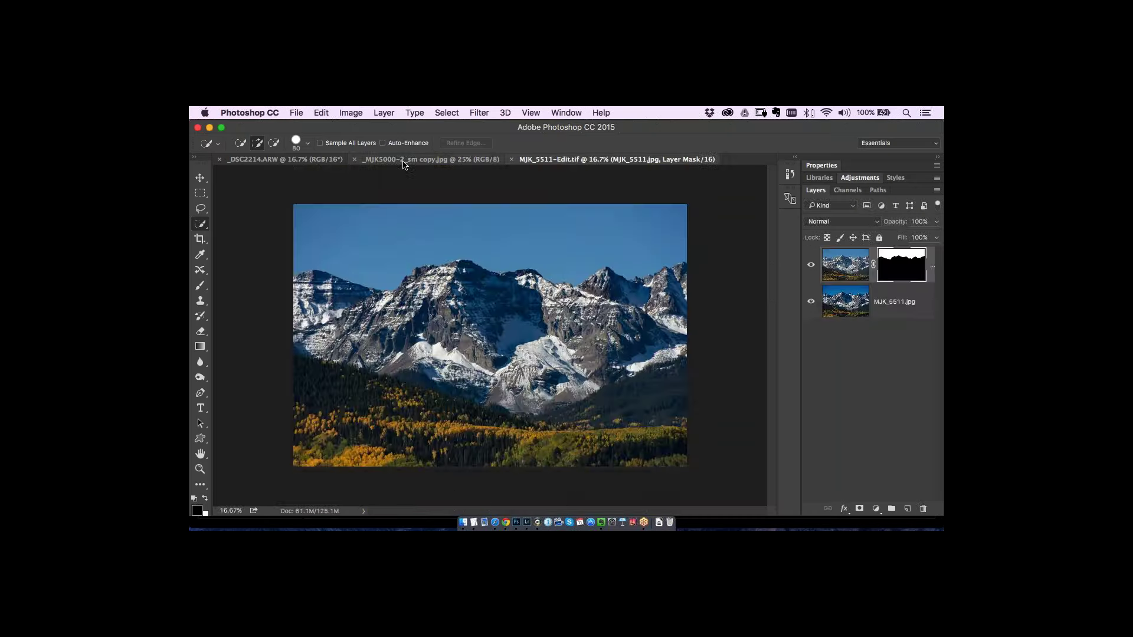
click(401, 161)
mouse_move(770, 285)
mouse_down()
mouse_move(771, 304)
mouse_move(772, 281)
mouse_up()
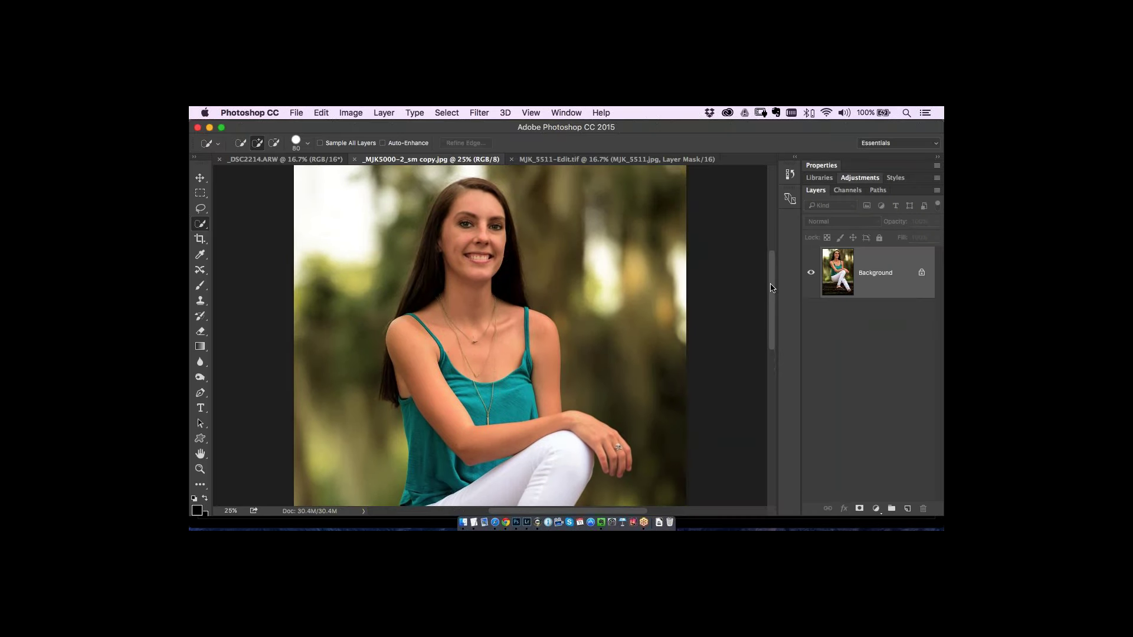
- Open the portrait in the Camera Raw Filter and try Clarity at +39 and +100
click(478, 114)
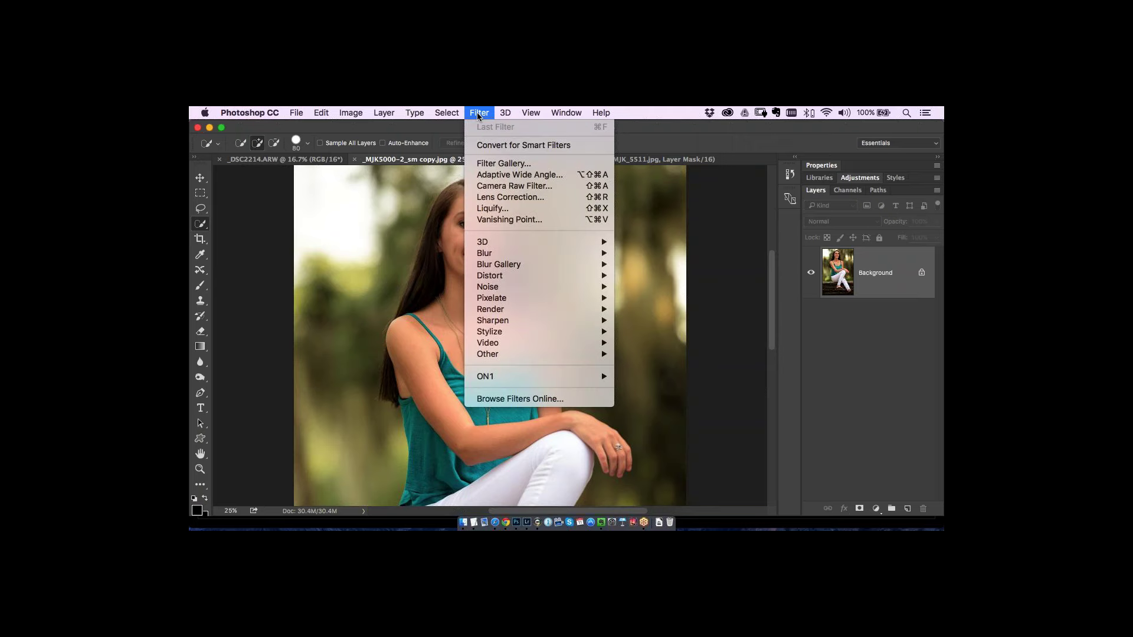
click(540, 188)
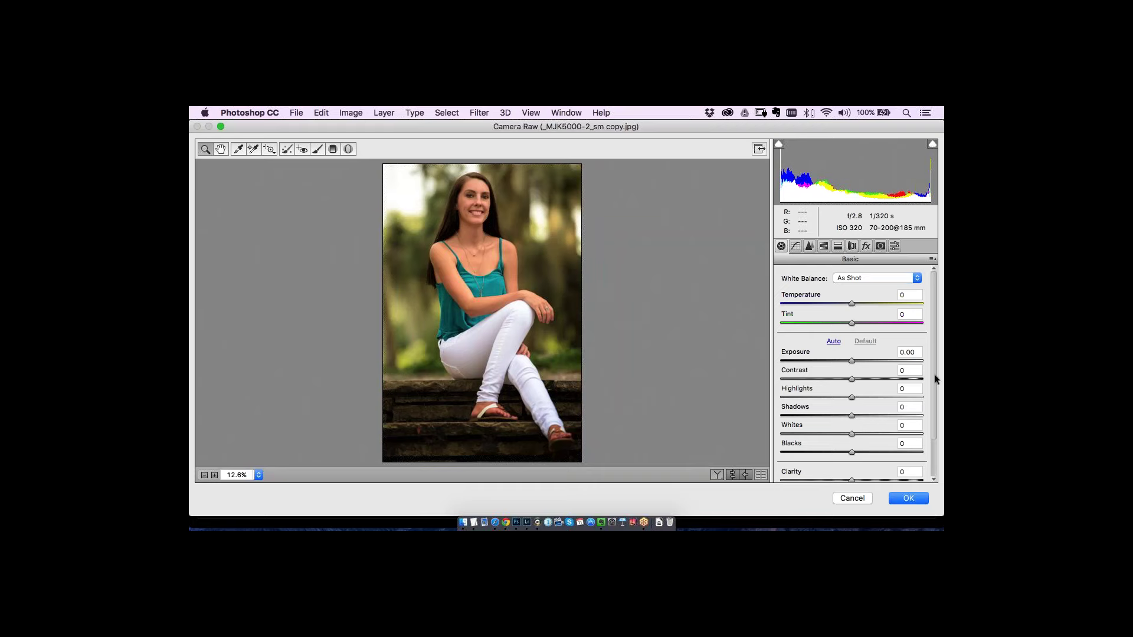
scroll(935, 379, down, 3)
drag(857, 435, 897, 433)
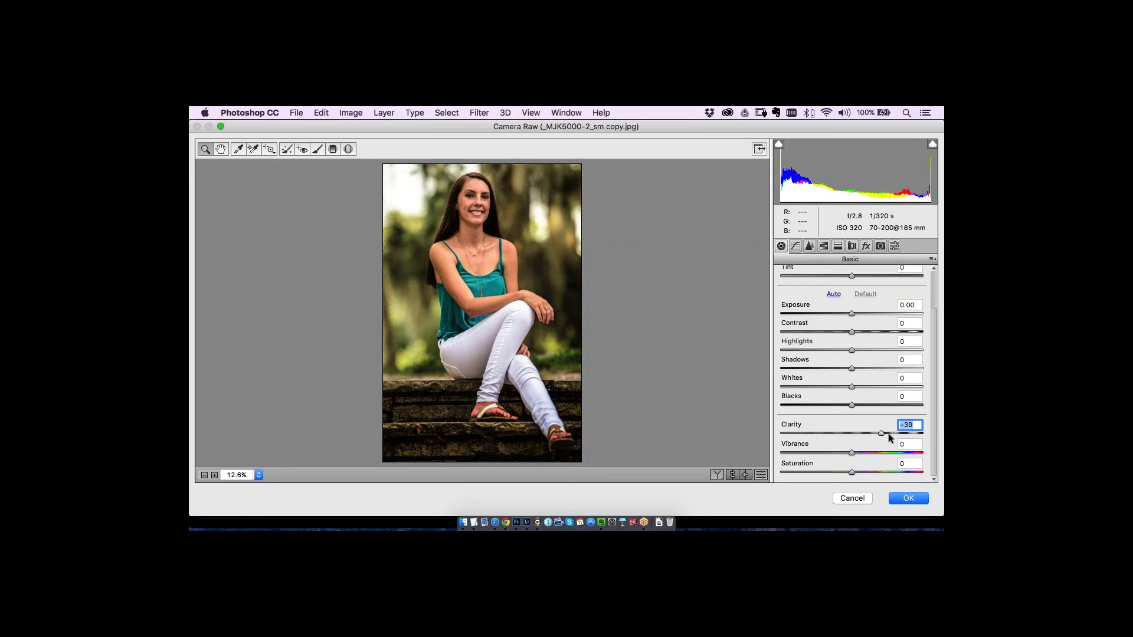
drag(891, 434, 924, 432)
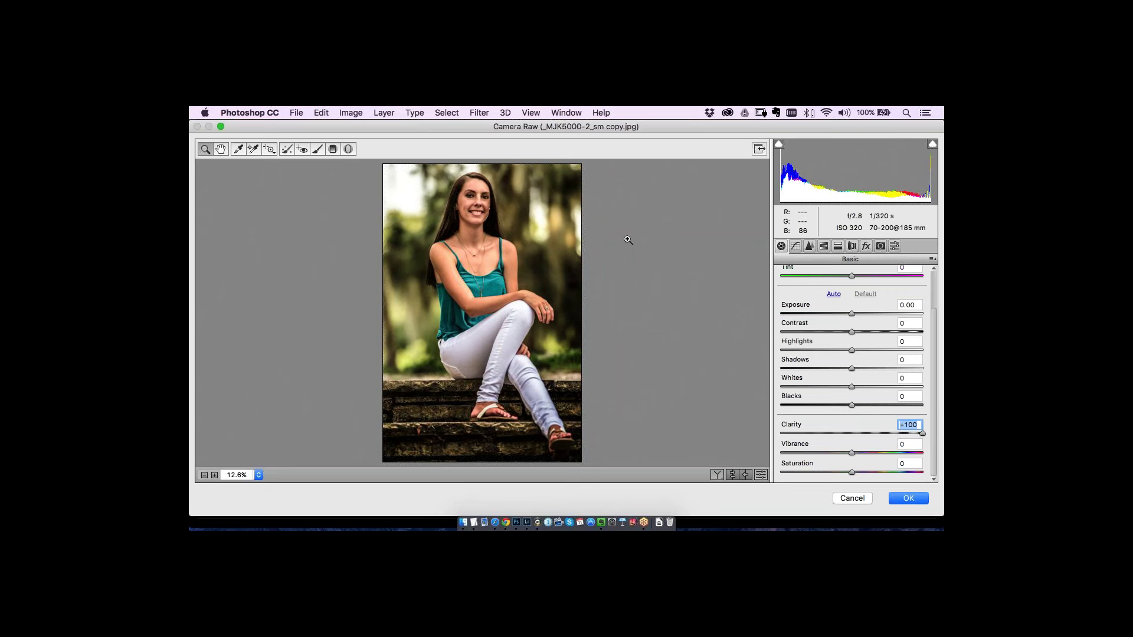
- Compare the portrait with Clarity at 0 and +100, and cancel the Camera Raw Filter
text(0)
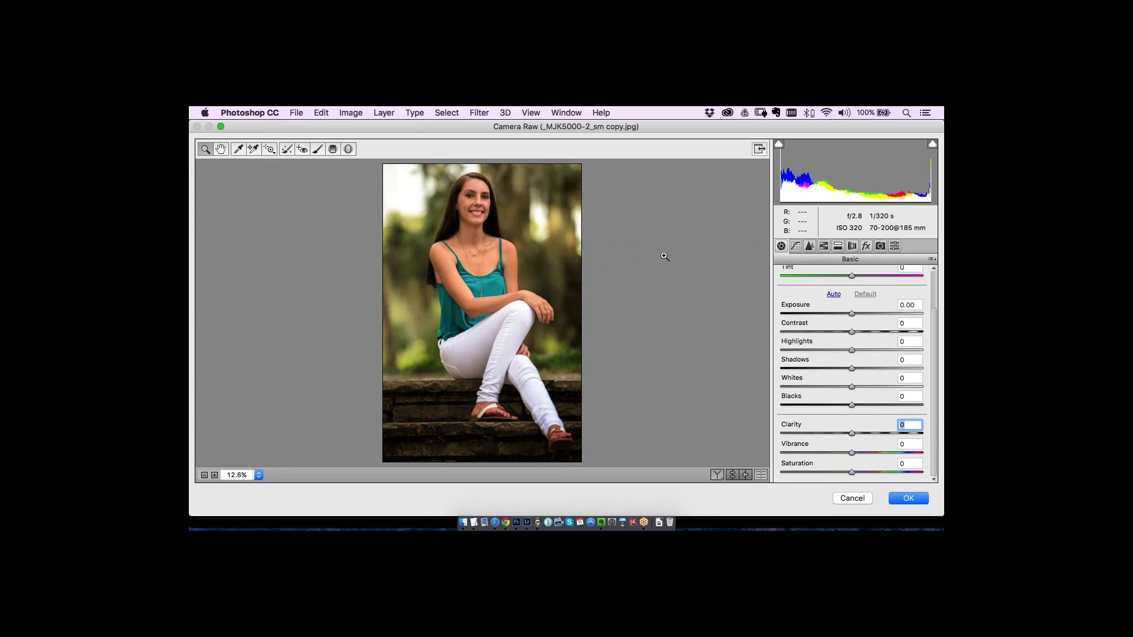
key(super+z)
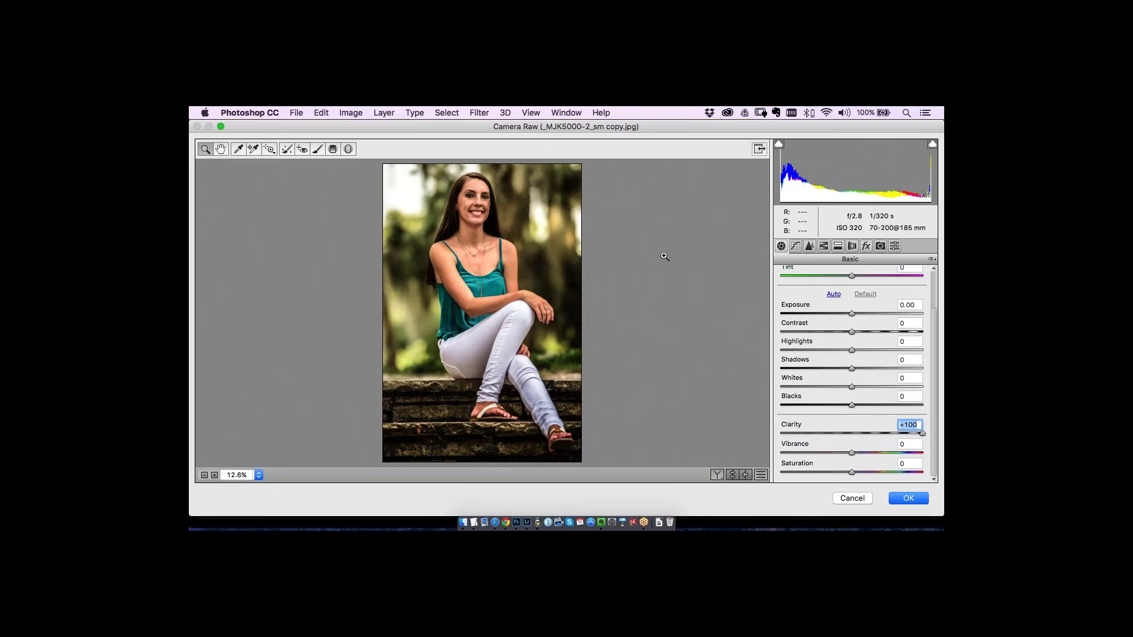
key(super+z)
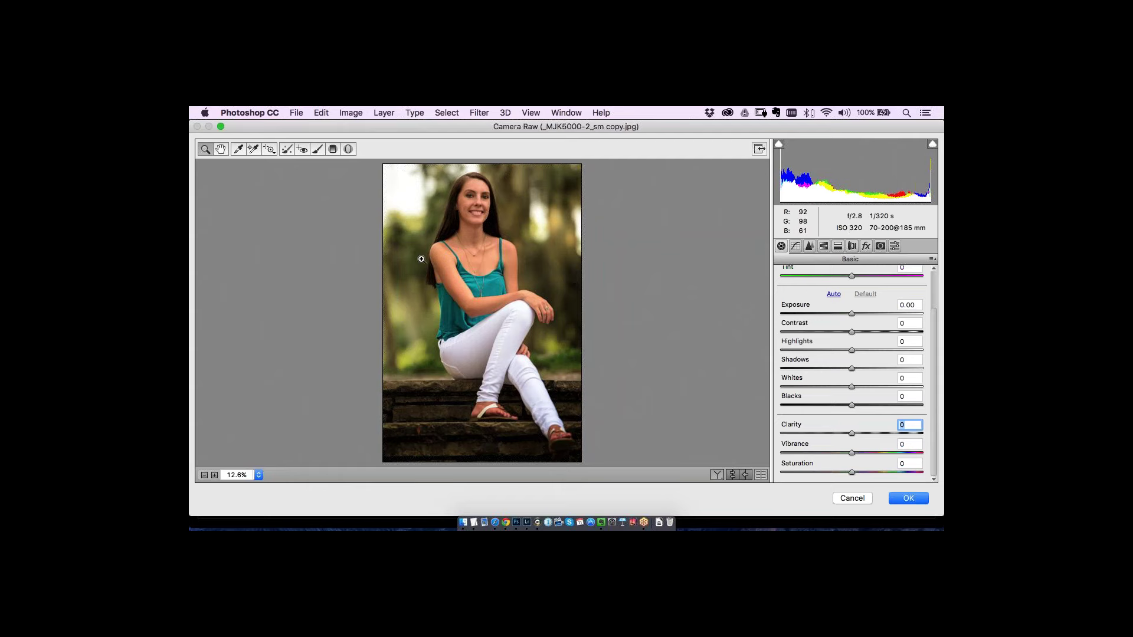
text(100)
key(Return)
text(0)
click(852, 498)
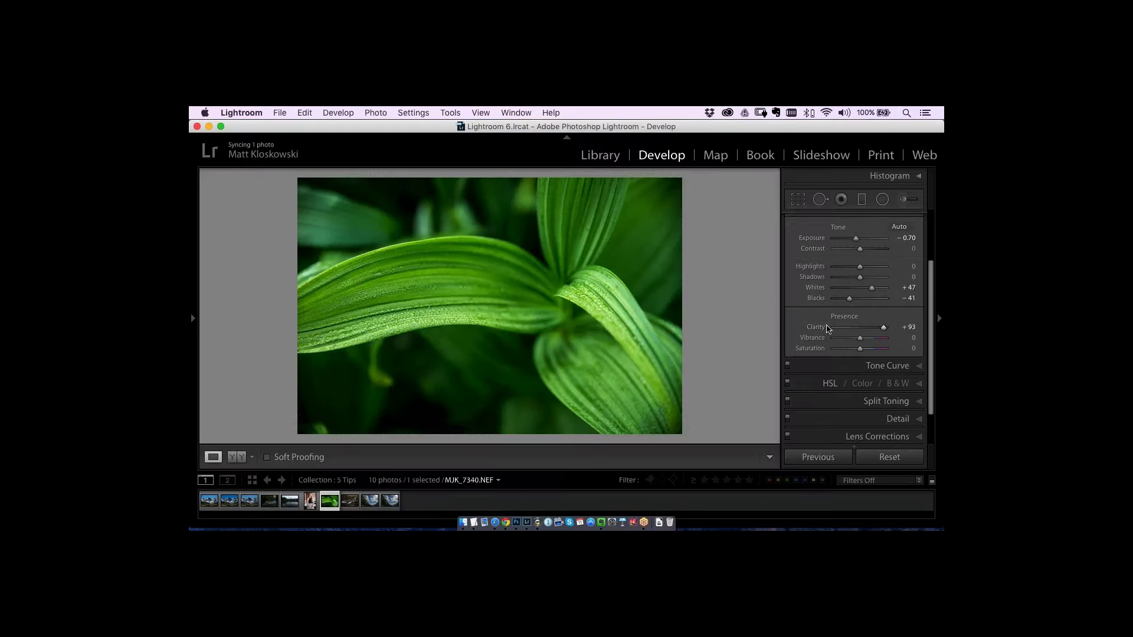
- Switch to Lightroom, set the leaf photo's Clarity to +22 and open its Detail settings
drag(829, 330, 867, 333)
scroll(931, 363, down, 3)
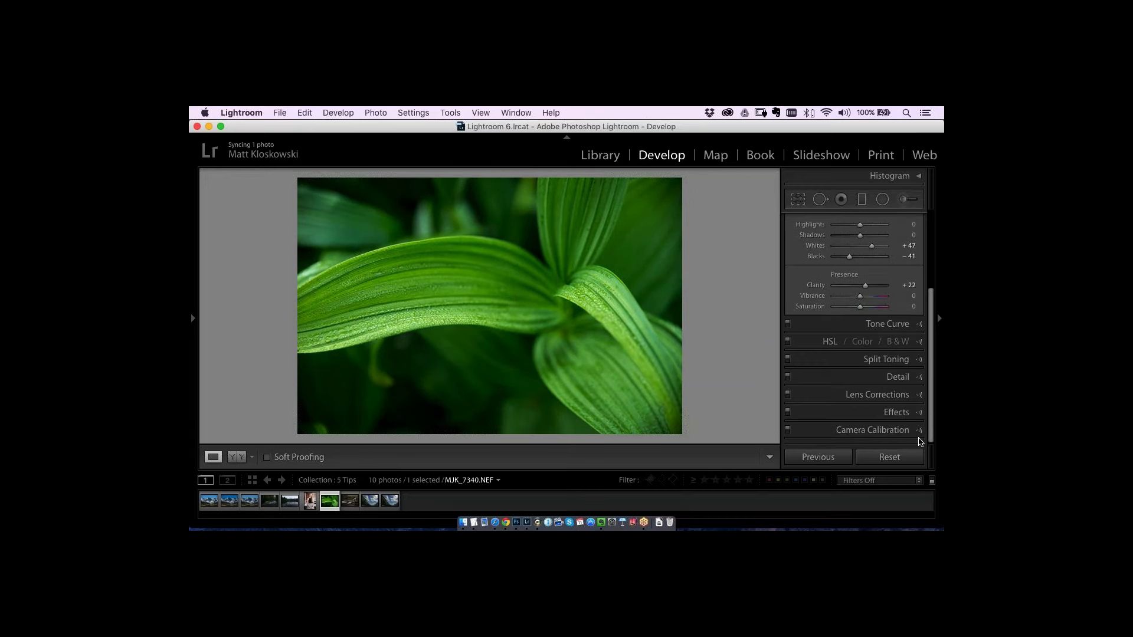
click(898, 377)
scroll(931, 339, up, 2)
scroll(931, 331, down, 1)
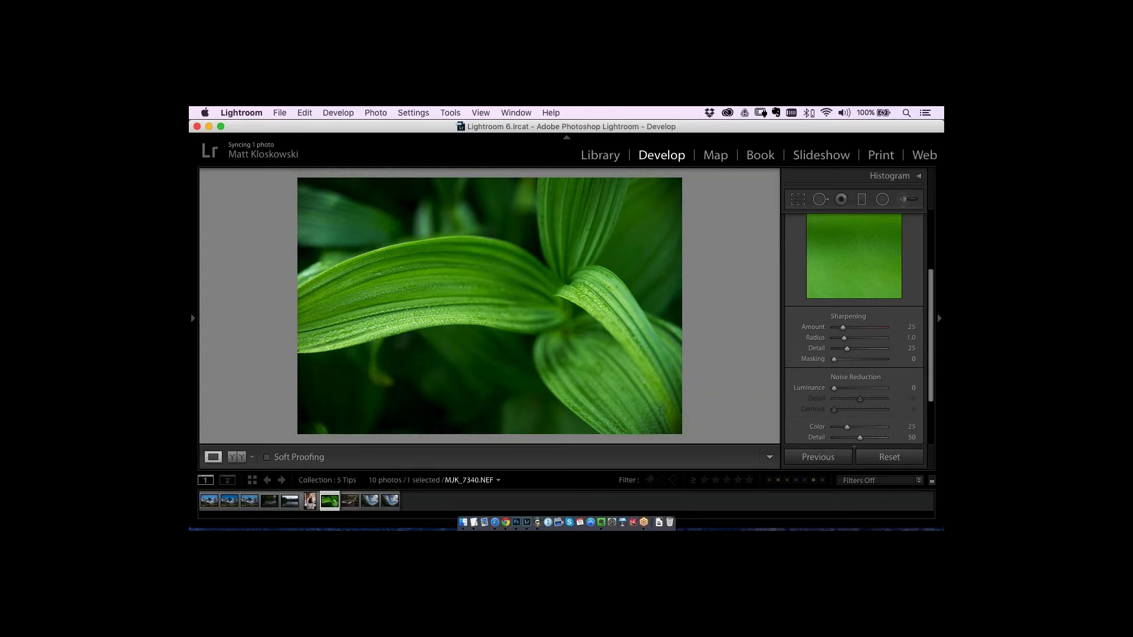
- Set the leaf photo's sharpening Amount to 92, Radius to 1.4 and Detail to 66, and compare the close-up with the Before view
key(z)
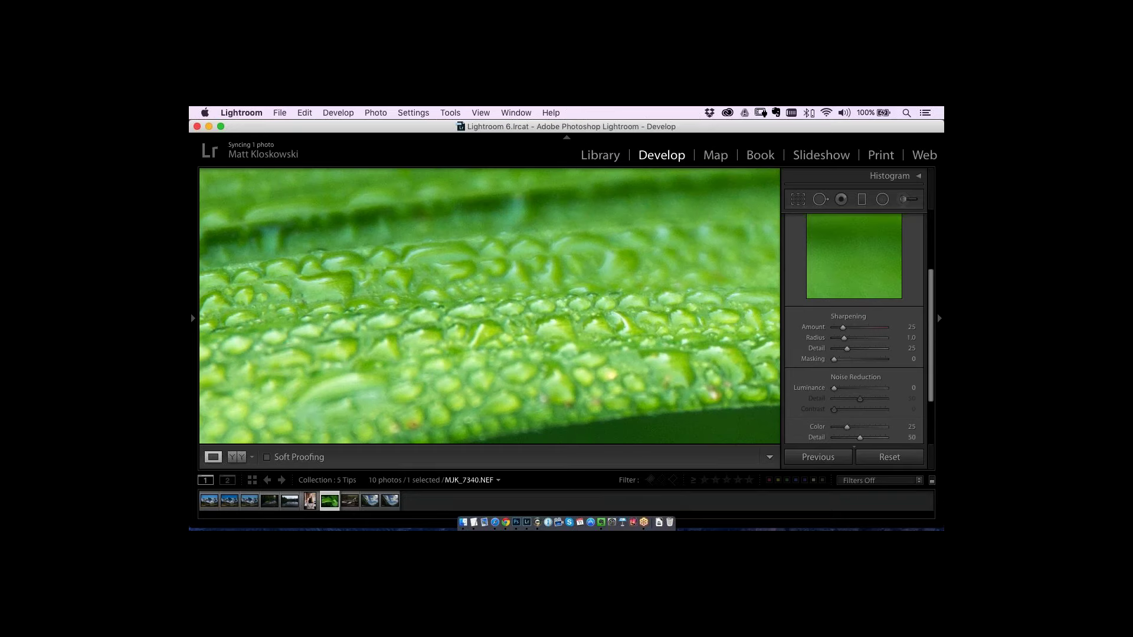
drag(843, 329, 866, 330)
drag(845, 337, 852, 343)
mouse_move(848, 352)
mouse_down()
mouse_move(866, 352)
mouse_move(838, 351)
mouse_up()
drag(836, 349, 867, 349)
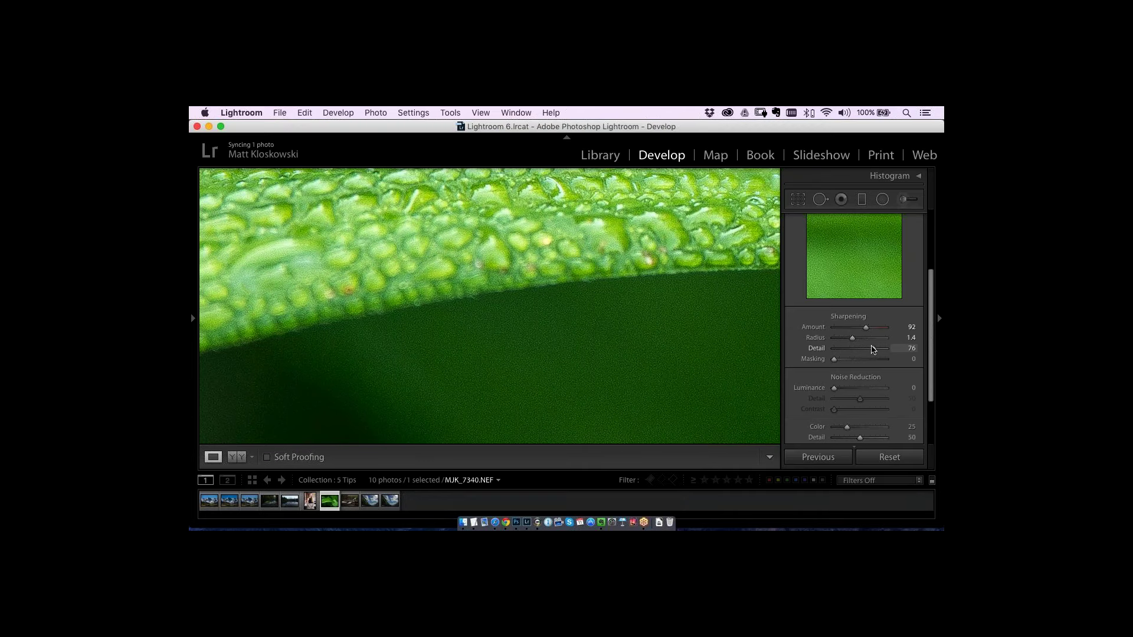
drag(551, 369, 538, 319)
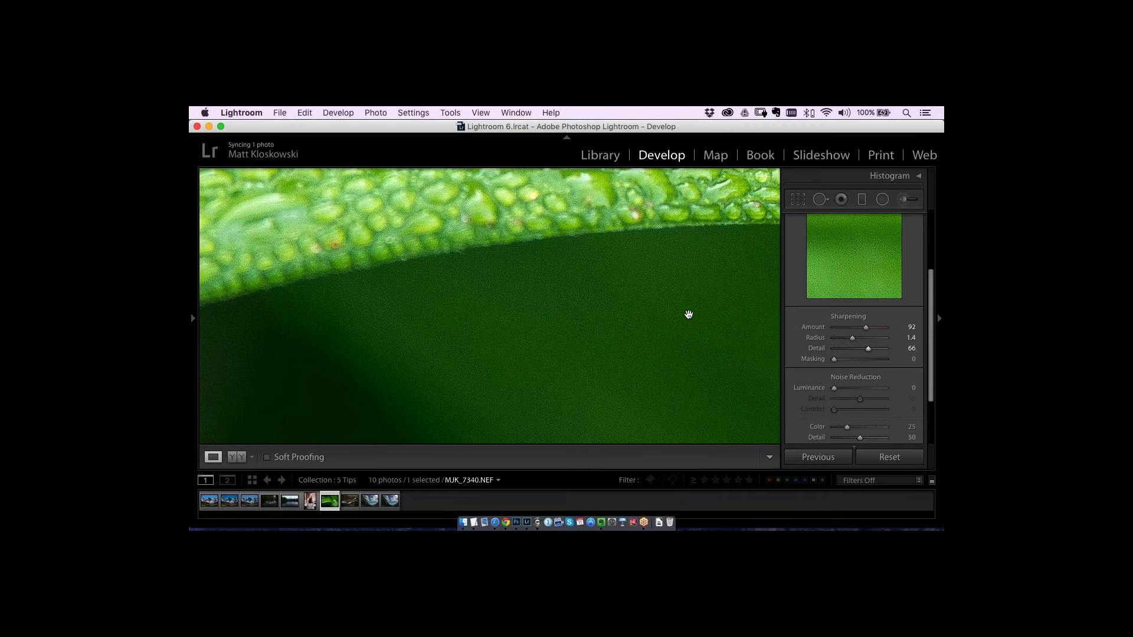
key(backslash)
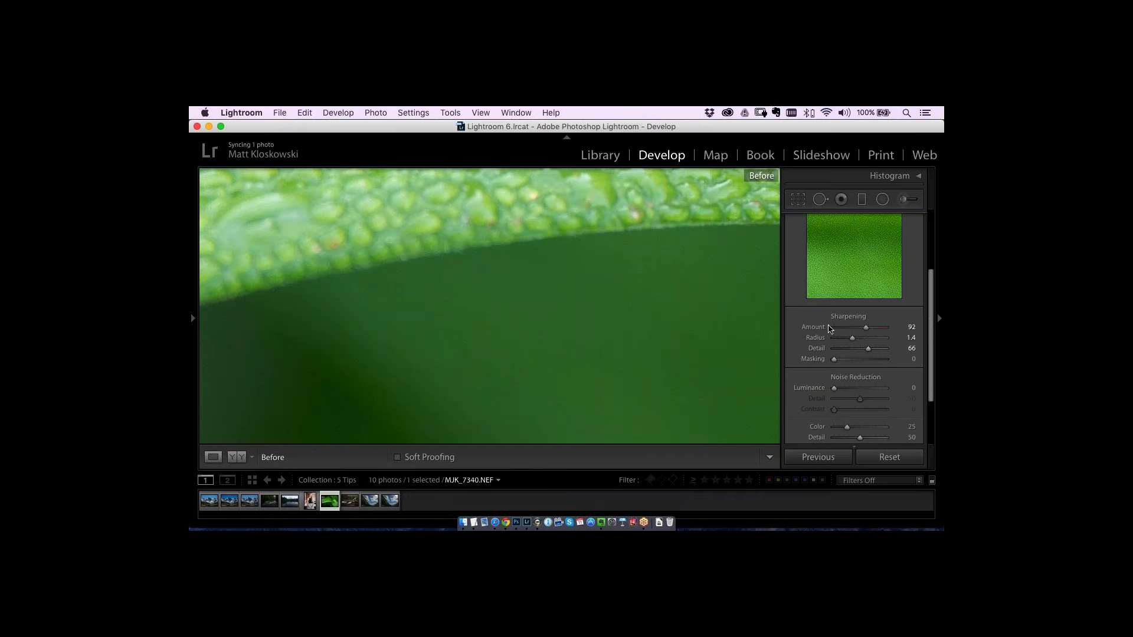
key(backslash)
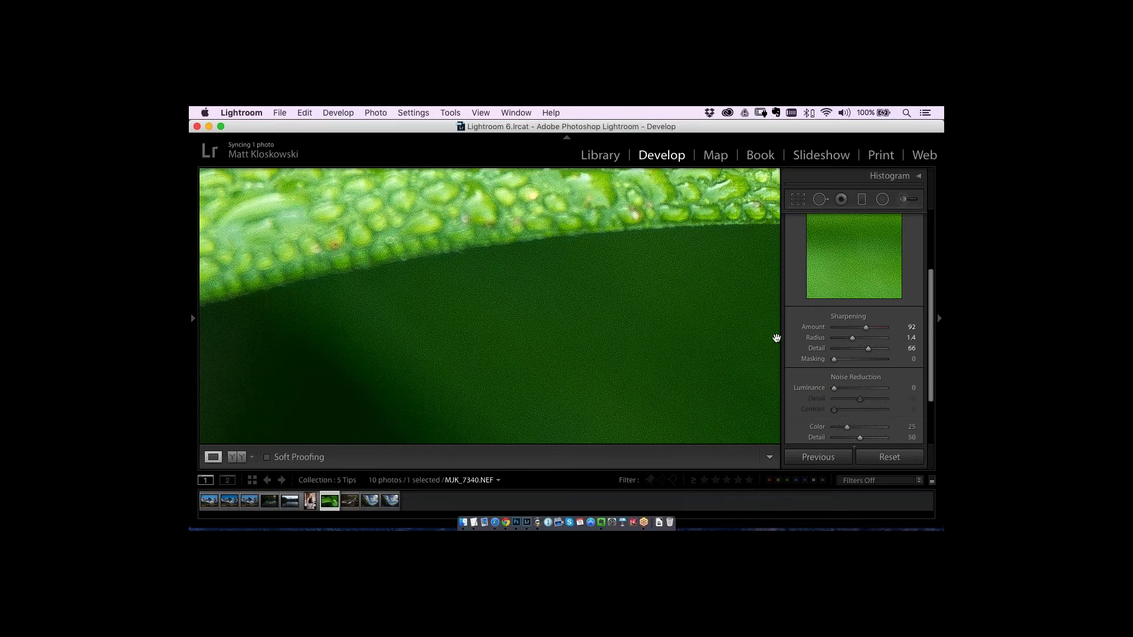
- Set the leaf photo's sharpening Detail to 64, try Masking at 43 and leave it at 28, and view the whole photo
mouse_move(868, 348)
mouse_down()
mouse_move(883, 349)
mouse_move(866, 350)
mouse_up()
drag(485, 234, 490, 315)
drag(836, 363, 856, 363)
drag(582, 378, 567, 277)
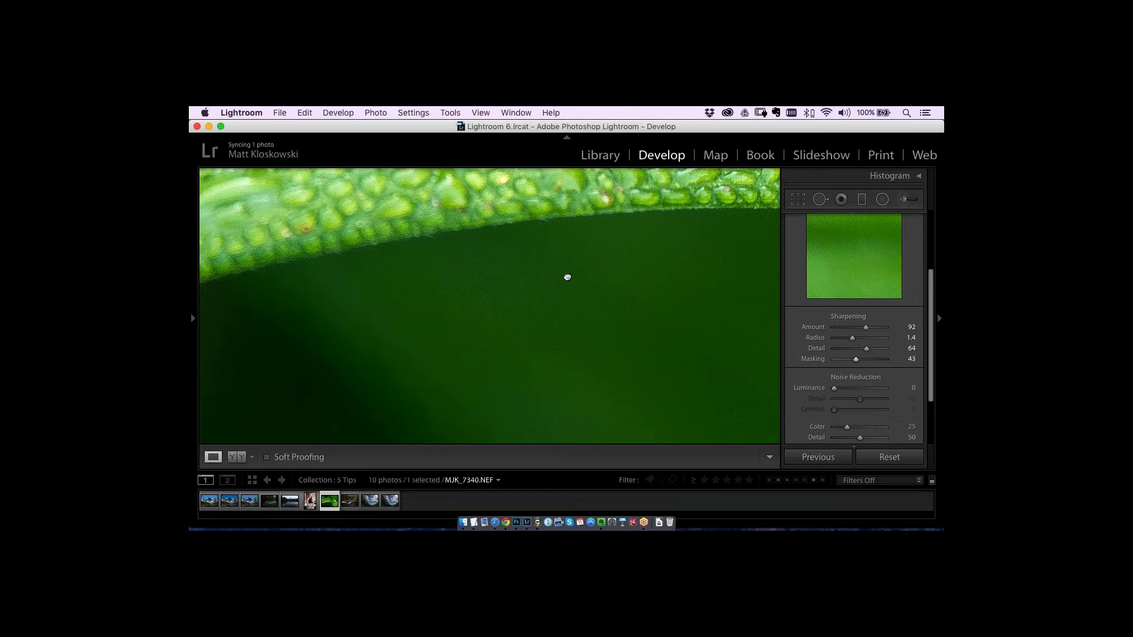
click(834, 359)
click(835, 361)
drag(883, 361, 855, 363)
drag(527, 311, 542, 443)
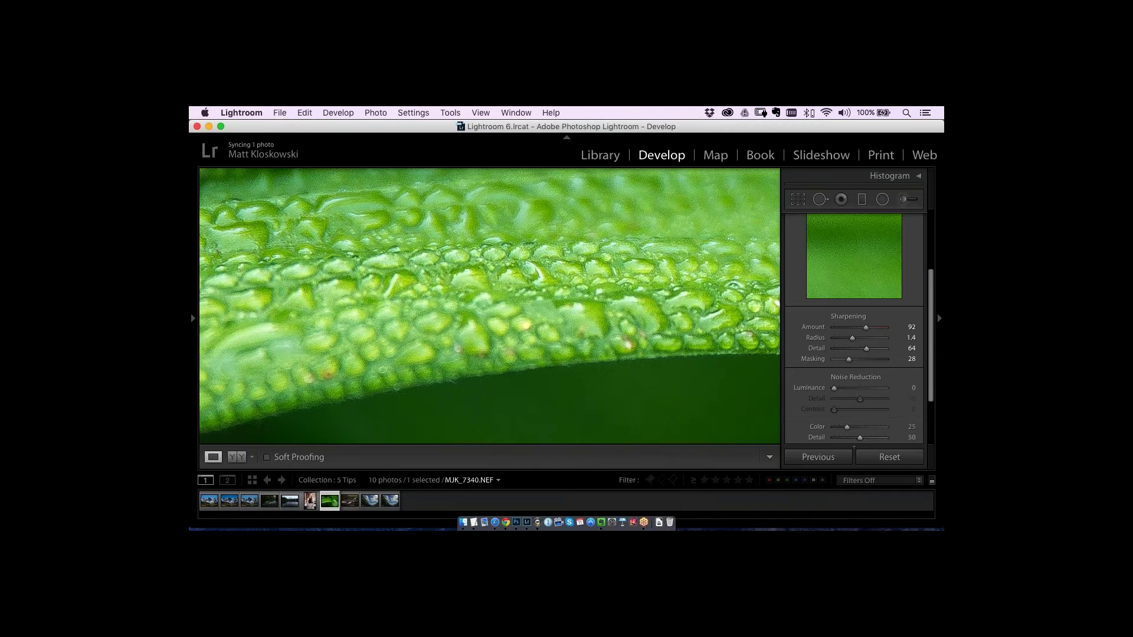
scroll(850, 330, down, 3)
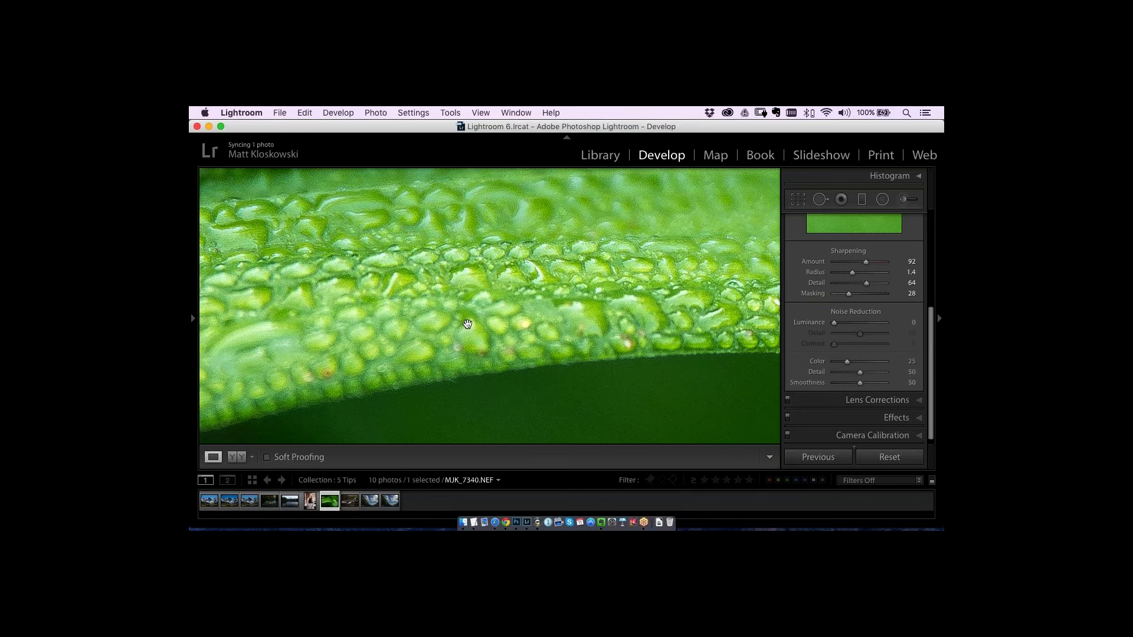
click(507, 310)
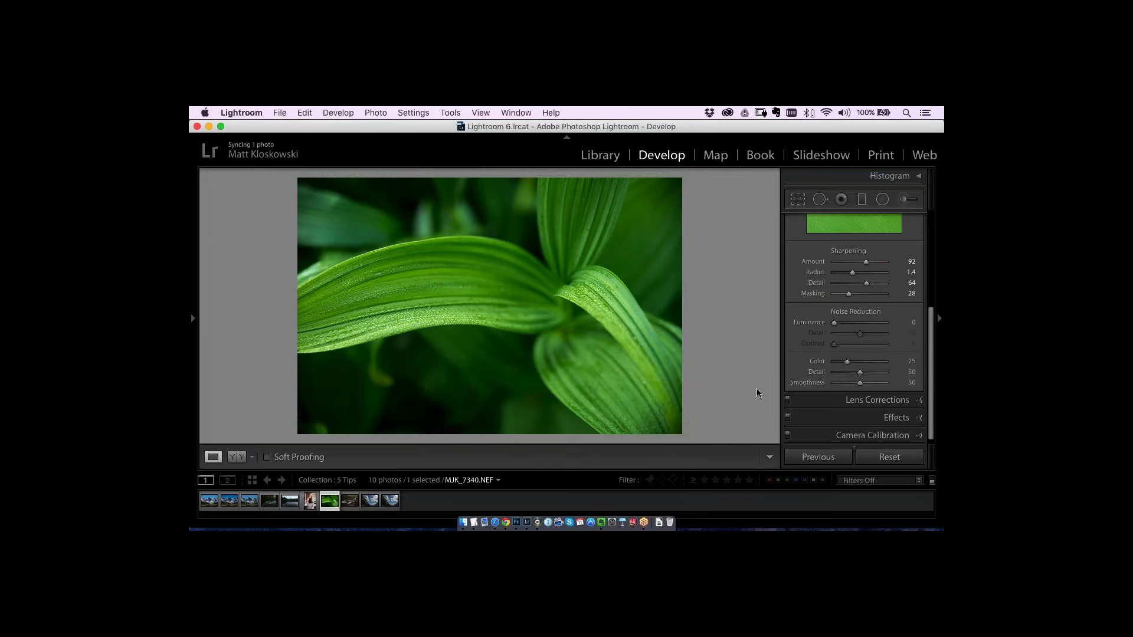
- Darken the leaf photo's background with an Adjustment Brush at Exposure −0.93 and Dehaze reset to 0
click(902, 200)
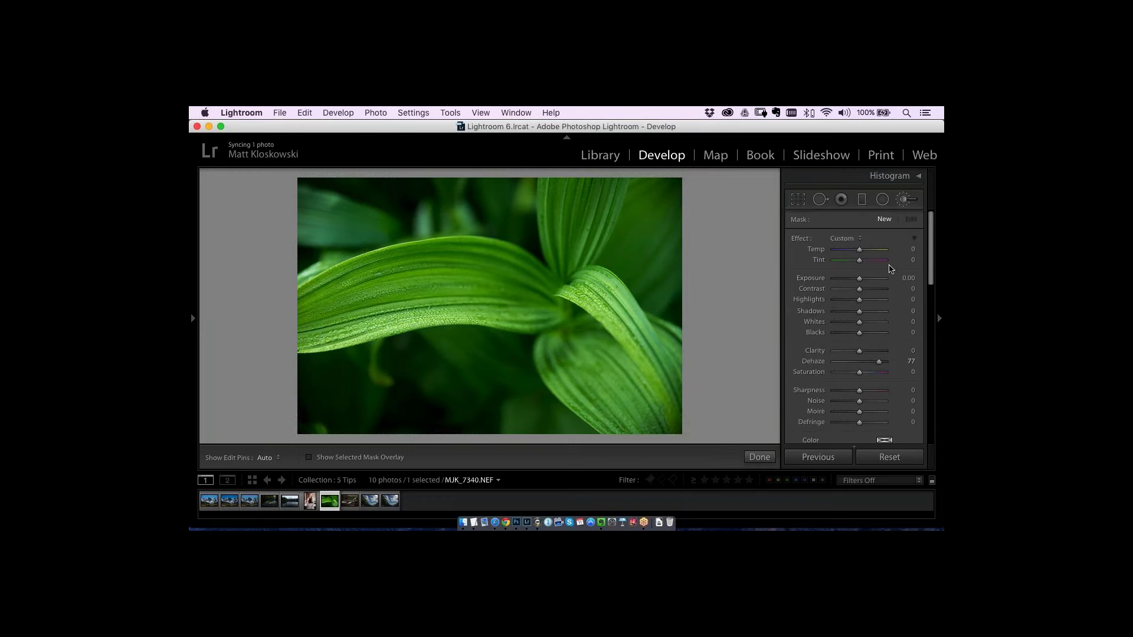
double_click(816, 362)
drag(862, 280, 849, 285)
key(h)
mouse_move(302, 233)
mouse_down()
mouse_move(337, 253)
mouse_move(506, 207)
mouse_up()
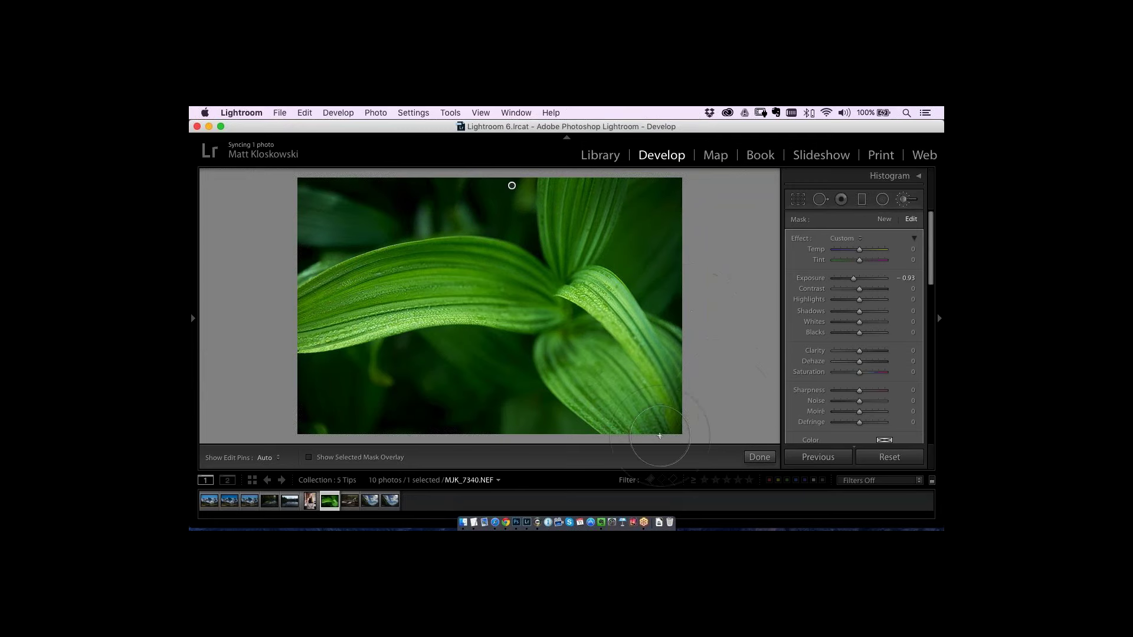
key(h)
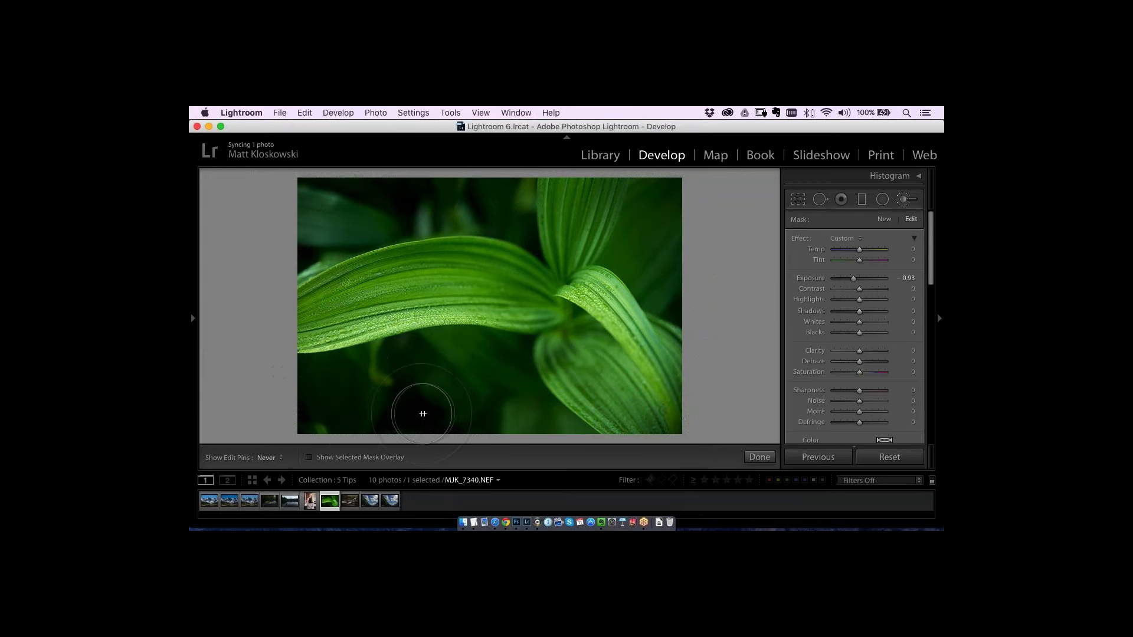
key(h)
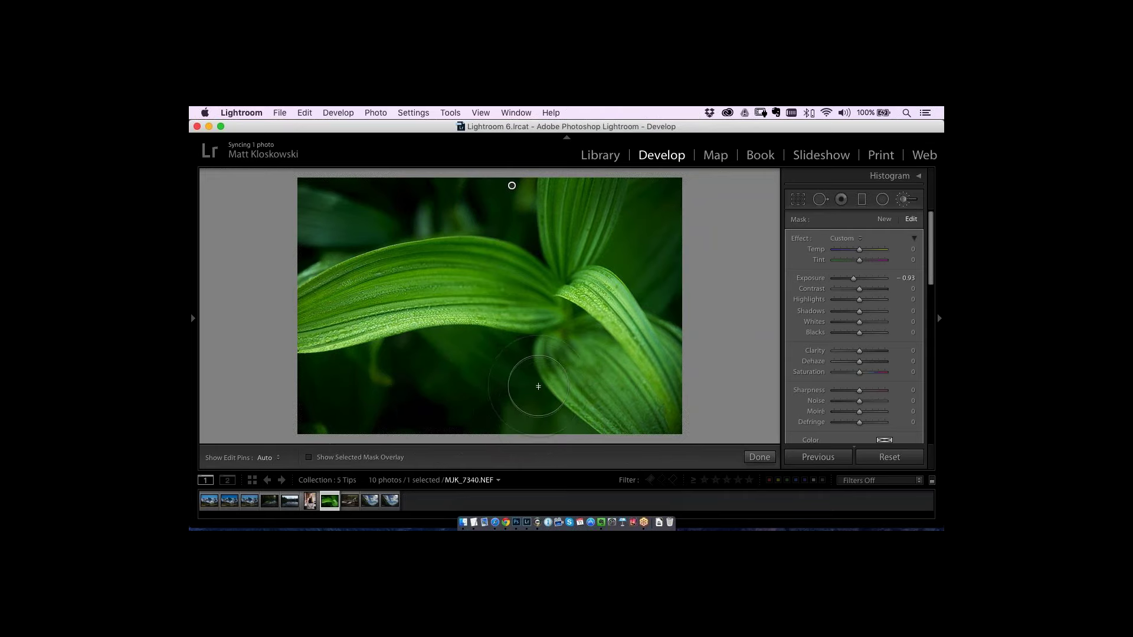
- Switch to TextEdit and enlarge the word "Nations" in the untitled note to size 22
click(474, 522)
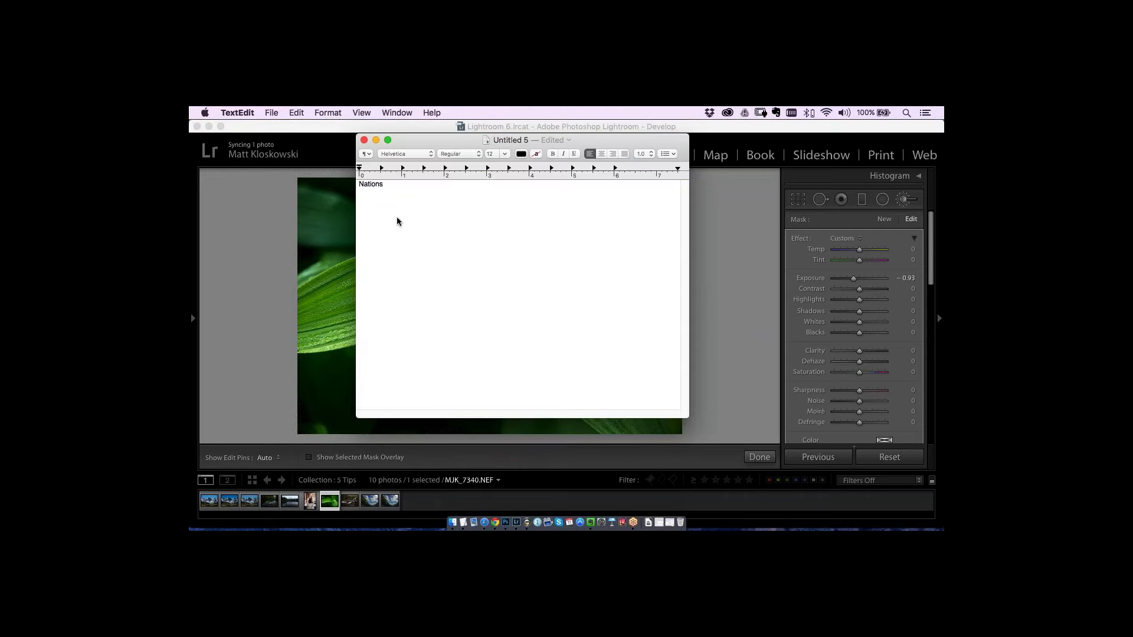
key(super+a)
key(super+plus)
key(super+plus)
key(super+plus)
key(super+plus)
key(super+plus)
key(super+plus)
key(super+plus)
key(super+plus)
key(super+plus)
key(super+plus)
- Add "Wacom.com" to the note below "Nations", separated by a blank line, and start another line beneath it
click(369, 219)
key(Return)
key(Return)
text(Wacom.)
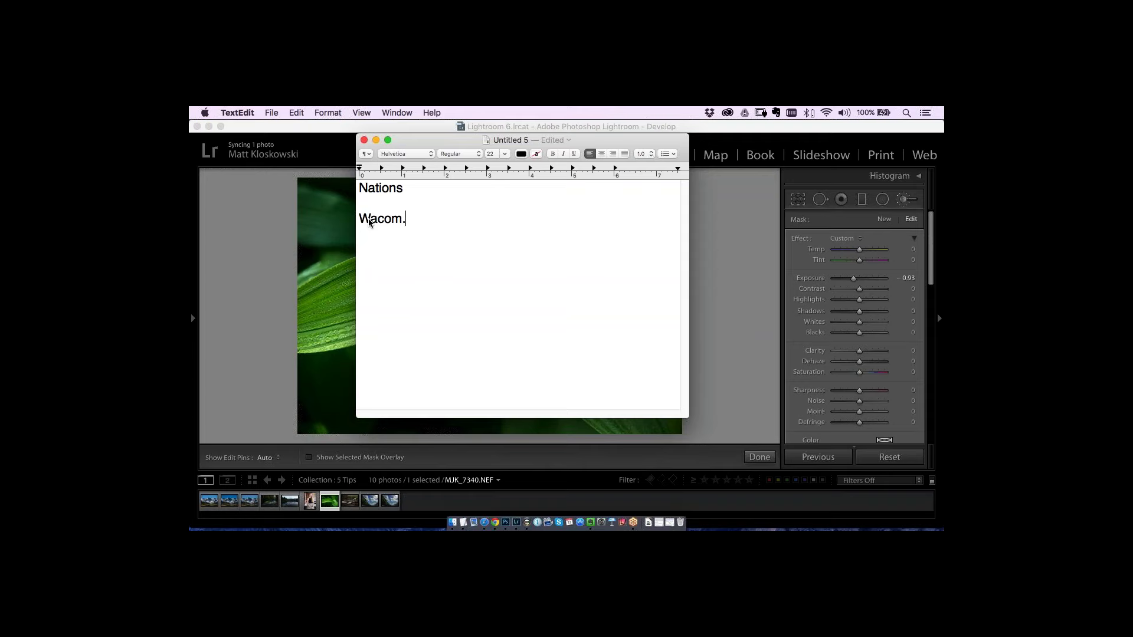
text(com)
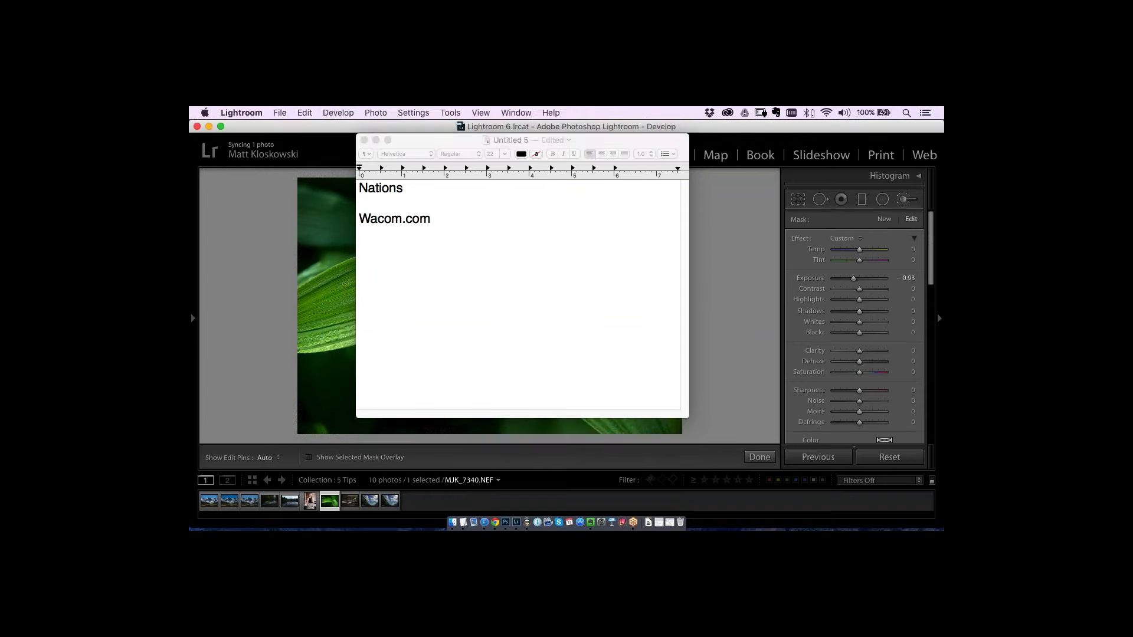
click(456, 266)
key(Return)
key(Return)
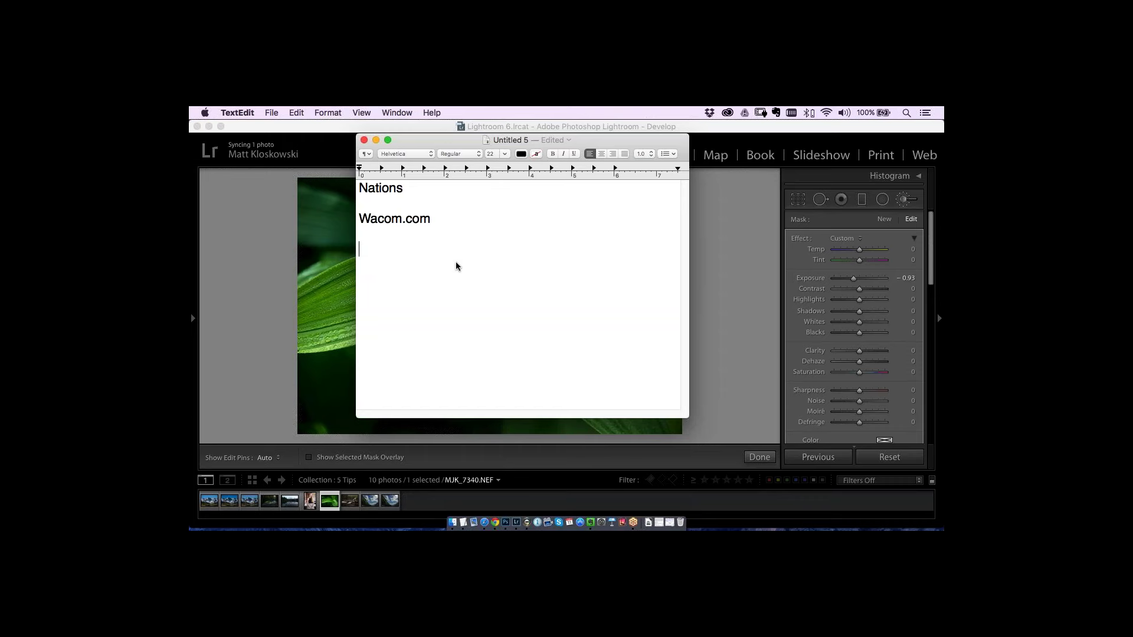
- Return to Lightroom and inspect the leaf photo's darkened background with the brush pin hidden and shown
key(super+Tab)
key(h)
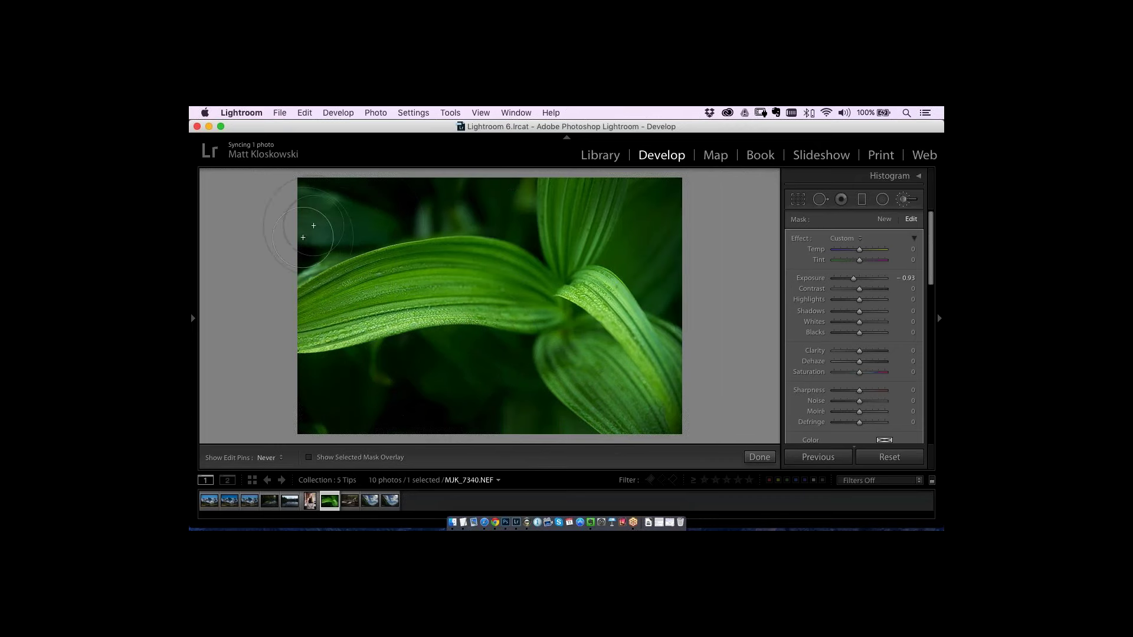
key(h)
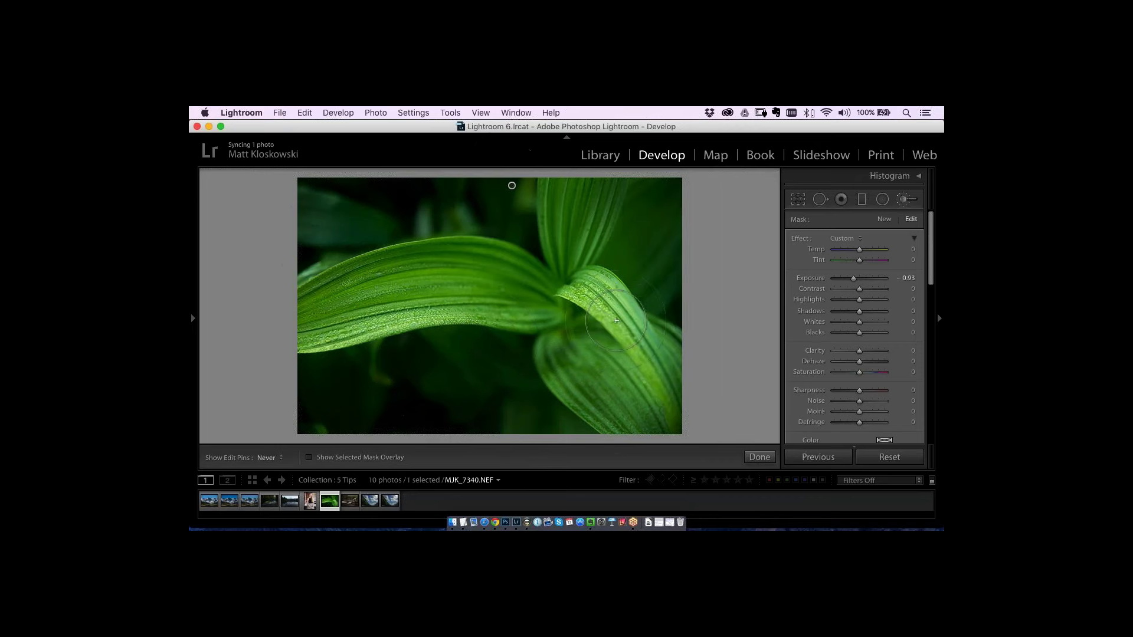
key(h)
key(h)
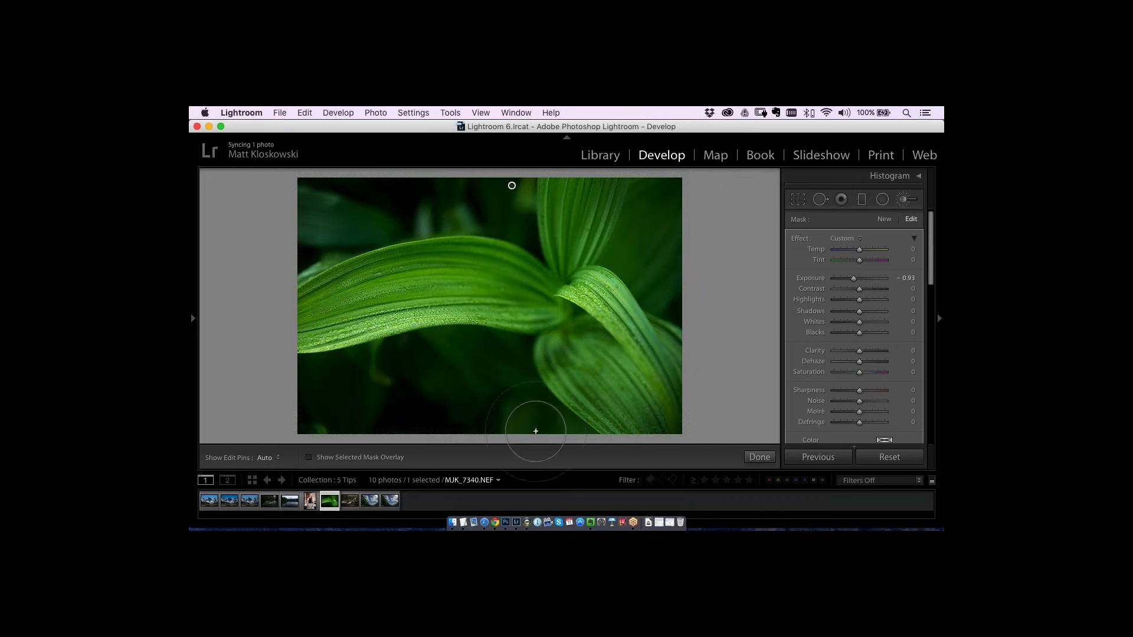
- Open avoid black clouds.jpg and brush a dark streak at Exposure −4.00 down the edge of the cloud beside the mountain
click(370, 502)
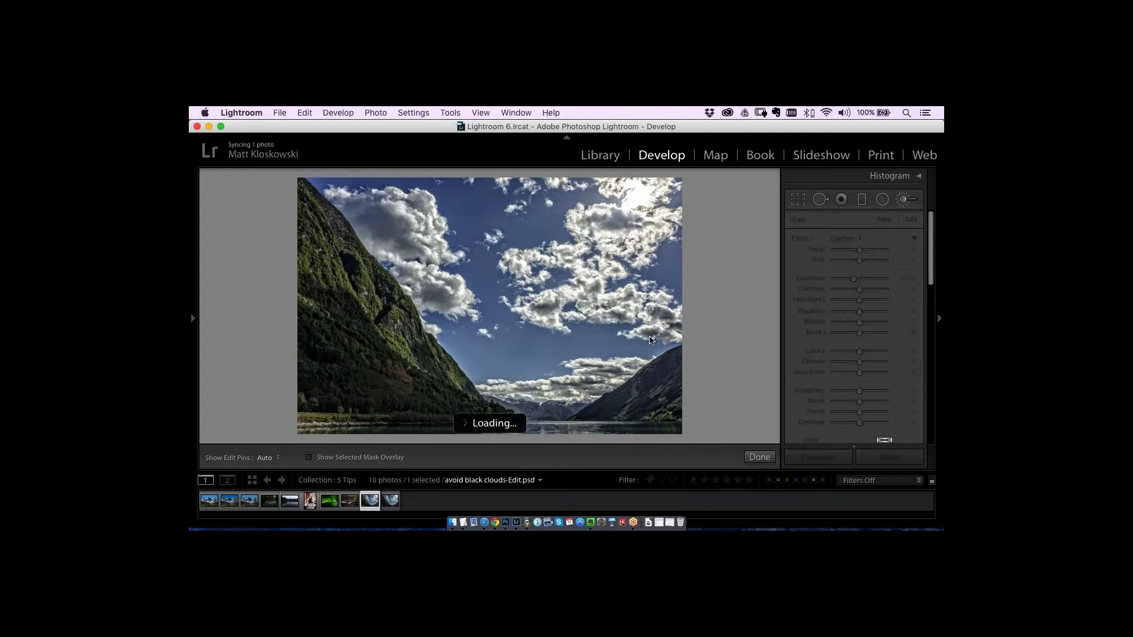
click(389, 502)
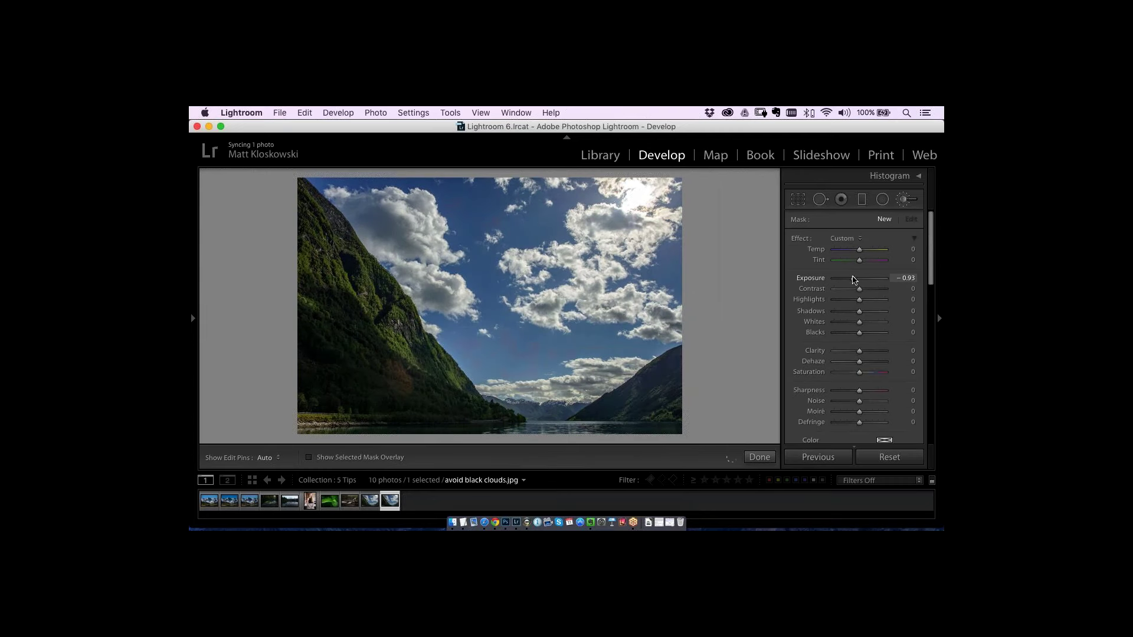
drag(853, 279, 834, 279)
key(h)
drag(433, 198, 469, 319)
key(h)
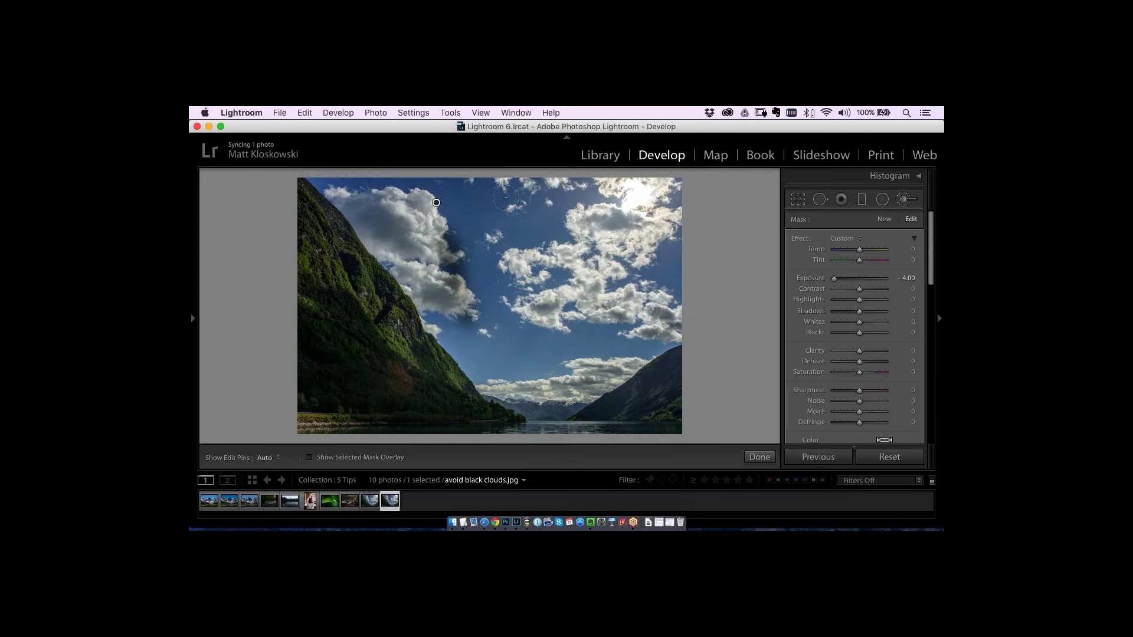
- Brush more dark streaks down through the central clouds and the cloud beside the mountain, and finish the brush adjustment
key(h)
drag(510, 190, 545, 334)
drag(427, 204, 476, 337)
key(h)
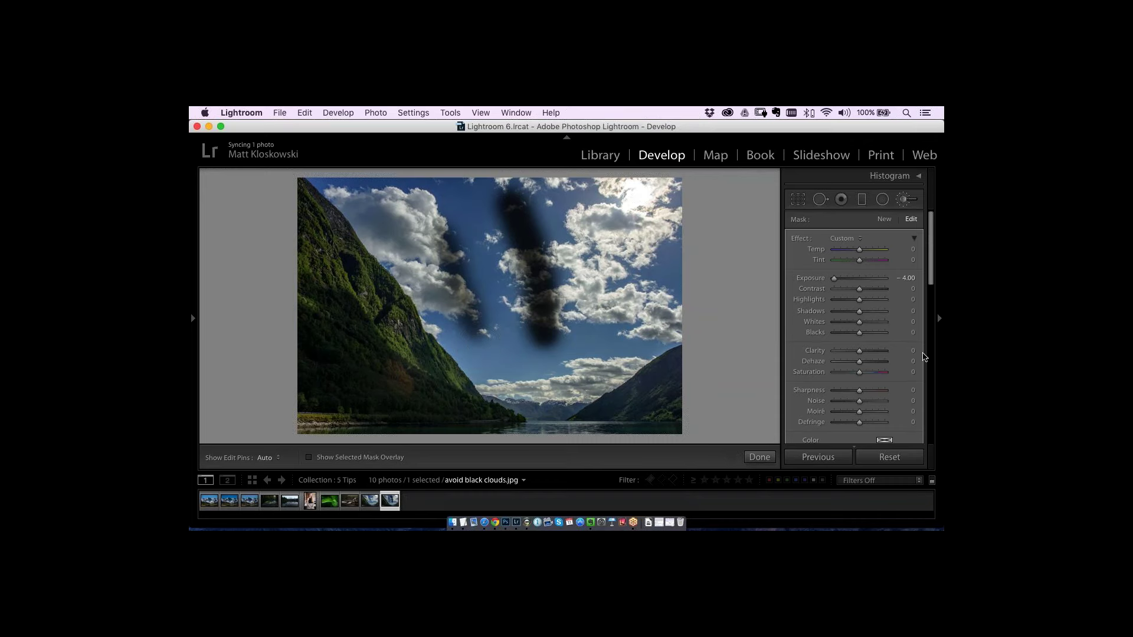
click(759, 458)
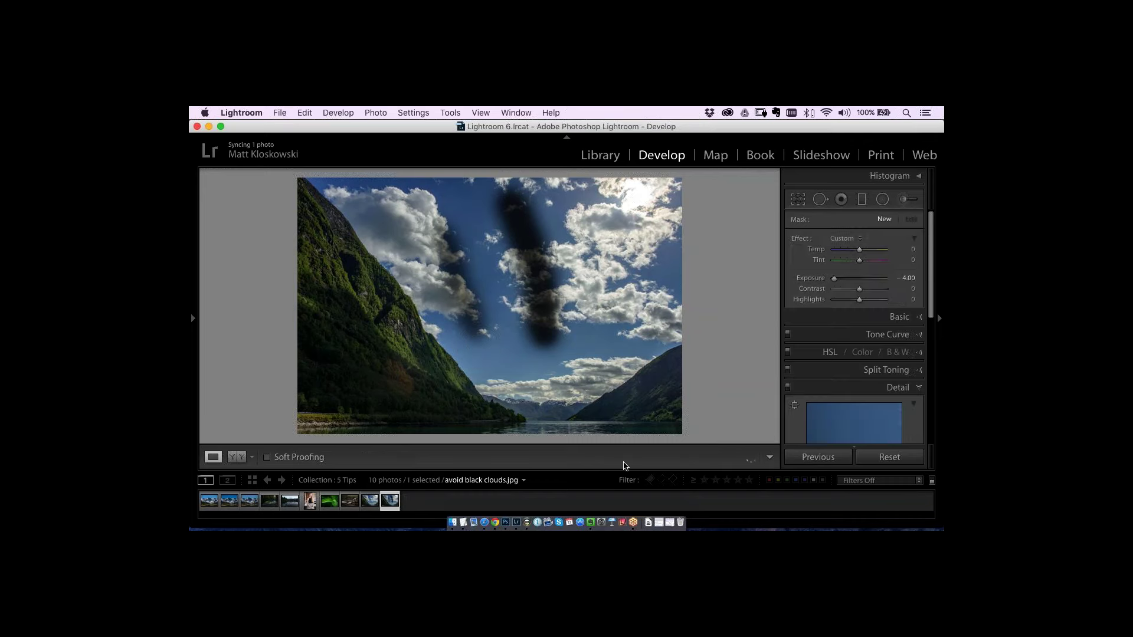
- Open the leaf photo MJK_7340.NEF and set its background brush adjustment's Exposure to −1.02
click(330, 502)
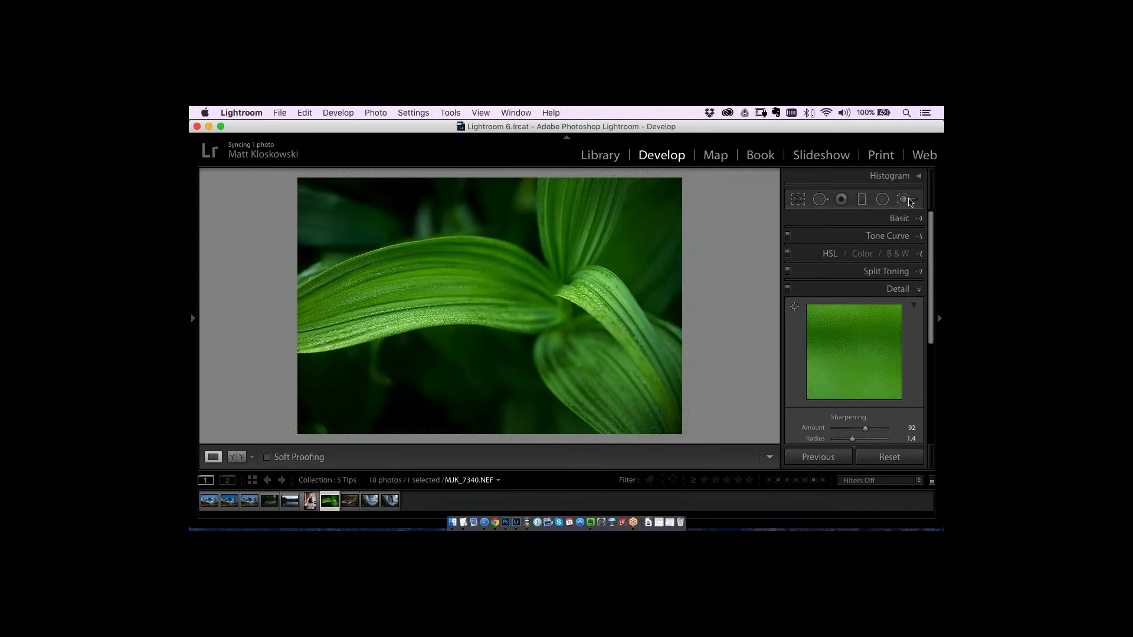
click(908, 201)
click(512, 185)
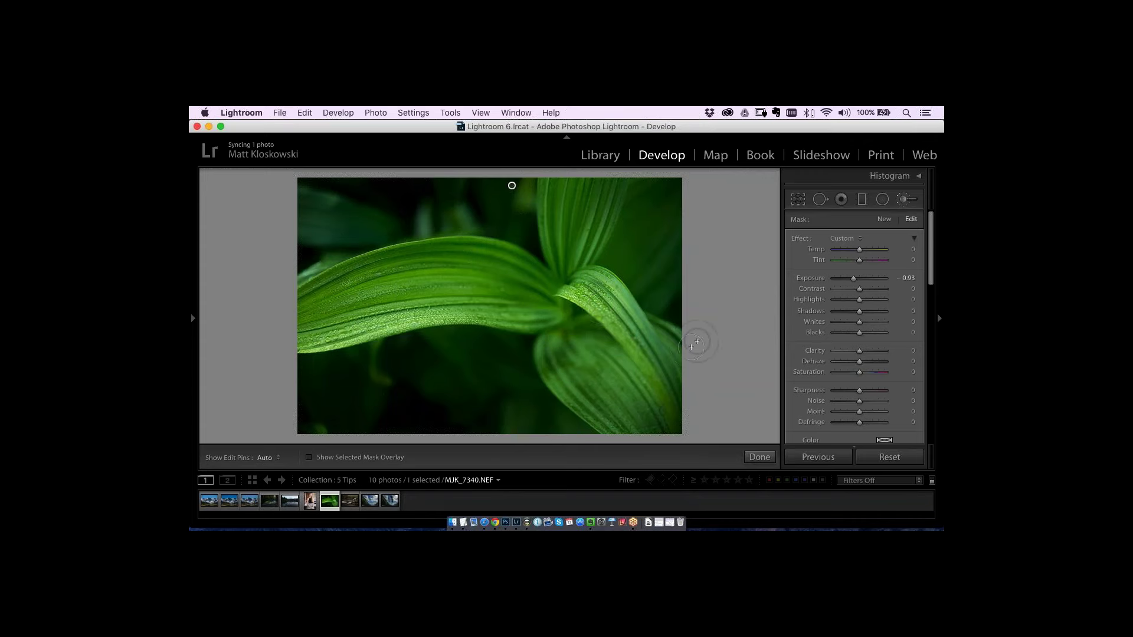
key(h)
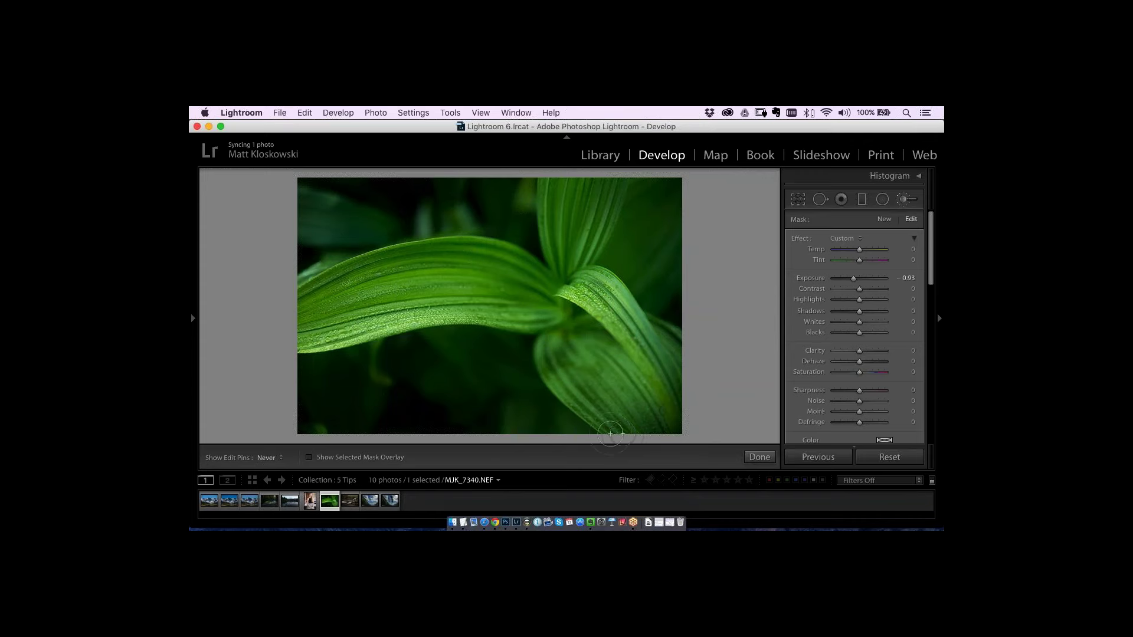
key(h)
drag(856, 281, 856, 281)
- Create a new brush adjustment at Exposure 0.79 and brush the leaf near the centre of the plant
click(885, 220)
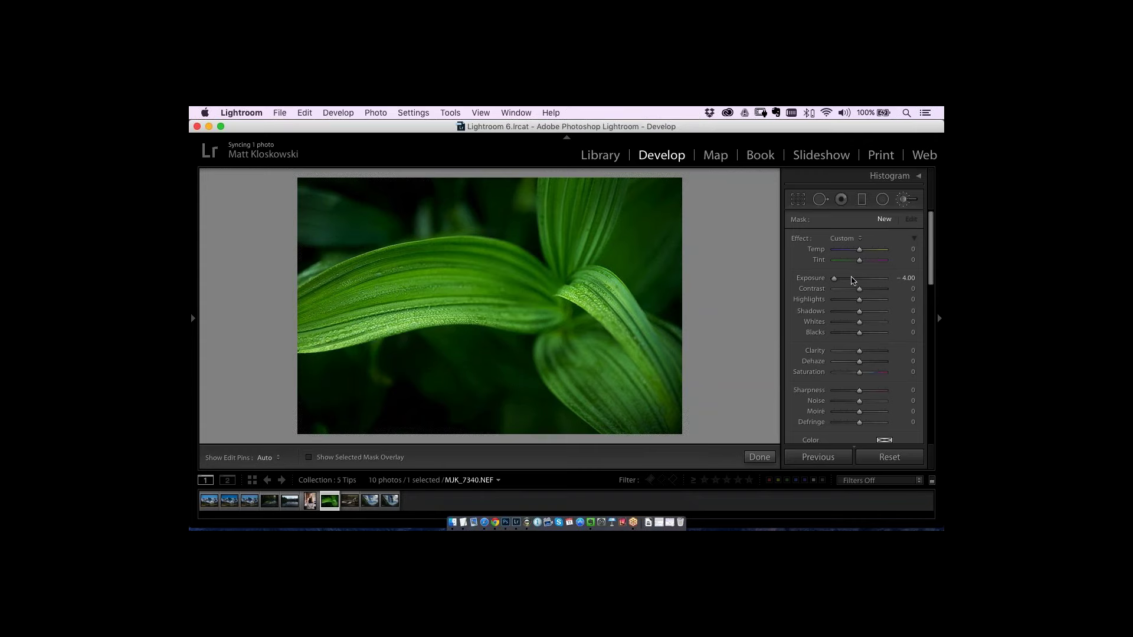
drag(852, 280, 866, 281)
click(539, 307)
- Inspect the brightened leaves with the brush pins hidden and shown, and finish the brush adjustment
key(h)
key(h)
key(h)
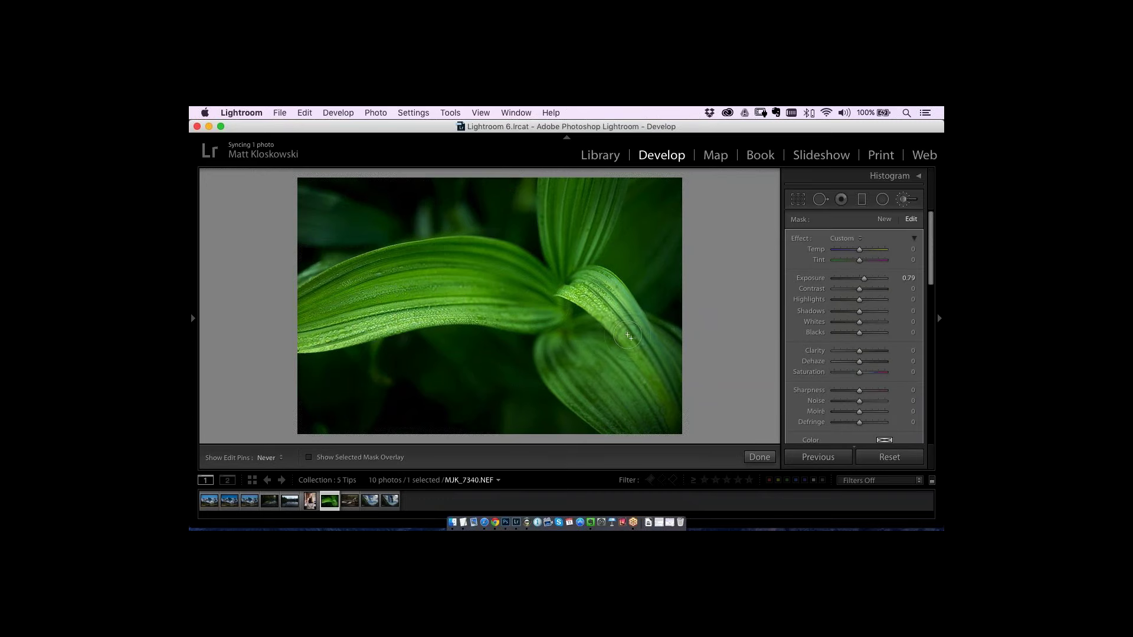
key(h)
key(h)
key(h)
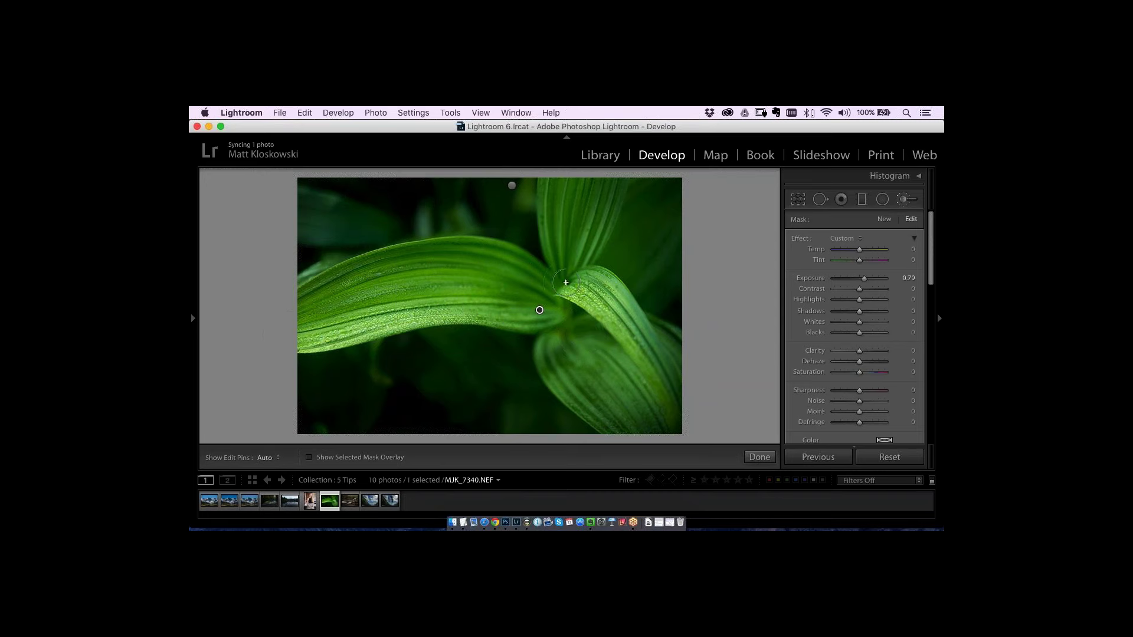
key(h)
key(h)
key(h)
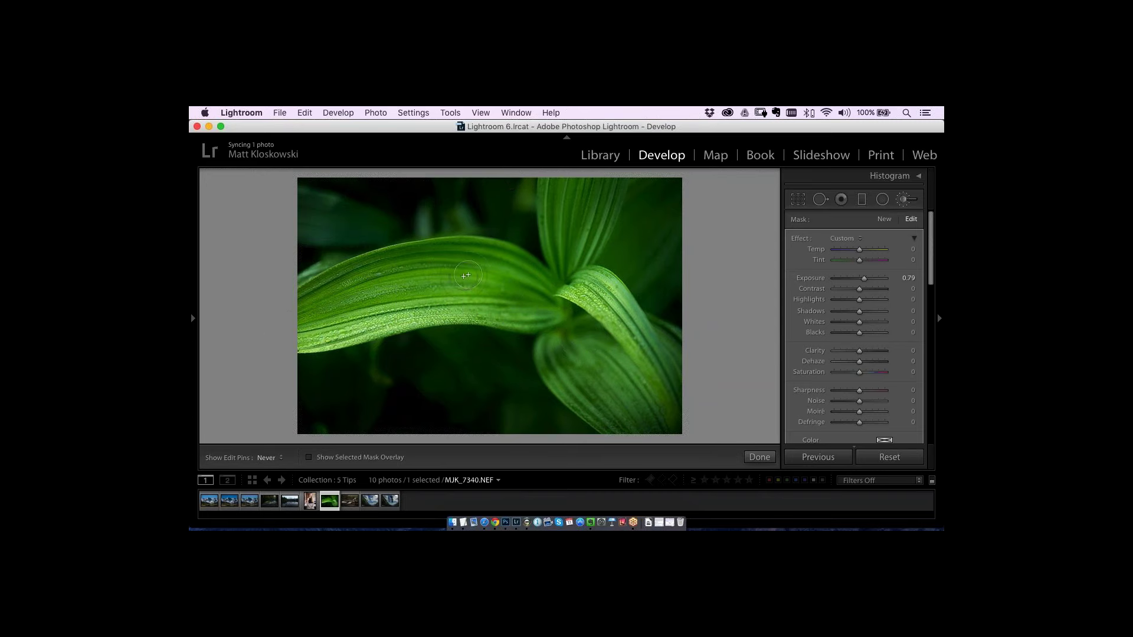
key(h)
scroll(911, 298, down, 3)
key(k)
scroll(901, 308, down, 5)
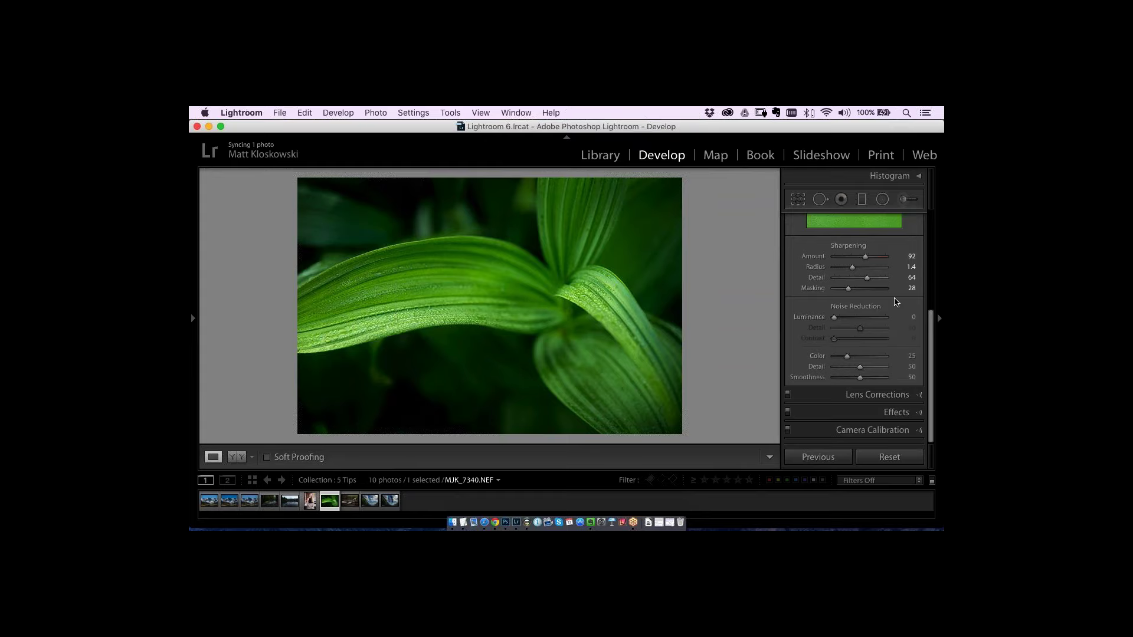
- Compare the leaf photo before and after editing, with the panels hidden and the lights out, and restore the normal view
key(shift+Tab)
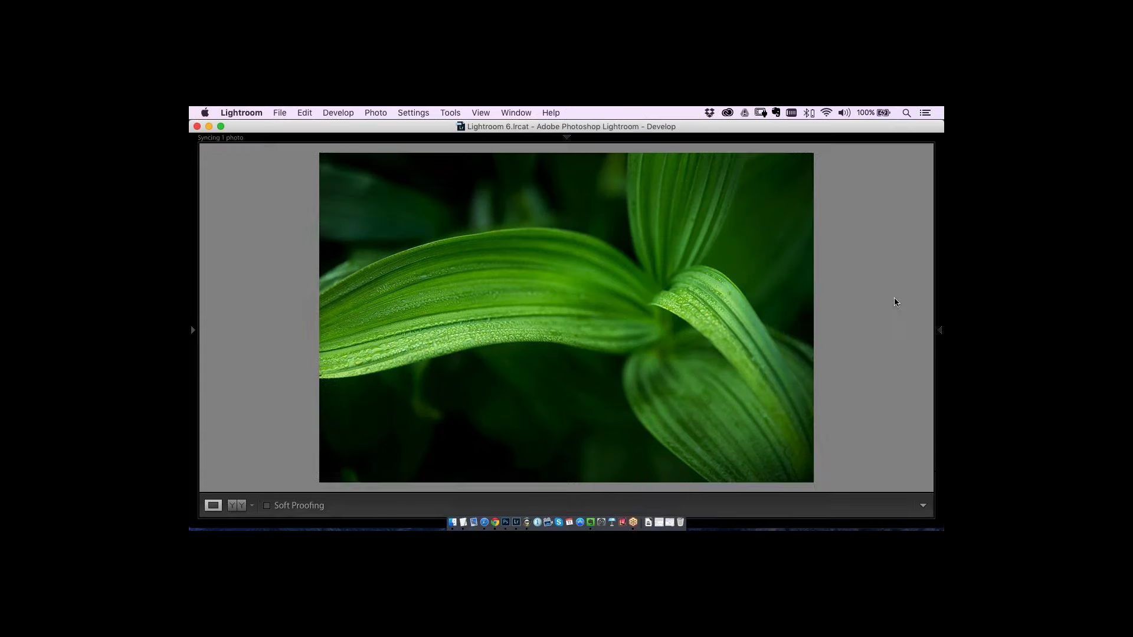
key(l)
key(l)
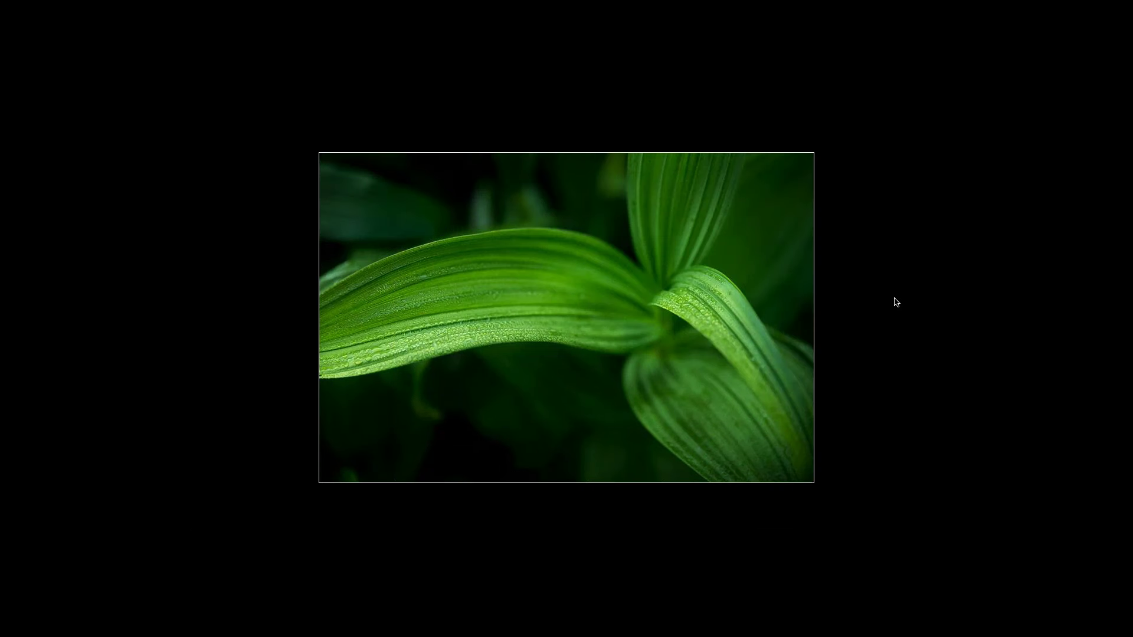
key(backslash)
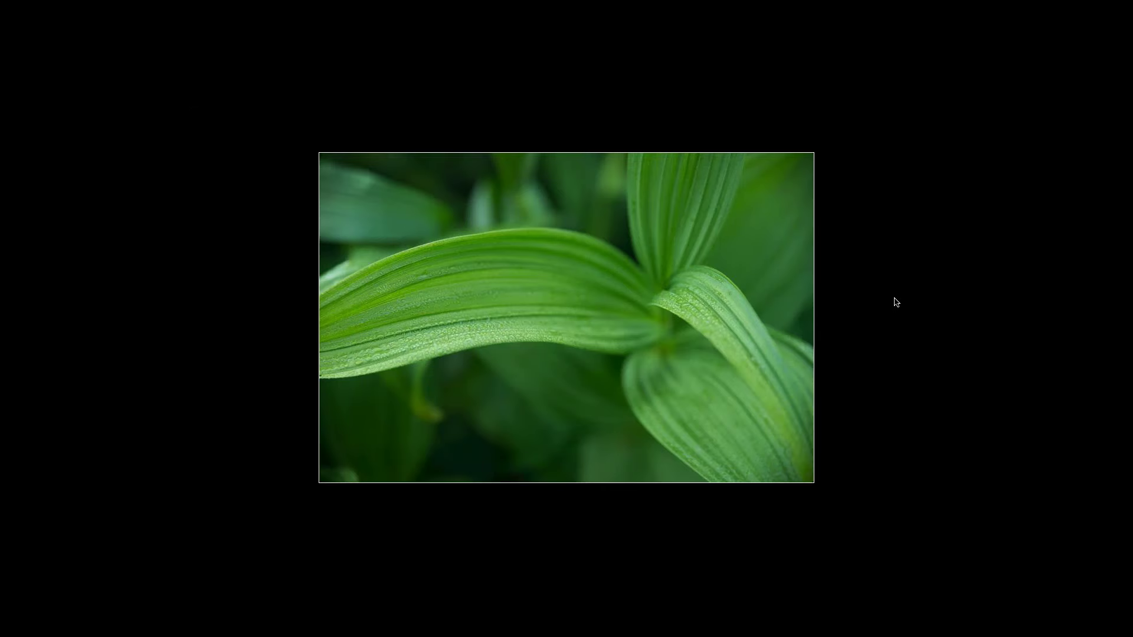
key(backslash)
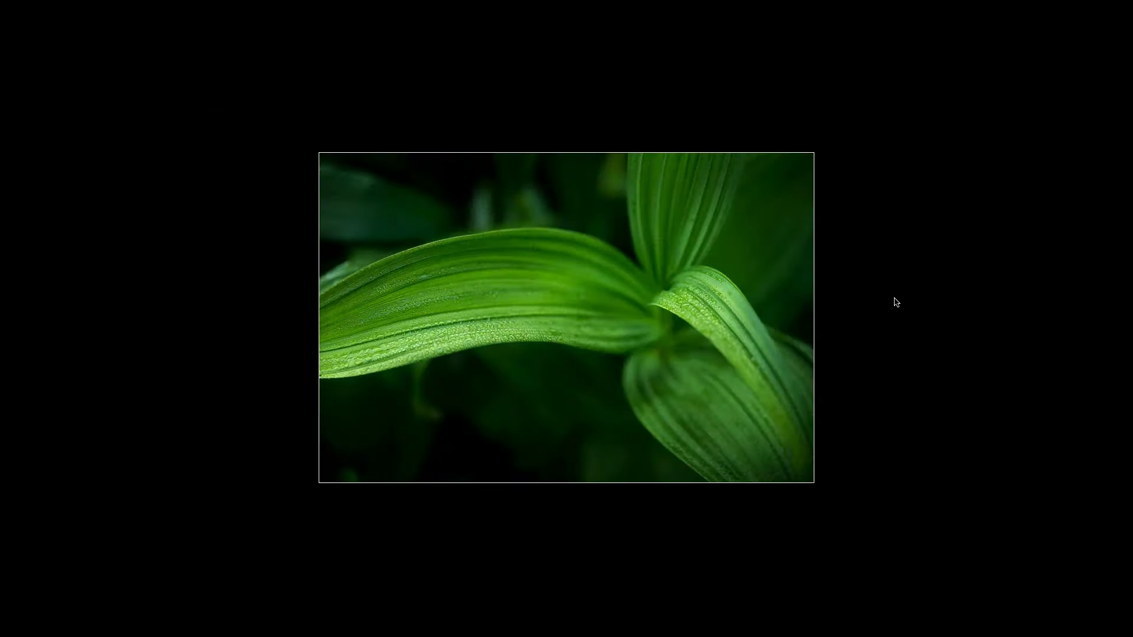
key(backslash)
key(backslash)
key(l)
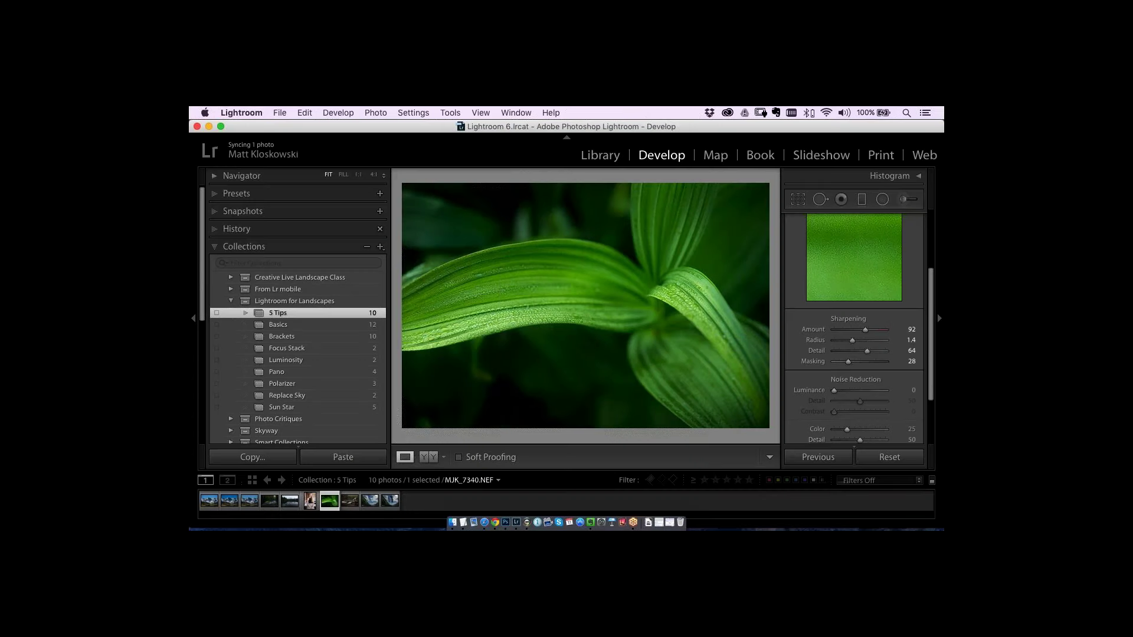
- Switch to ON1 Photo 10, return to the thumbnail view and open the Death Valley favorites folder
click(632, 524)
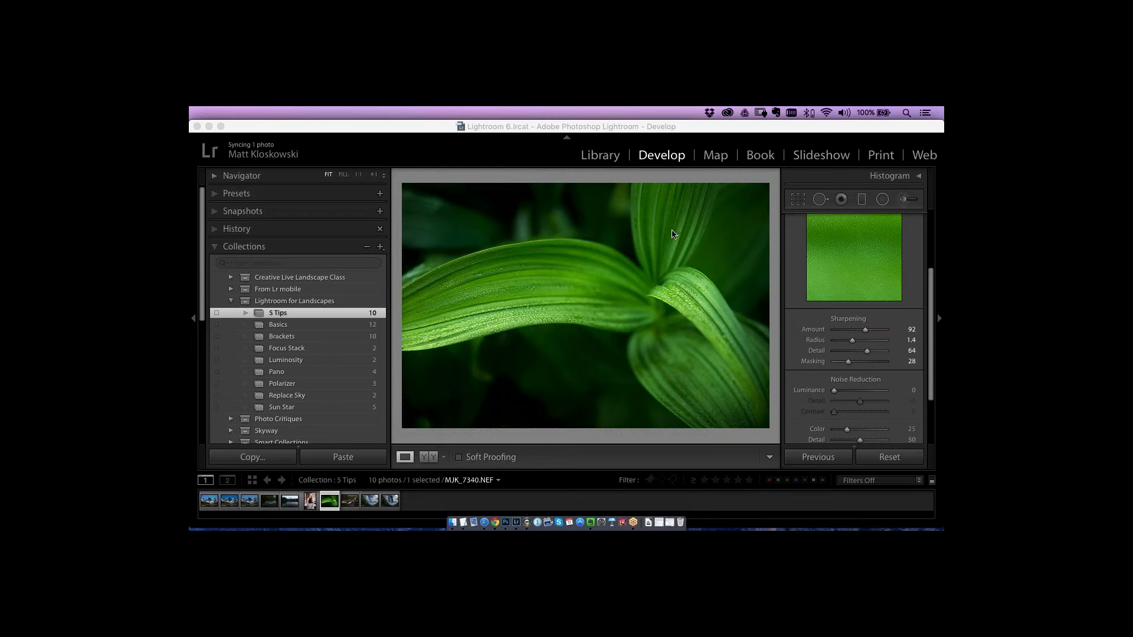
click(533, 521)
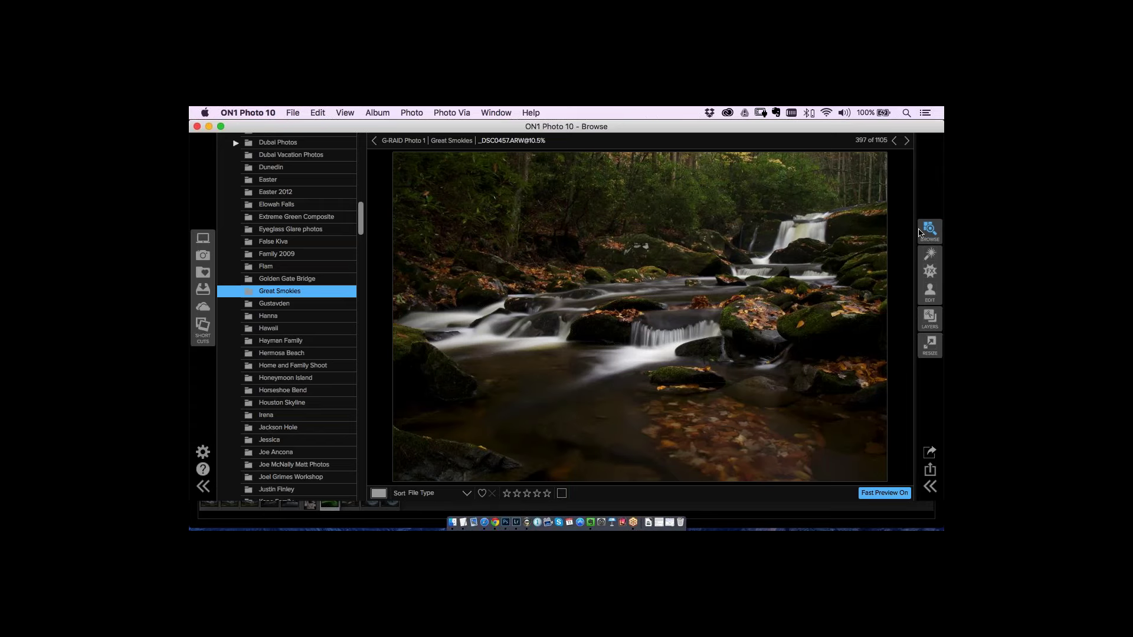
double_click(805, 251)
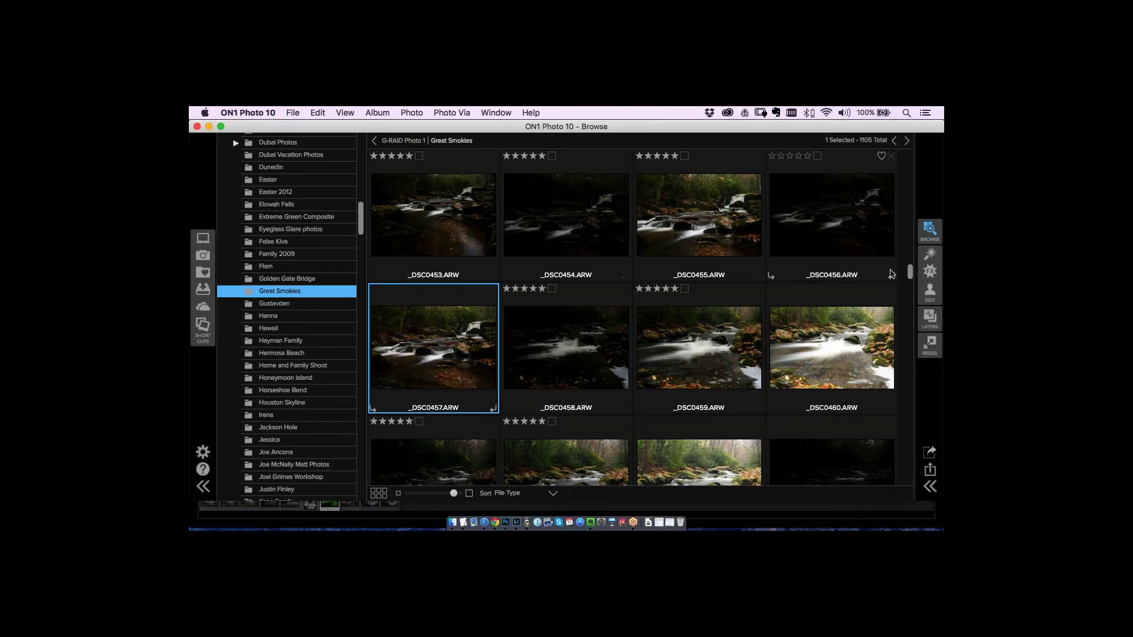
scroll(911, 273, up, 10)
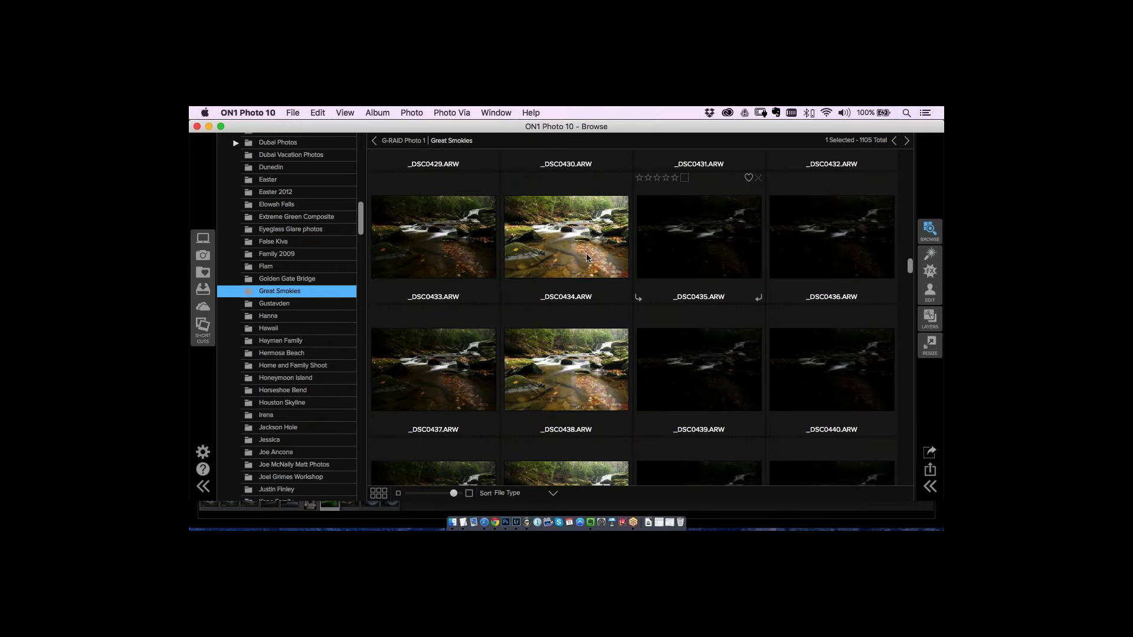
scroll(306, 171, up, 15)
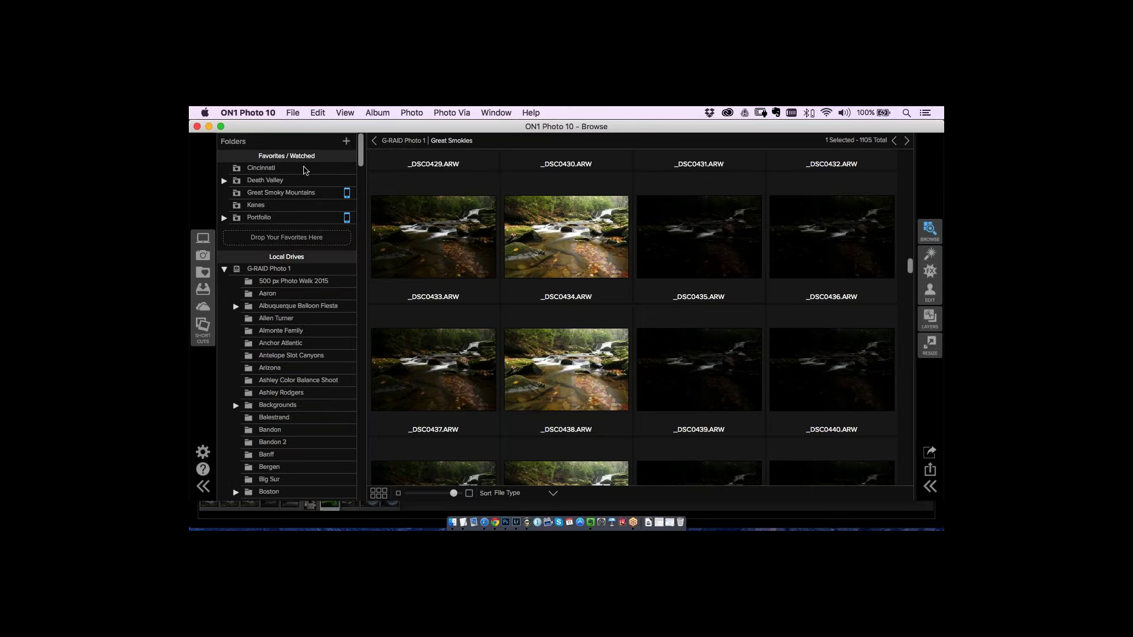
click(260, 183)
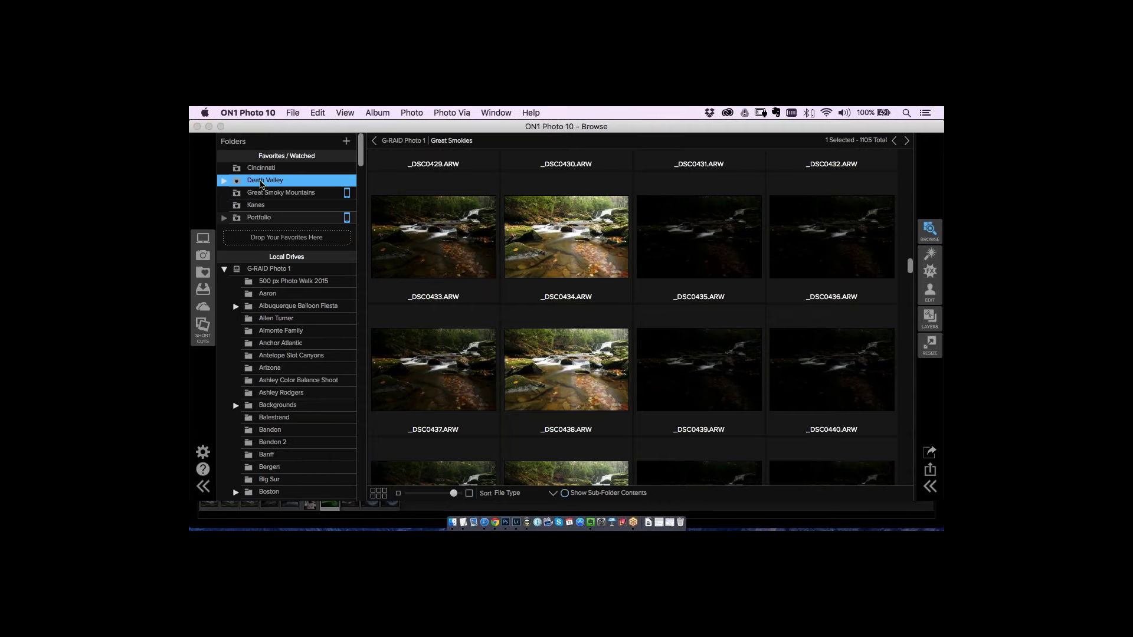
drag(910, 190, 908, 154)
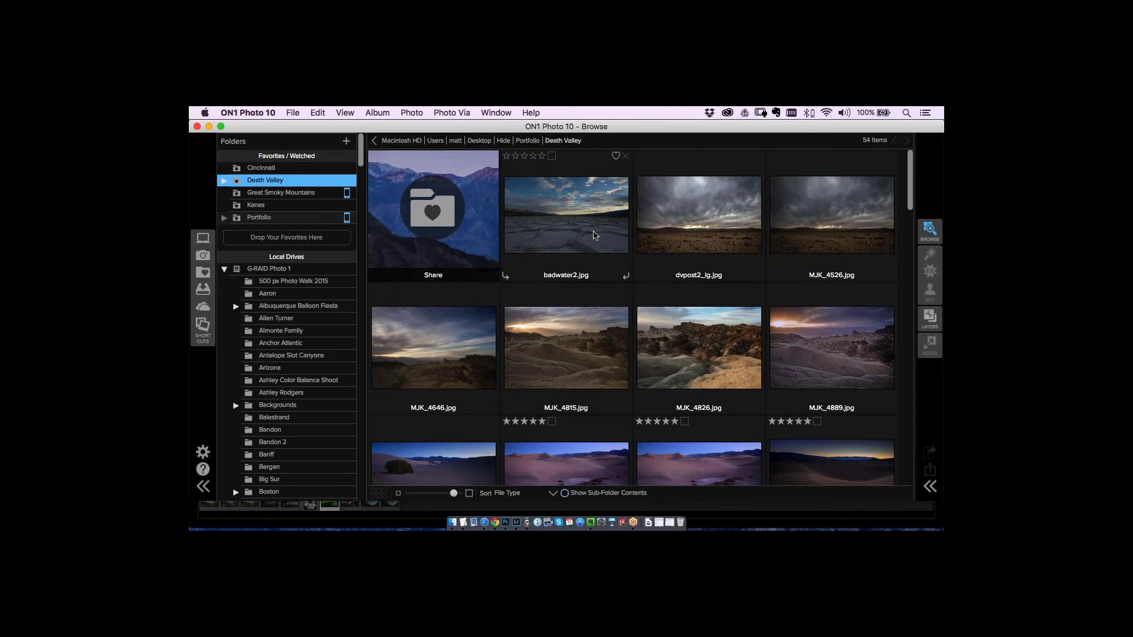
- Page through the Death Valley photos at full size from badwater2.jpg to MJK_5214.jpg, and go back to the thumbnails
double_click(591, 236)
key(Right)
key(Right)
key(Right)
key(Right)
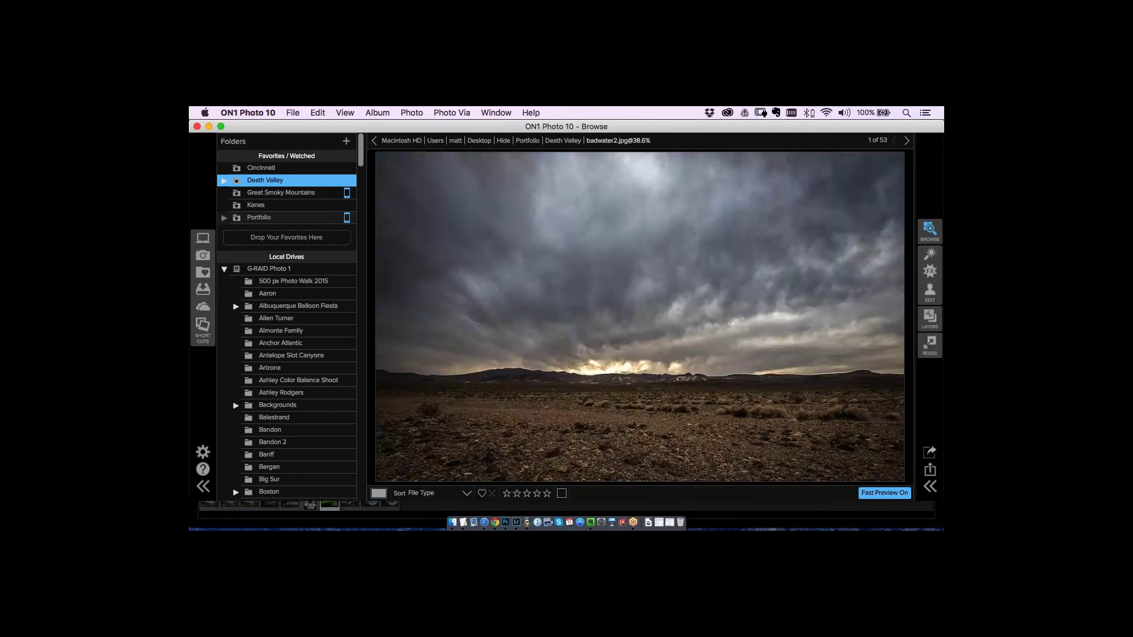
key(Right)
key(Right)
key(Right)
key(Right)
key(Right)
key(Right)
key(Right)
key(Right)
key(Right)
key(Right)
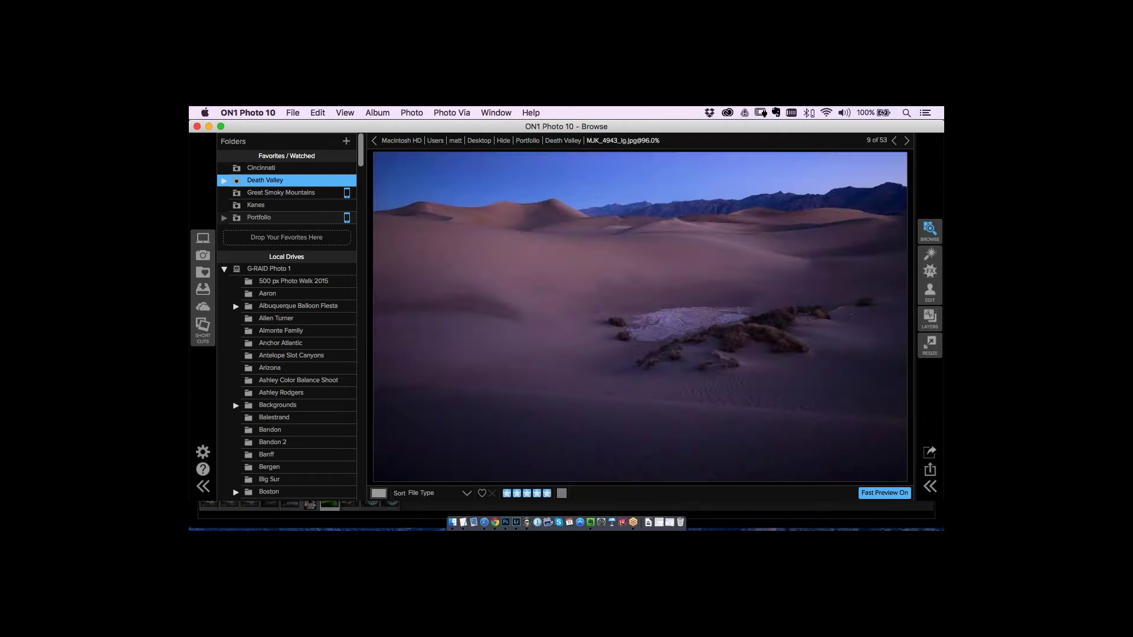
key(Right)
key(Right)
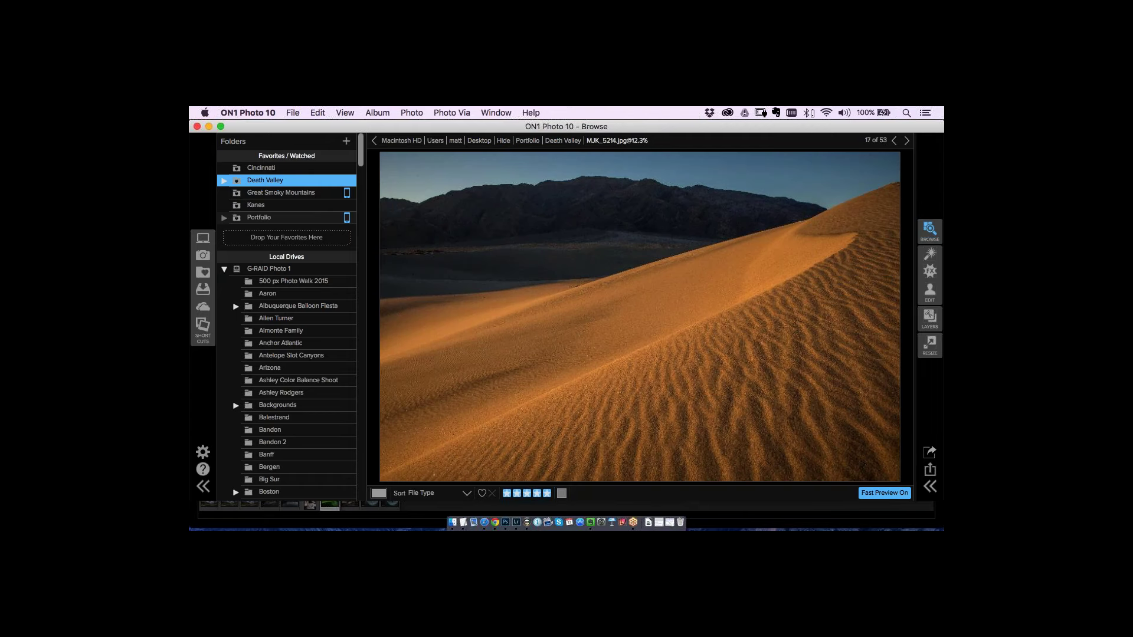
key(g)
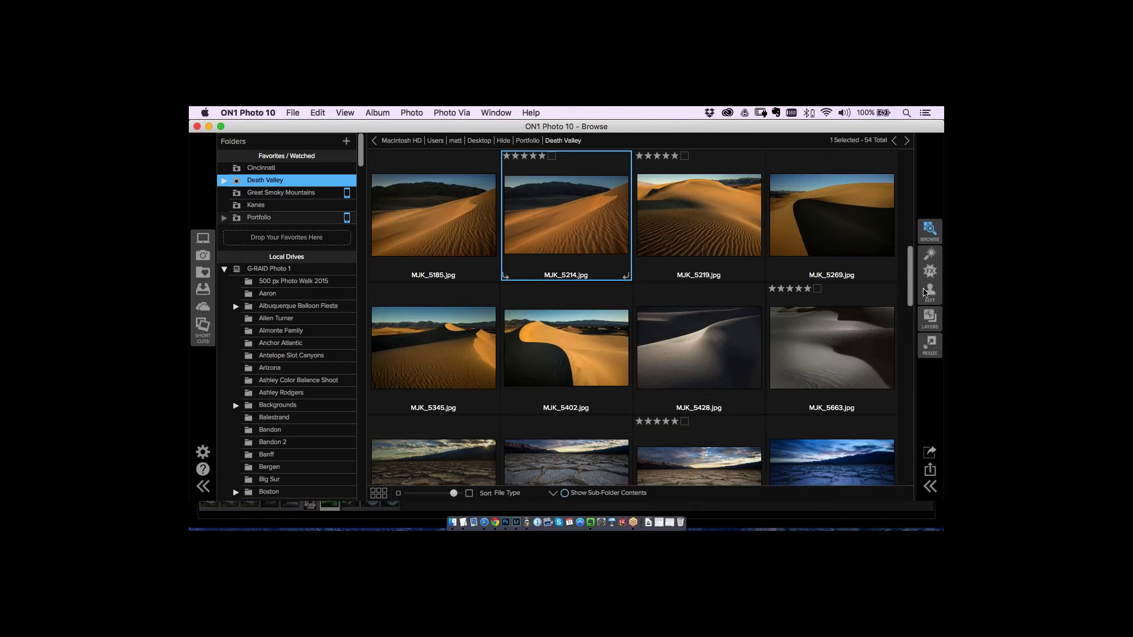
- Switch back to Lightroom and check the available photo commands without running one
click(516, 523)
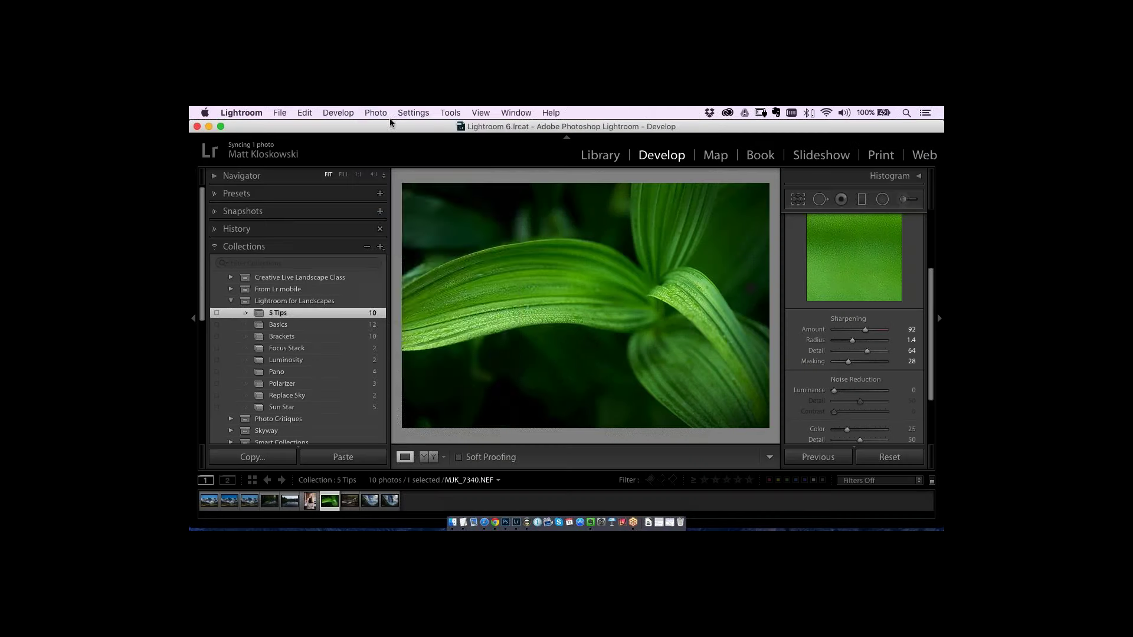
click(378, 114)
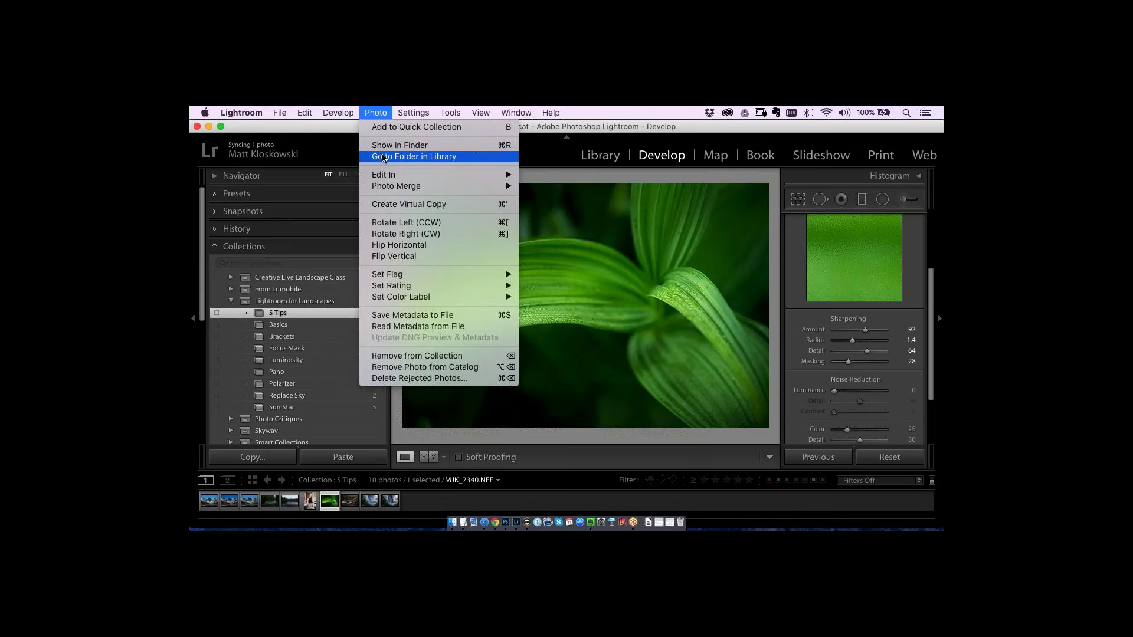
click(381, 113)
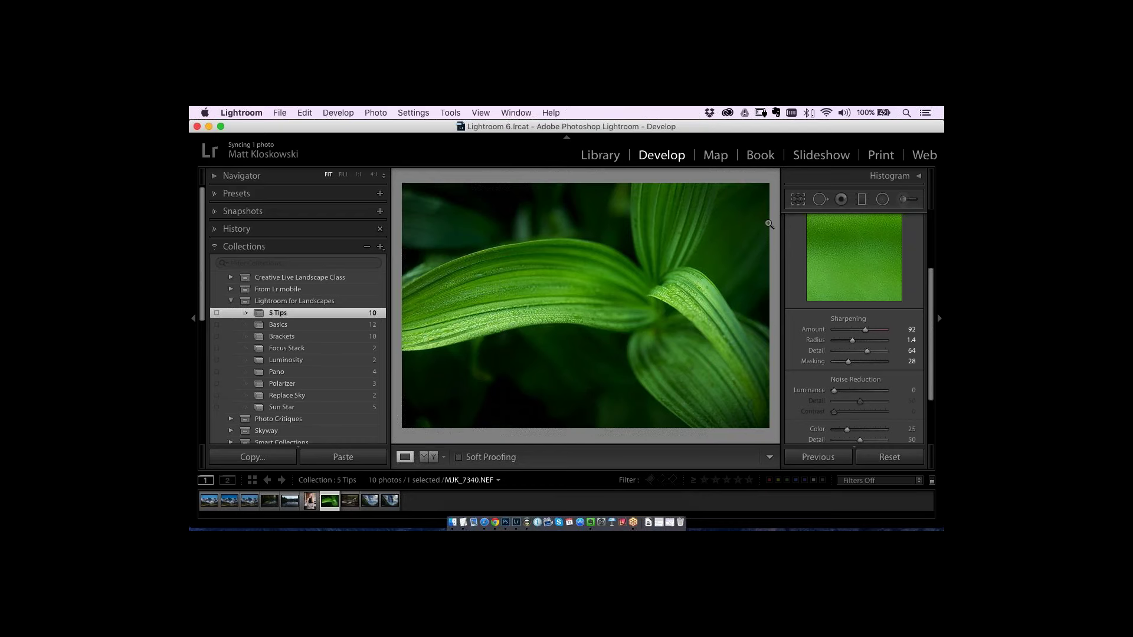
- Reopen the Adjustment Brush on the leaf photo and show the mask overlay of the background adjustment
click(905, 200)
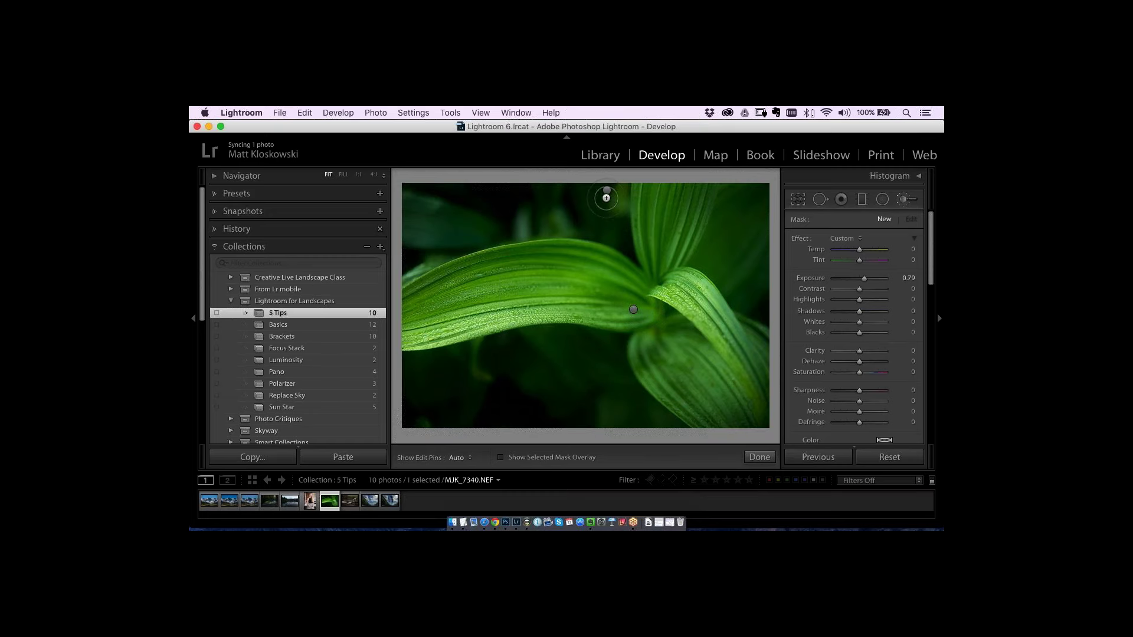
mouse_move(608, 193)
mouse_move(635, 312)
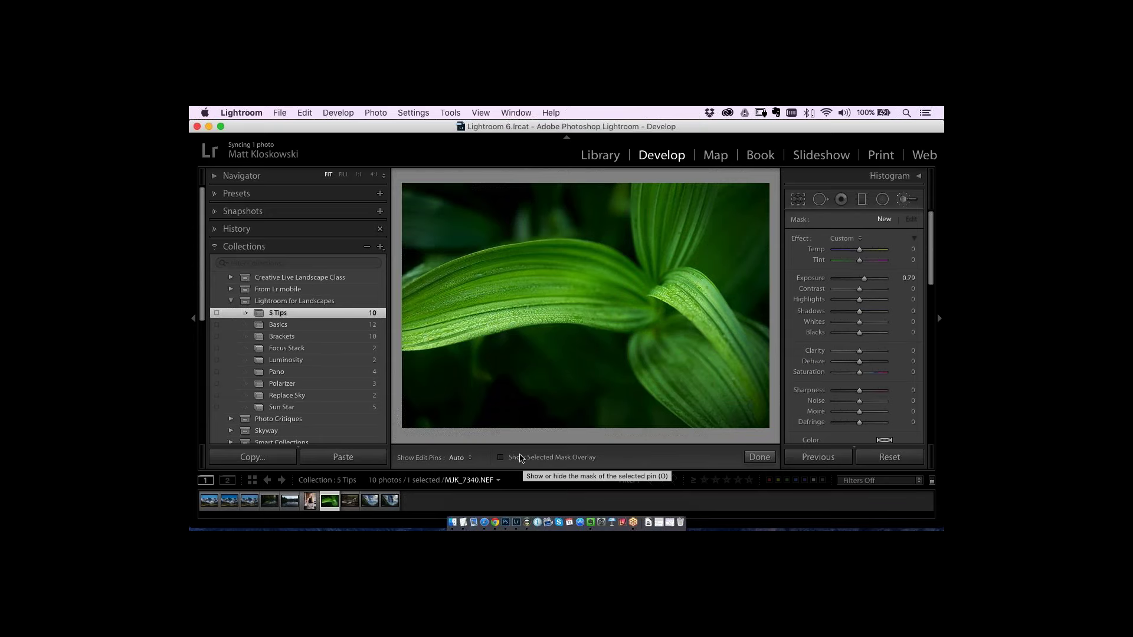
click(519, 458)
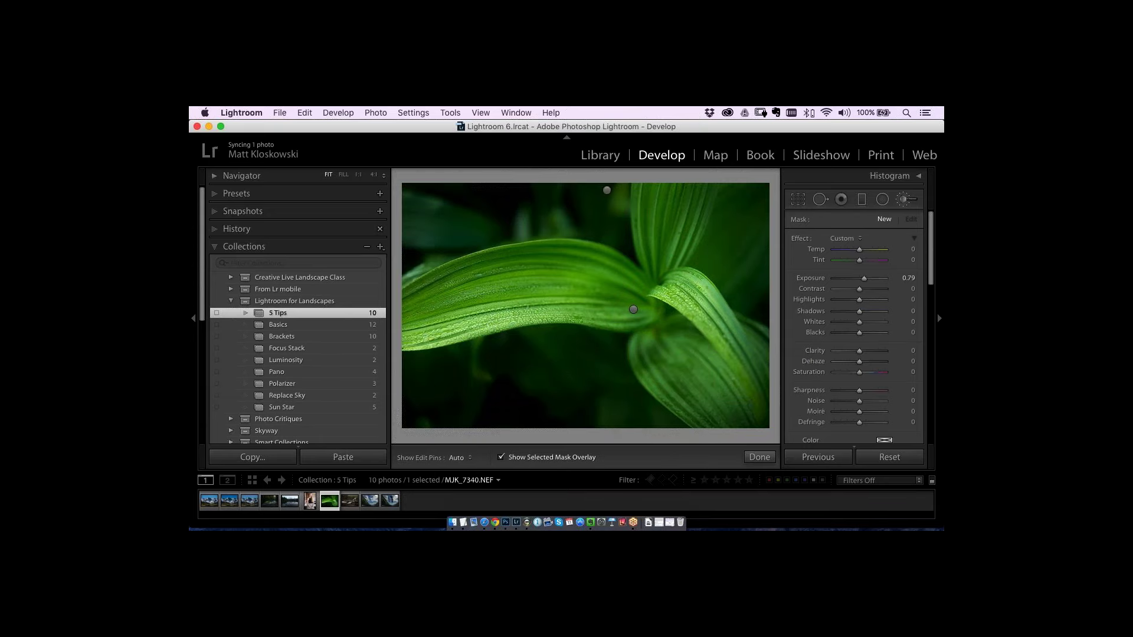
click(606, 190)
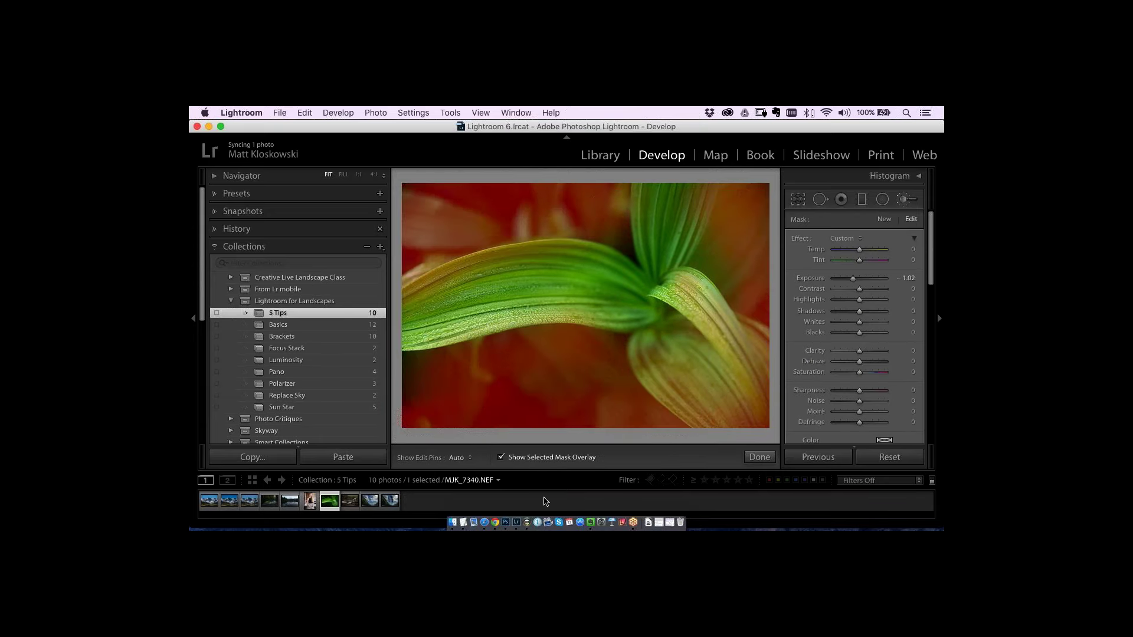
- Compare the leaf photo with the background mask overlay on and off, select the leaf brush adjustment and finish with the overlay off
click(501, 459)
click(503, 458)
click(502, 459)
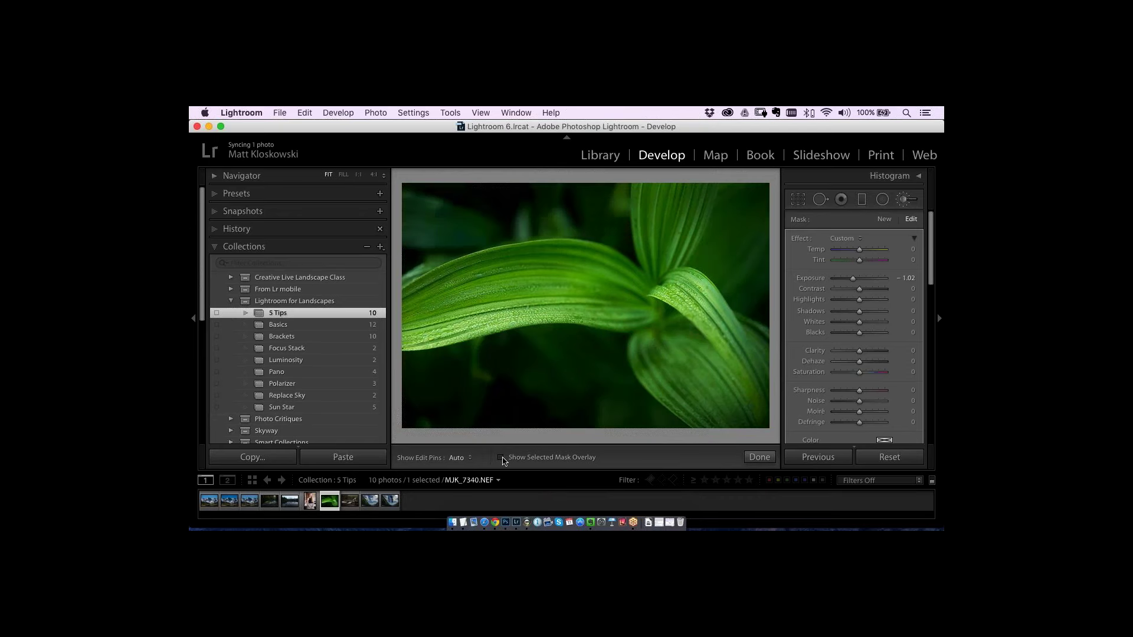
click(502, 459)
click(502, 458)
click(502, 458)
click(501, 459)
click(501, 458)
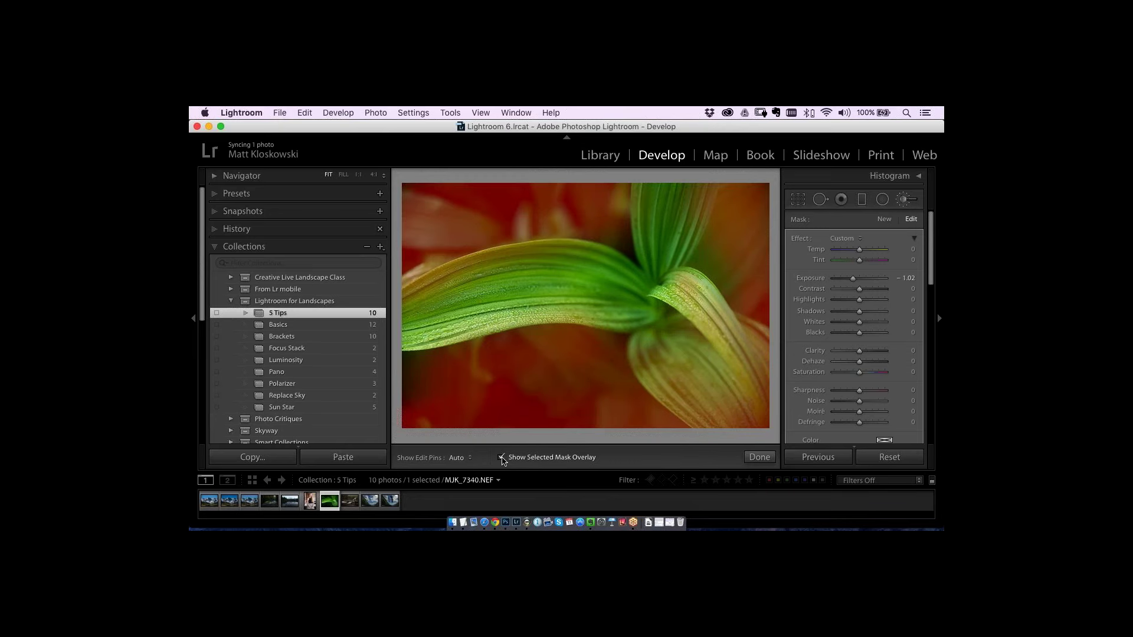
click(502, 459)
click(501, 459)
click(502, 459)
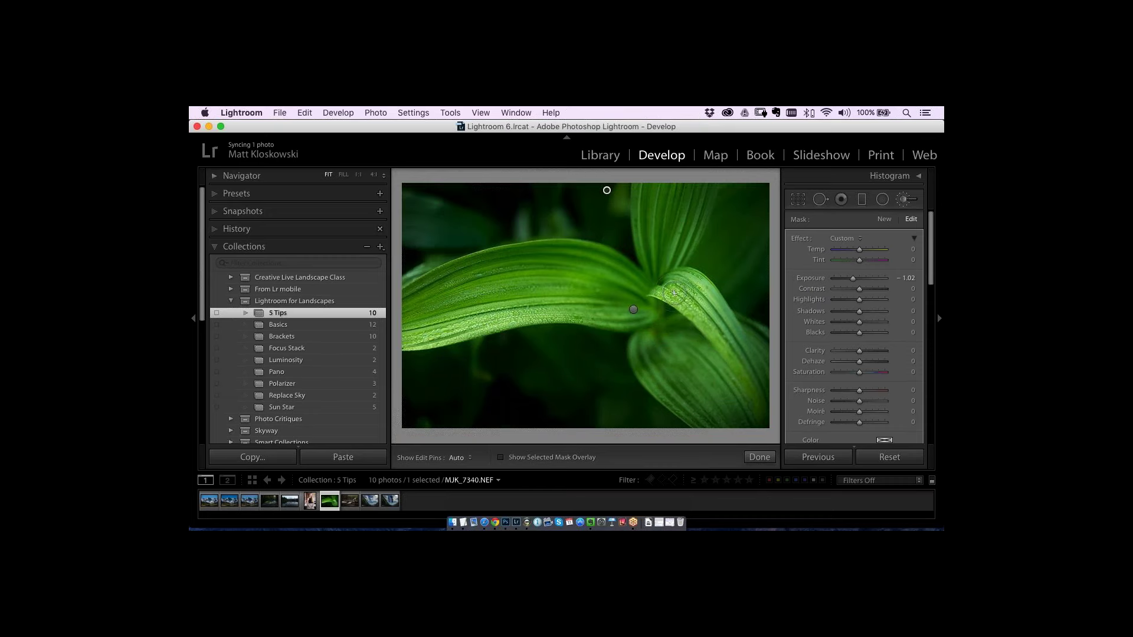
click(633, 309)
click(759, 457)
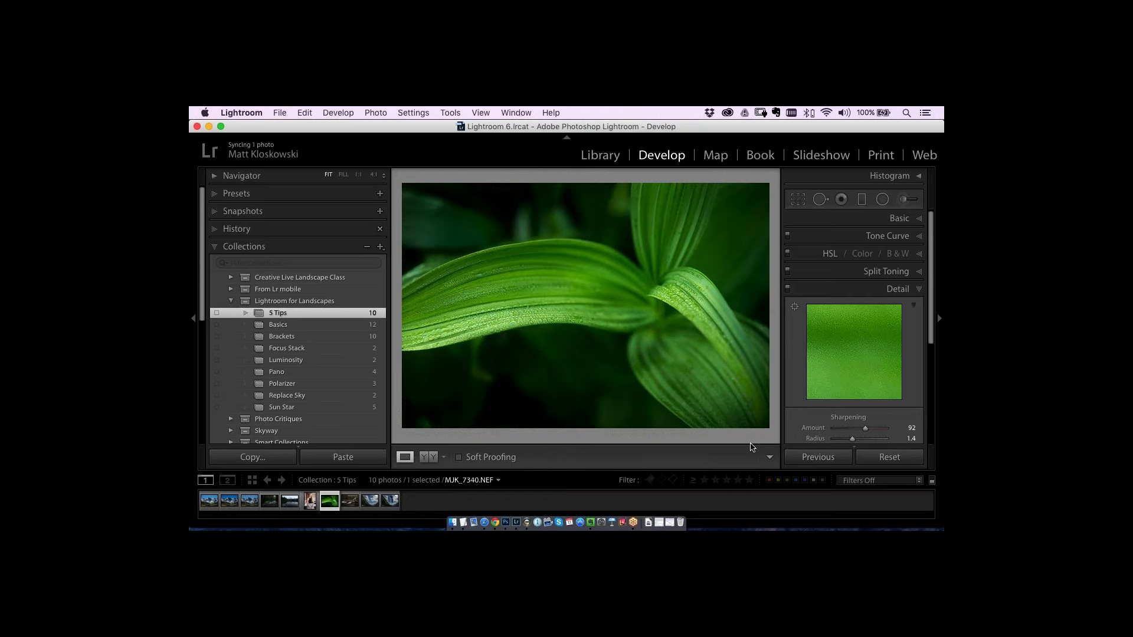
- Open the forest stream photo _DSC0455.ARW and return to the library thumbnails
click(350, 502)
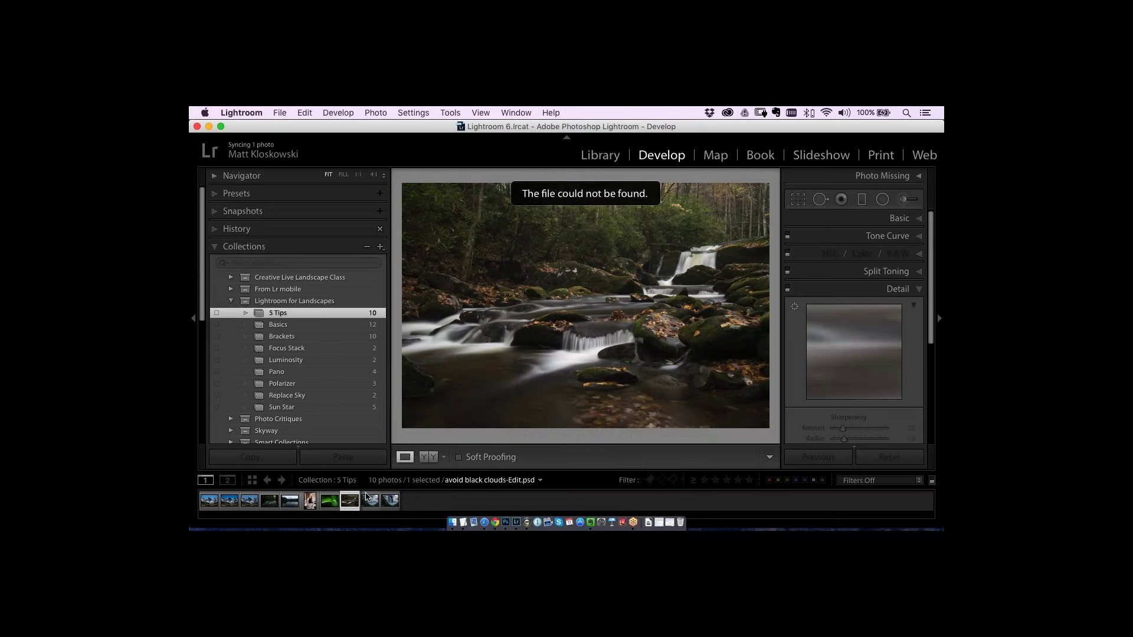
click(907, 113)
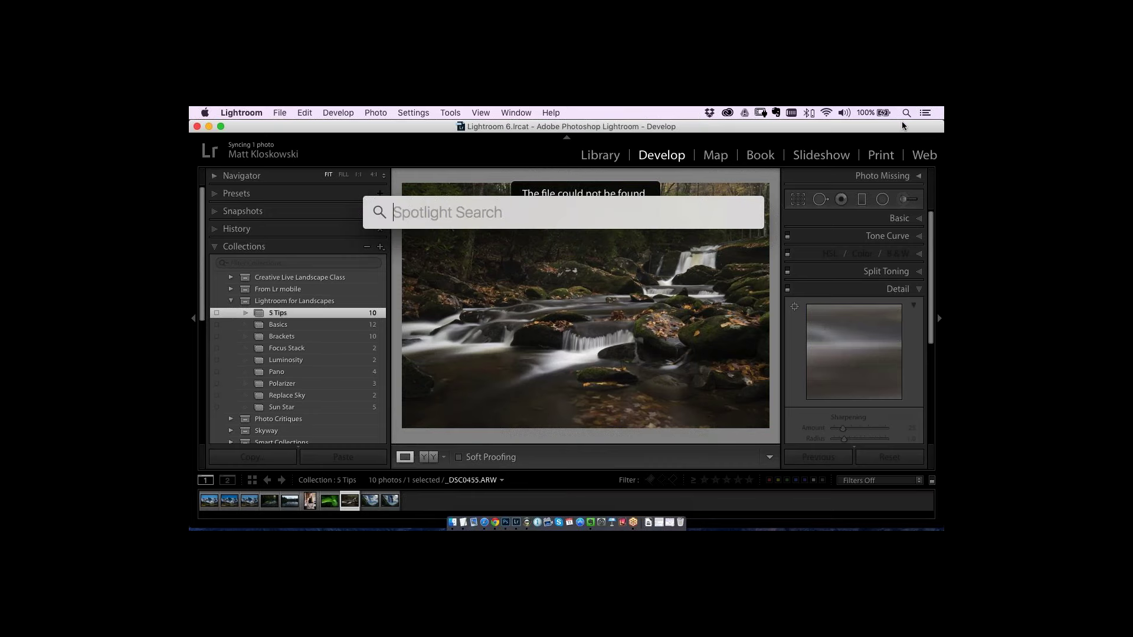
key(Escape)
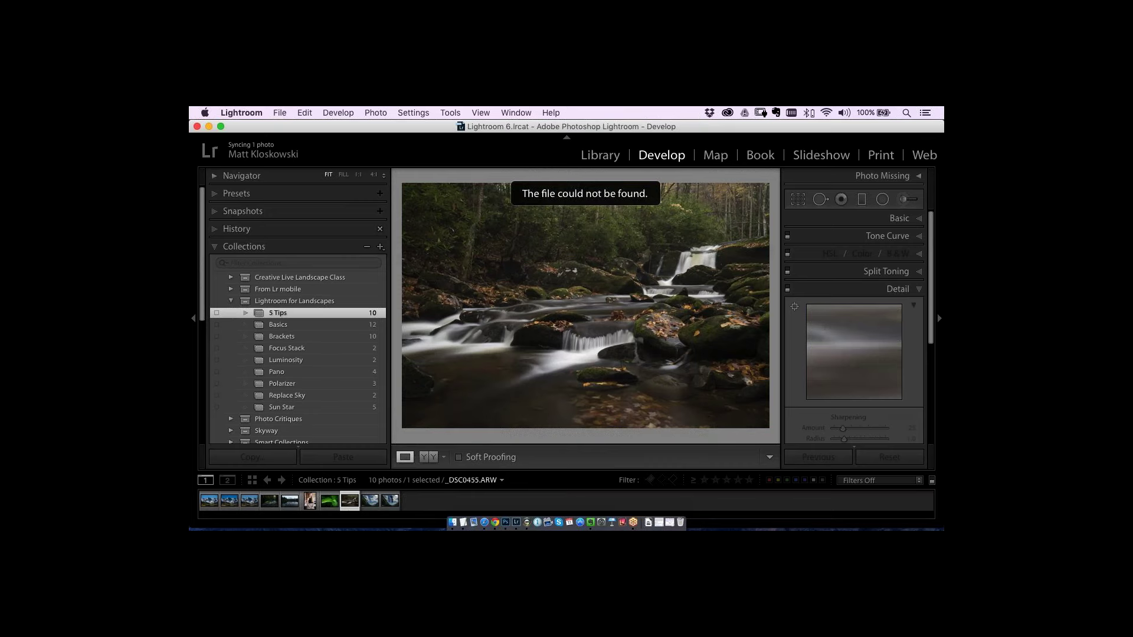
key(g)
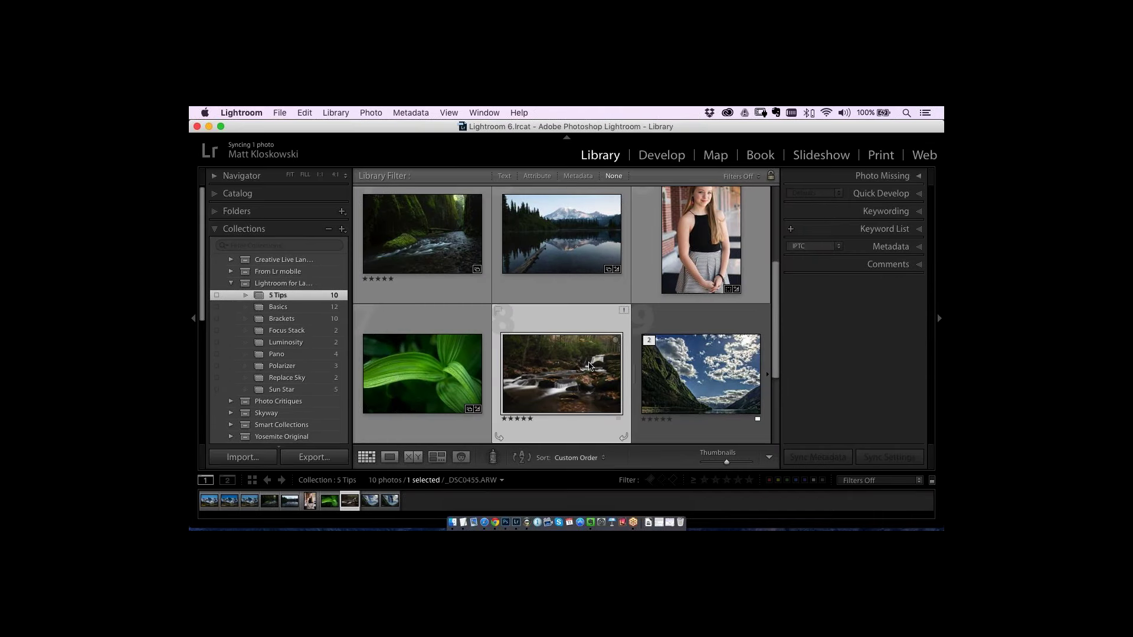
- Relink the missing stream photo to _DSC0455.ARW in the Great Smokies folder, with finding nearby missing photos enabled
click(624, 310)
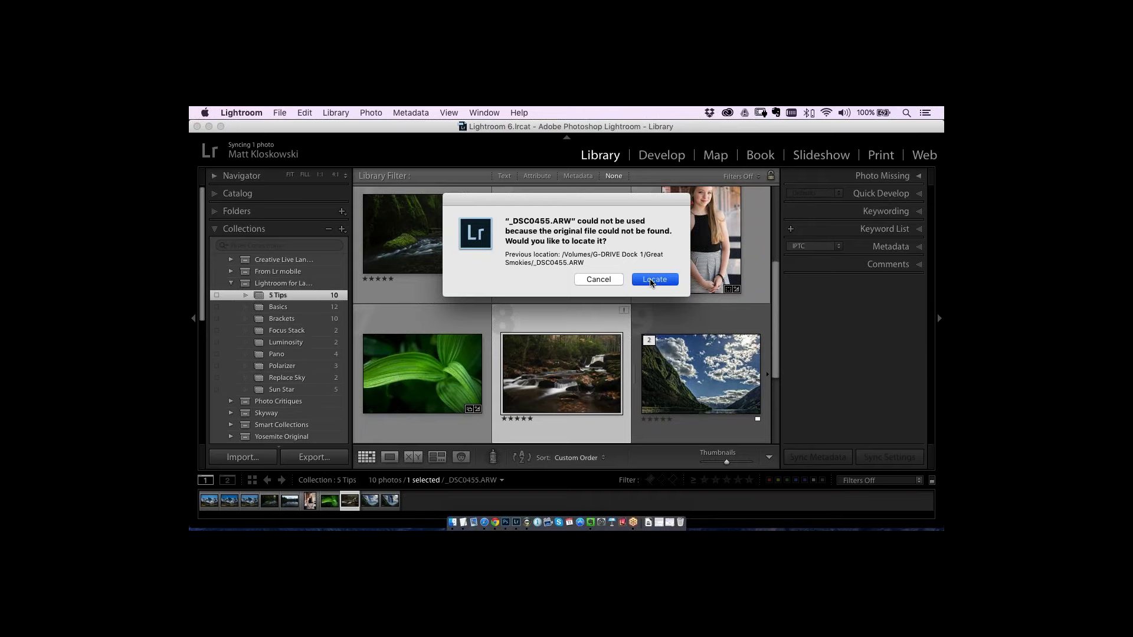
click(651, 281)
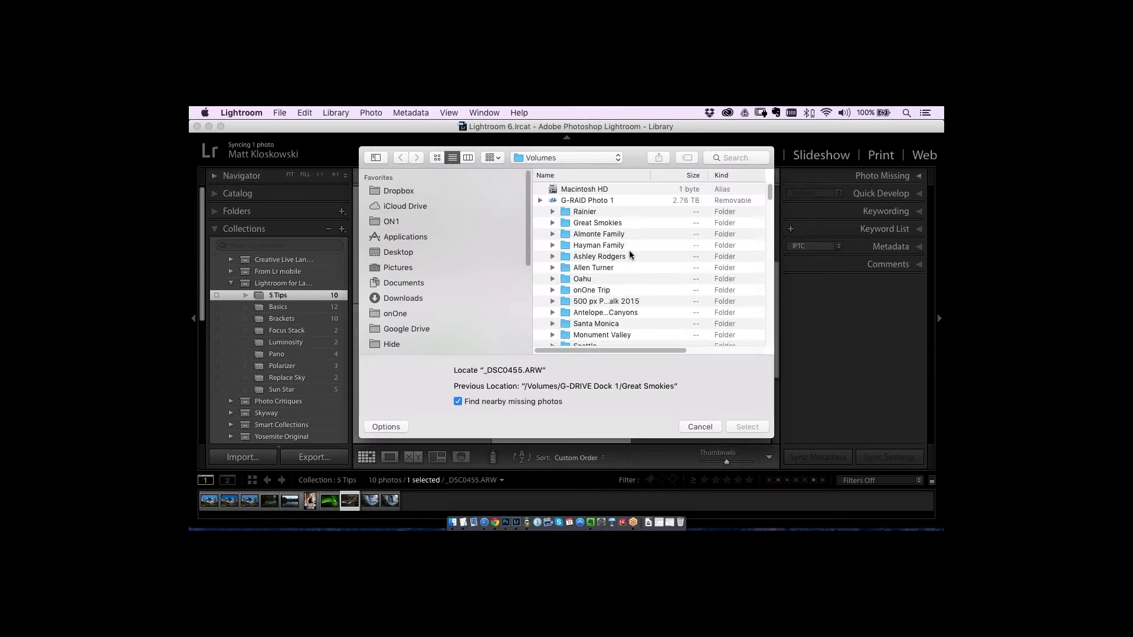
drag(767, 205, 764, 286)
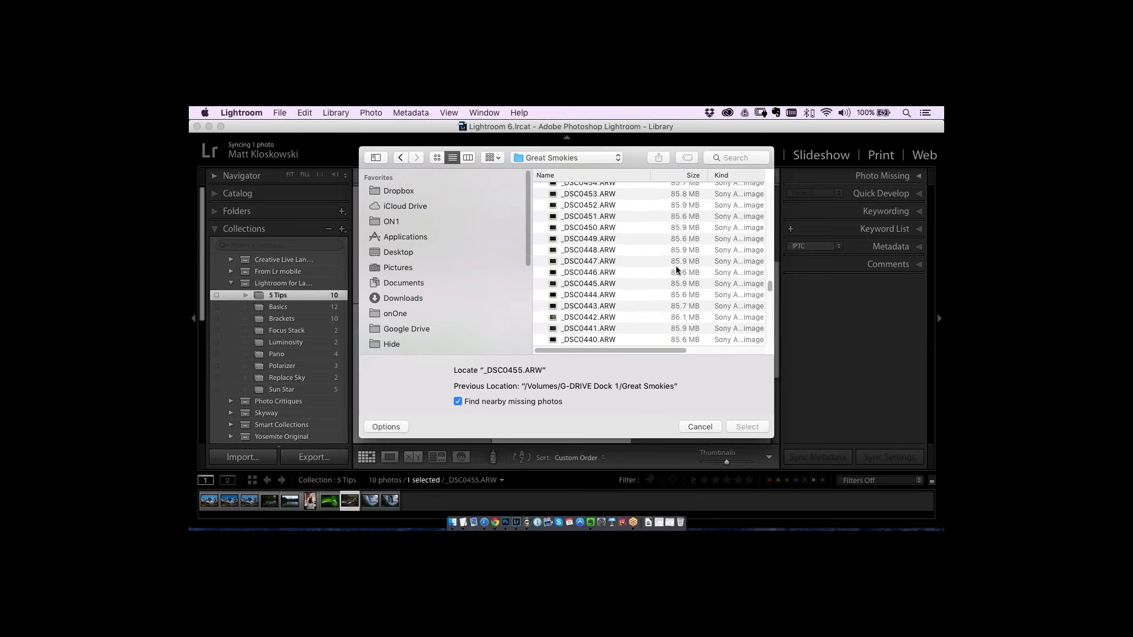
click(587, 193)
key(Up)
key(Up)
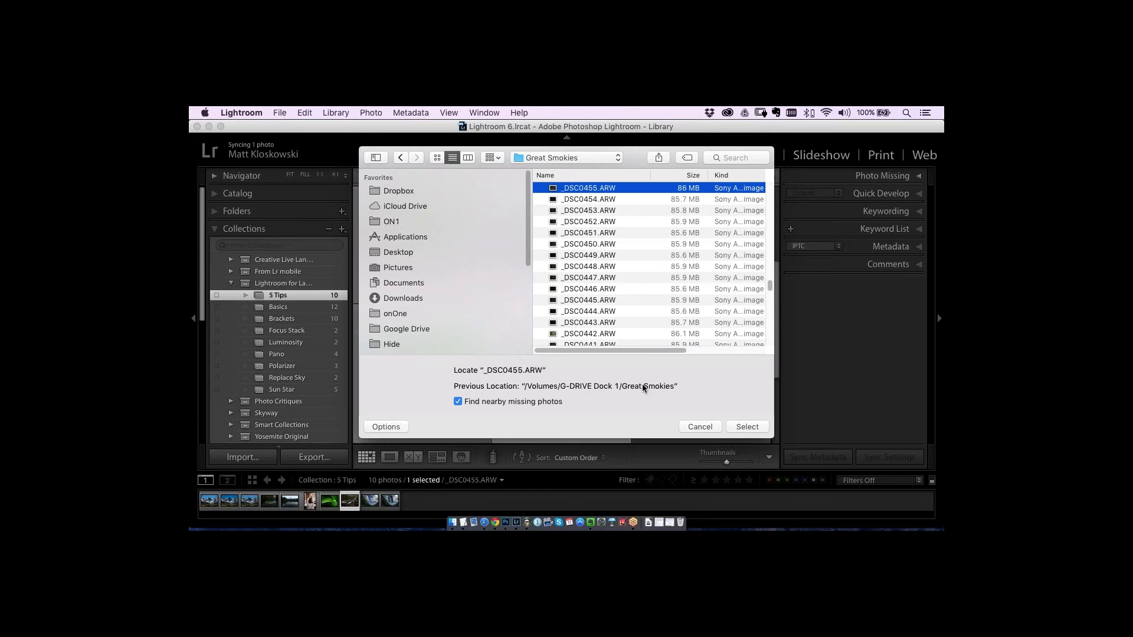
click(747, 427)
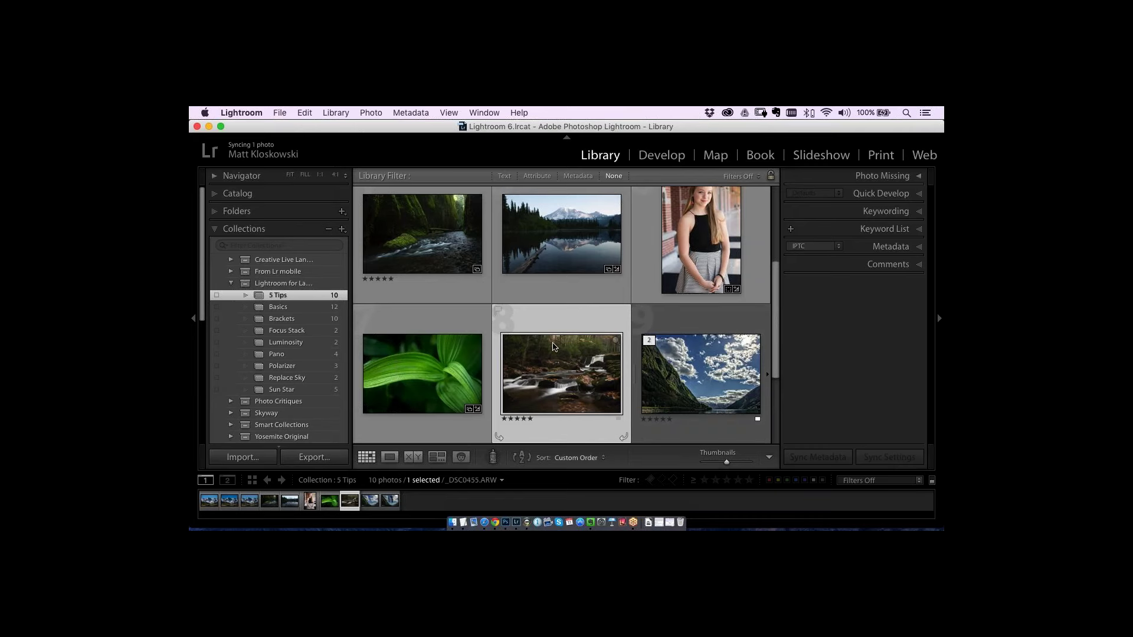
- View the relinked stream photo at full size, reload it through the Library and open it in Develop for editing
double_click(540, 376)
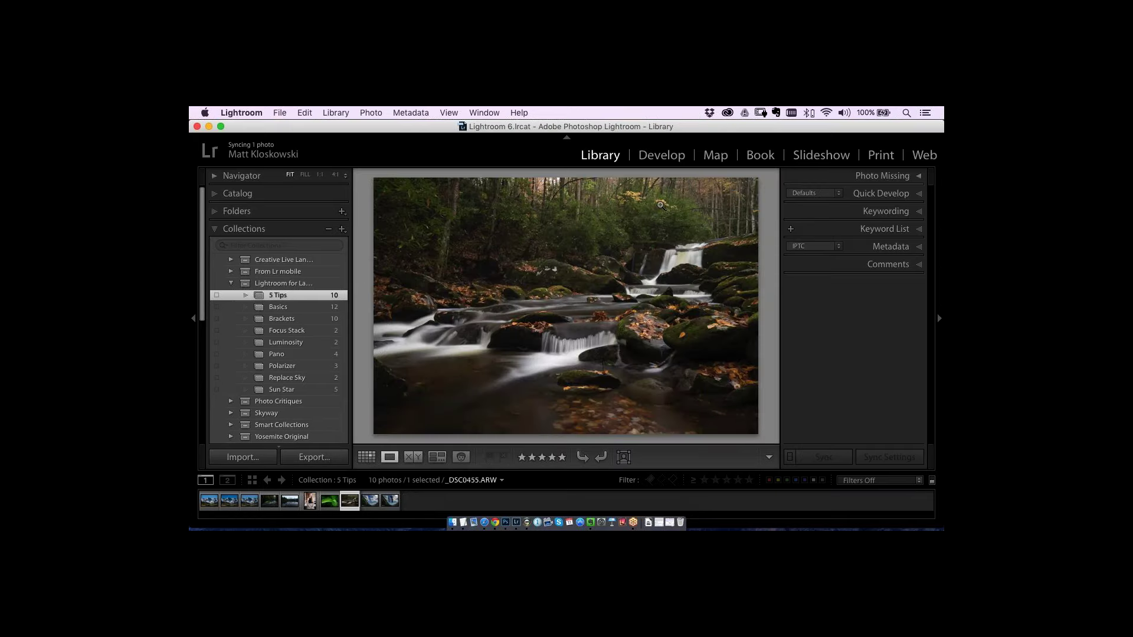
click(664, 156)
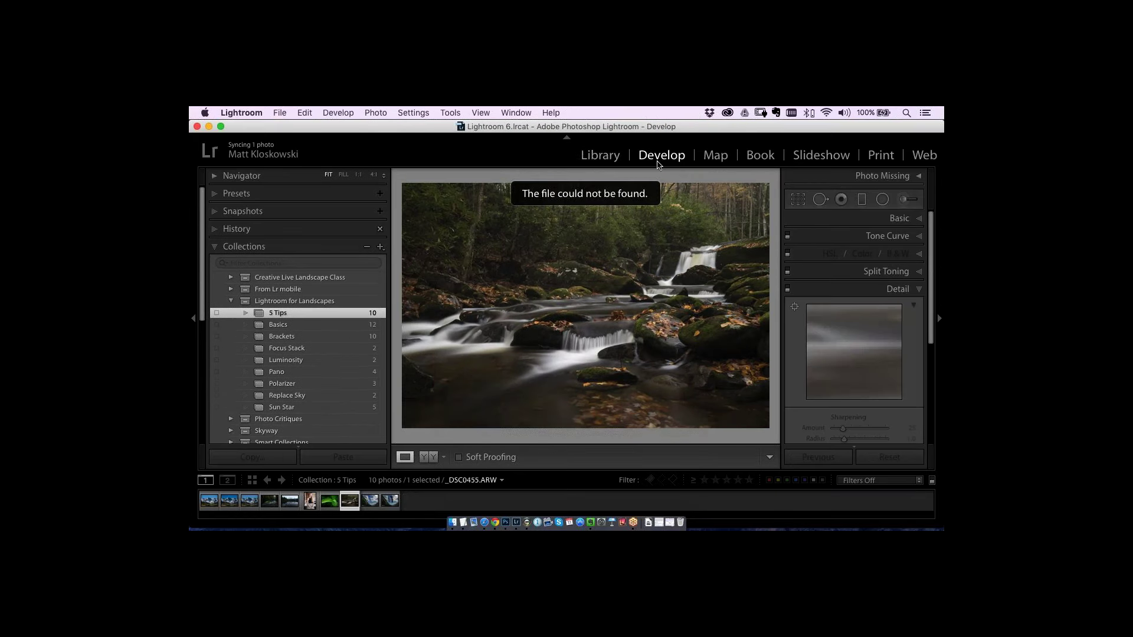
click(606, 157)
key(g)
double_click(422, 374)
key(Right)
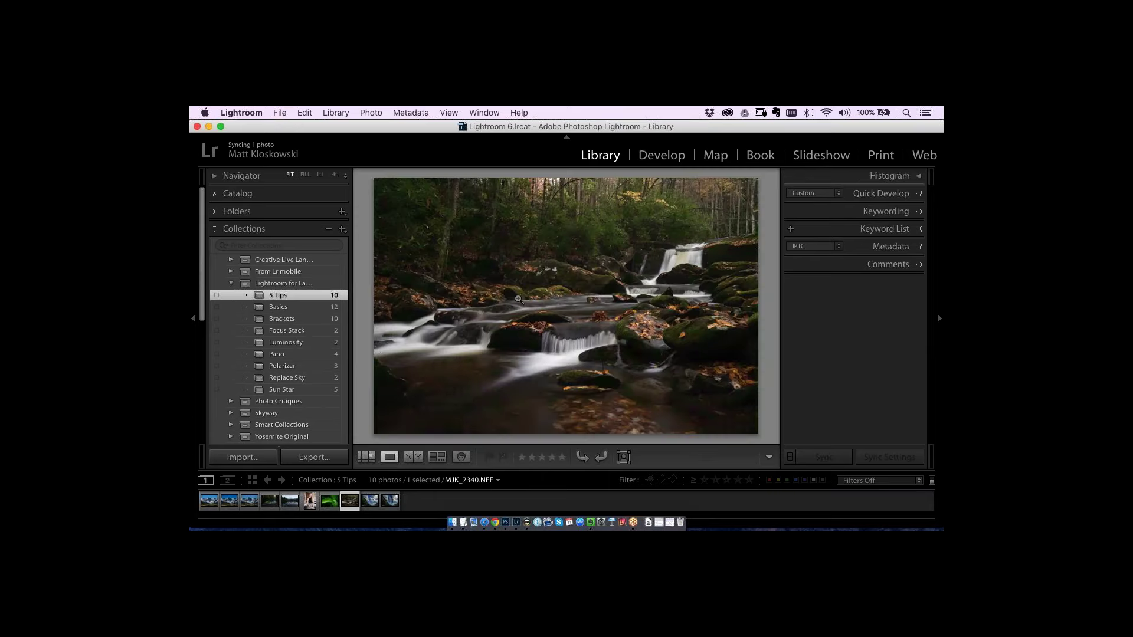
click(662, 157)
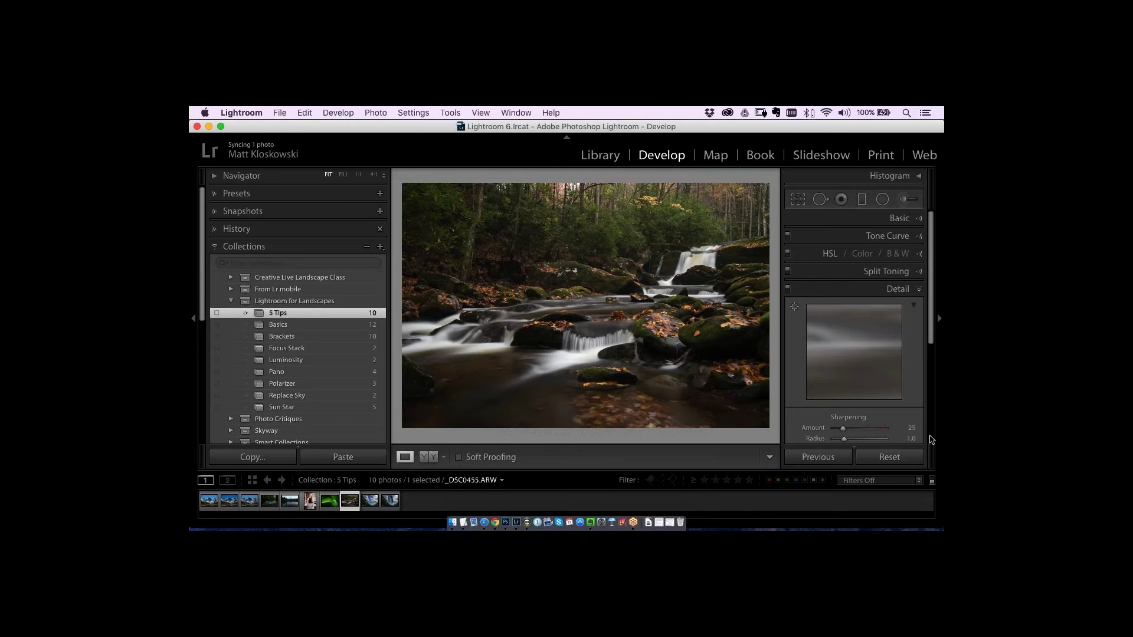
- Set the stream photo's Whites to +30 and Blacks to −15
click(900, 218)
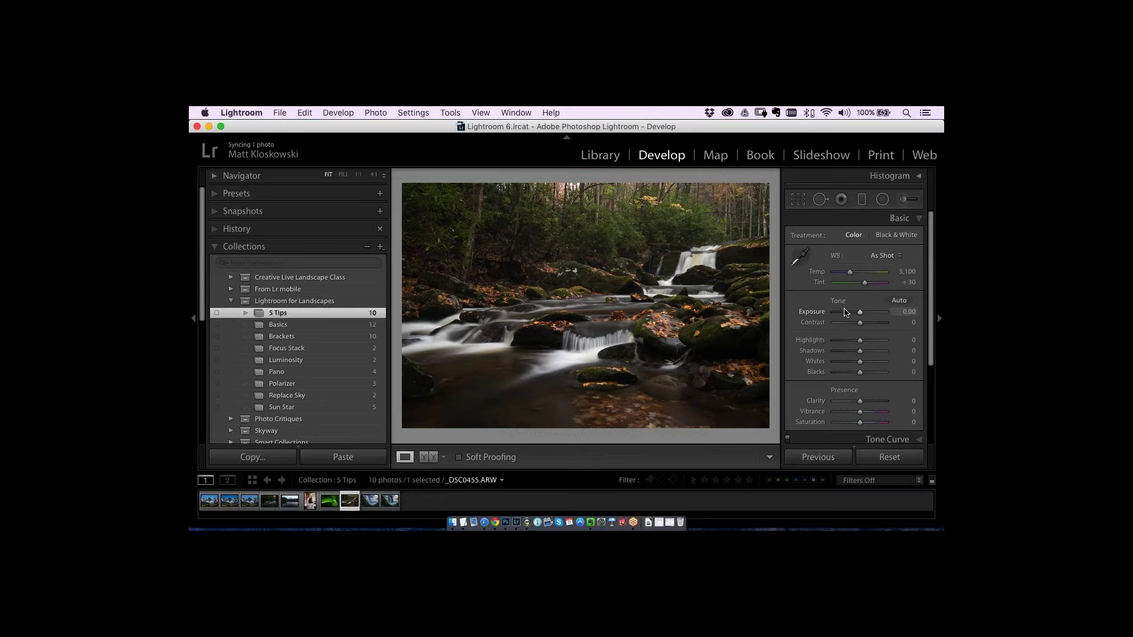
key(alt)
drag(860, 364, 856, 375)
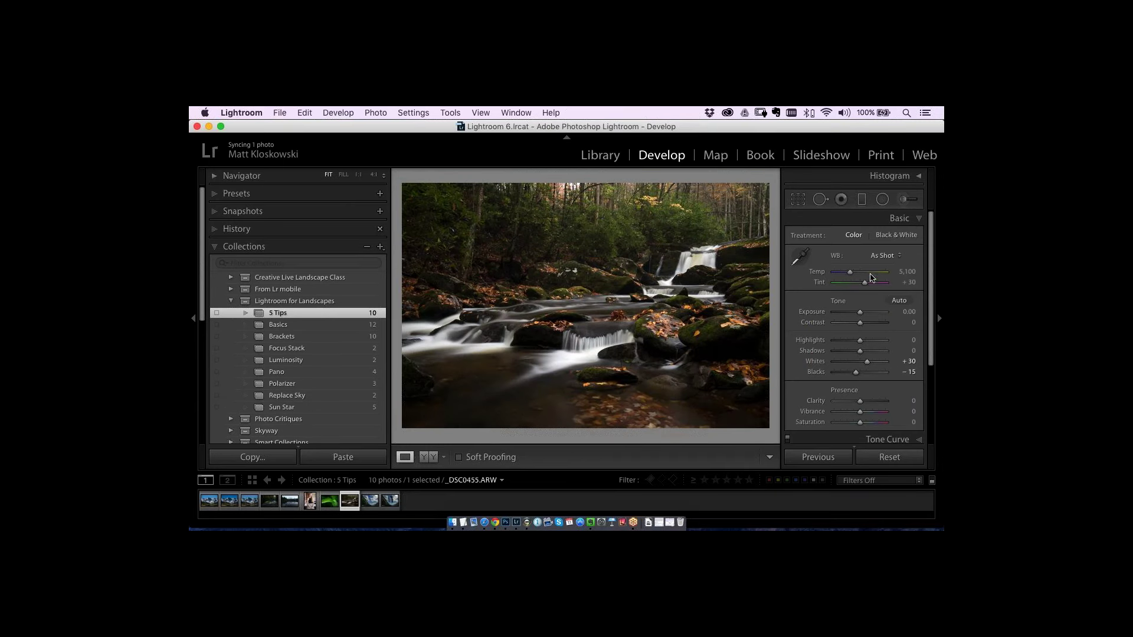
- Warm the stream photo's temperature to 5,671 and set Highlights to +4 and Shadows to +30
drag(851, 272, 853, 273)
mouse_move(860, 342)
mouse_down()
mouse_move(924, 344)
mouse_move(862, 355)
mouse_move(872, 354)
mouse_up()
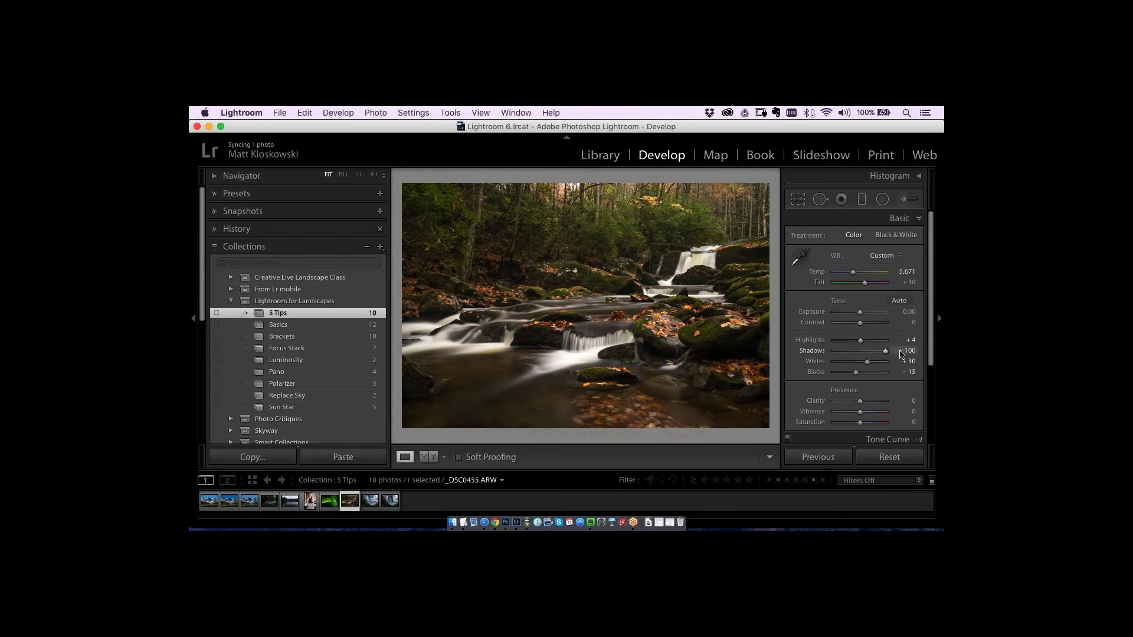
drag(873, 351, 868, 355)
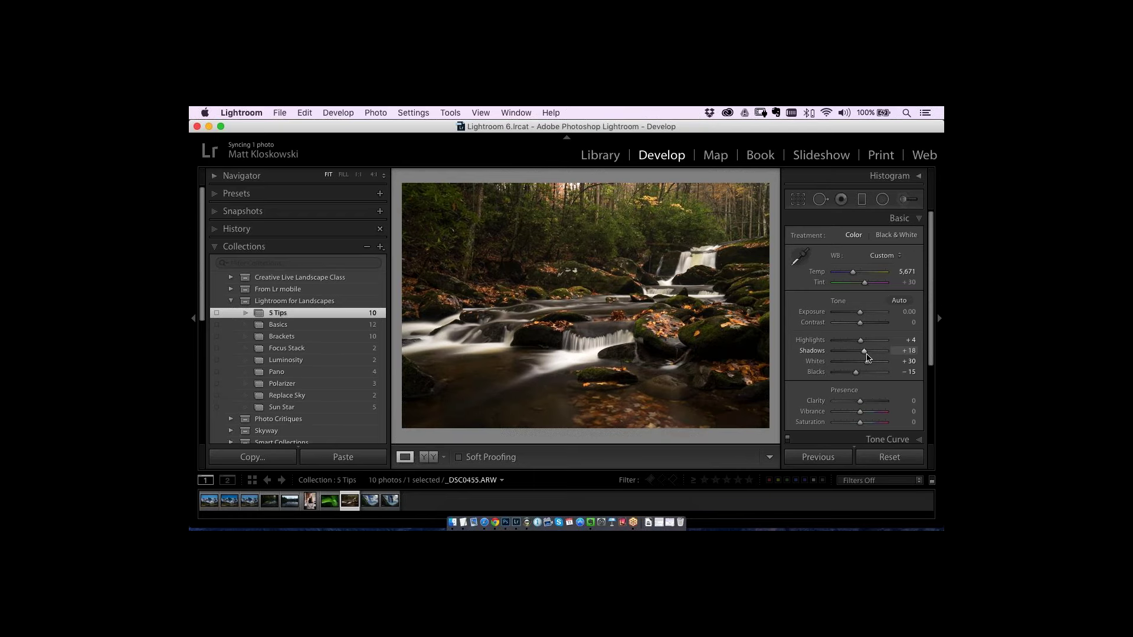
drag(868, 357, 872, 356)
- Sharpen the stream photo with Amount 94, Radius 1.5 and Detail 55, judging it on the magnified leaves
scroll(930, 318, down, 5)
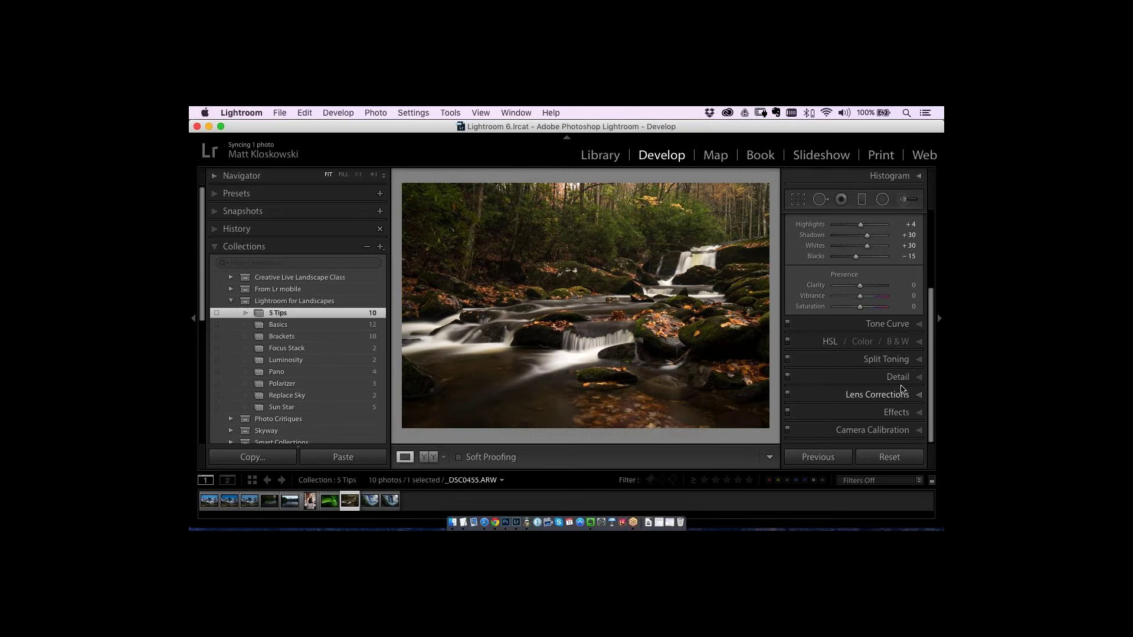
click(898, 381)
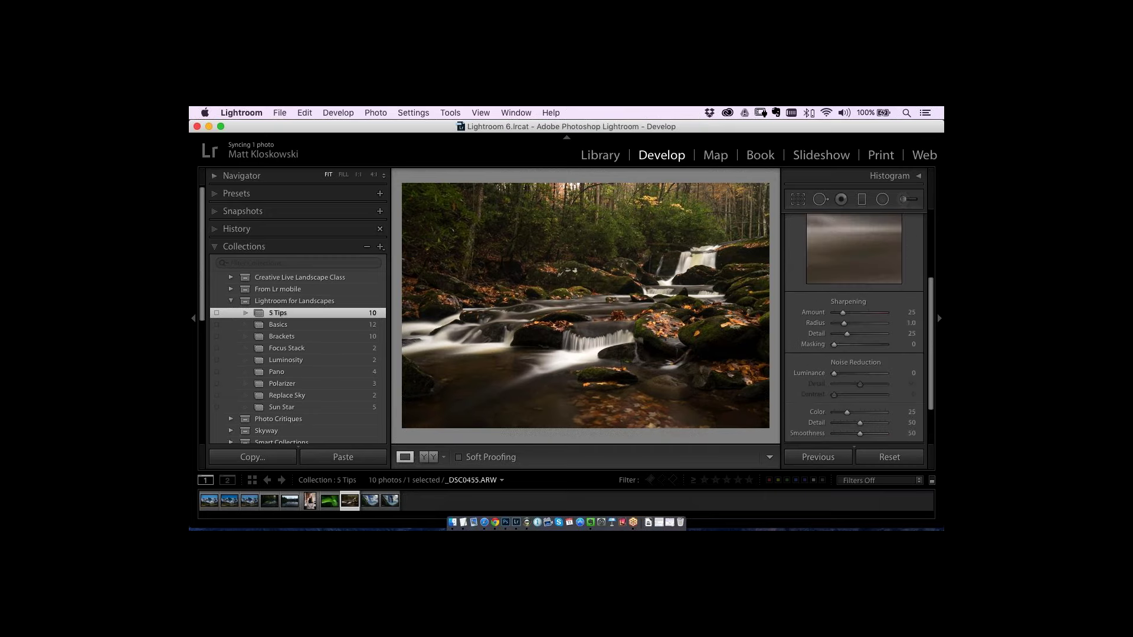
click(652, 326)
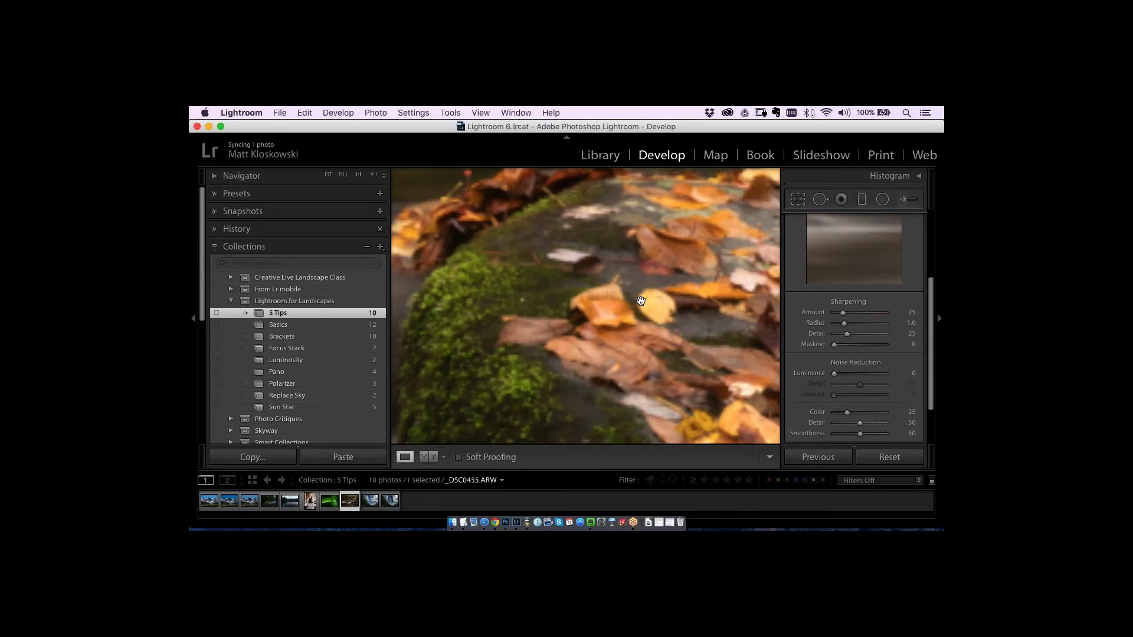
drag(736, 299, 628, 255)
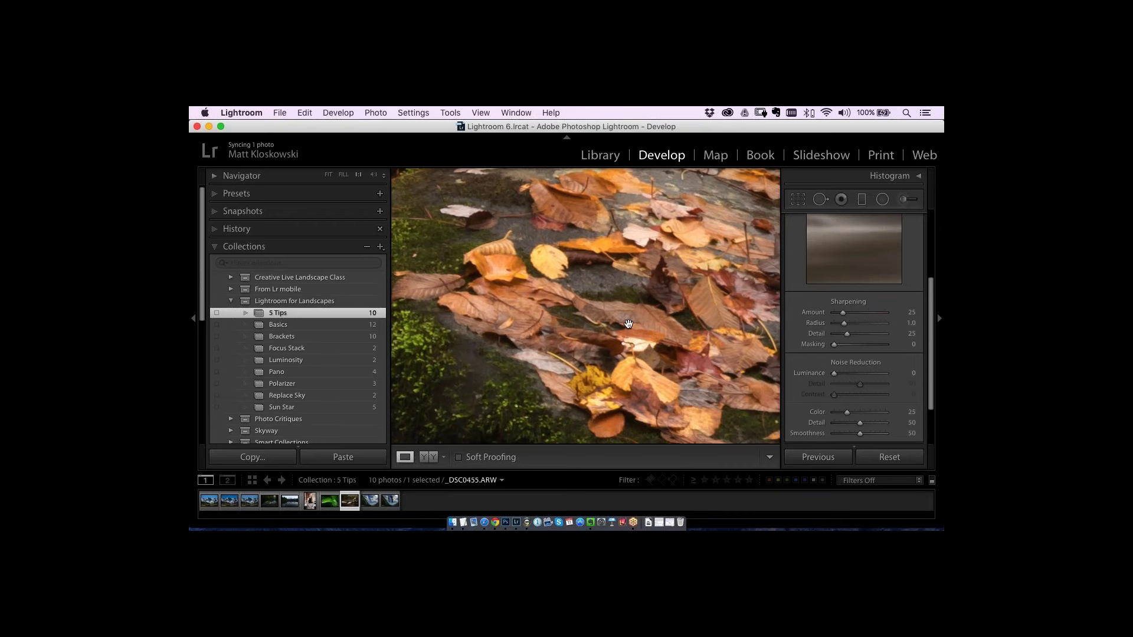
drag(844, 313, 865, 337)
- Try a sharpening Masking of 13 while checking the small cascade and the waterfall behind it
drag(597, 258, 575, 418)
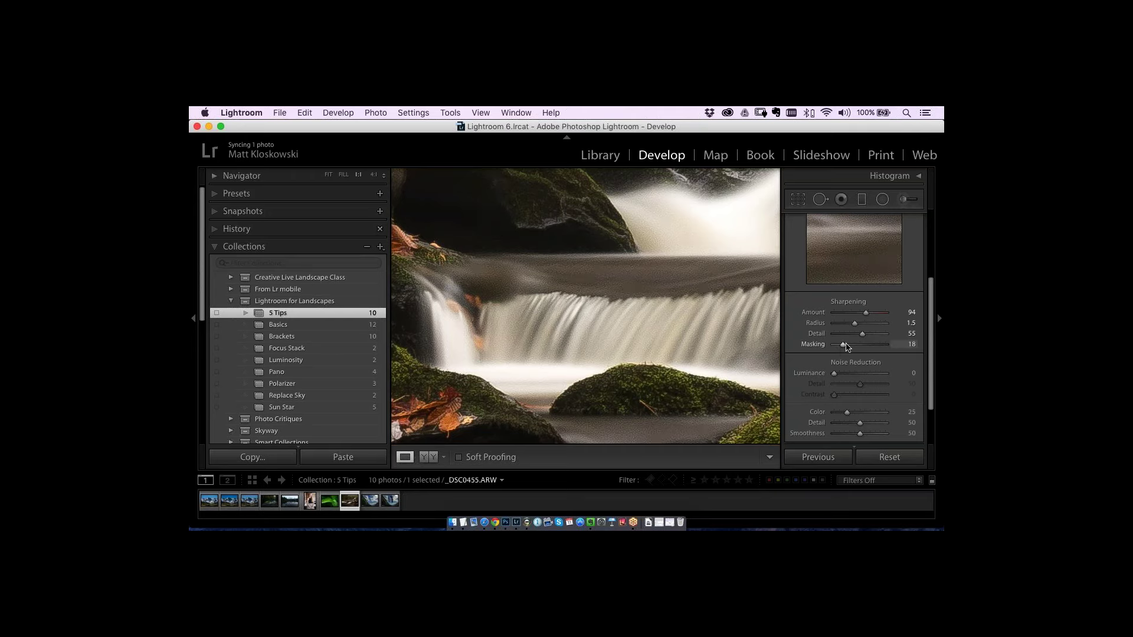
drag(834, 344, 841, 344)
drag(604, 177, 589, 319)
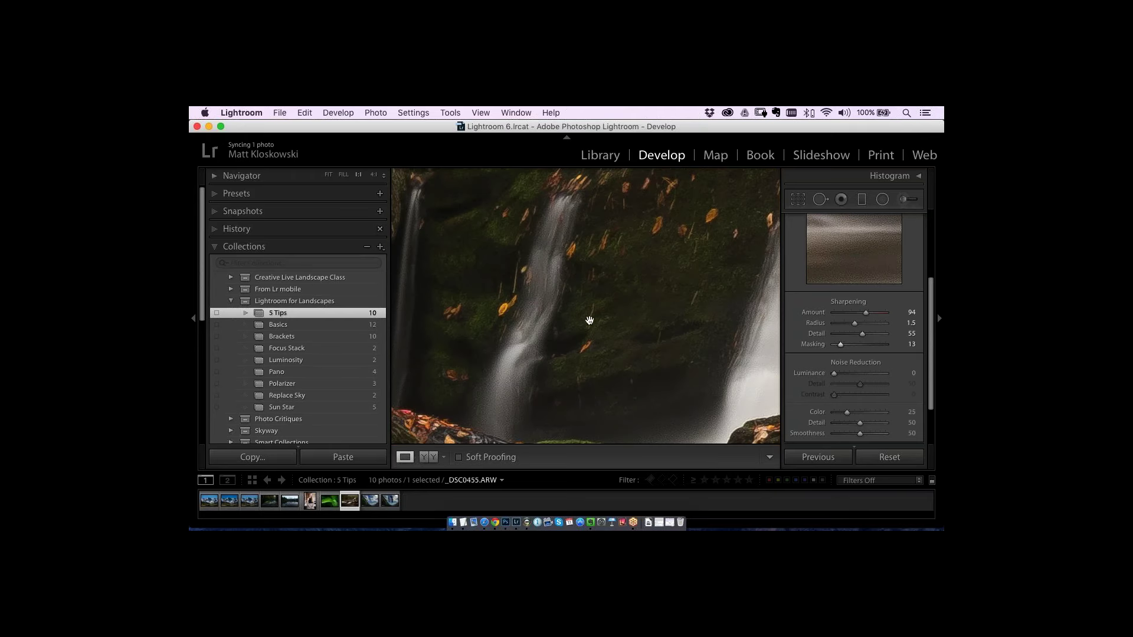
click(589, 318)
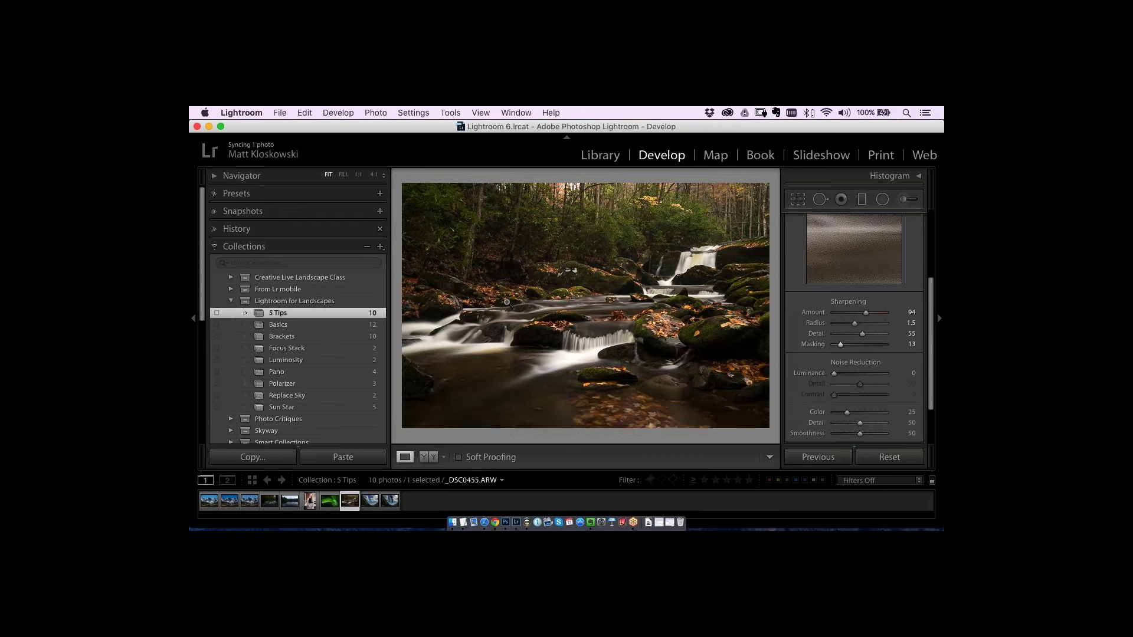
- Lower the sharpening Detail to 46 and Masking to 0, checking the smooth water around the rocks
click(625, 310)
drag(599, 214, 553, 338)
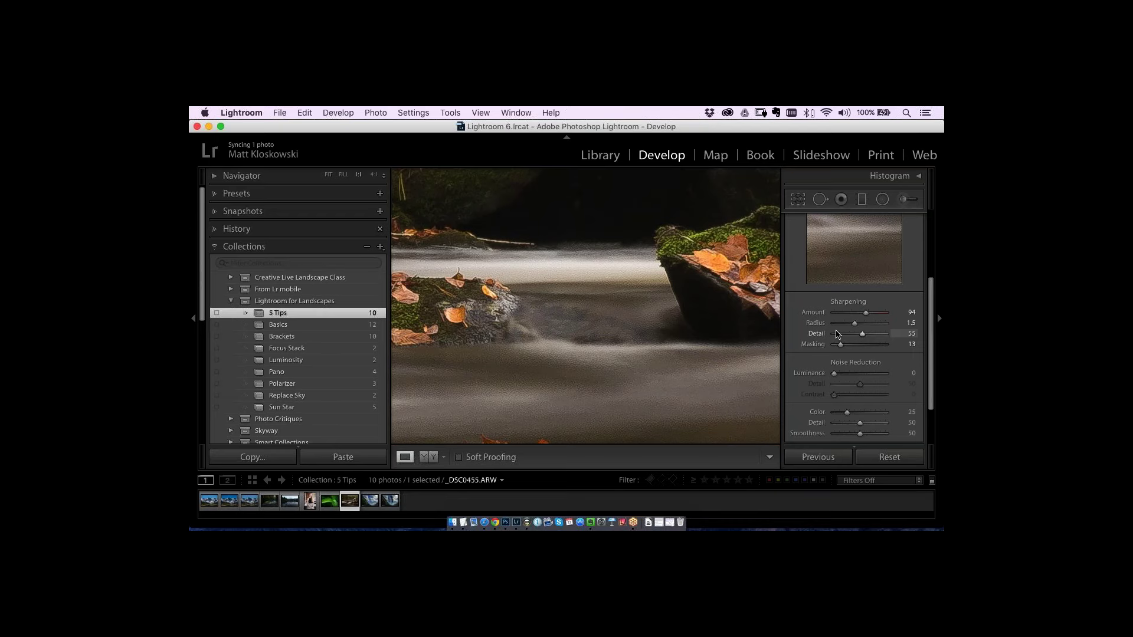
drag(862, 334, 814, 348)
drag(531, 318, 656, 310)
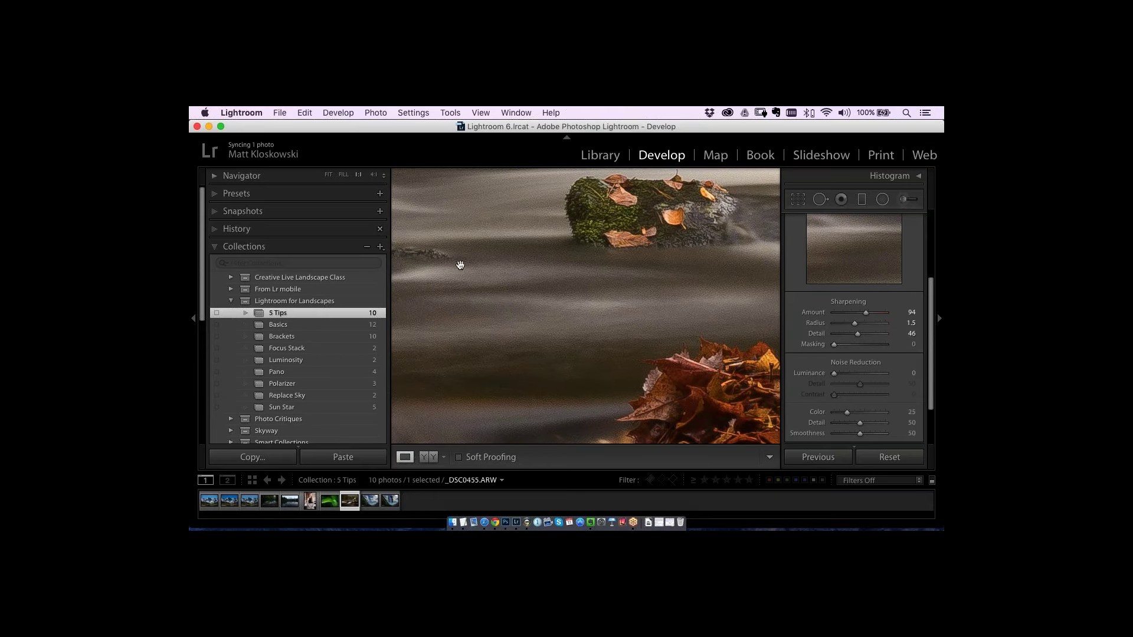
click(503, 300)
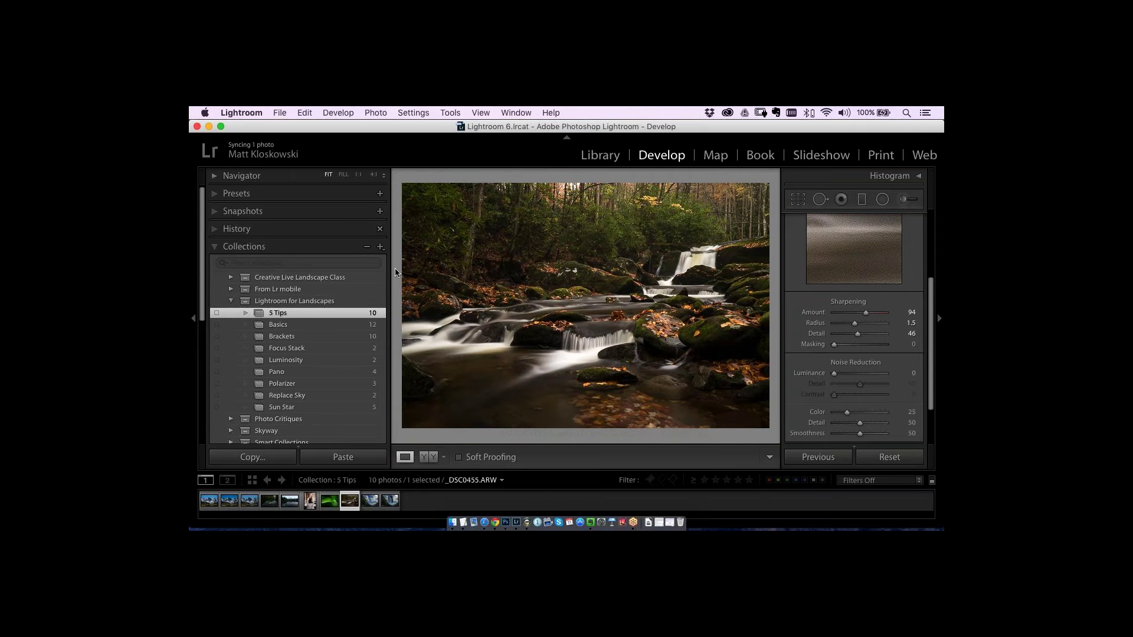
- Raise the sharpening Amount to 109 and examine the small cascade and smooth water magnified and in the whole photo
click(583, 343)
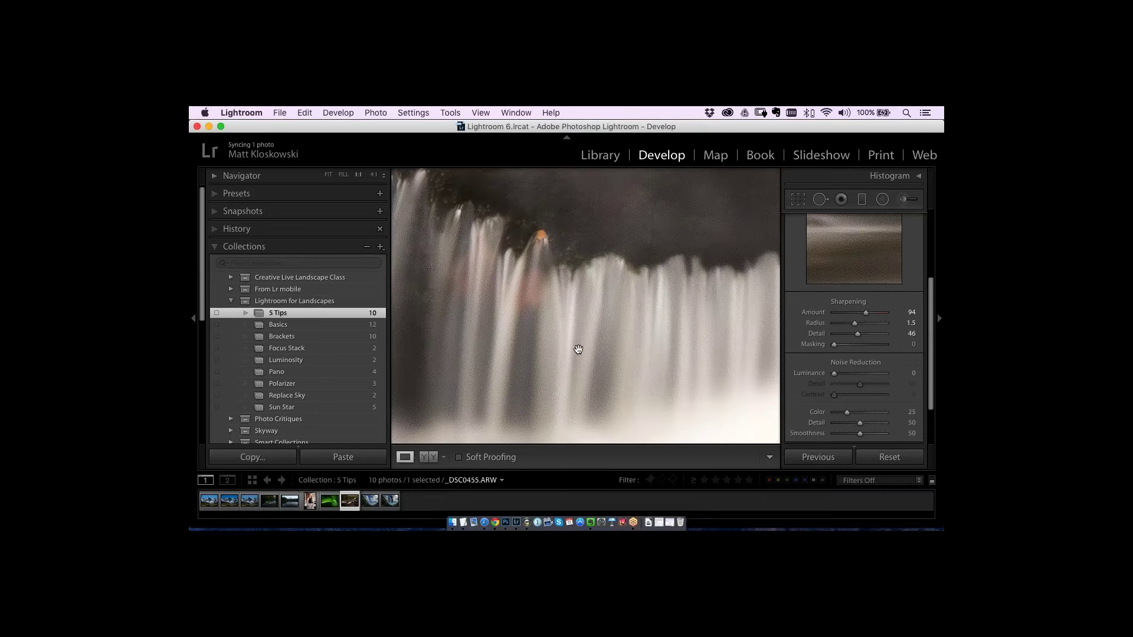
click(603, 294)
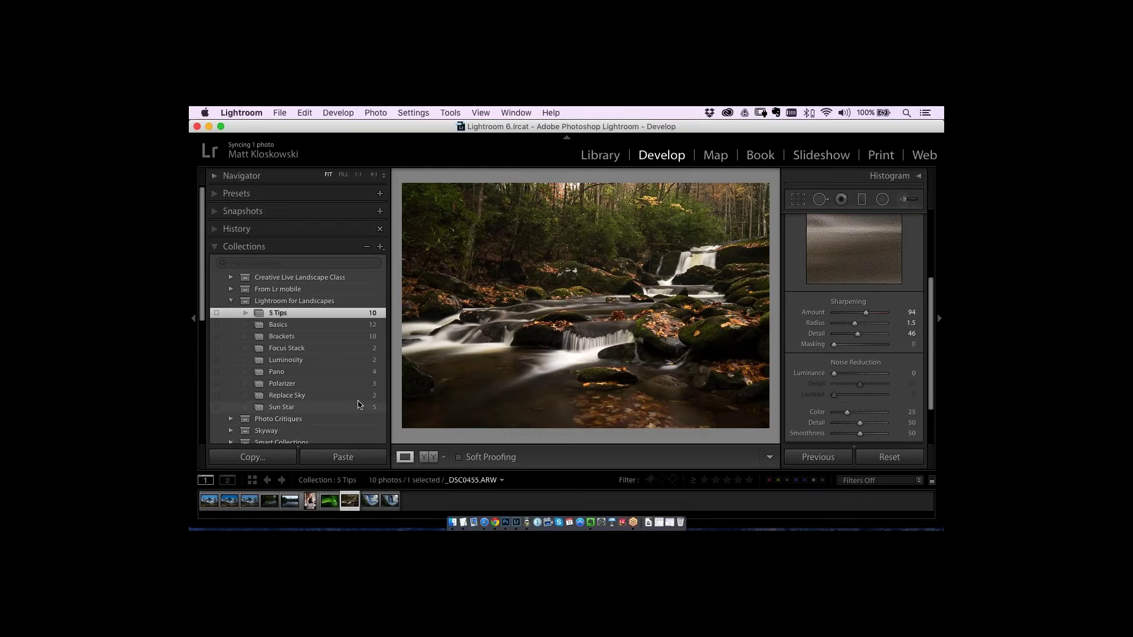
click(583, 344)
drag(587, 344, 587, 300)
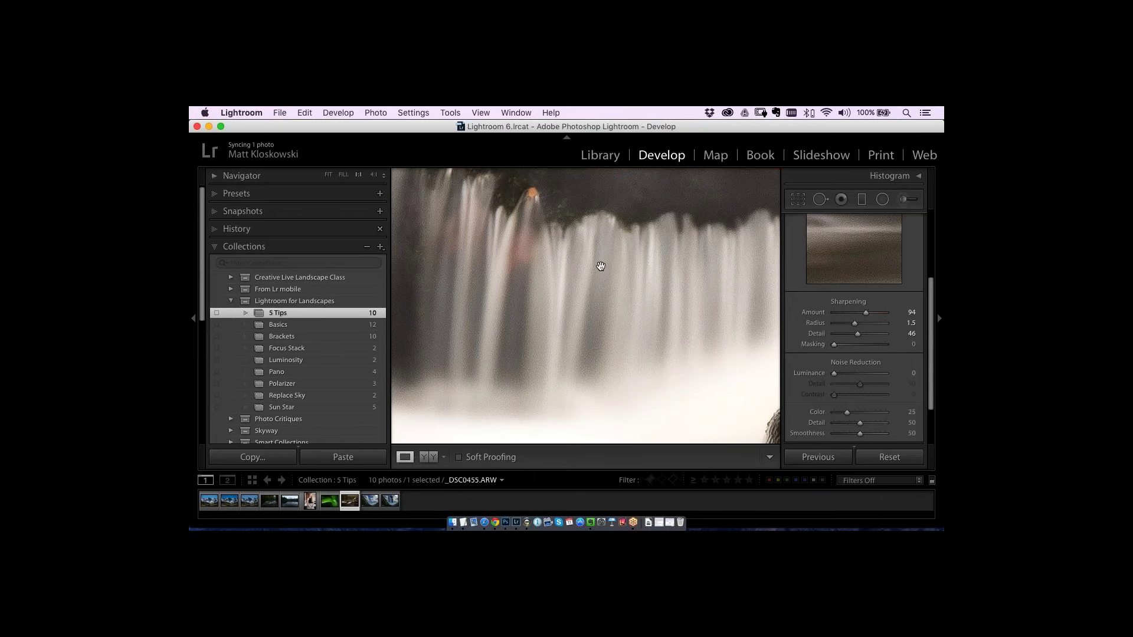
drag(600, 266, 557, 309)
key(z)
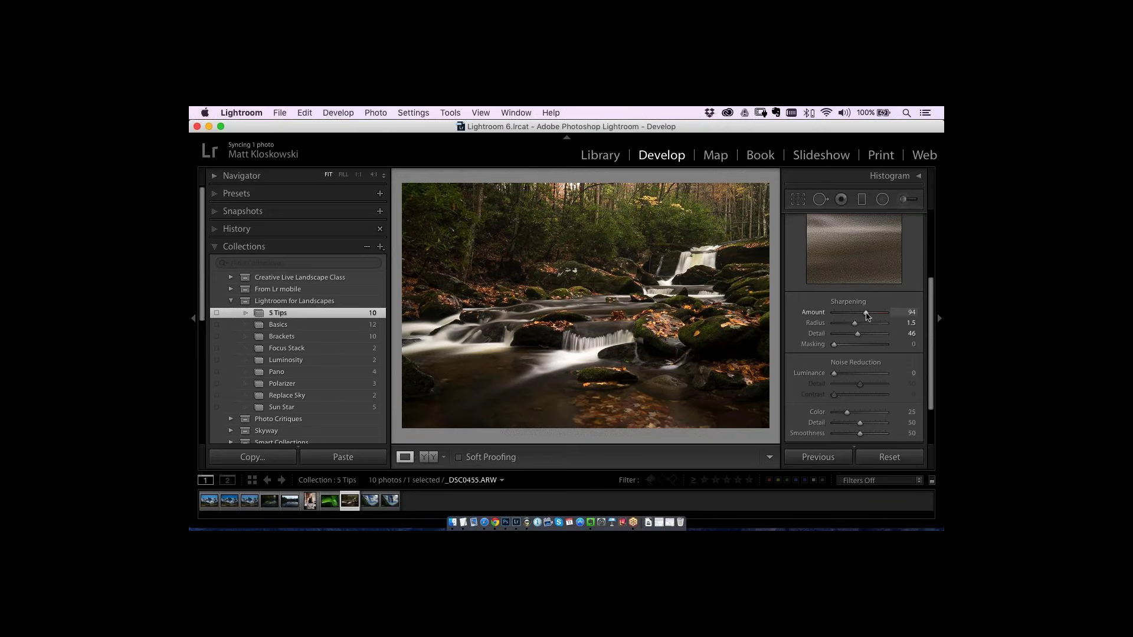
drag(867, 316, 871, 315)
key(z)
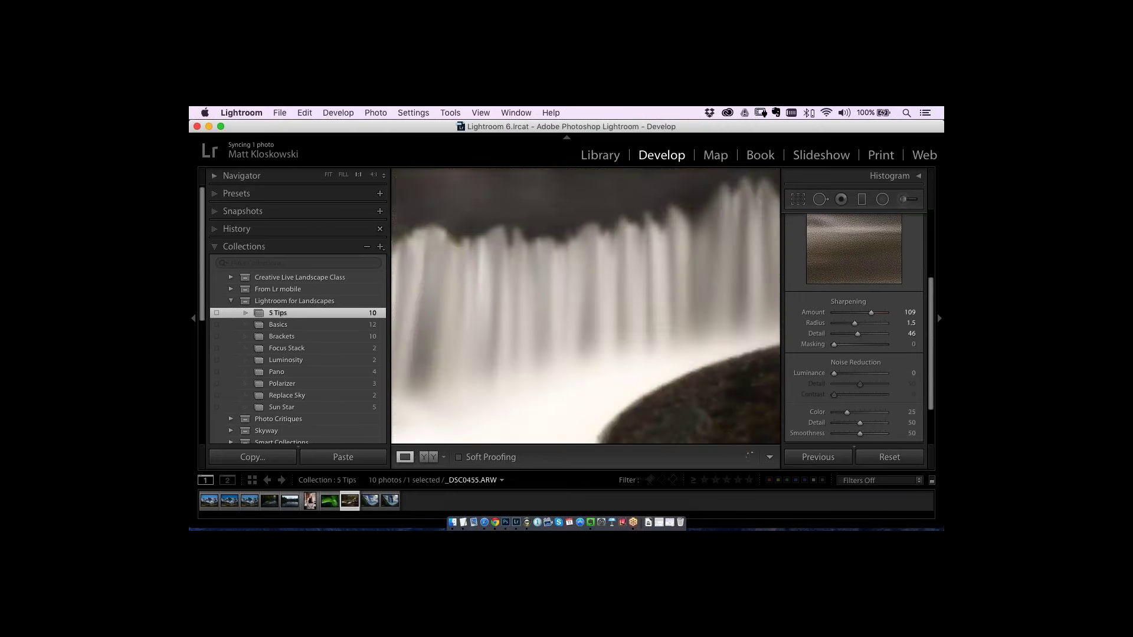
drag(543, 214, 548, 313)
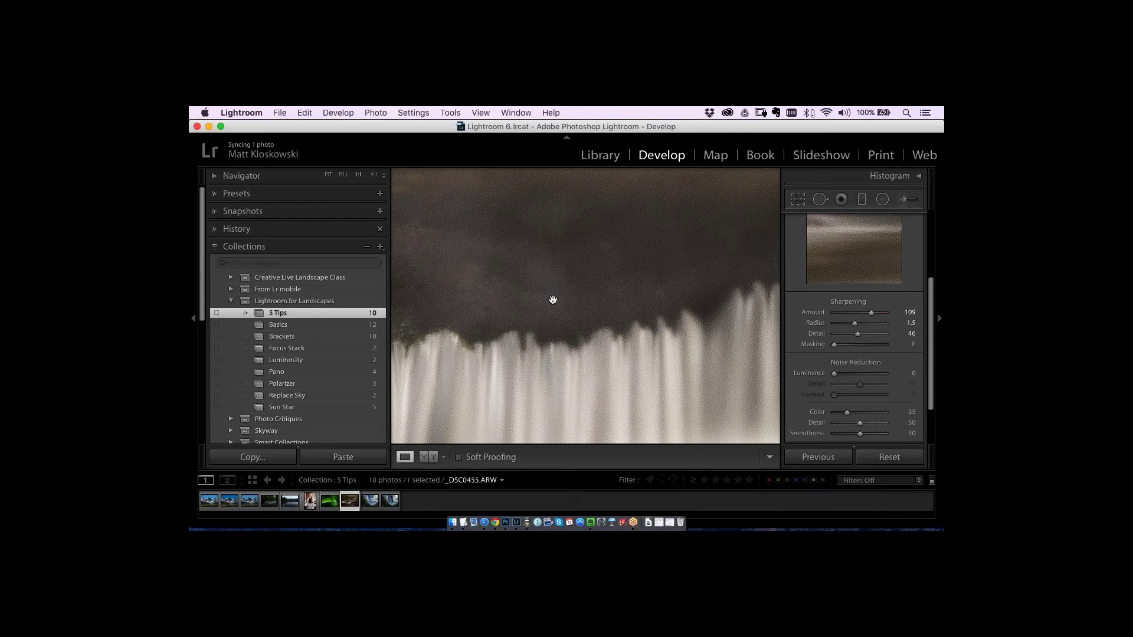
click(553, 300)
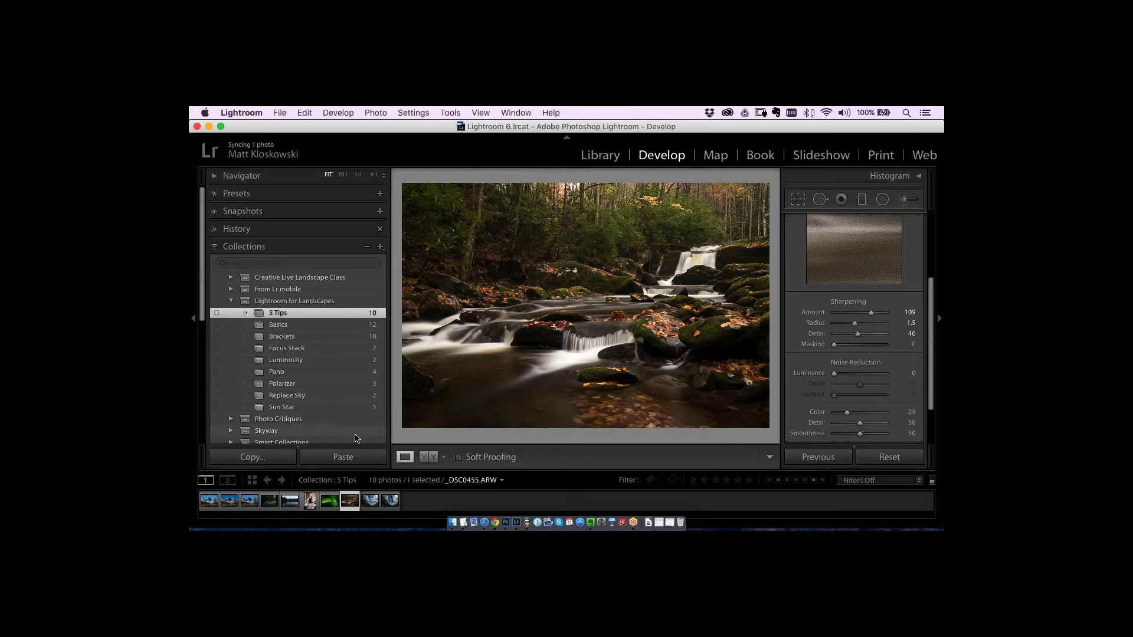
click(585, 327)
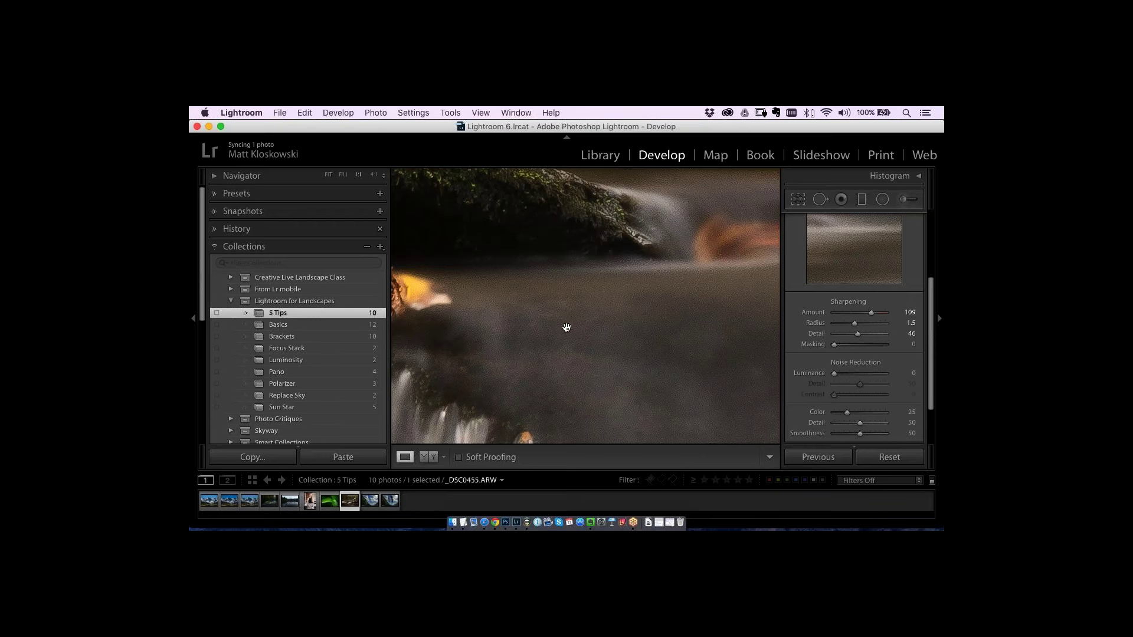
- Examine the sharpened smooth water, mossy rock and fallen leaves magnified, and return to the whole stream photo
drag(608, 294, 525, 466)
drag(573, 311, 536, 281)
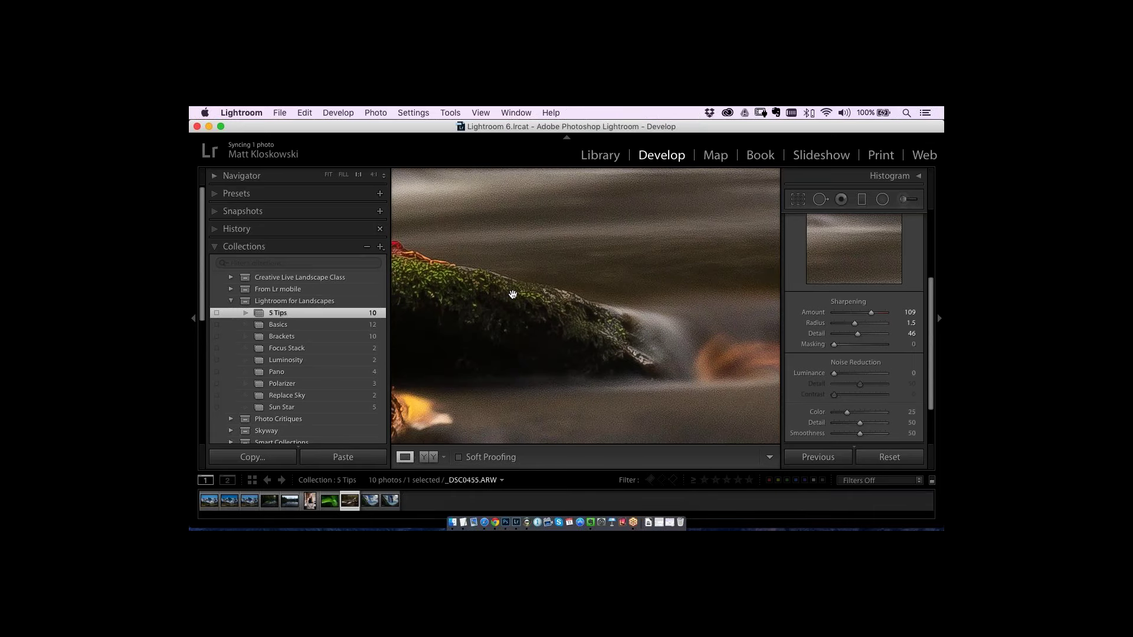
drag(513, 324, 665, 275)
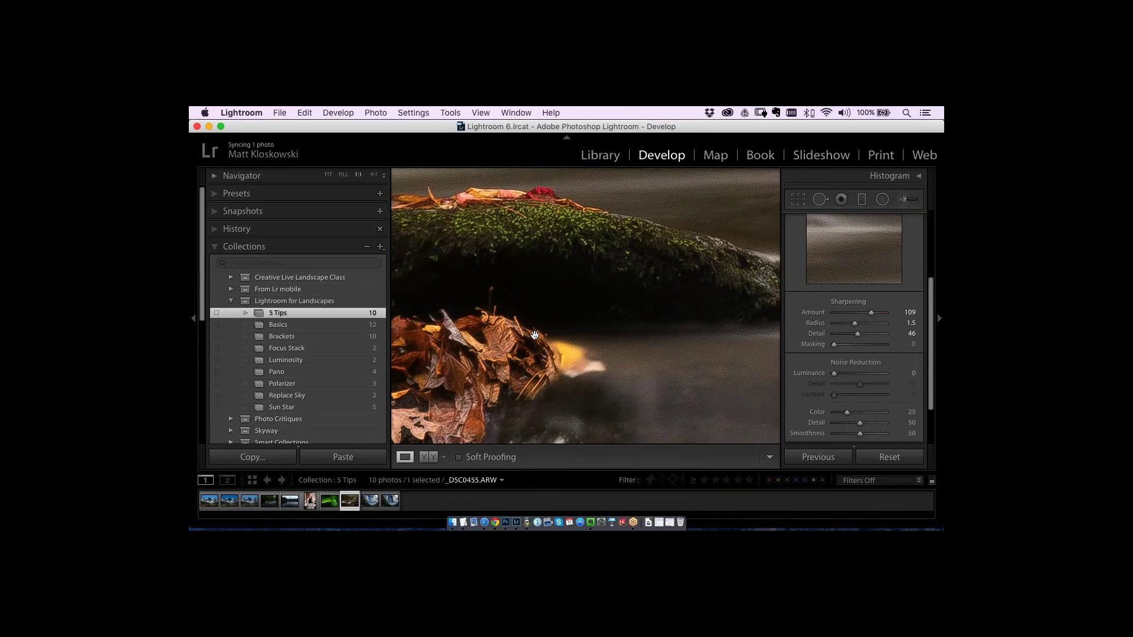
drag(535, 335, 576, 310)
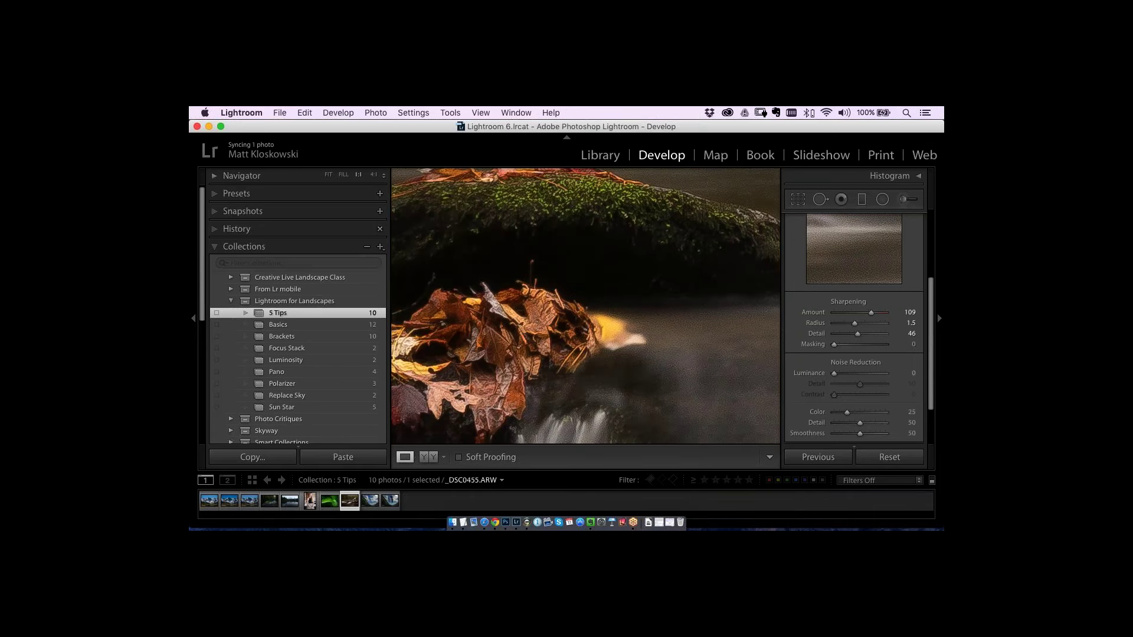
click(587, 298)
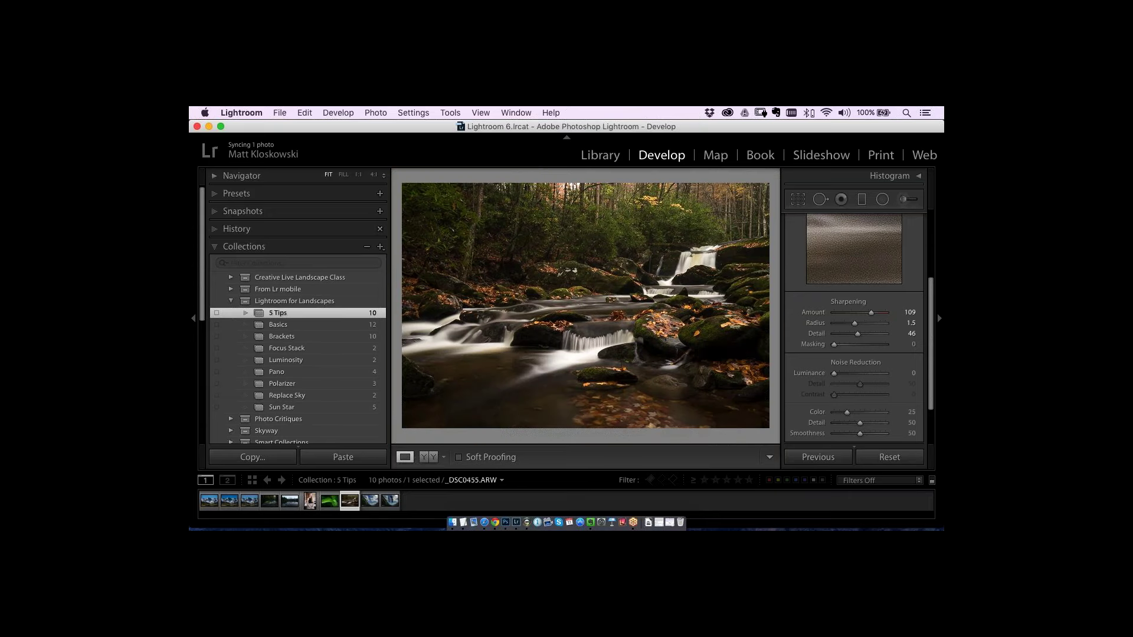
- Enable the lens profile corrections for the stream photo, comparing it with and without them
drag(931, 318, 929, 358)
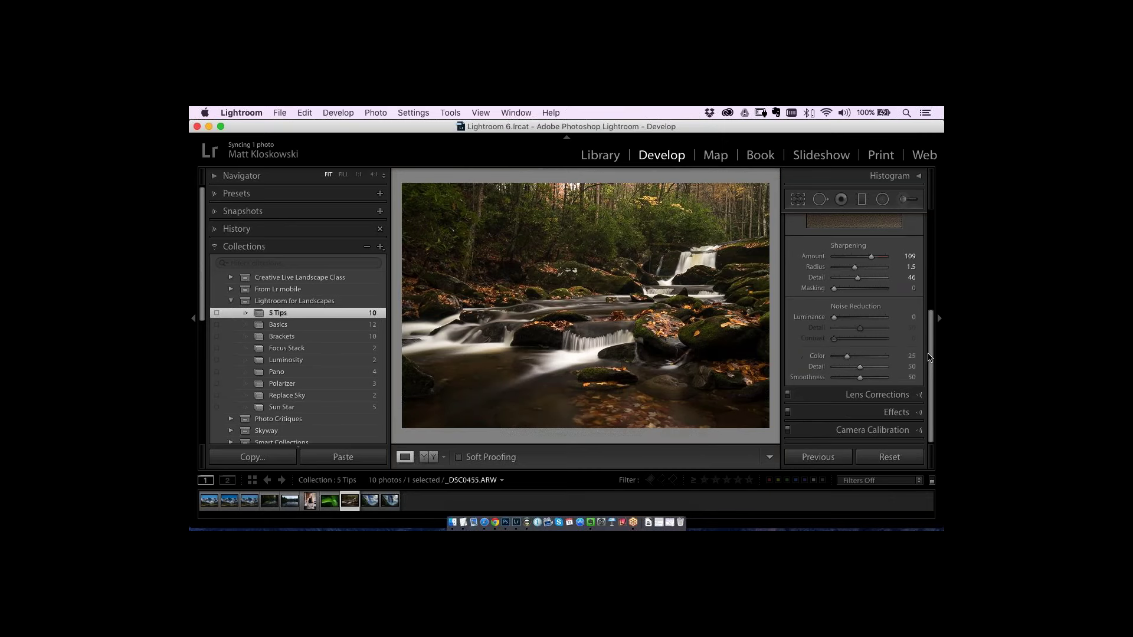
click(879, 395)
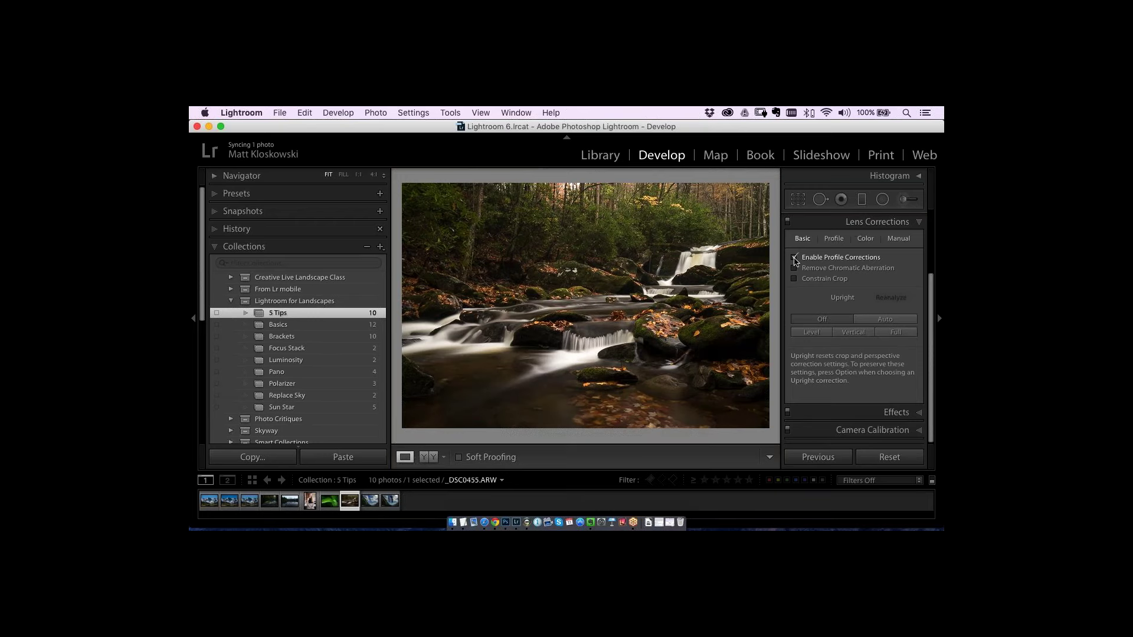
click(794, 258)
click(794, 258)
click(794, 257)
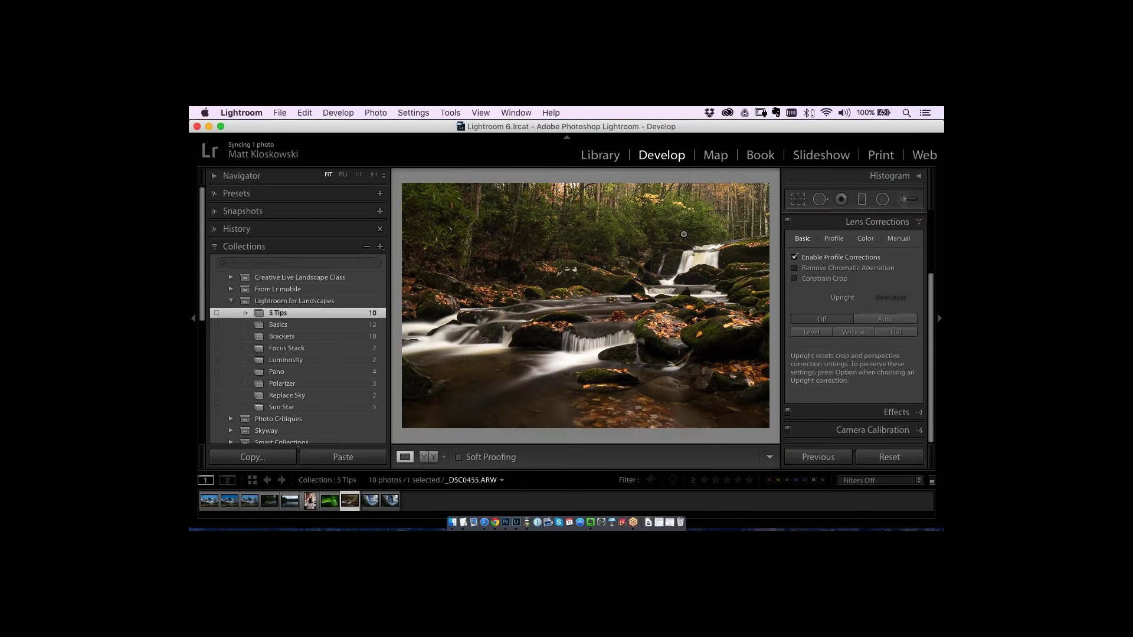
- Crop the stream photo slightly tighter from its upper-right corner with the aspect ratio locked
click(798, 200)
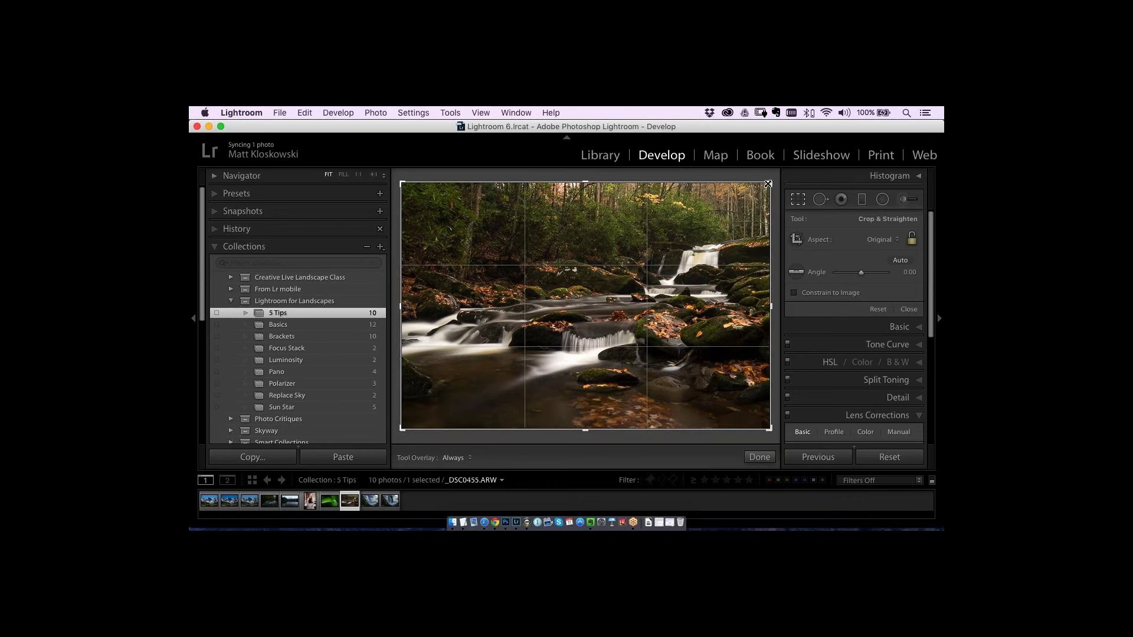
drag(768, 184, 741, 200)
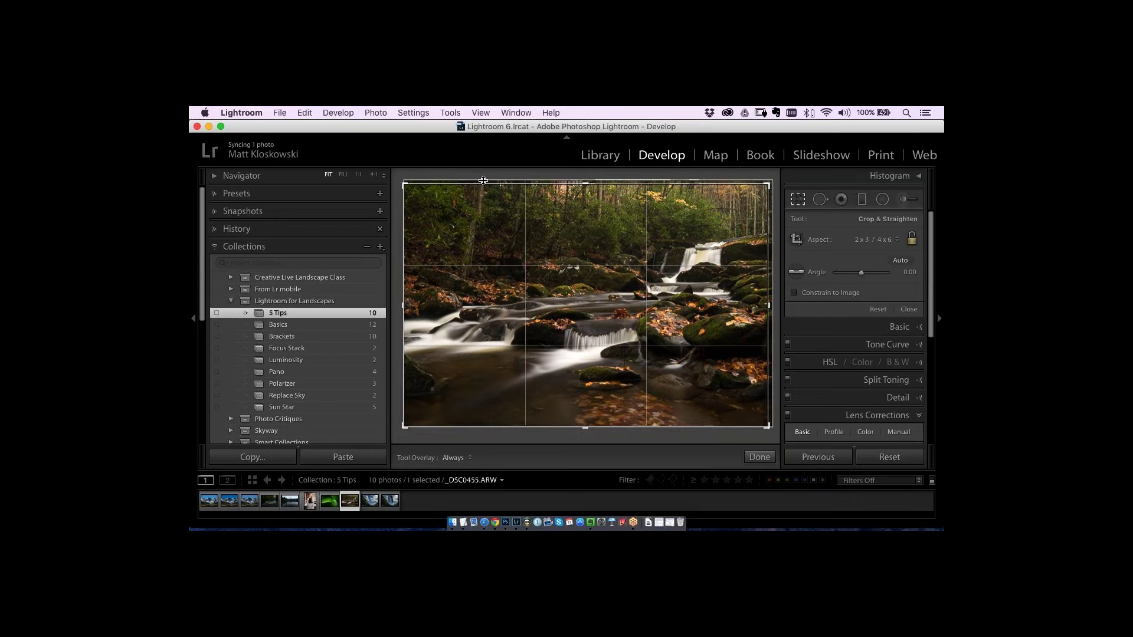
drag(397, 224, 396, 227)
key(Return)
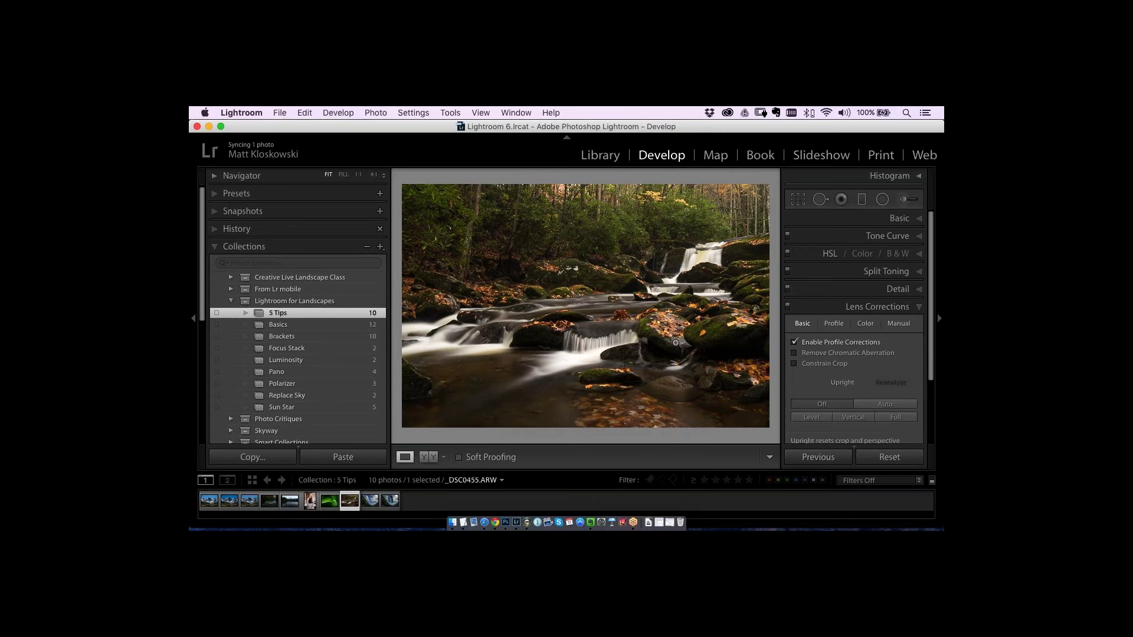
- Darken the photo's edges with a Highlight Priority post-crop vignette of Amount -48, Midpoint 6 and Feather 95
click(919, 308)
click(919, 308)
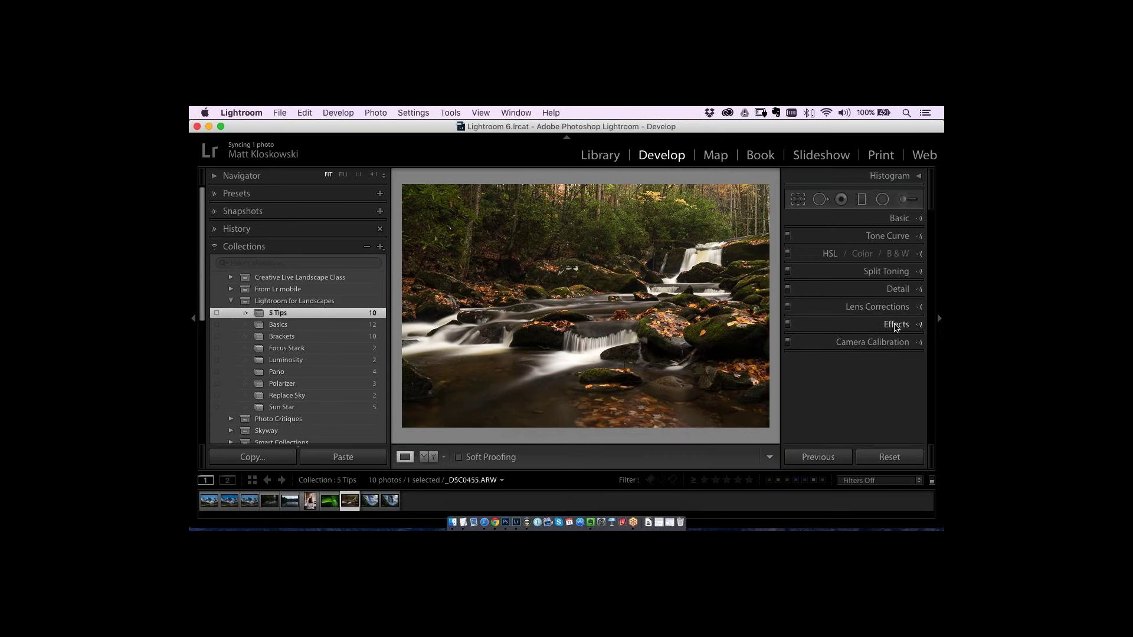
click(896, 326)
drag(935, 316, 933, 347)
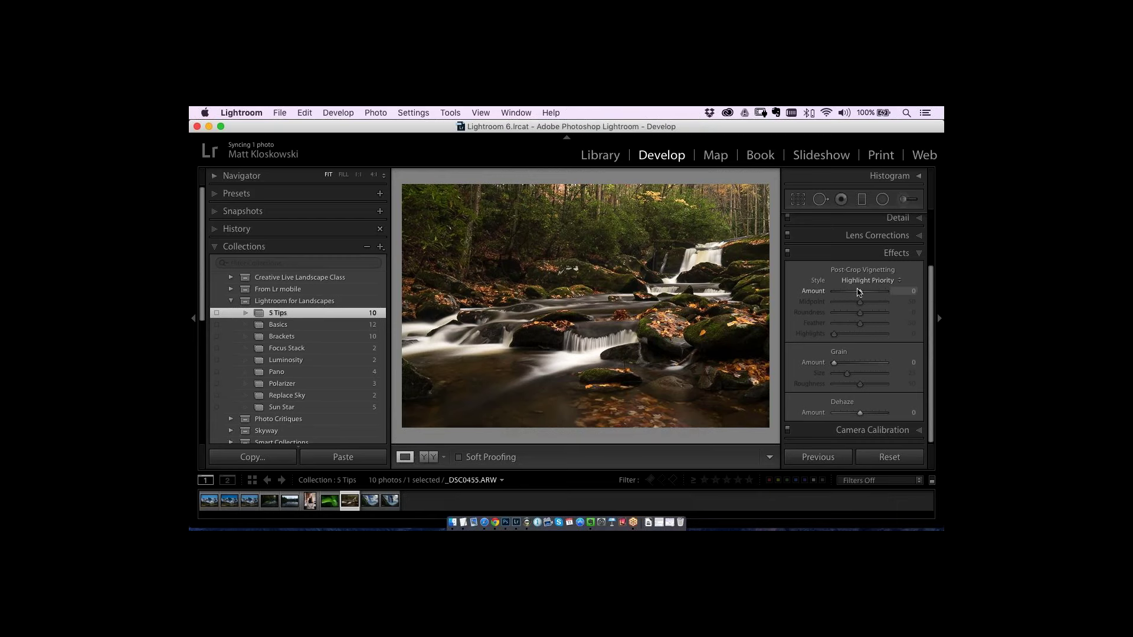
mouse_move(859, 292)
mouse_down()
mouse_move(842, 304)
mouse_move(877, 323)
mouse_move(855, 293)
mouse_move(843, 304)
mouse_up()
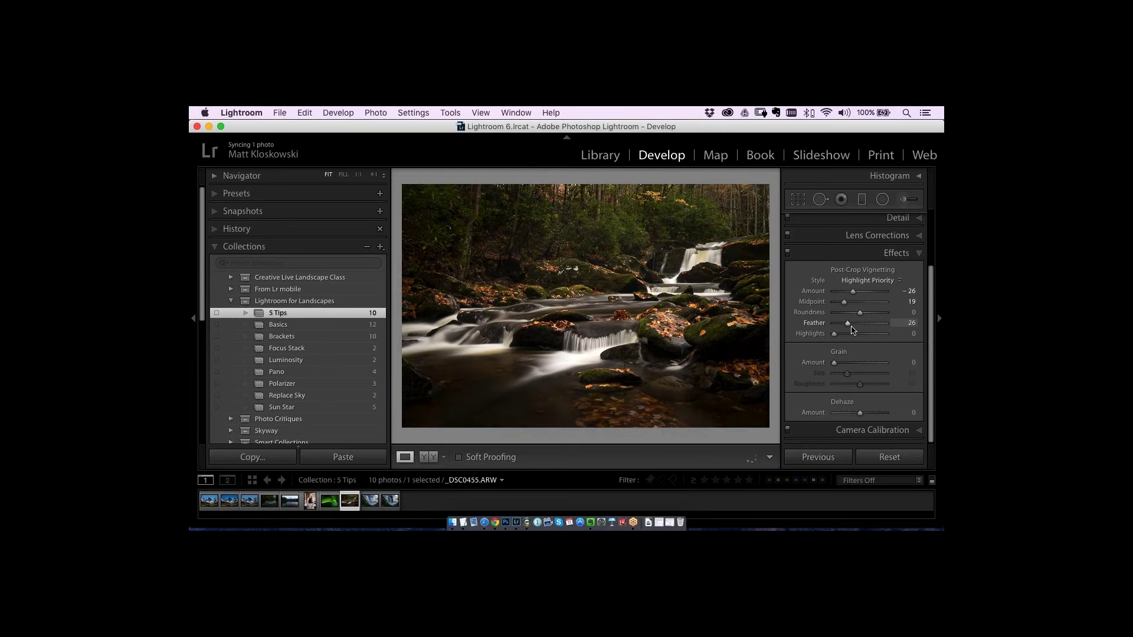
drag(878, 323, 836, 325)
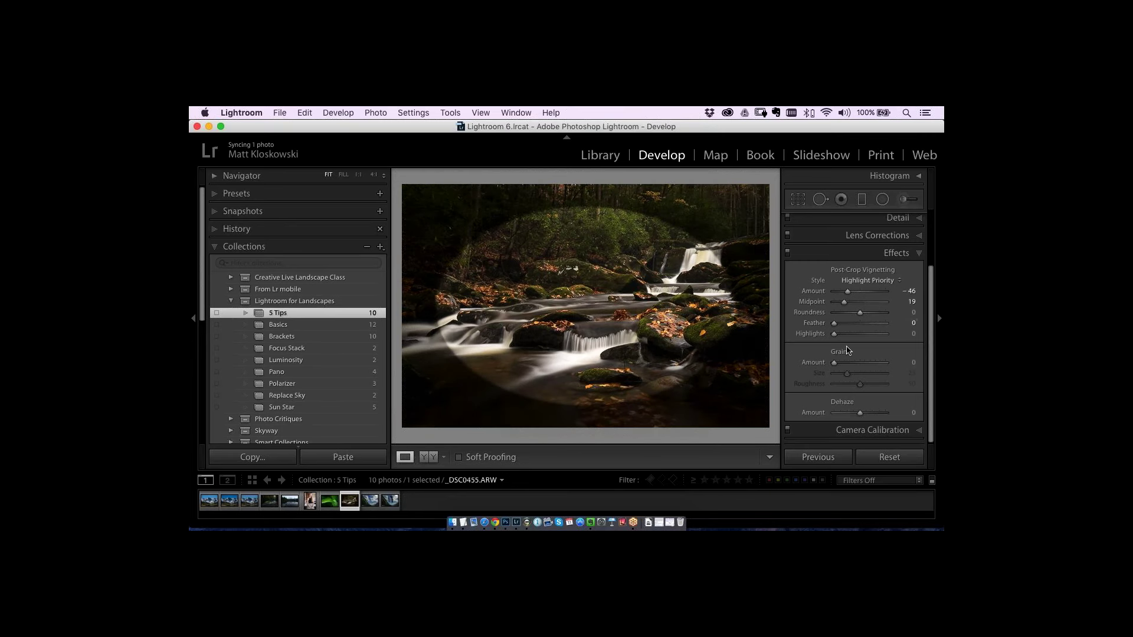
drag(839, 326, 847, 292)
- Brighten the vignetted stream photo with Exposure +0.55, Shadows +27 and Whites +36
scroll(929, 294, up, 3)
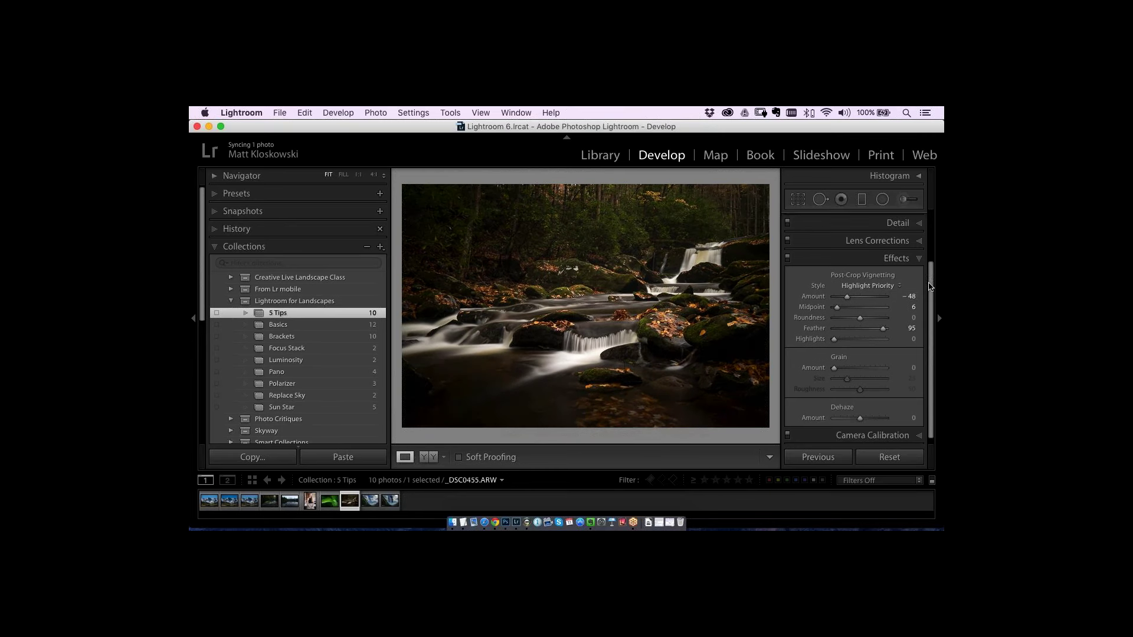
click(897, 220)
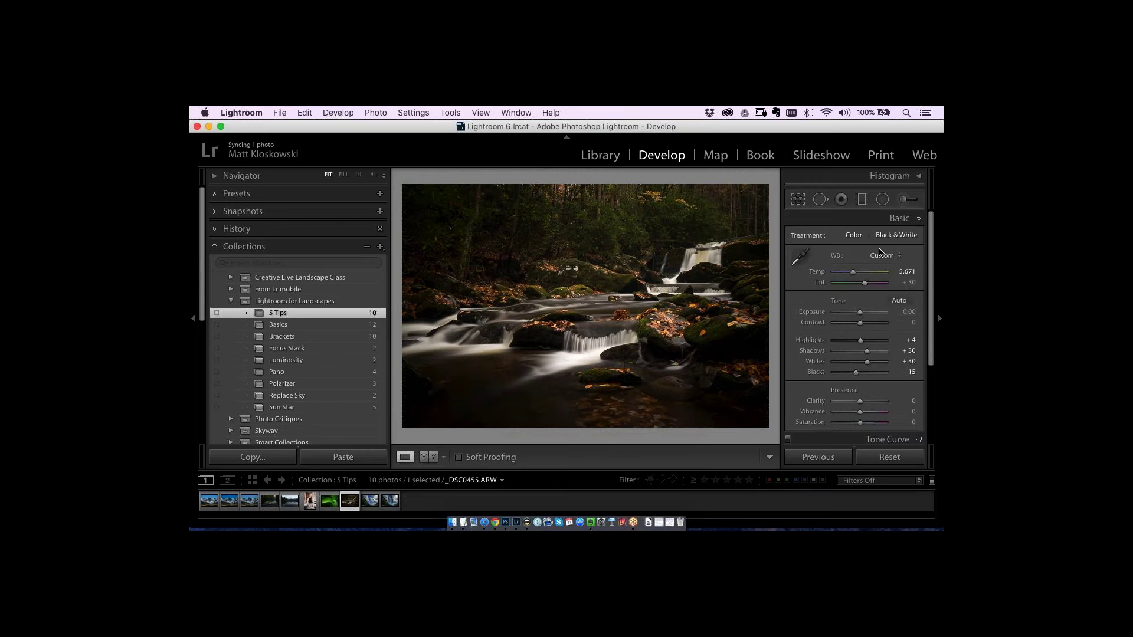
drag(861, 316, 862, 316)
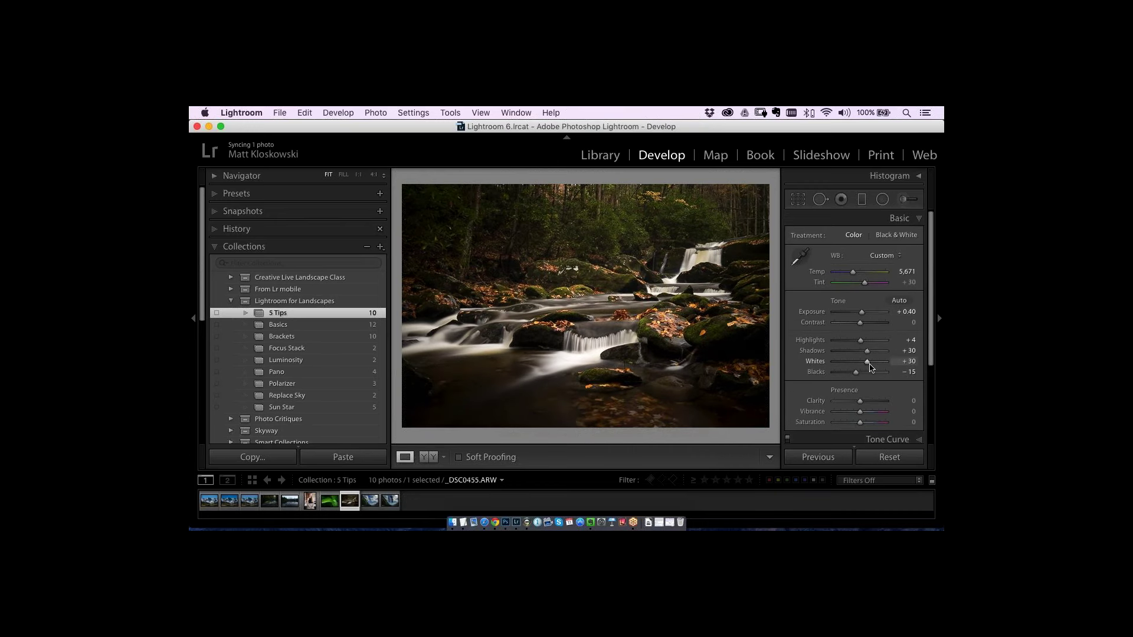
drag(871, 367, 863, 316)
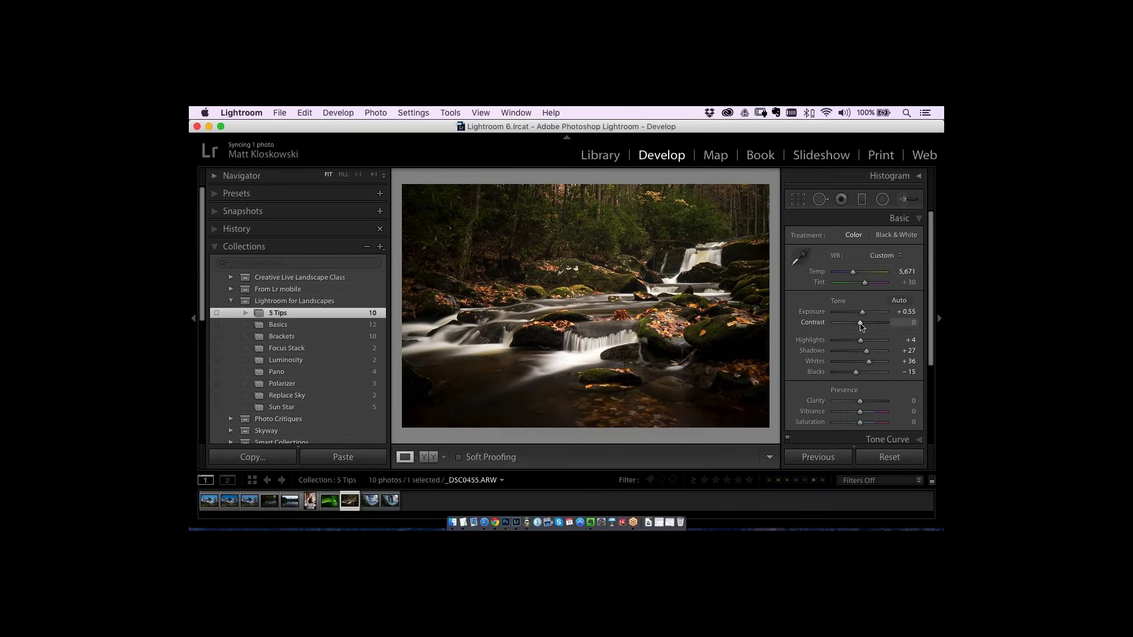
- Set the stream photo's Contrast to +15 and Clarity to +9, and warm its Temp to 6,300
drag(861, 326, 864, 326)
mouse_move(860, 402)
mouse_down()
mouse_move(872, 402)
mouse_move(863, 401)
mouse_up()
drag(853, 272, 858, 274)
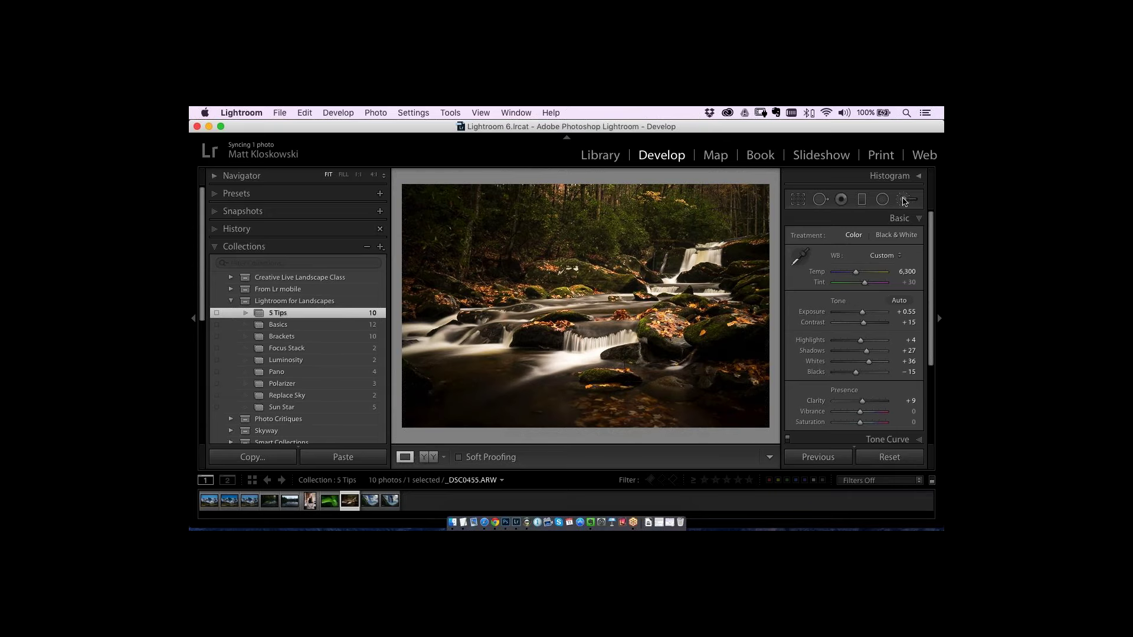
- Draw a radial filter over the trees above the waterfall with Temp 69 and Exposure 0.56, and invert its mask to affect the inside
click(883, 201)
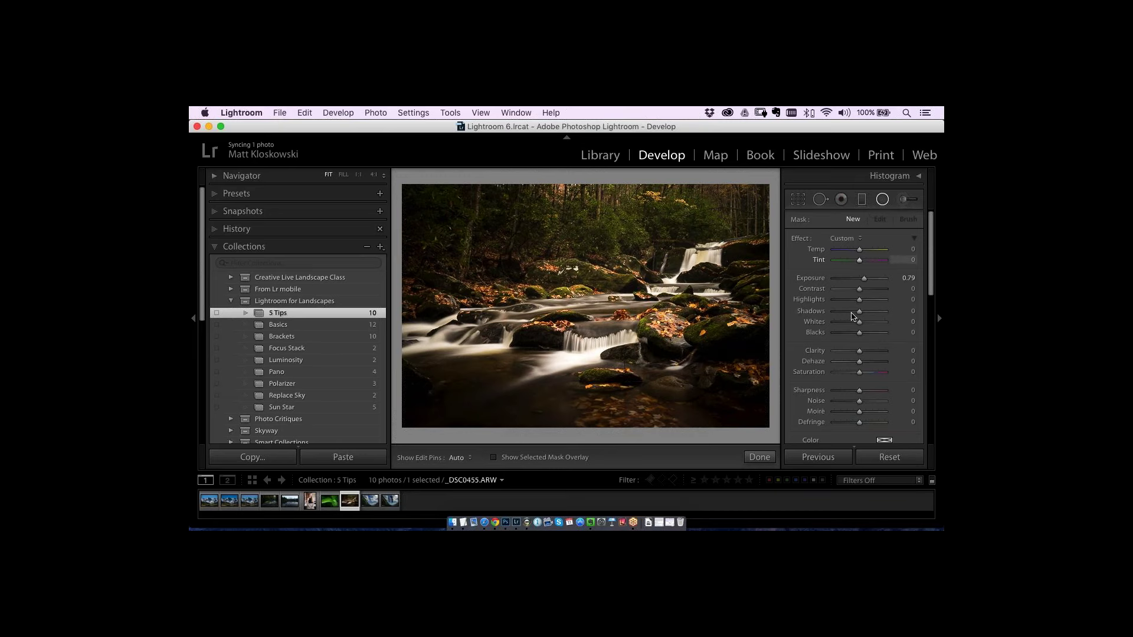
drag(864, 282, 879, 252)
mouse_move(692, 211)
mouse_down()
mouse_move(794, 292)
mouse_move(687, 219)
mouse_up()
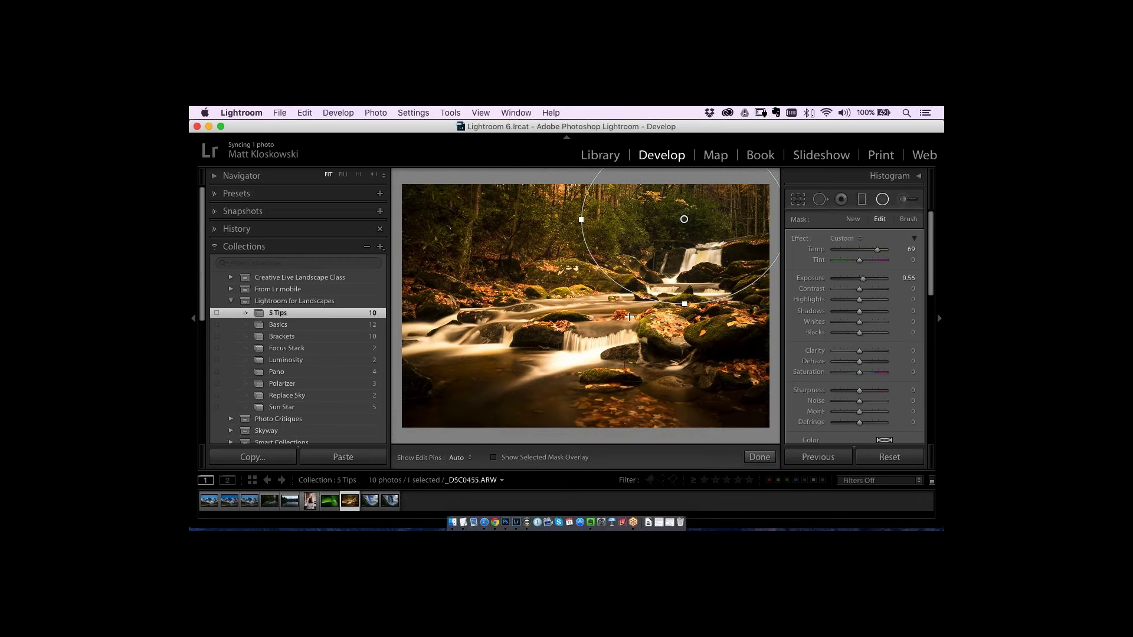
scroll(826, 330, down, 5)
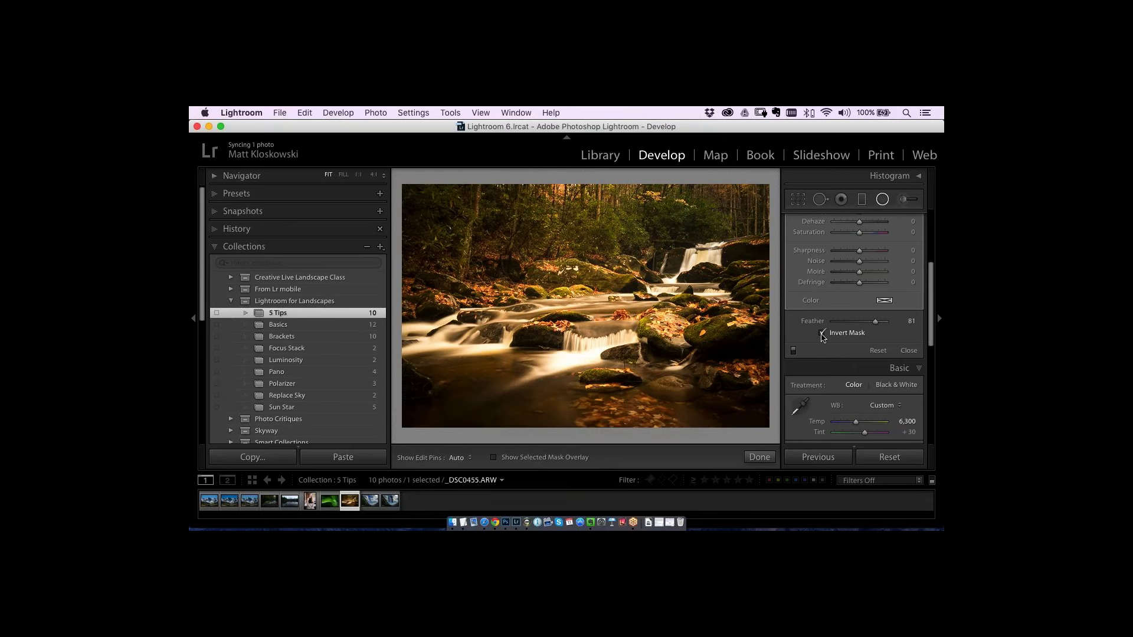
click(822, 334)
drag(929, 289, 930, 254)
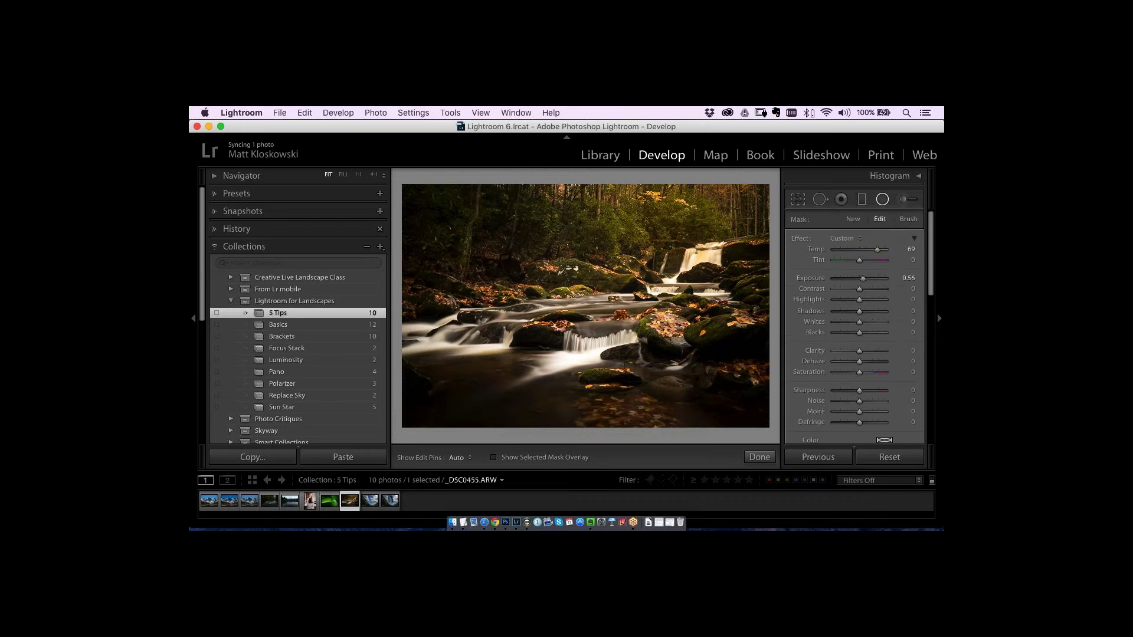
- Shift and resize the radial filter toward the photo's upper-right corner, set its Exposure to 0.84, and finish the filter
drag(671, 230, 724, 201)
drag(633, 199, 655, 295)
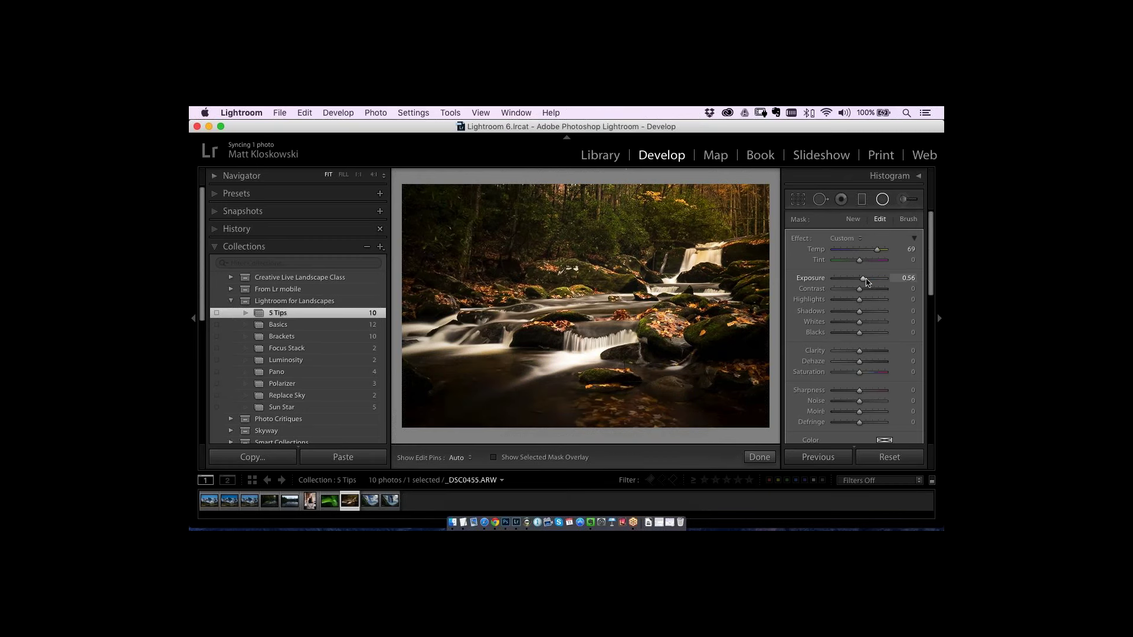
drag(862, 278, 866, 282)
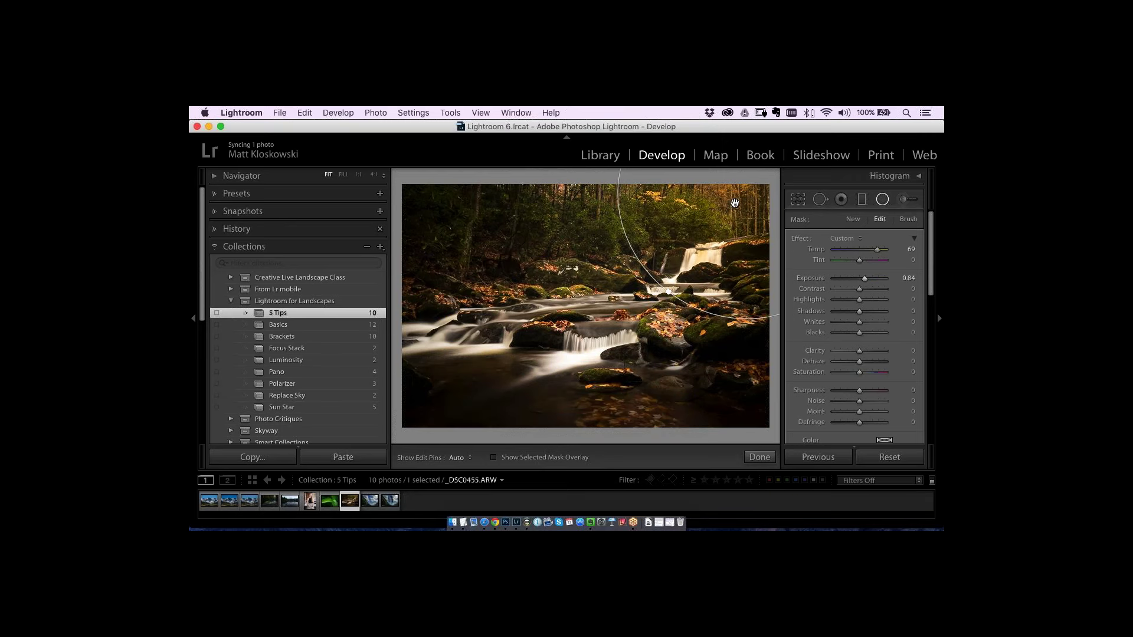
drag(731, 222, 740, 191)
drag(676, 279, 690, 261)
mouse_move(741, 190)
mouse_down()
mouse_move(749, 206)
mouse_move(725, 230)
mouse_move(534, 260)
mouse_move(490, 320)
mouse_move(708, 301)
mouse_move(755, 272)
mouse_move(533, 363)
mouse_move(489, 345)
mouse_move(442, 189)
mouse_move(647, 196)
mouse_move(702, 241)
mouse_move(507, 260)
mouse_move(504, 366)
mouse_move(714, 317)
mouse_move(761, 184)
mouse_up()
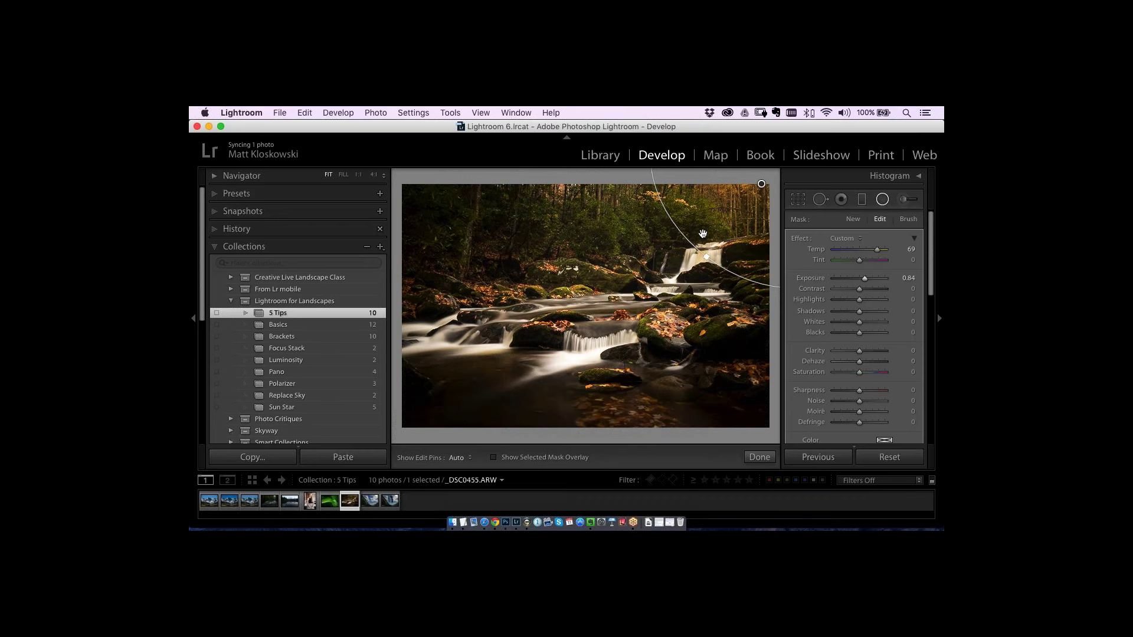
scroll(930, 293, down, 4)
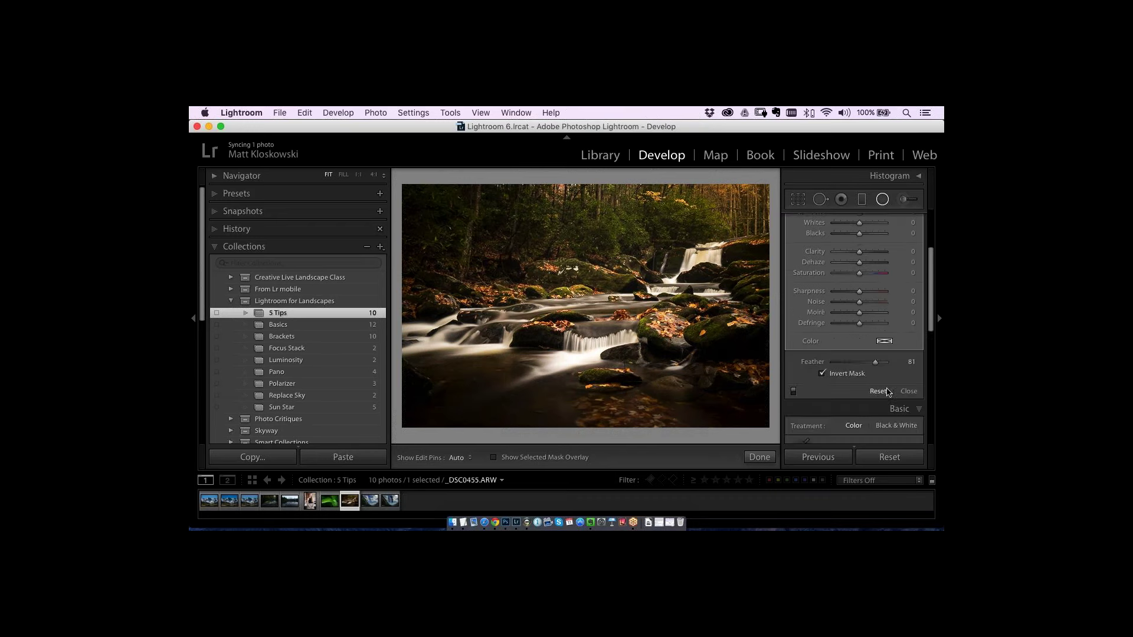
click(905, 391)
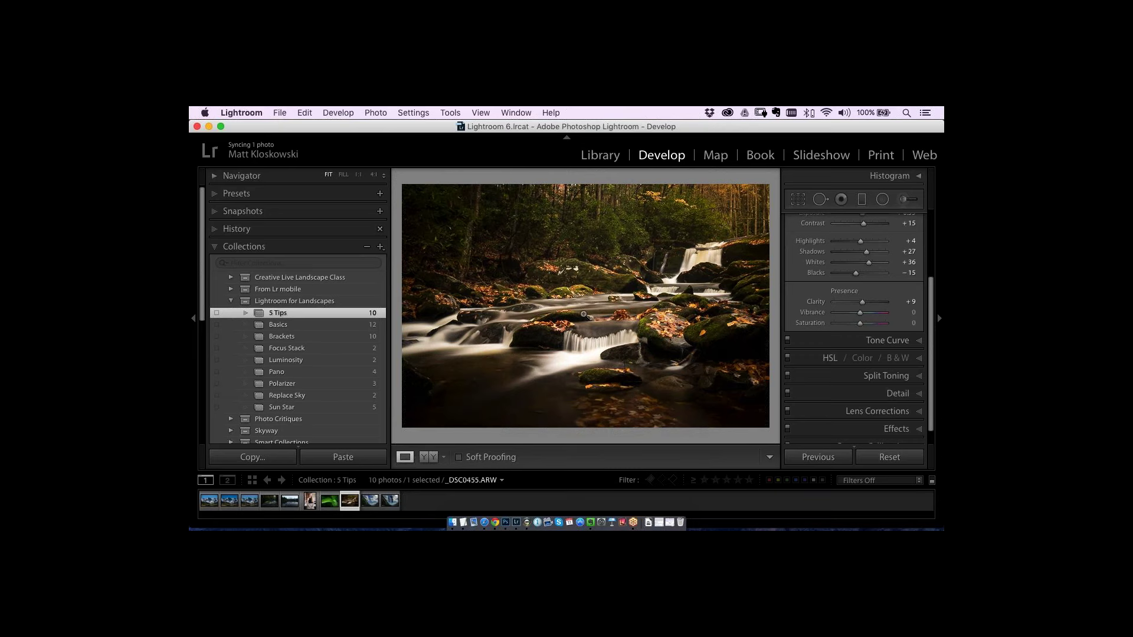
- Compare the stream photo before and after editing with the panels hidden and the surroundings blacked out
key(backslash)
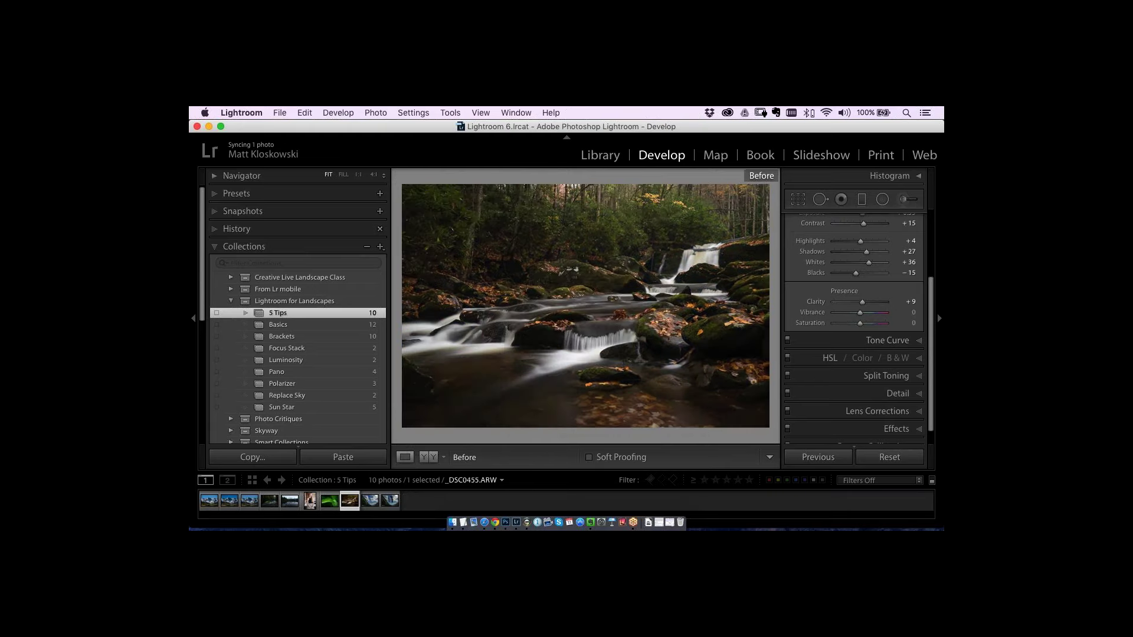
key(shift+Tab)
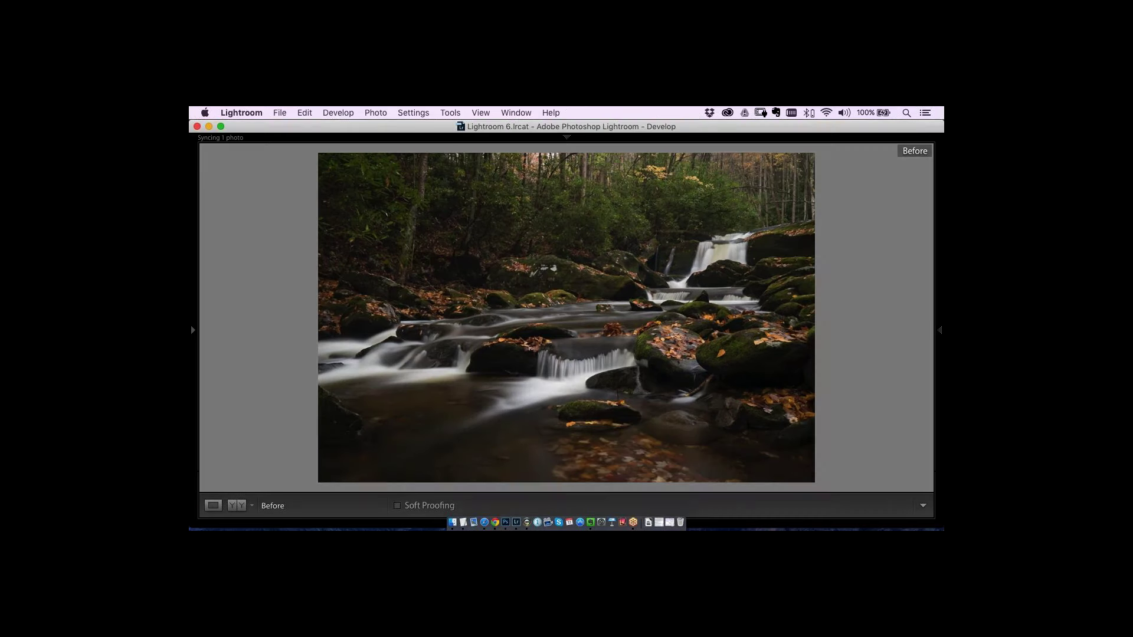
key(l)
key(l)
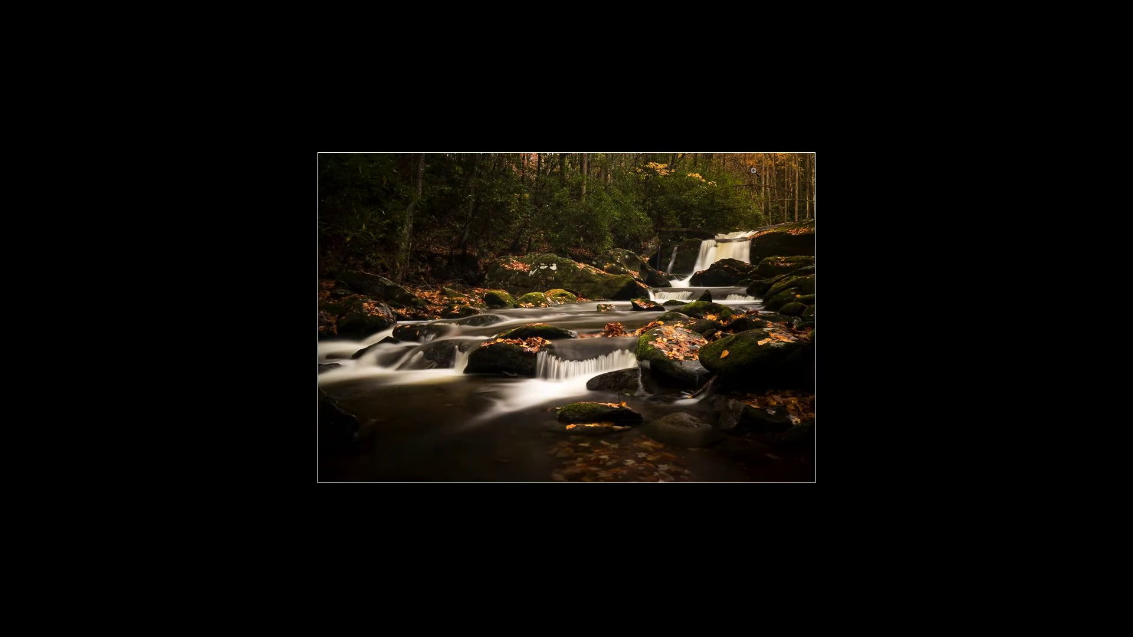
key(l)
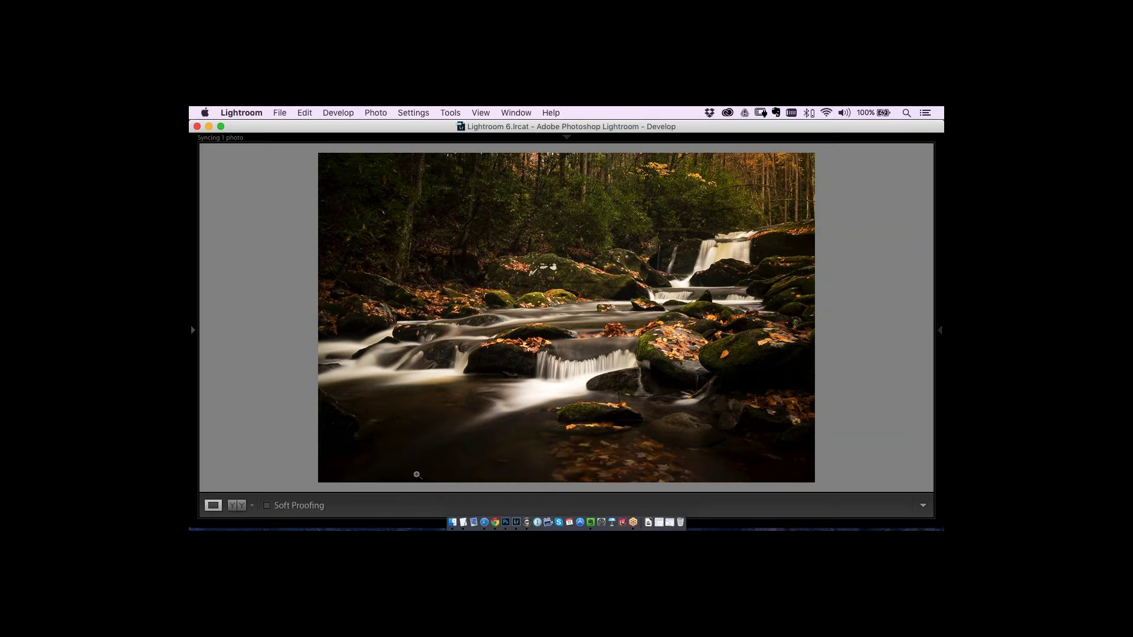
key(shift+Tab)
- Open the mossy canyon river photo _JK_4229.CR2 and crop it slightly tighter
click(269, 503)
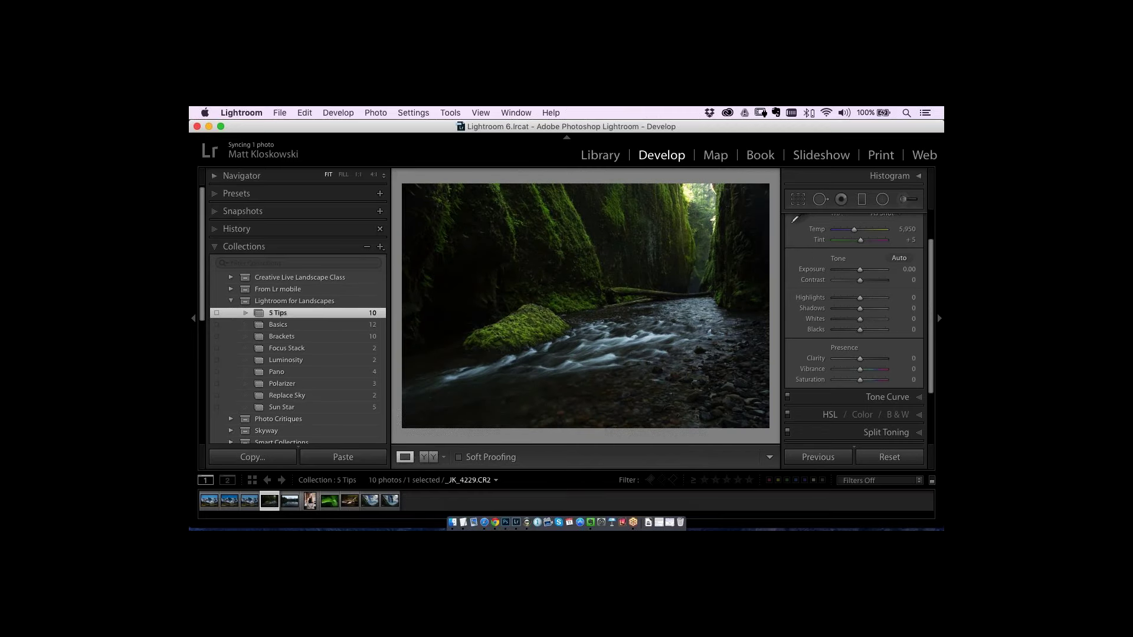
click(798, 199)
drag(777, 180, 779, 202)
key(Return)
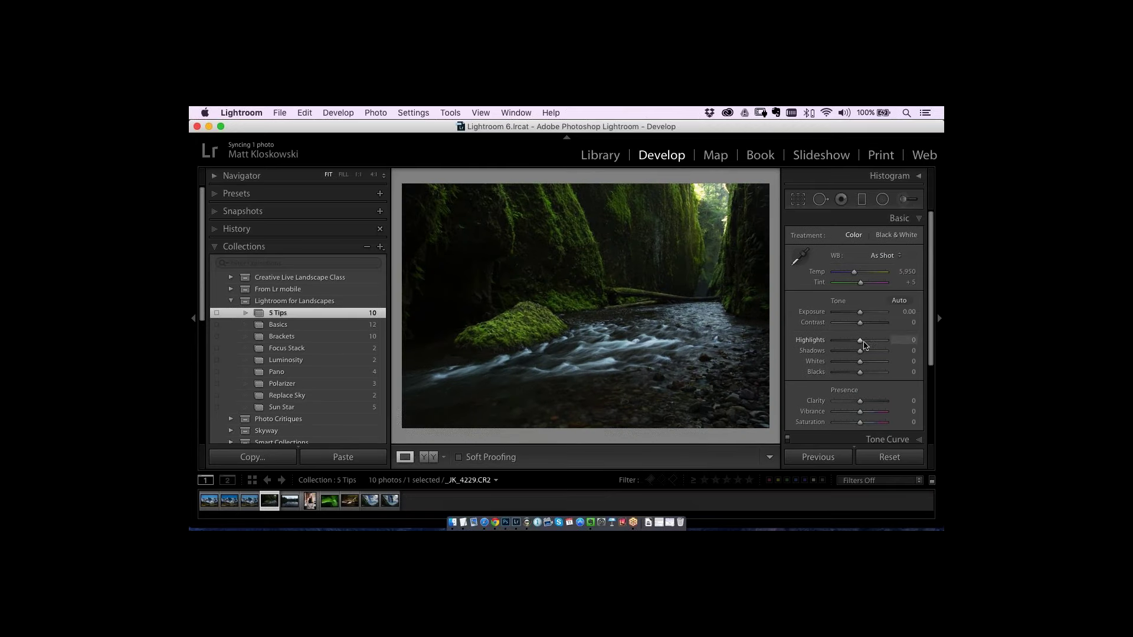
- Adjust the canyon photo's tones with Highlights -30, Shadows +86, Whites +19, Blacks -1 and Clarity +19
mouse_move(861, 364)
mouse_down()
mouse_move(861, 374)
mouse_move(888, 352)
mouse_move(838, 345)
mouse_move(862, 345)
mouse_move(853, 346)
mouse_up()
drag(859, 401, 865, 402)
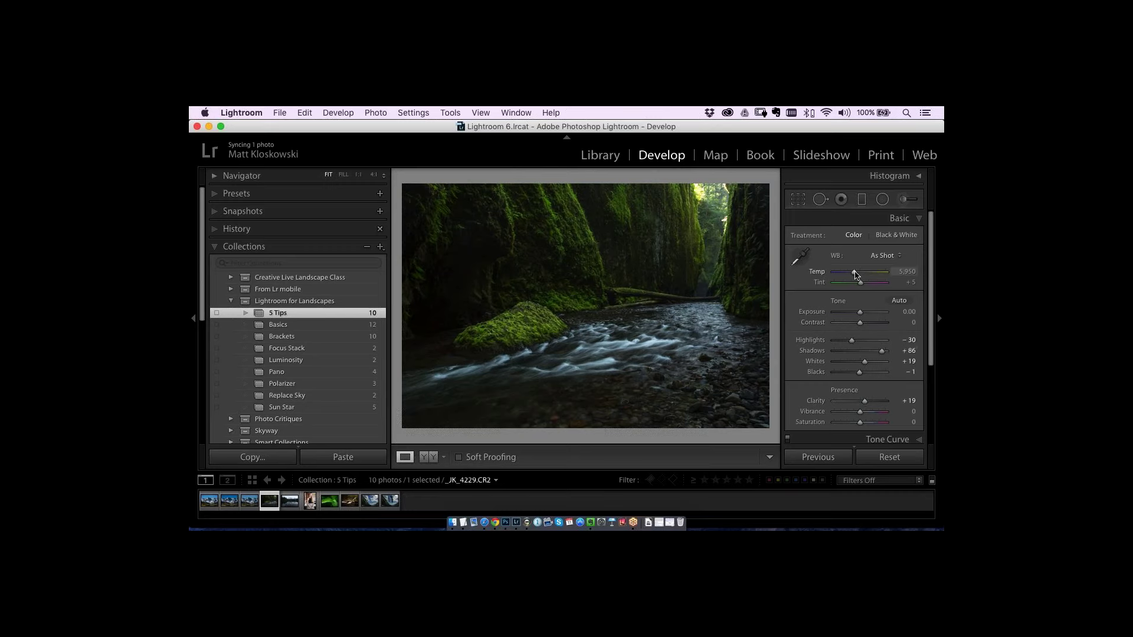
- Set the white balance Temp to 6,563 and spread a radial filter with Temp 69 and Exposure 0.56 over the bright canyon opening
drag(855, 273, 859, 274)
click(882, 200)
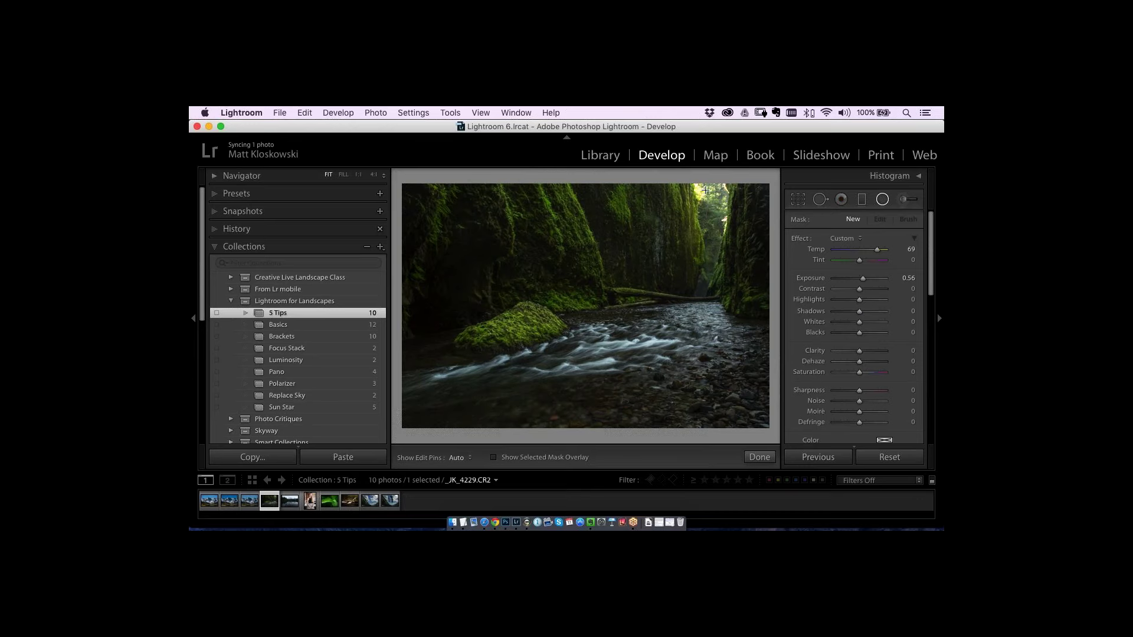
drag(705, 190, 612, 265)
scroll(921, 284, down, 5)
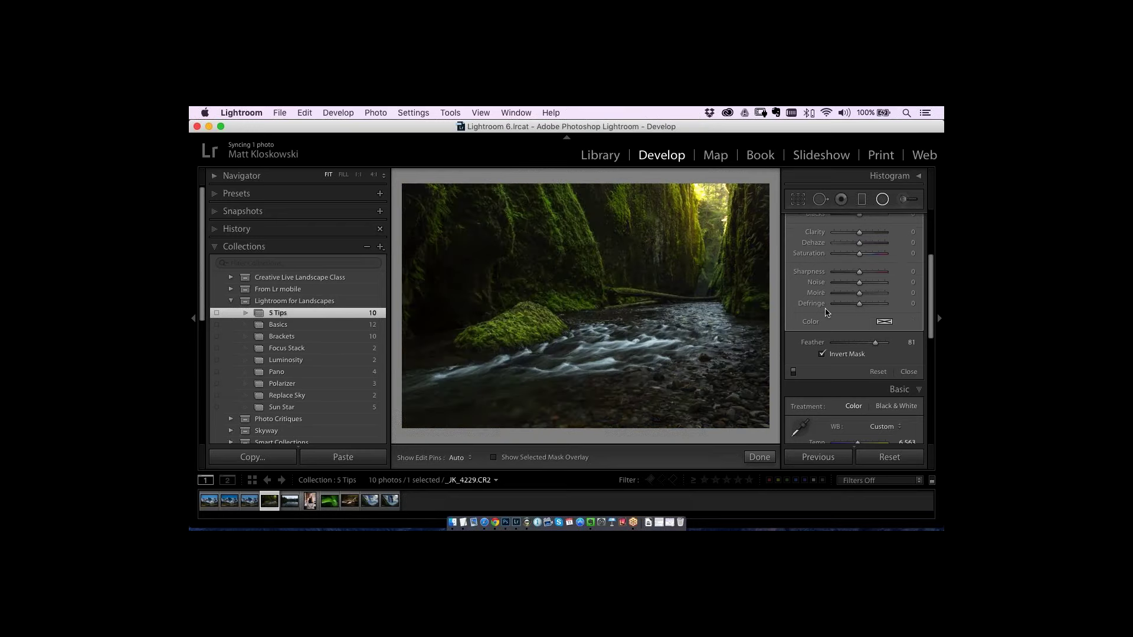
drag(706, 191, 733, 209)
drag(641, 209, 597, 210)
drag(731, 208, 701, 234)
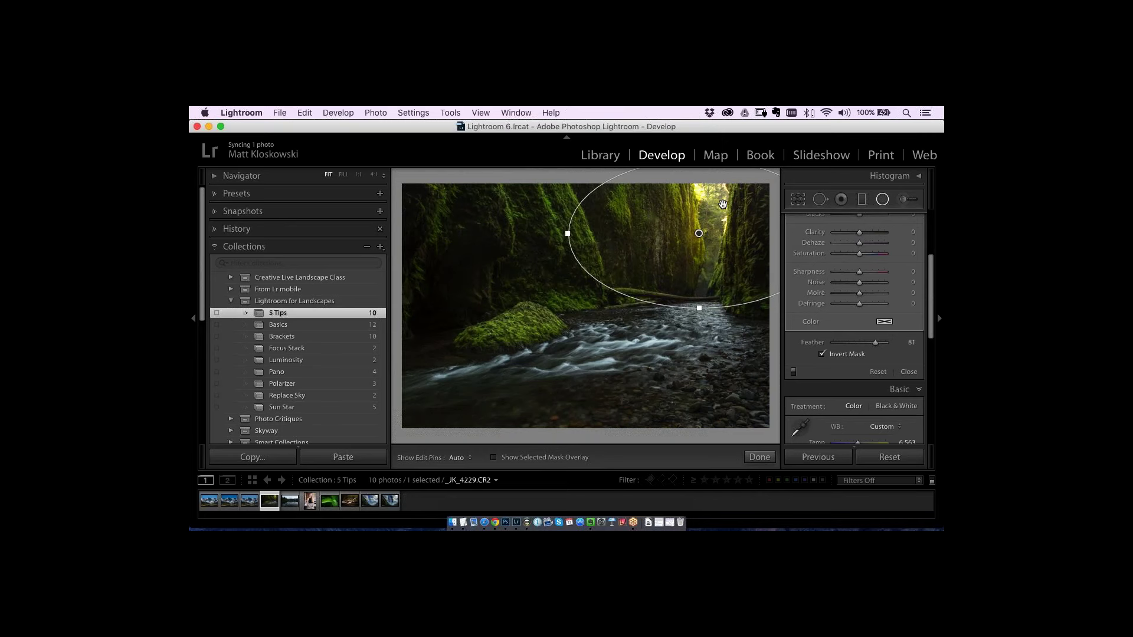
click(909, 372)
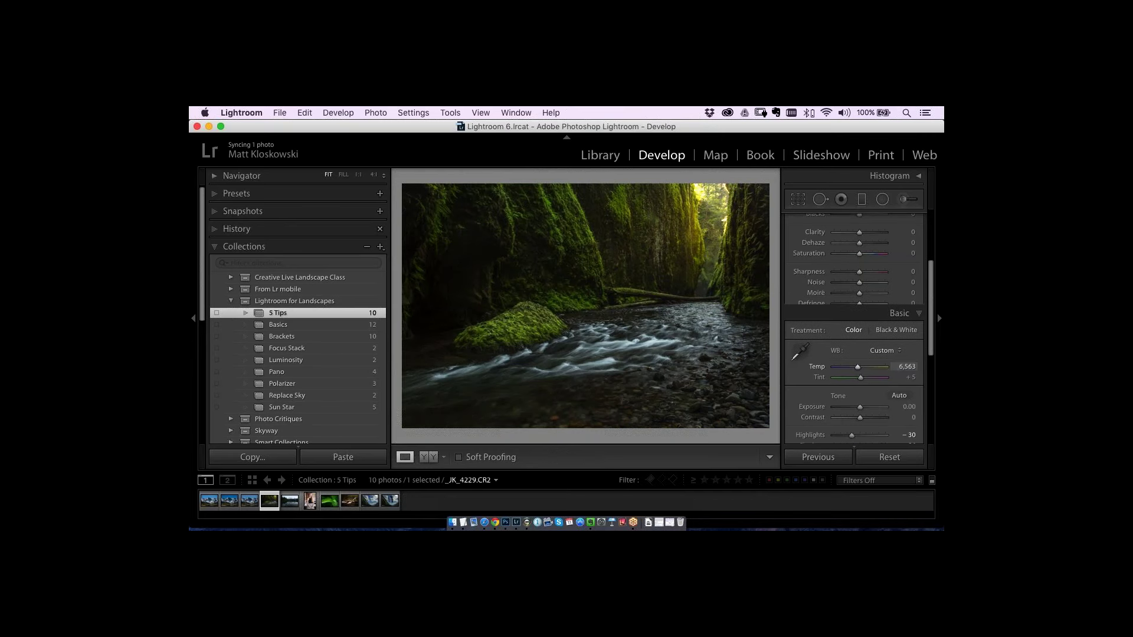
- Add a post-crop vignette to the canyon photo with Amount -17, Midpoint 10 and Feather 100
click(897, 413)
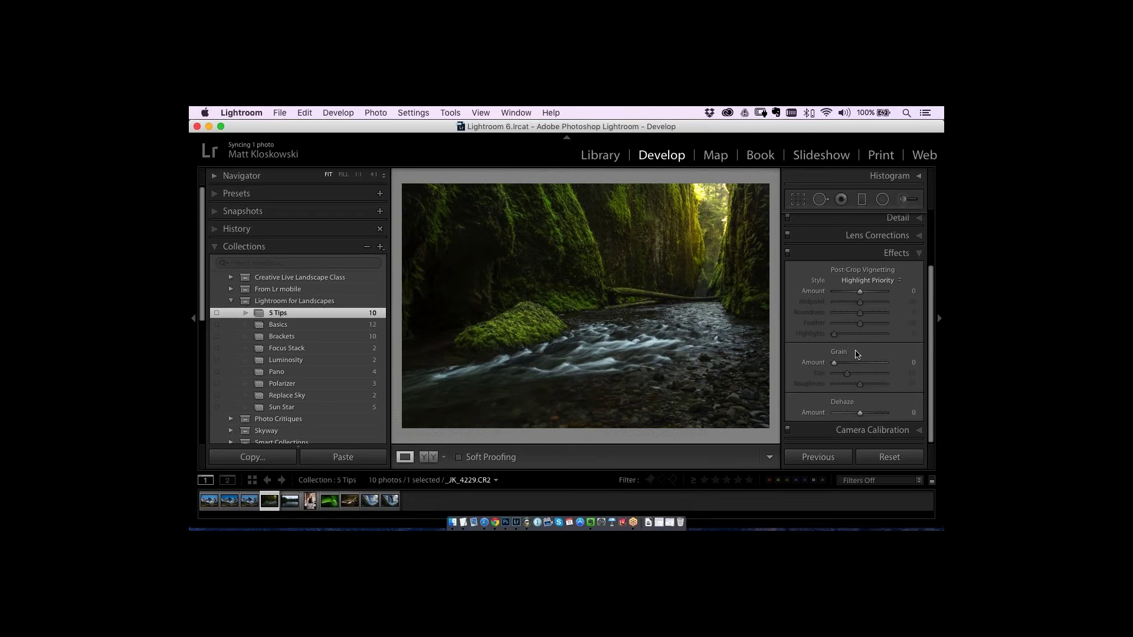
mouse_move(858, 292)
mouse_down()
mouse_move(839, 302)
mouse_move(886, 324)
mouse_move(855, 293)
mouse_up()
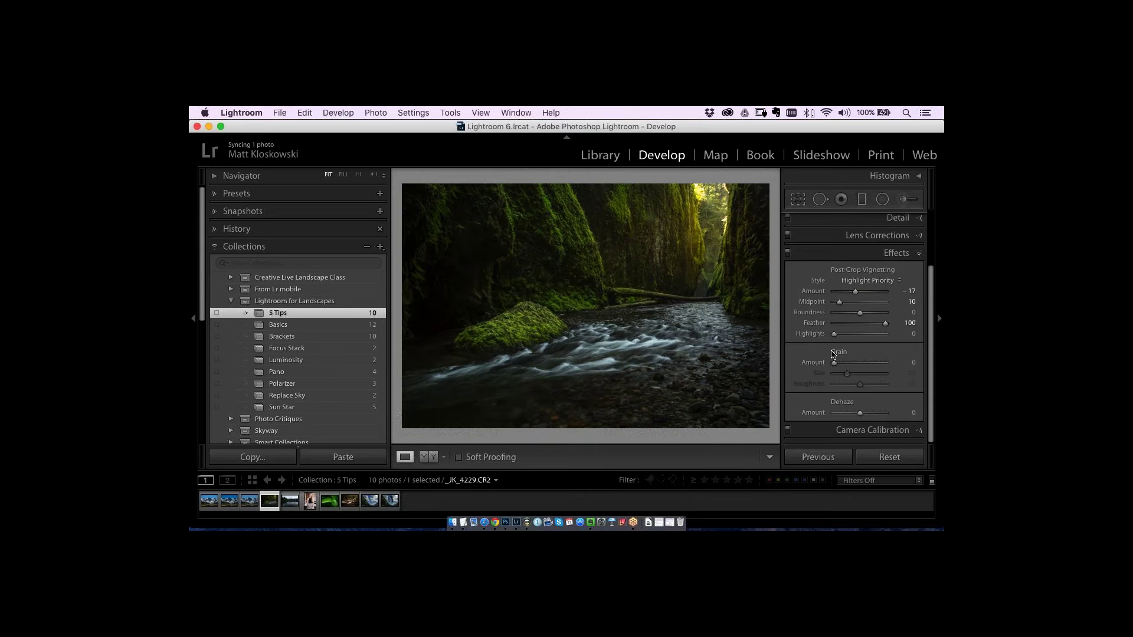
- Brighten the river's rapids with an adjustment brush at Exposure 1.06, painting from the foreground water toward the canyon opening
click(905, 199)
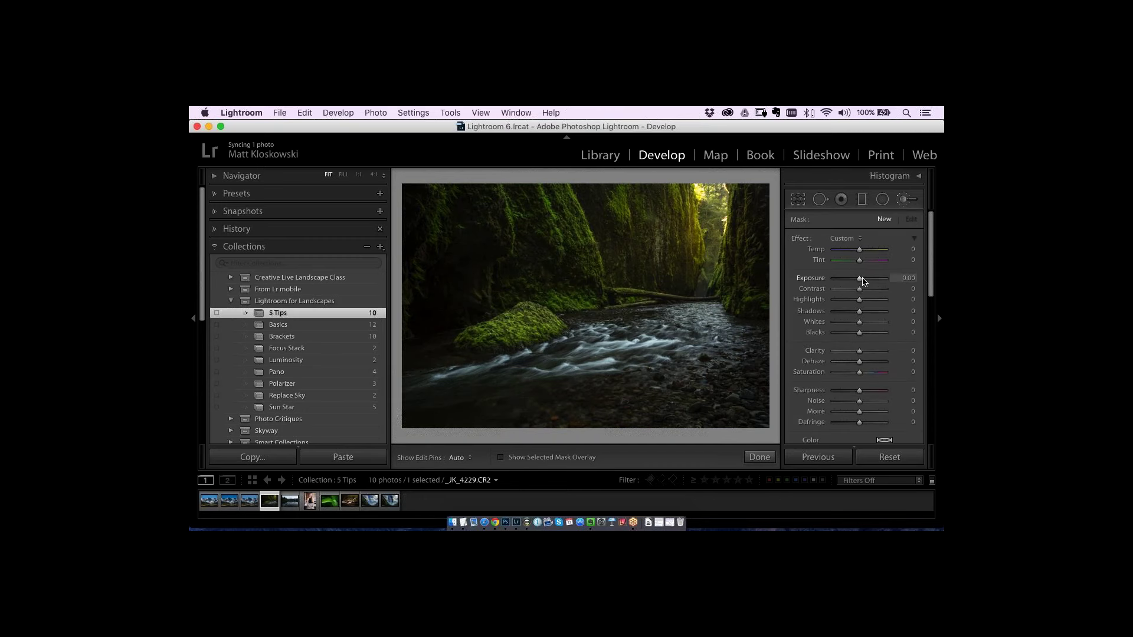
drag(859, 278, 866, 278)
key(h)
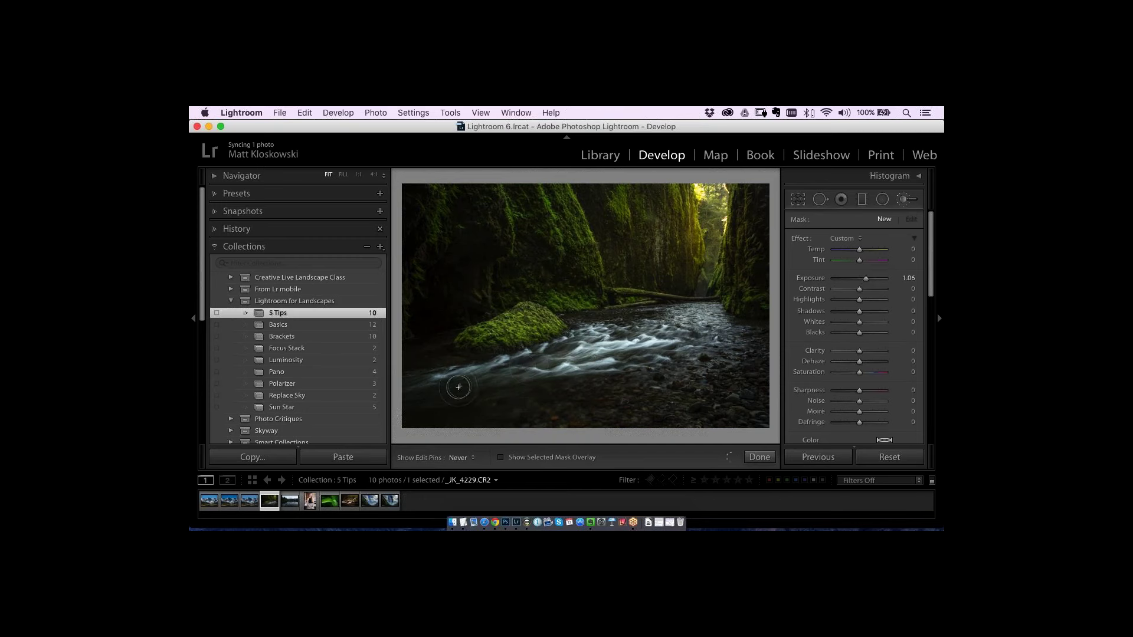
drag(512, 368, 705, 329)
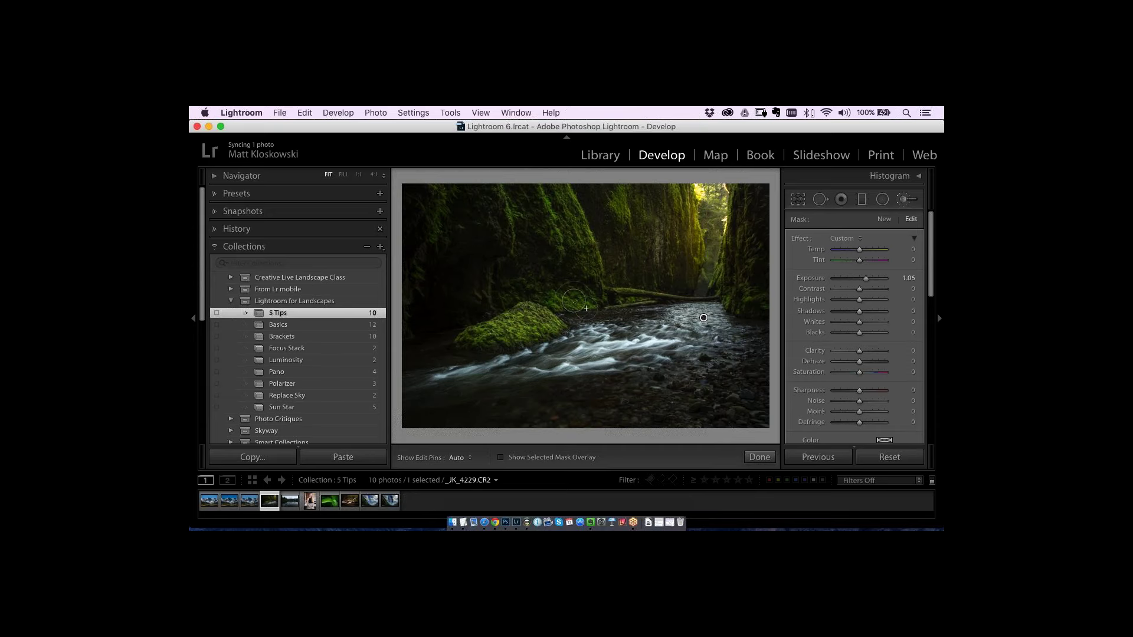
key(h)
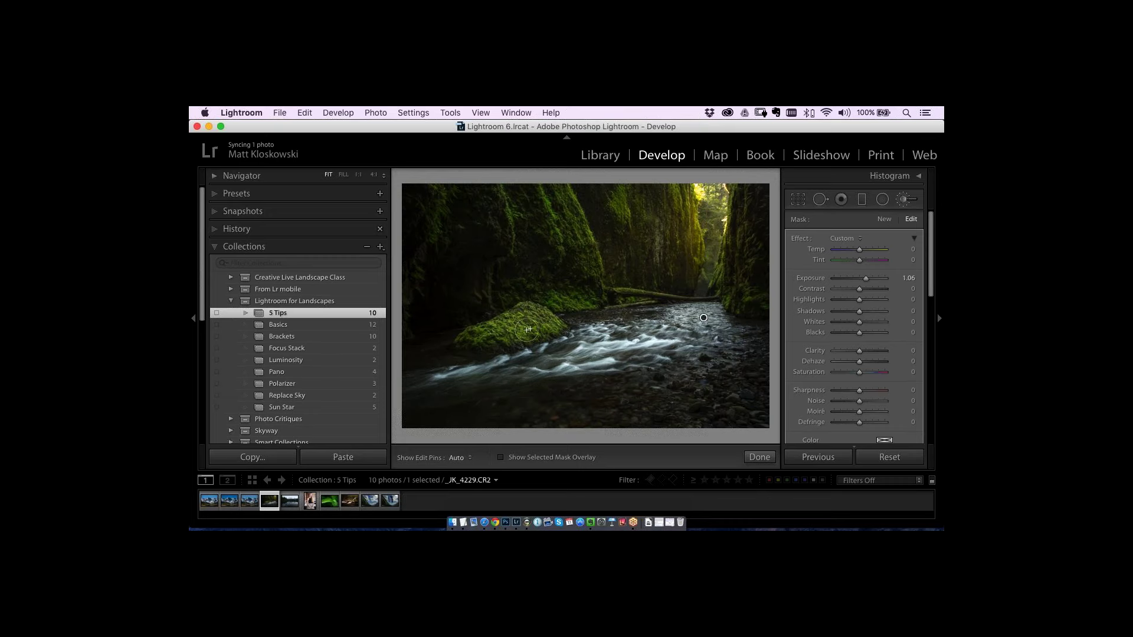
key(h)
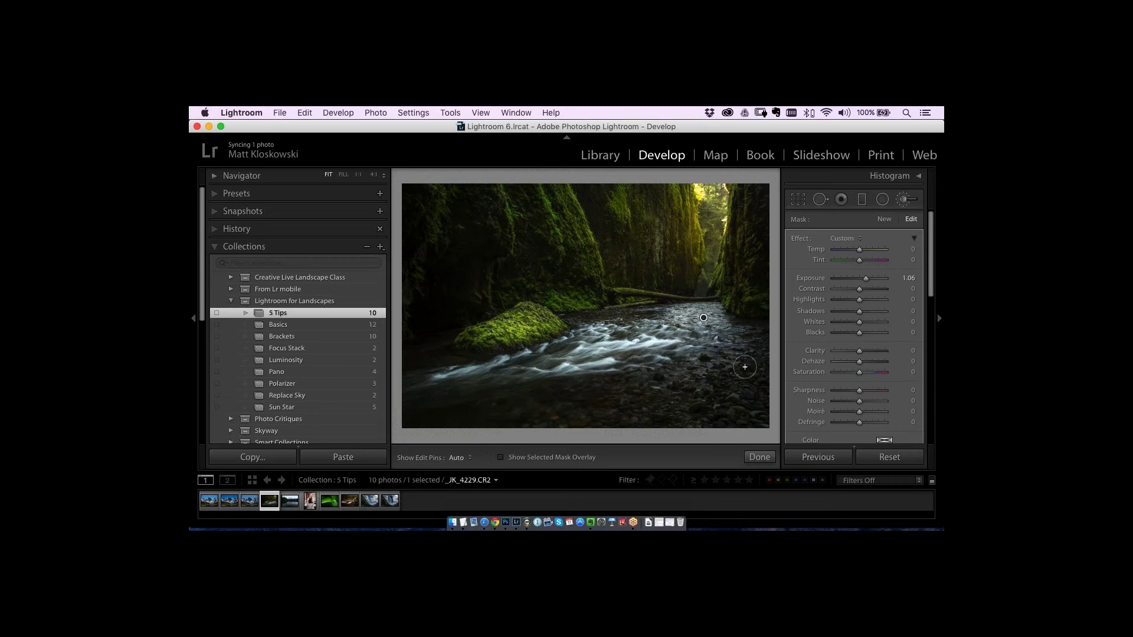
- Straighten the canyon photo's crop to an angle of 2.34 and apply it
key(r)
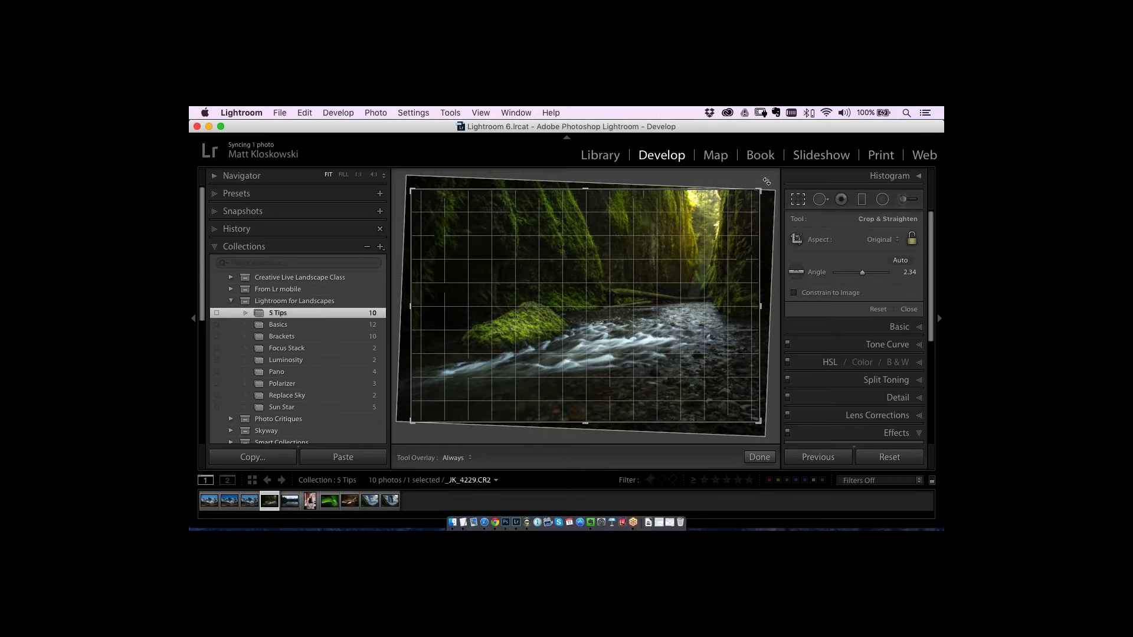
key(Return)
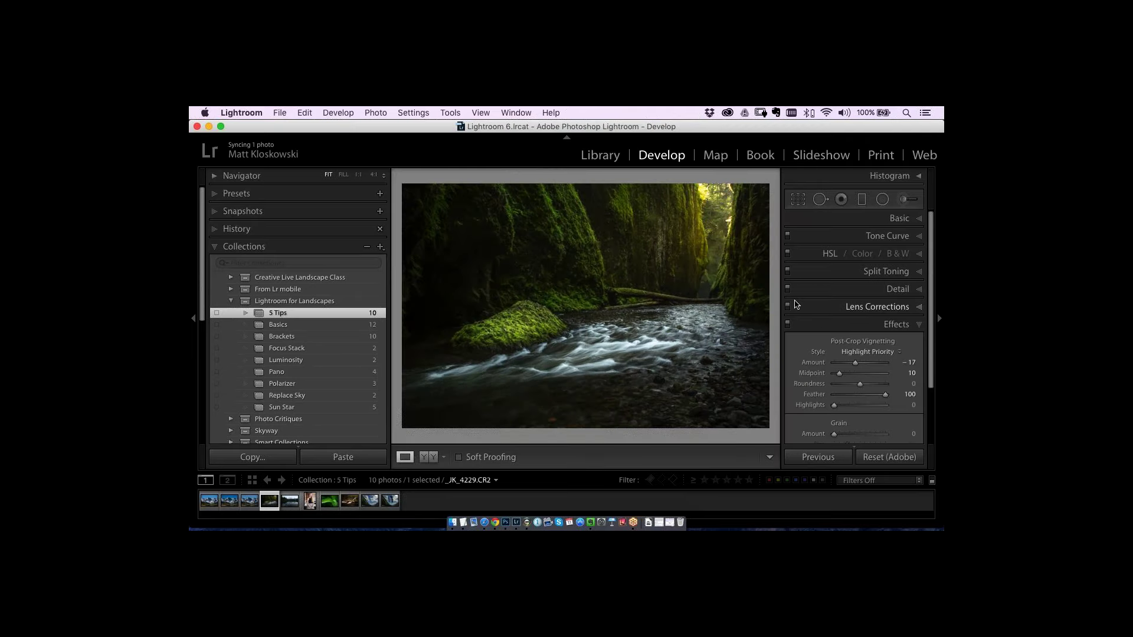
- Compare the canyon photo before and after editing with the surroundings blacked out, and by resetting its settings and undoing the reset
key(shift+Tab)
key(l)
key(l)
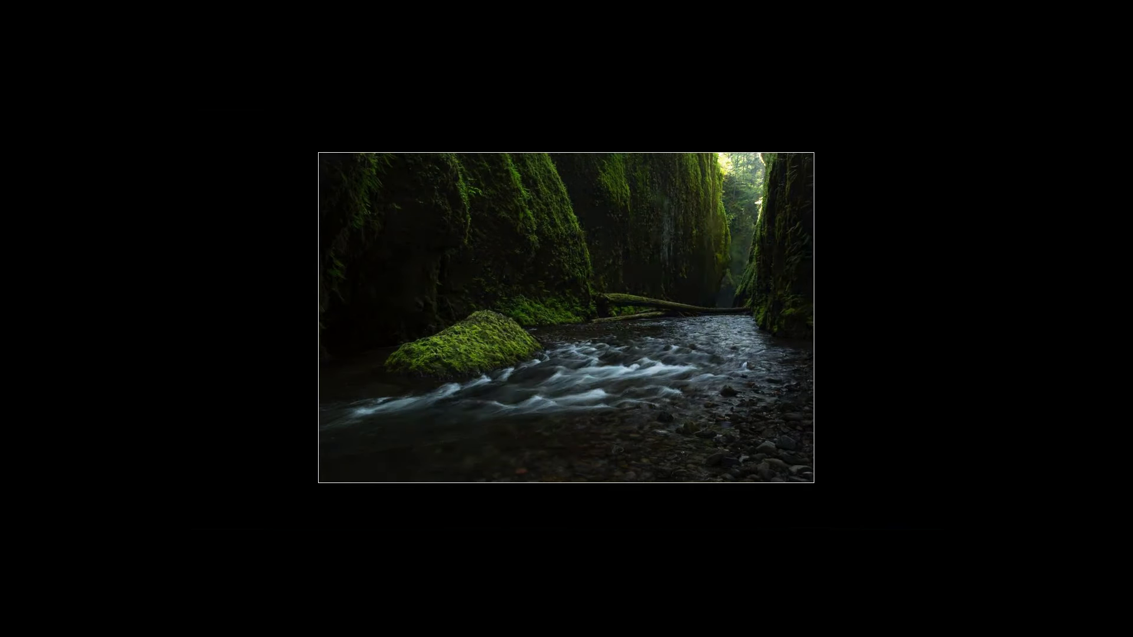
key(l)
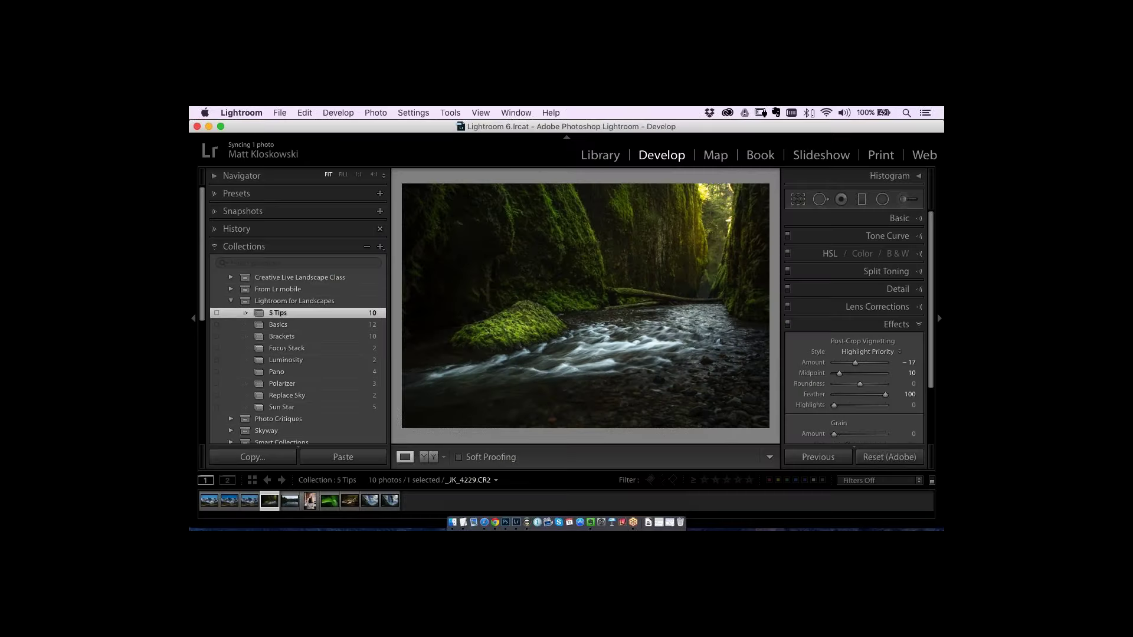
click(889, 458)
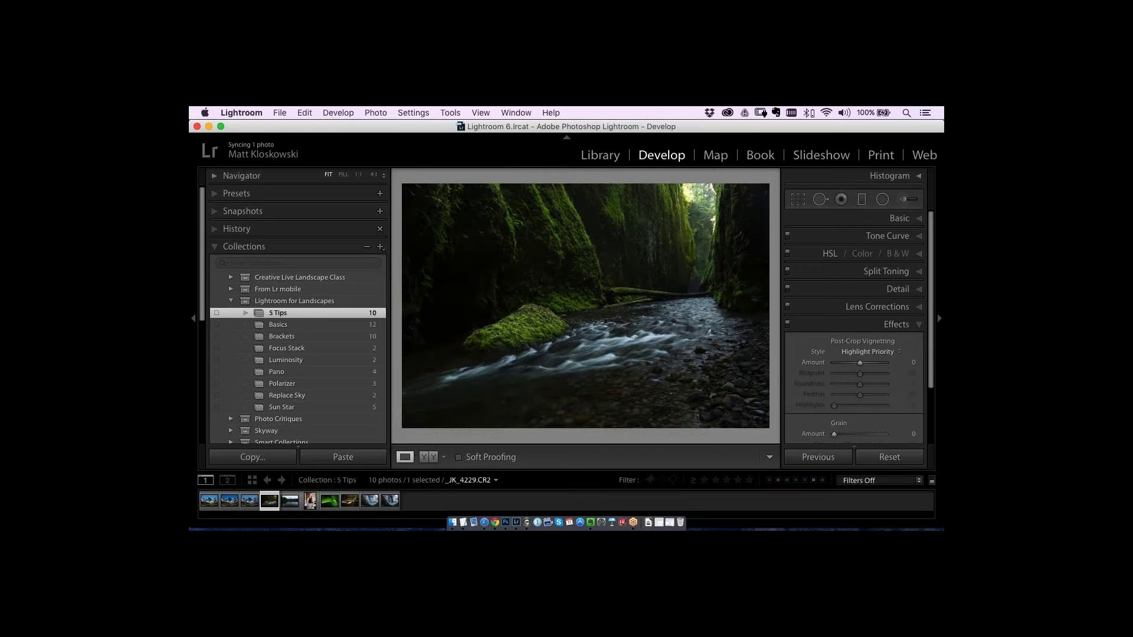
key(super+z)
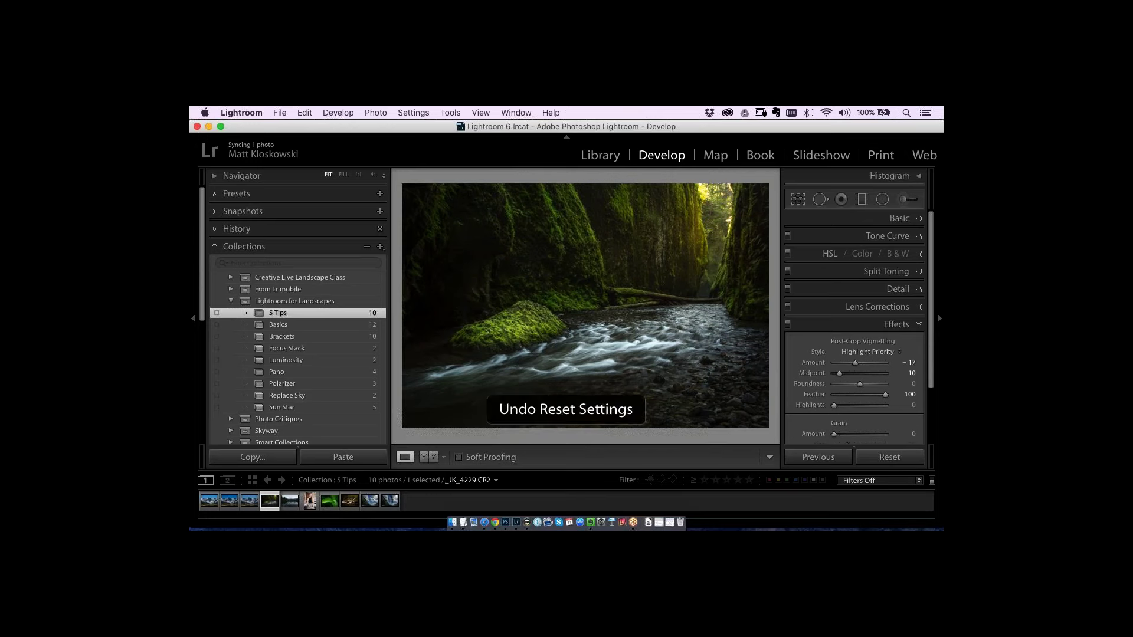
- Open the autumn stream photo _DSC0455.ARW and compare its before and after versions with the panels hidden
click(349, 502)
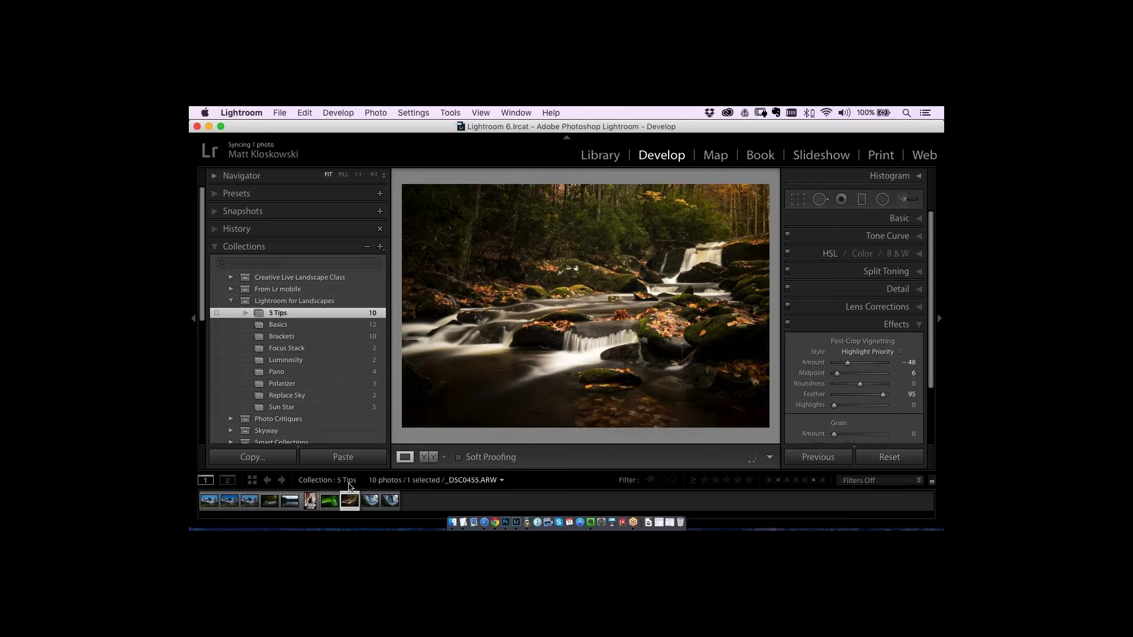
key(backslash)
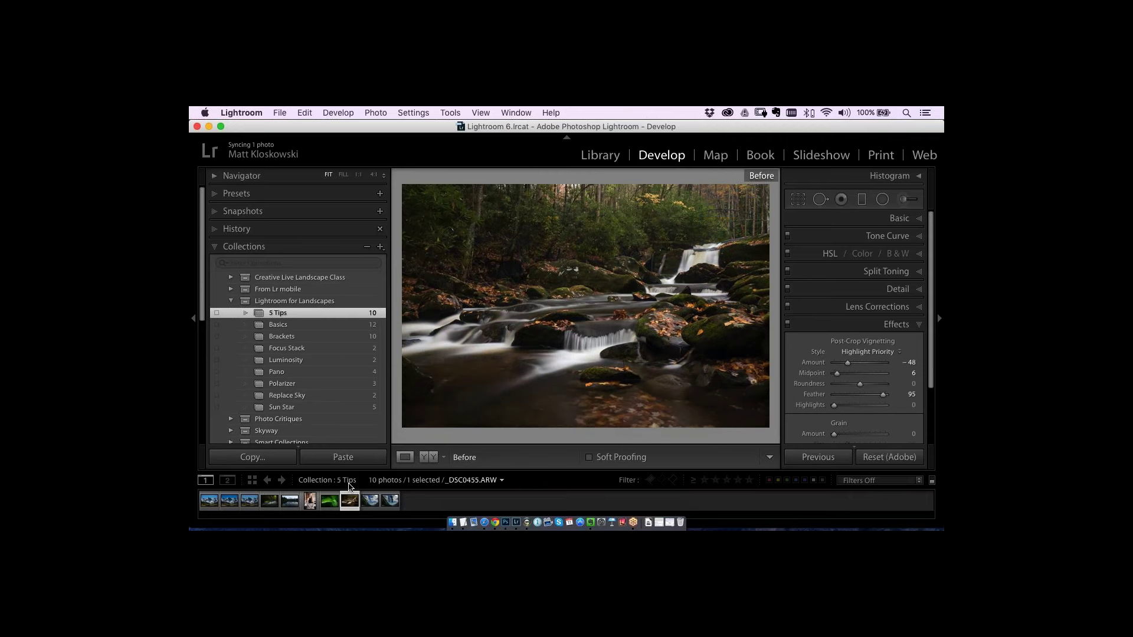
key(shift+Tab)
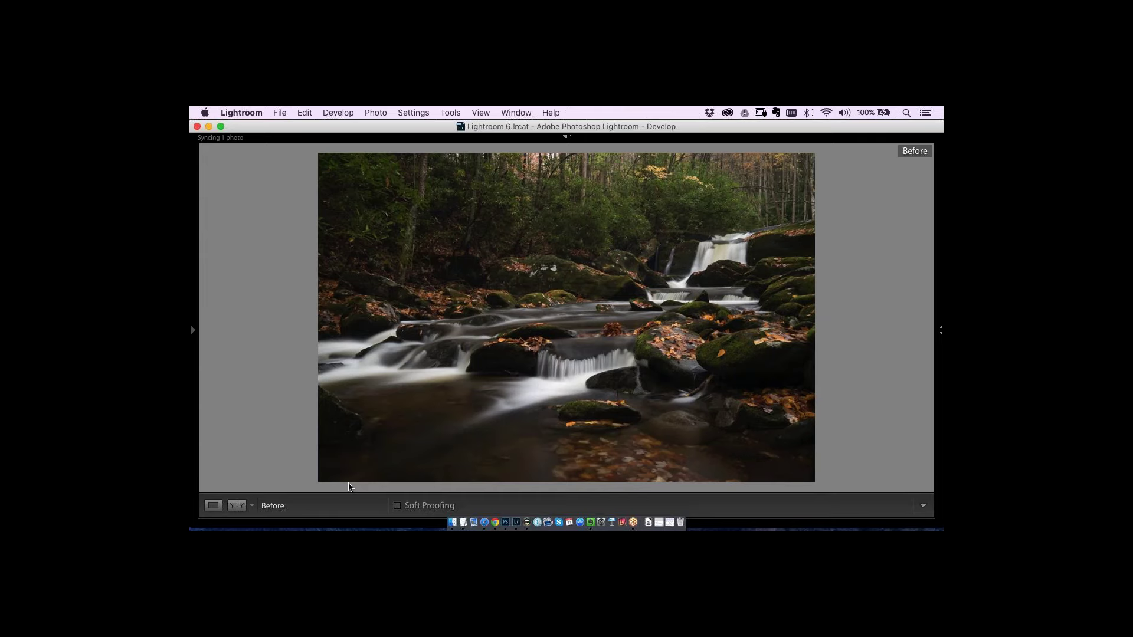
key(backslash)
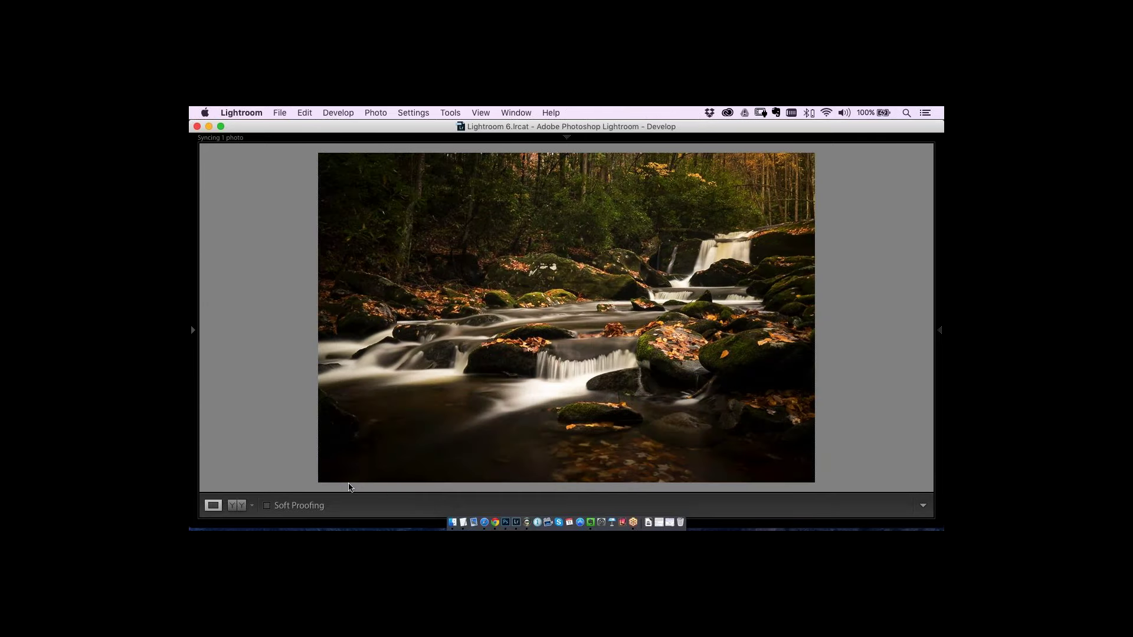
key(backslash)
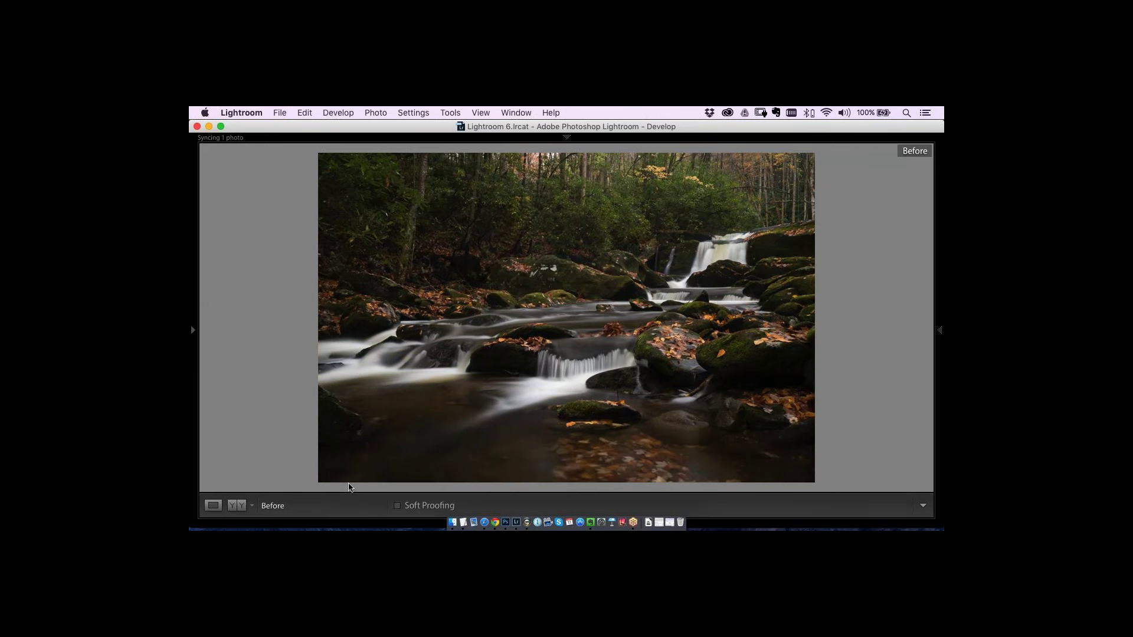
key(backslash)
key(shift+Tab)
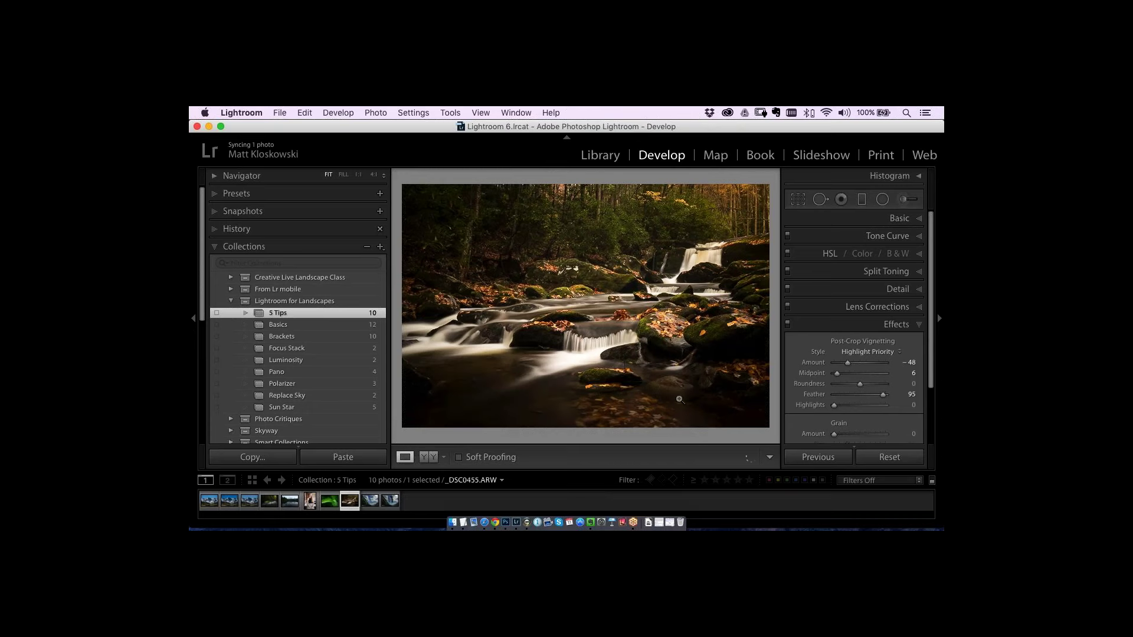
- Open the mountain lake photo MJK_7248.NEF and reset its adjustments
click(290, 501)
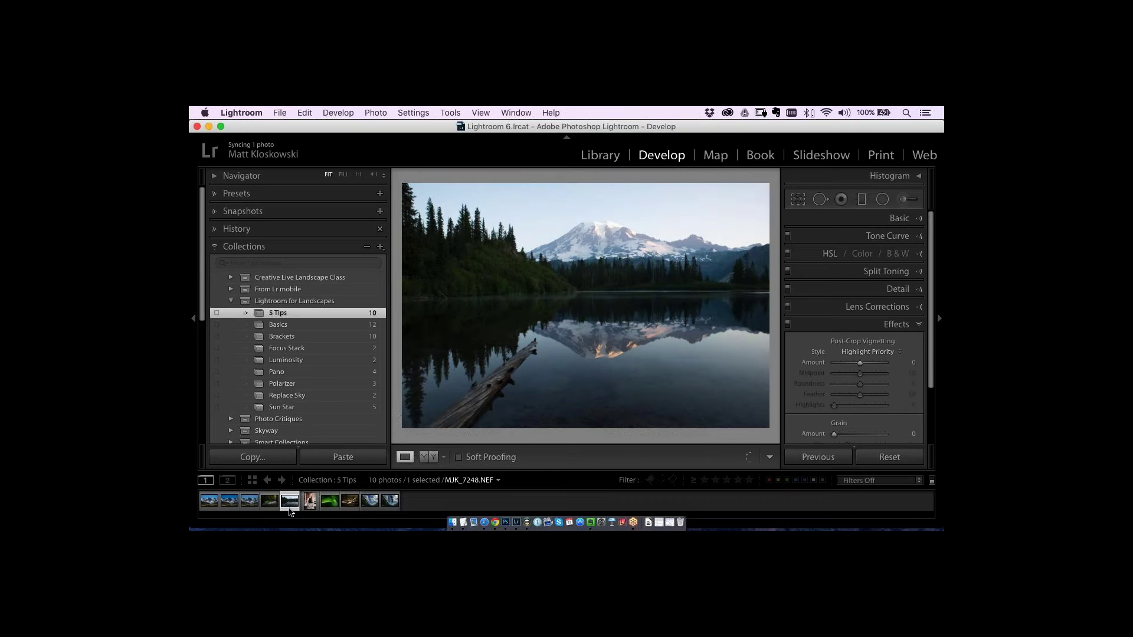
click(874, 459)
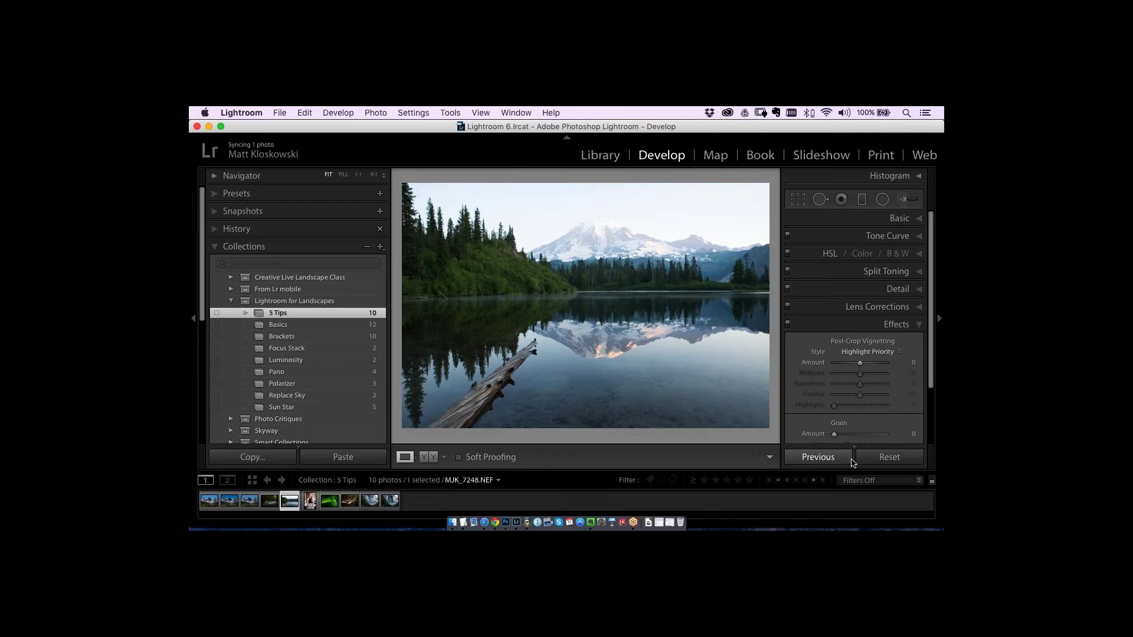
- Set the lake photo's Shadows +38, Whites +12 and Blacks -23, compare Highlights -100 against the original, and raise Highlights partway back toward zero
click(894, 324)
click(897, 219)
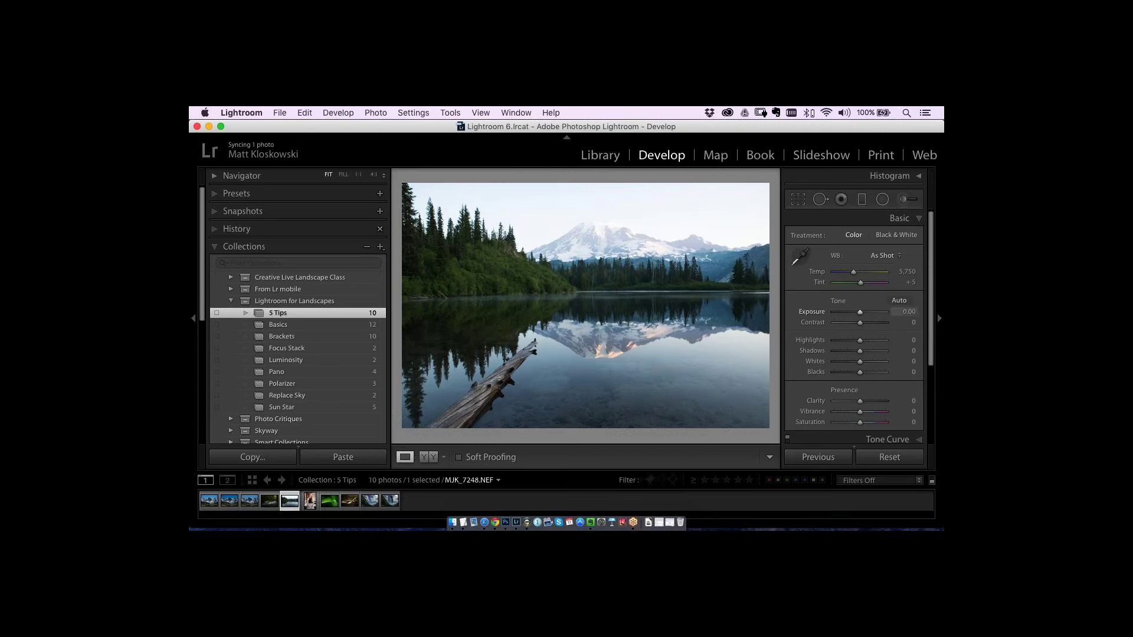
scroll(931, 290, down, 3)
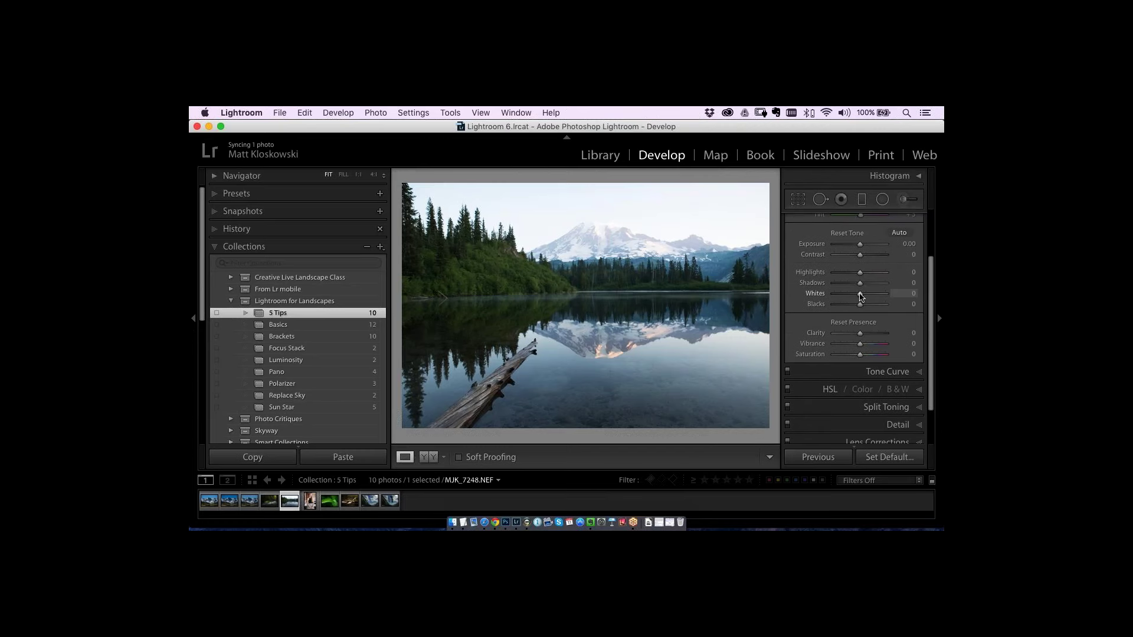
drag(860, 296, 855, 307)
drag(864, 283, 835, 280)
key(backslash)
key(backslash)
key(backslash)
key(backslash)
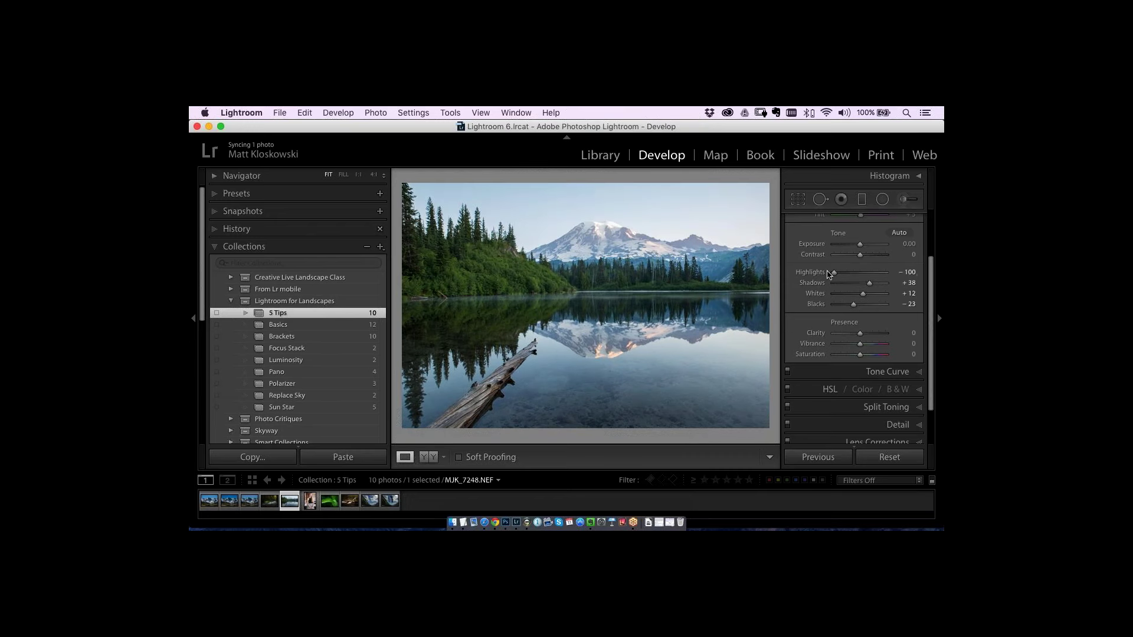
drag(834, 272, 854, 274)
- Try Dehaze at +61 on the lake photo and reset the Dehaze amount to zero
scroll(934, 304, down, 1)
scroll(934, 303, down, 8)
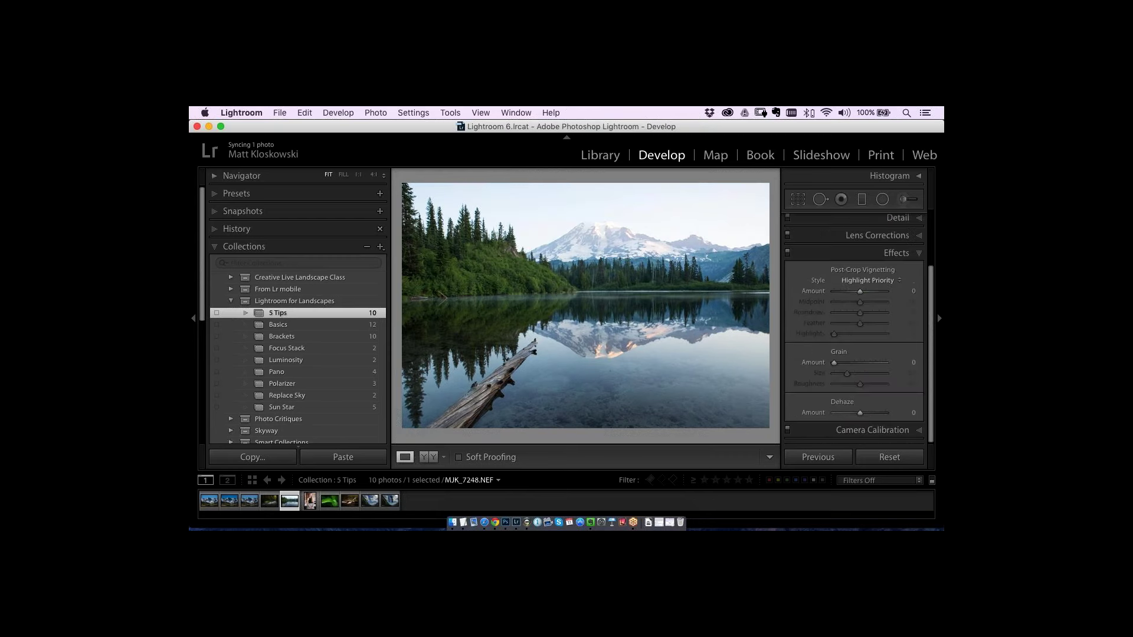
drag(861, 417, 876, 413)
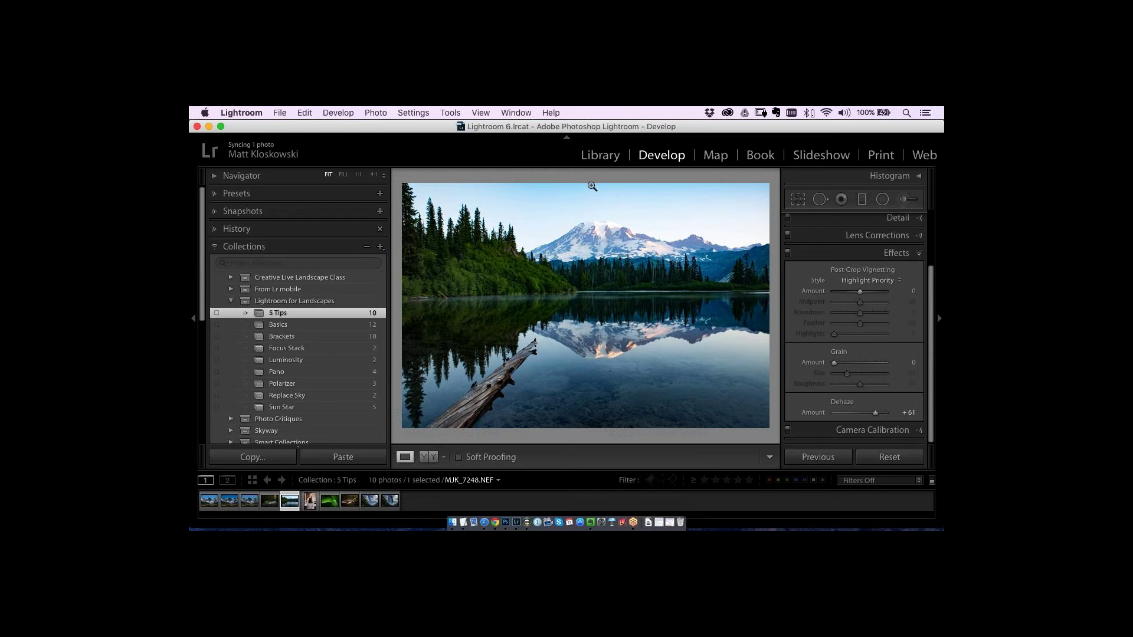
drag(878, 416, 877, 413)
double_click(818, 416)
- Try a graduated filter with Exposure -1.55 from the mountain down into the lake reflection, and delete it
drag(930, 291, 931, 230)
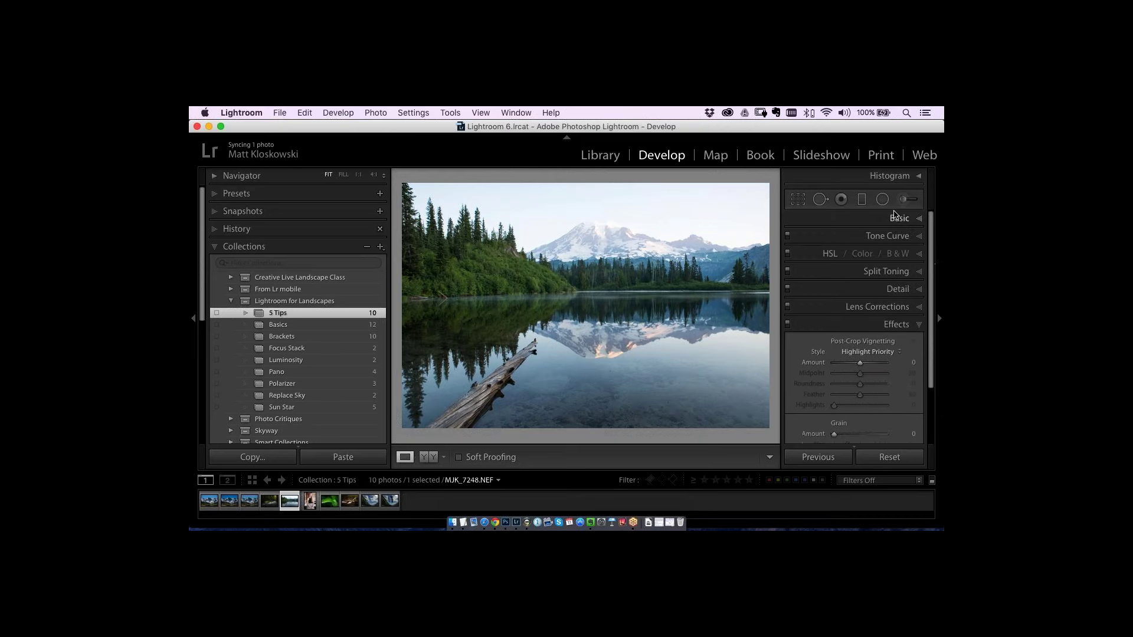
click(860, 199)
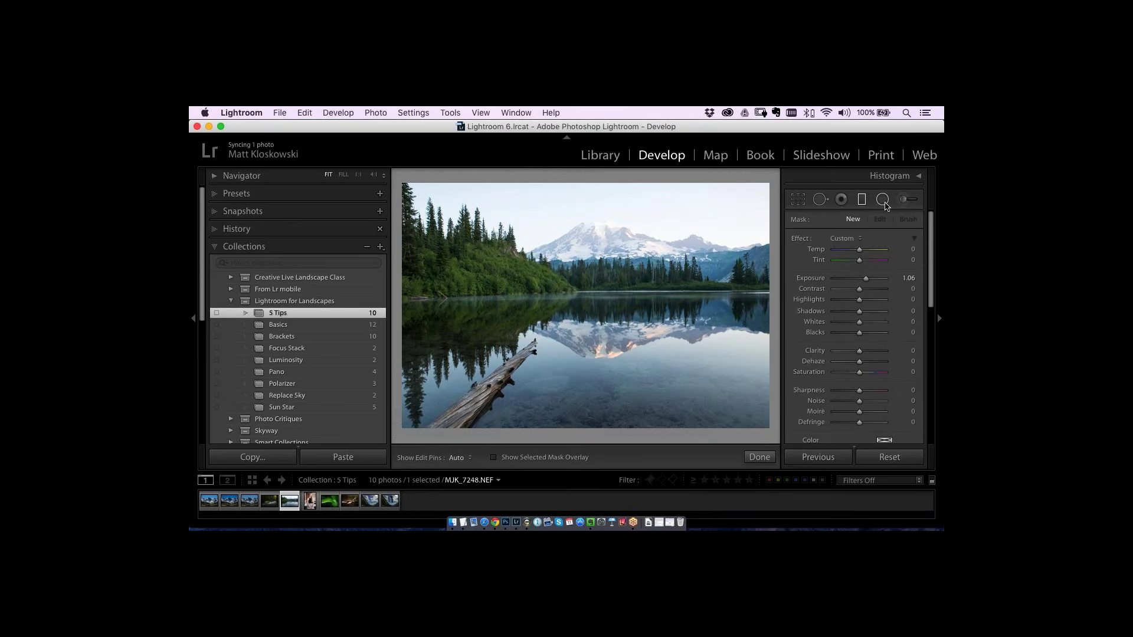
double_click(821, 281)
drag(859, 282, 849, 284)
key(shift)
drag(590, 225, 606, 341)
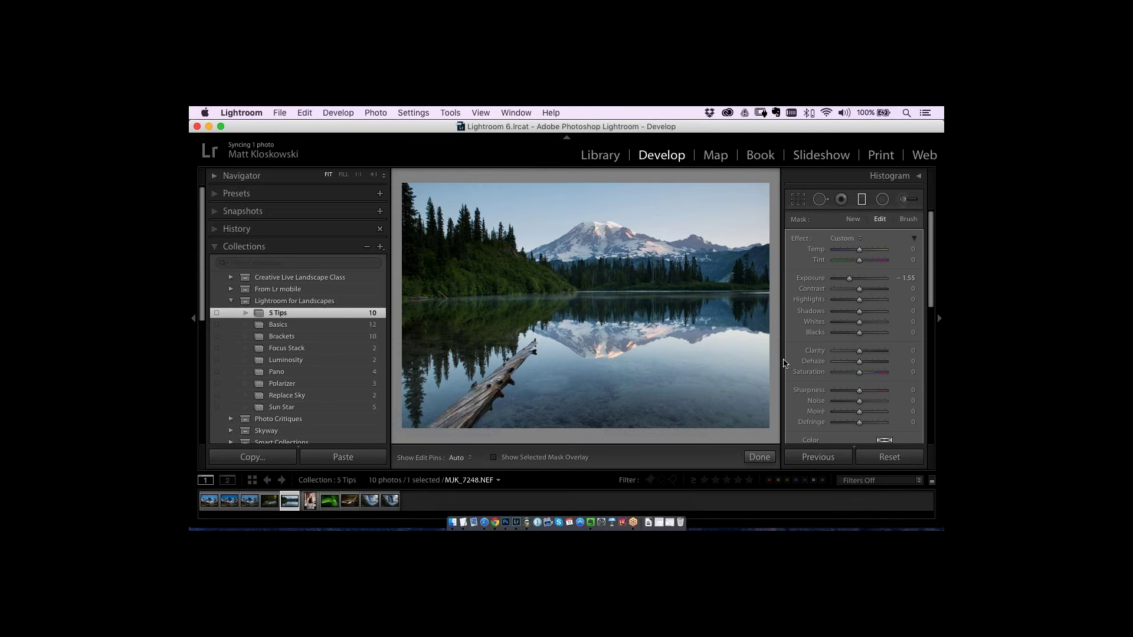
key(Delete)
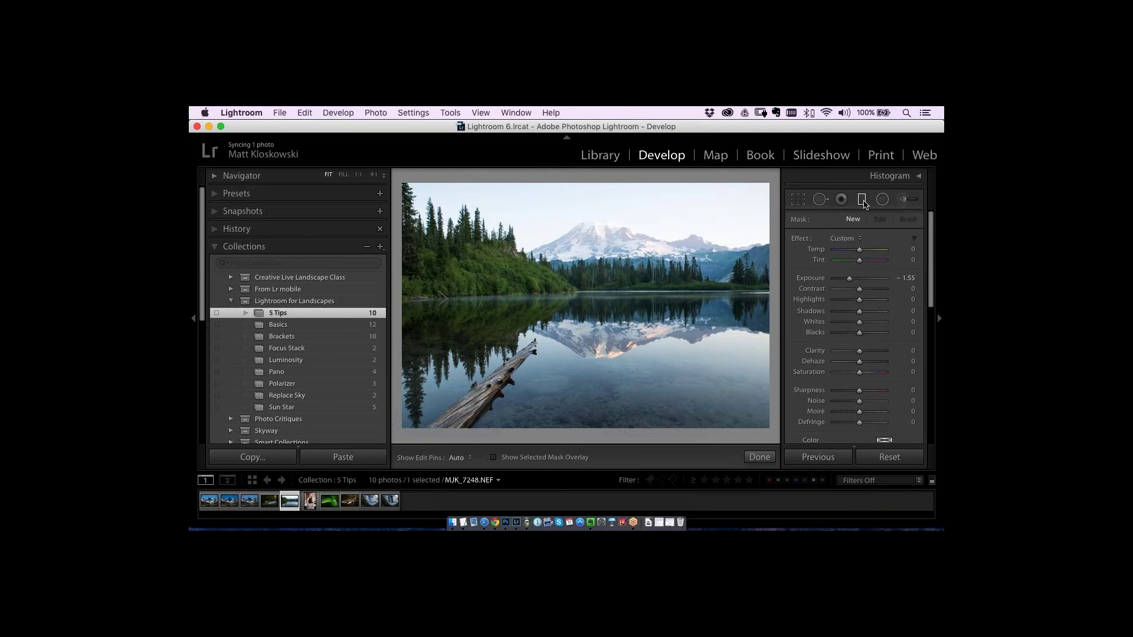
- Add a level graduated filter with Exposure -1.50 that darkens the sky and fades from the mountain's base to its reflection
drag(819, 279, 822, 280)
key(shift)
drag(589, 245, 590, 336)
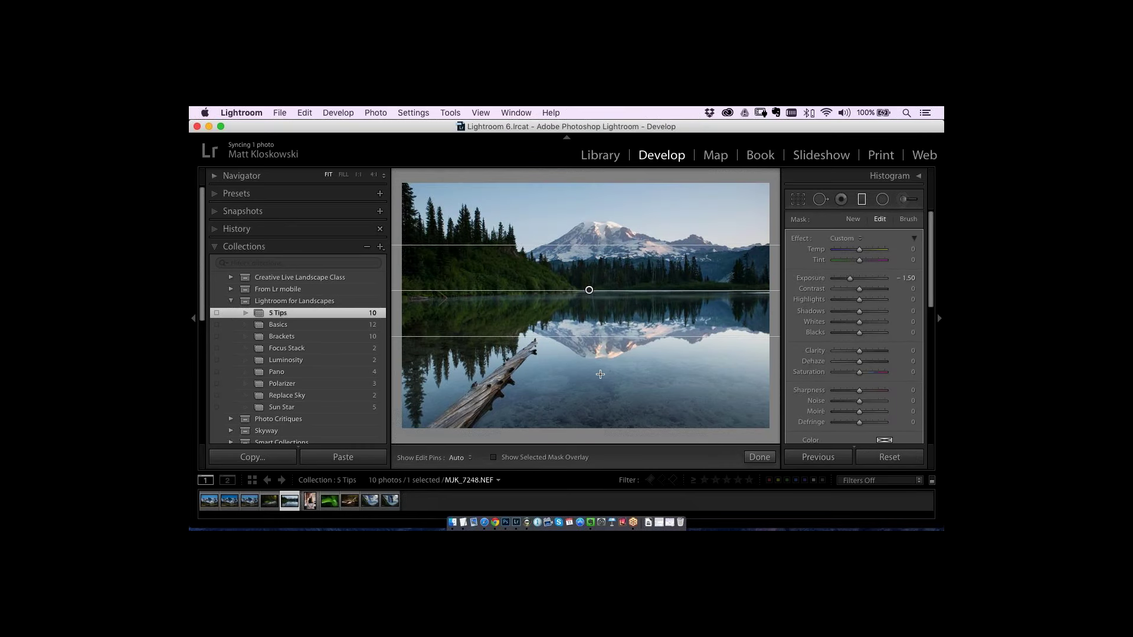
- Set the graduated filter's Exposure to -1.26 and move its center down to just below the far shoreline
drag(589, 289, 586, 272)
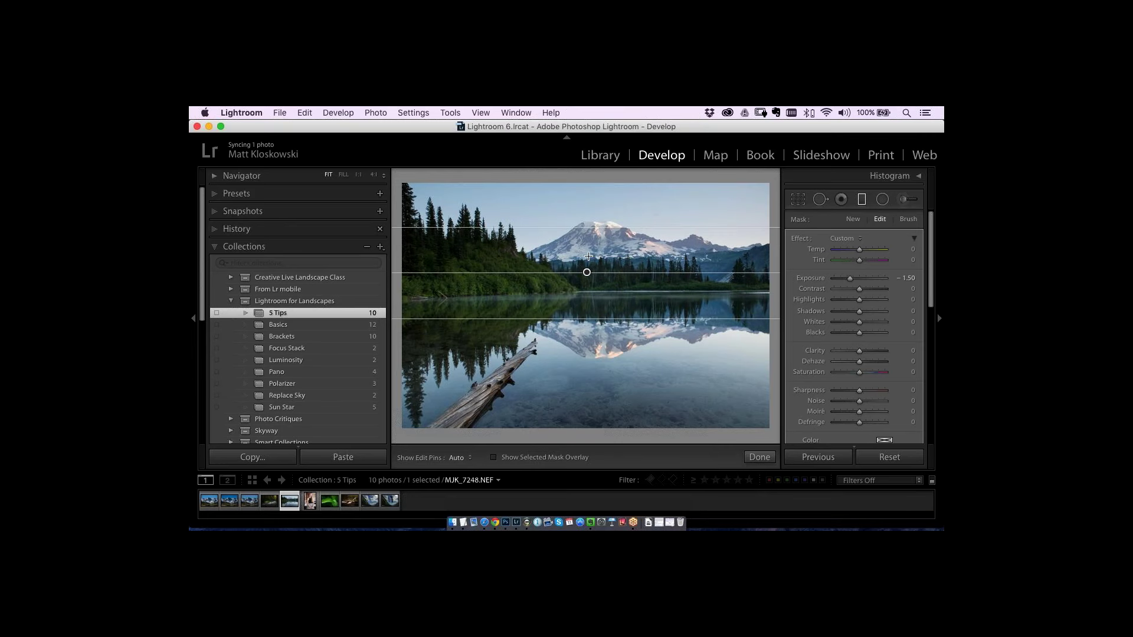
click(855, 282)
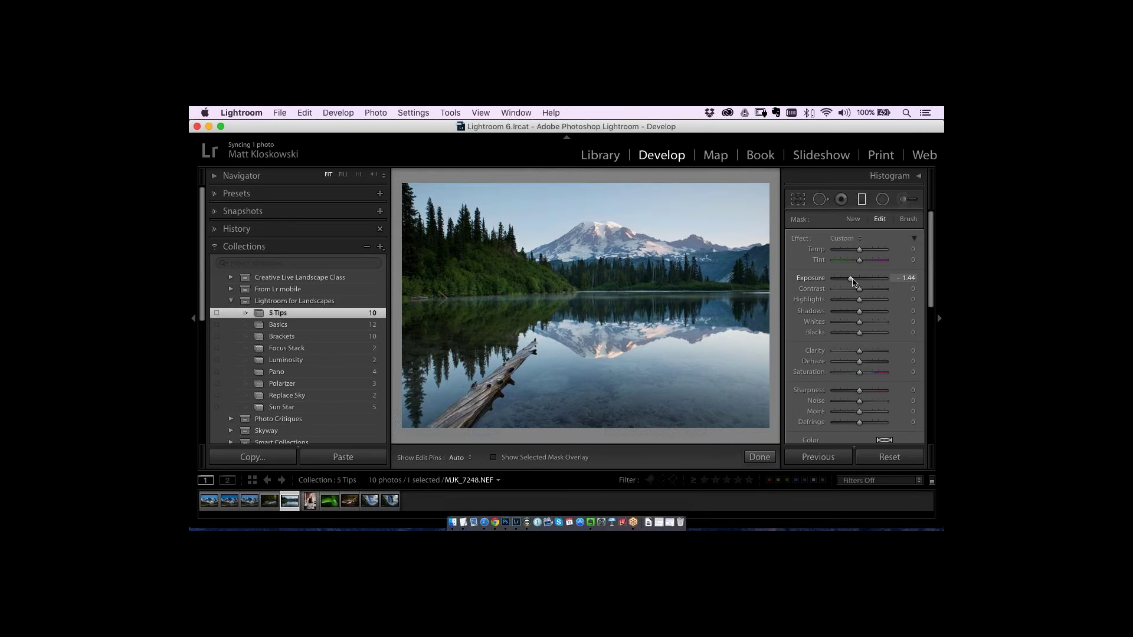
drag(855, 282, 857, 282)
mouse_move(583, 274)
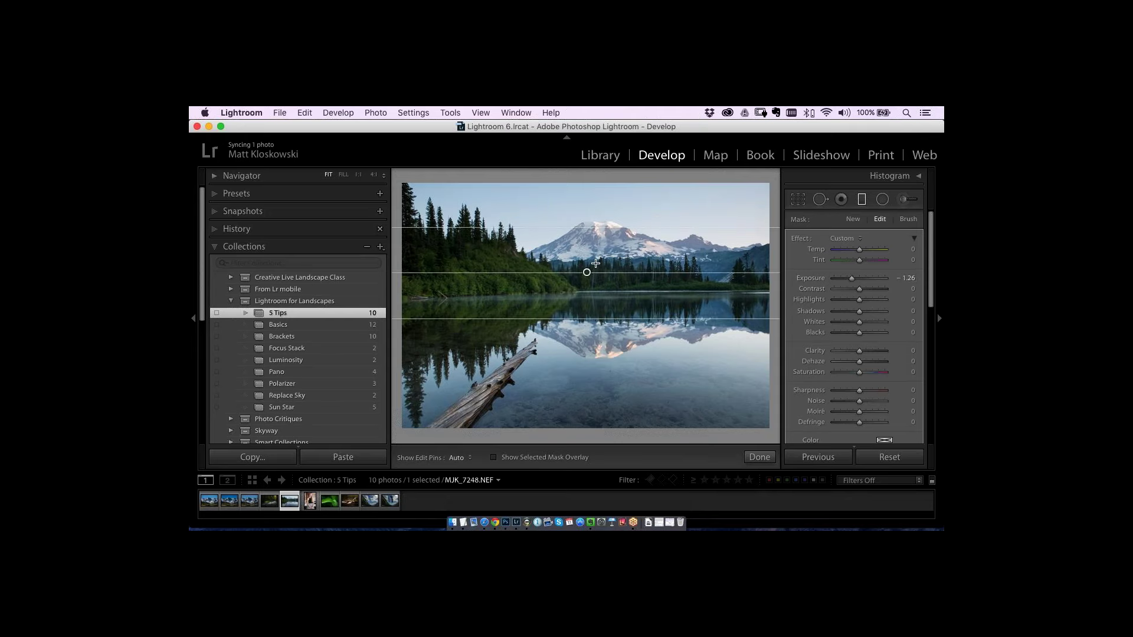
drag(583, 274, 585, 289)
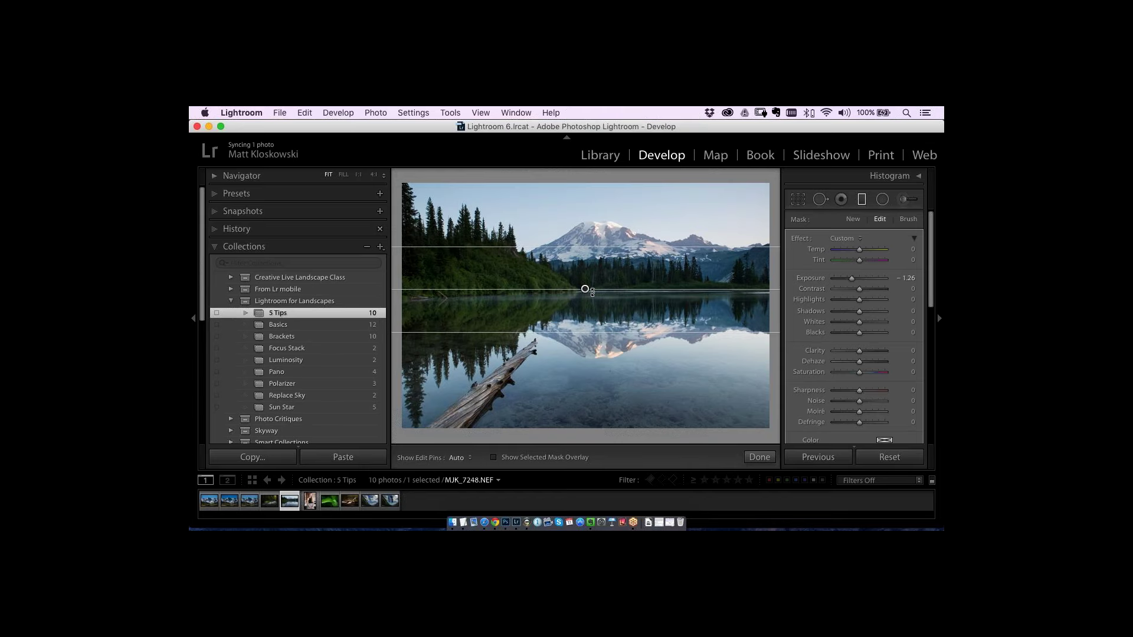
drag(584, 289, 591, 300)
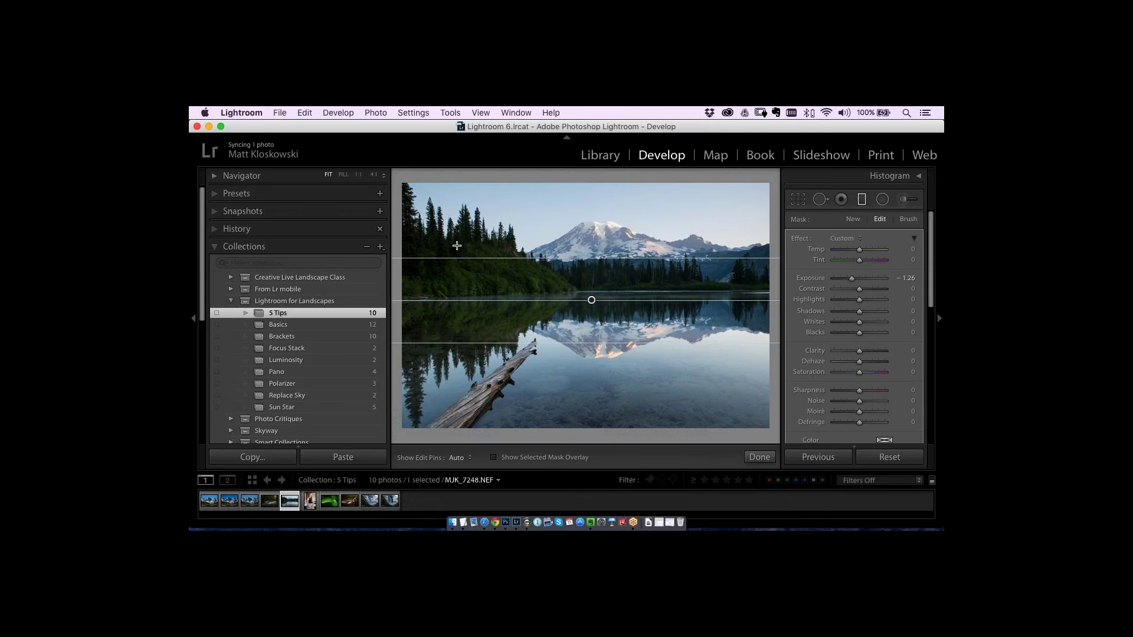
- Set the graduated filter's Shadows to 49 and Highlights to -27, and hide its guide overlay
drag(859, 312, 888, 314)
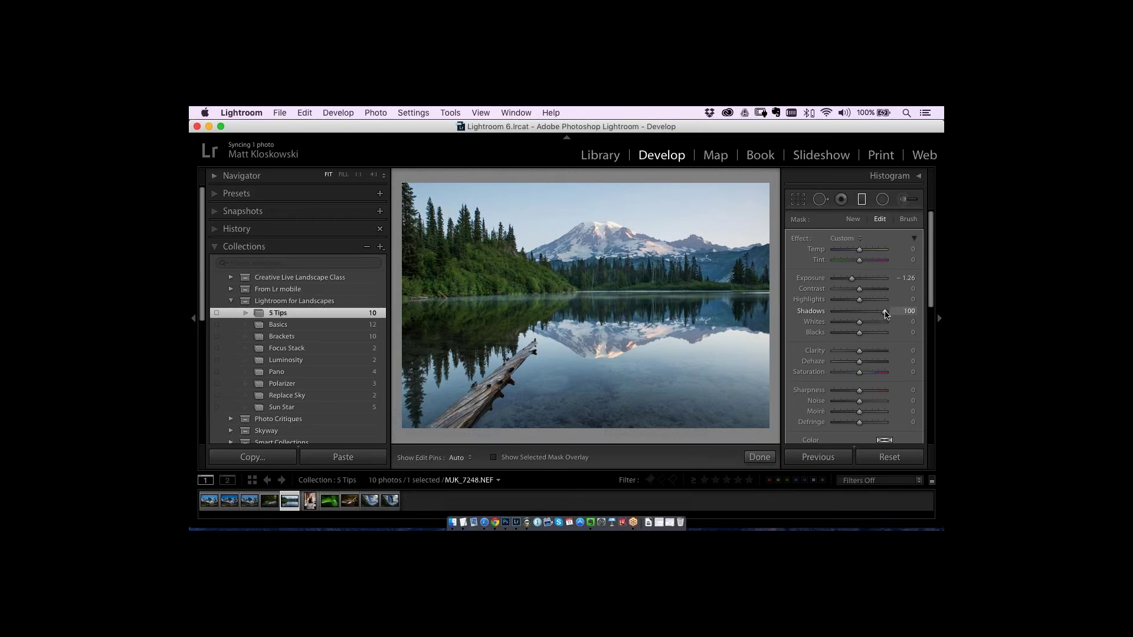
mouse_move(887, 315)
mouse_down()
mouse_move(860, 314)
mouse_move(889, 316)
mouse_move(863, 315)
mouse_move(874, 315)
mouse_up()
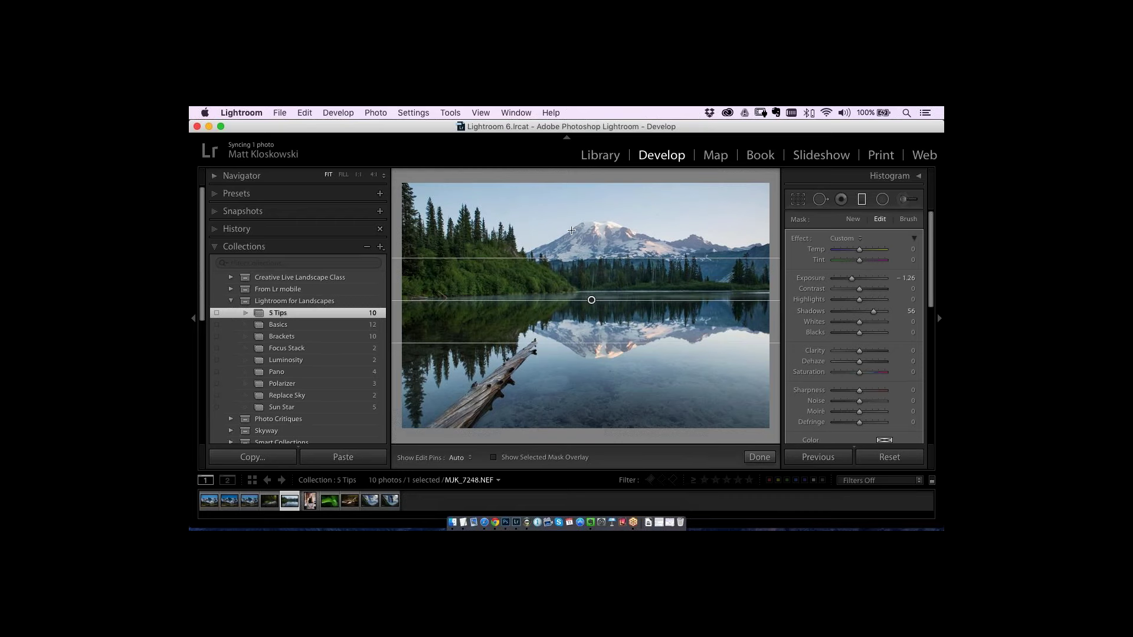
mouse_move(859, 299)
mouse_down()
mouse_move(846, 302)
mouse_move(871, 315)
mouse_up()
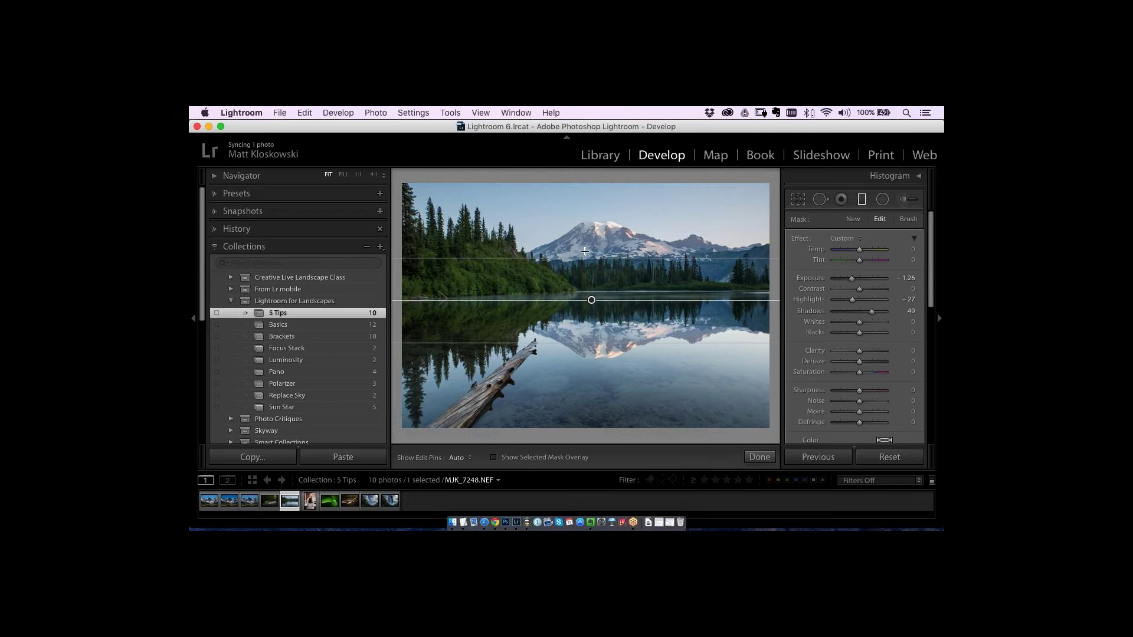
key(h)
- Warm the whole lake photo by setting its white balance Temp to 8,717
scroll(861, 353, down, 6)
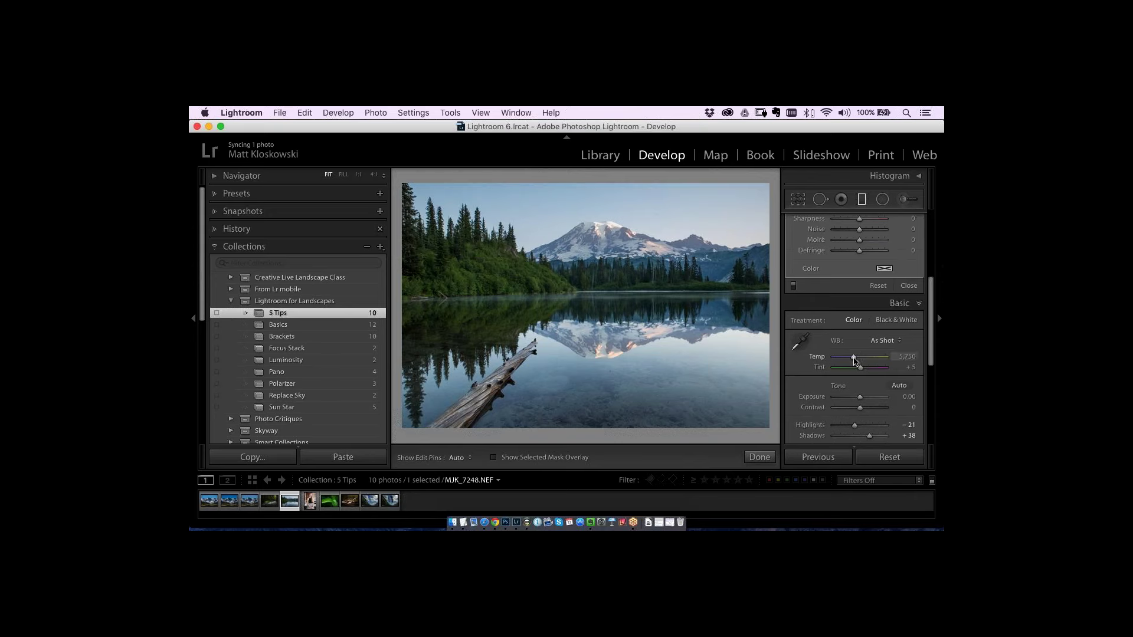
drag(855, 361, 870, 361)
- Set the graduated filter's Temp to -42 and adjust its center and edges so it fades across the shoreline
scroll(932, 306, up, 1)
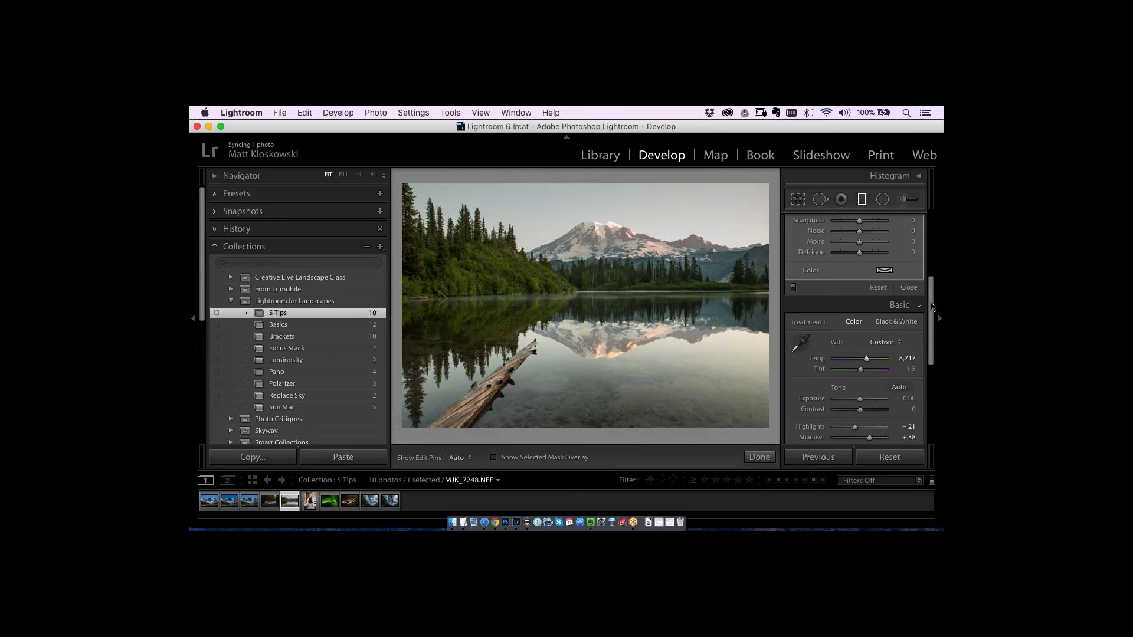
scroll(931, 306, up, 5)
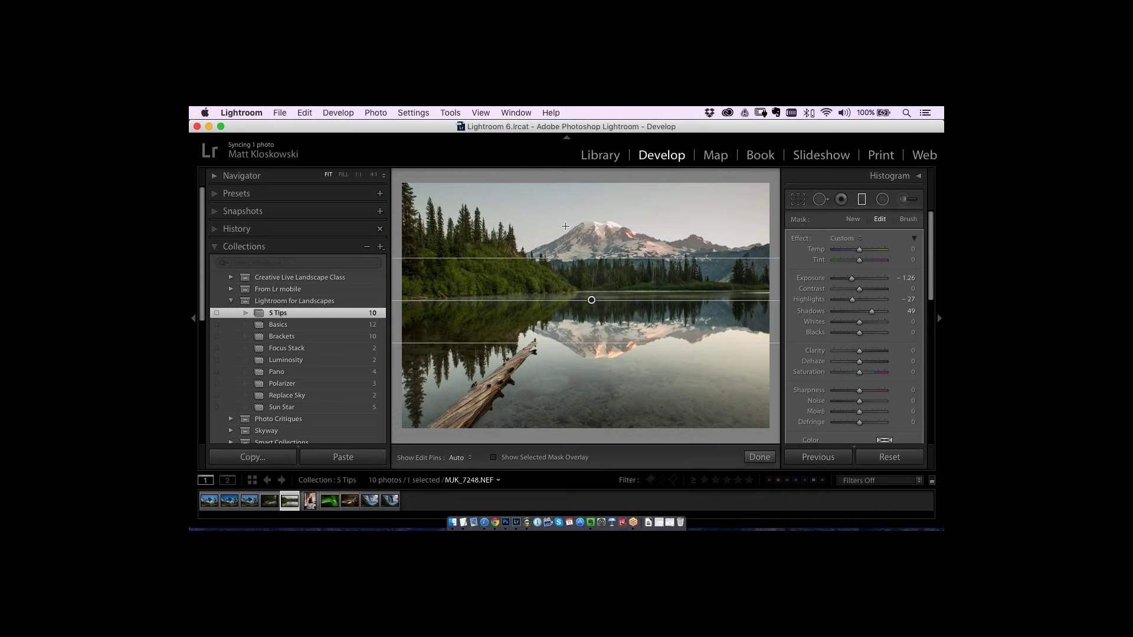
drag(591, 278, 592, 281)
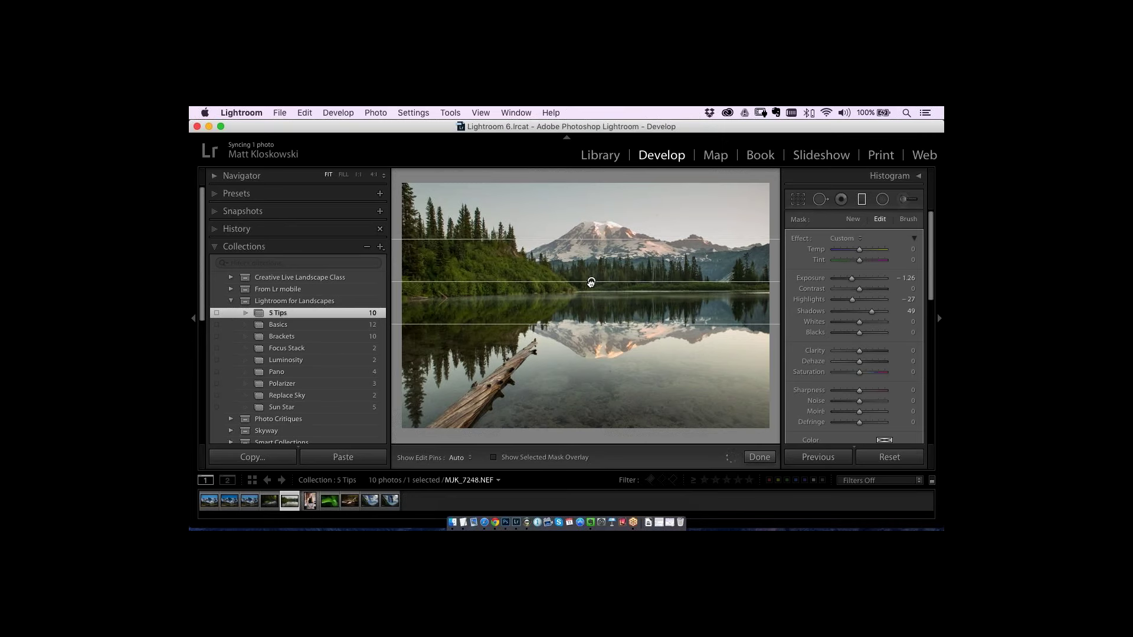
drag(586, 235, 586, 244)
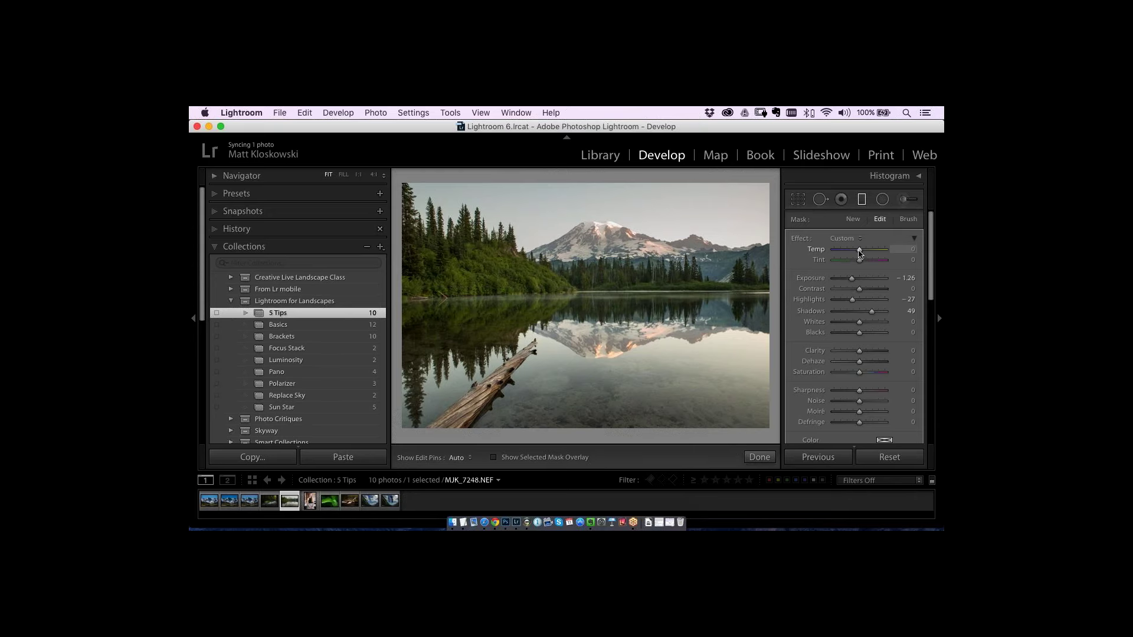
drag(859, 253, 848, 253)
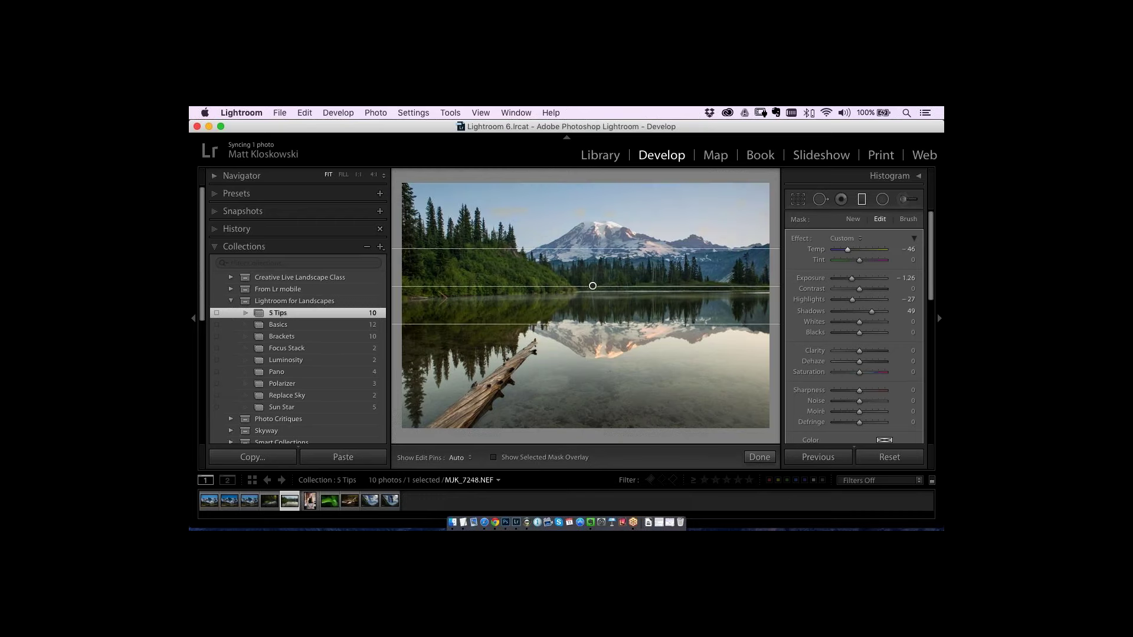
drag(590, 249, 590, 263)
drag(584, 324, 584, 334)
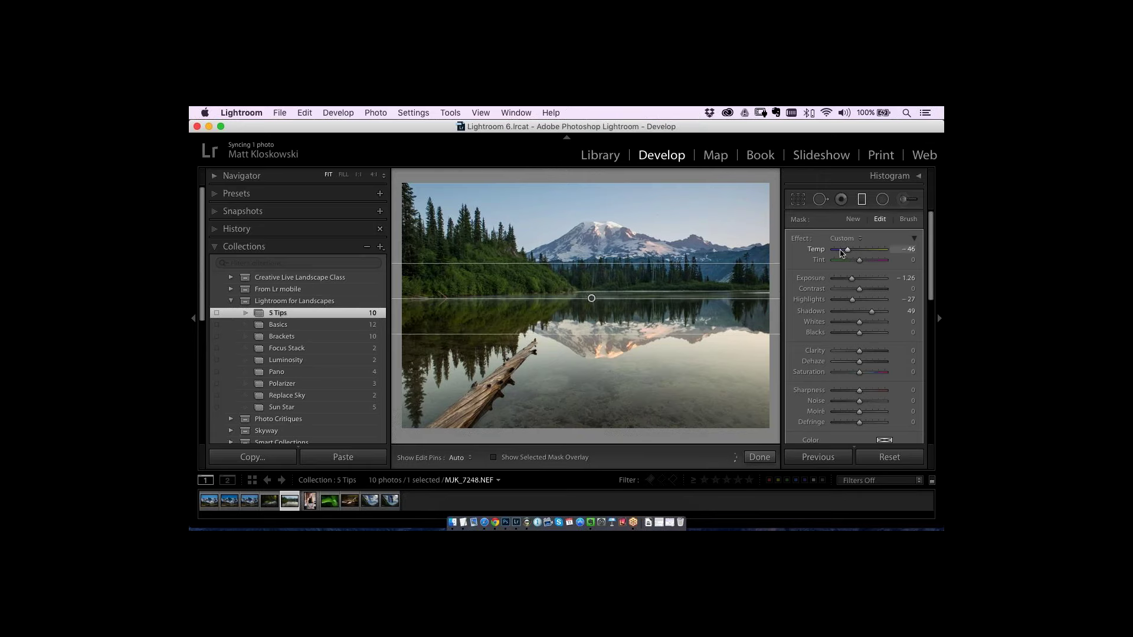
drag(848, 250, 852, 252)
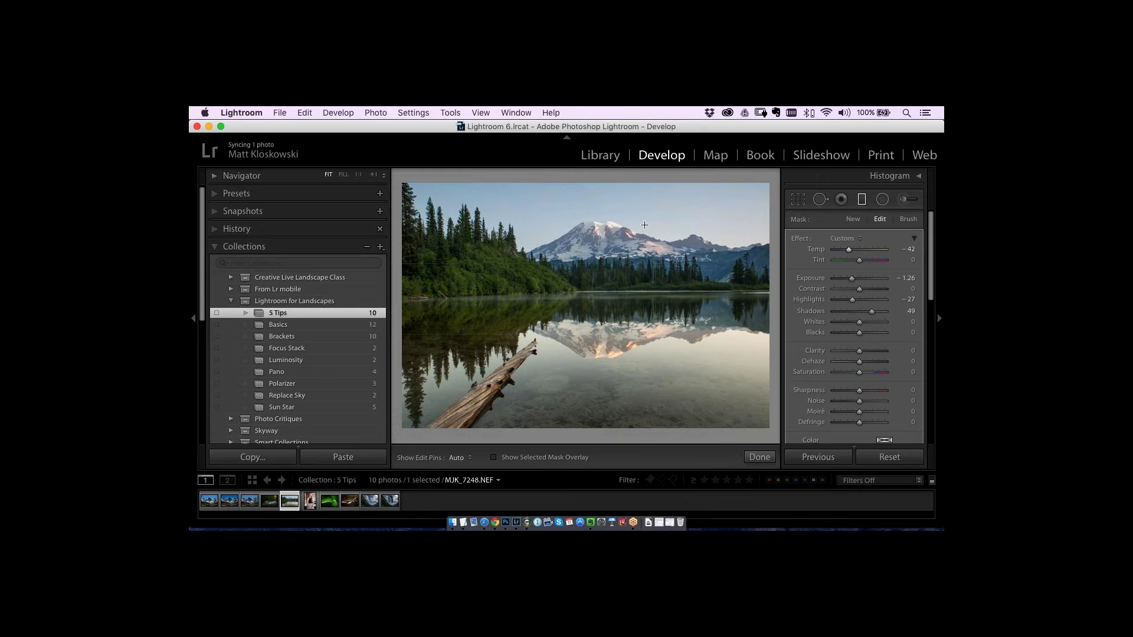
- Set the whole photo's white balance Temp to 7,877 and close the graduated filter
drag(931, 301, 931, 319)
scroll(931, 318, down, 5)
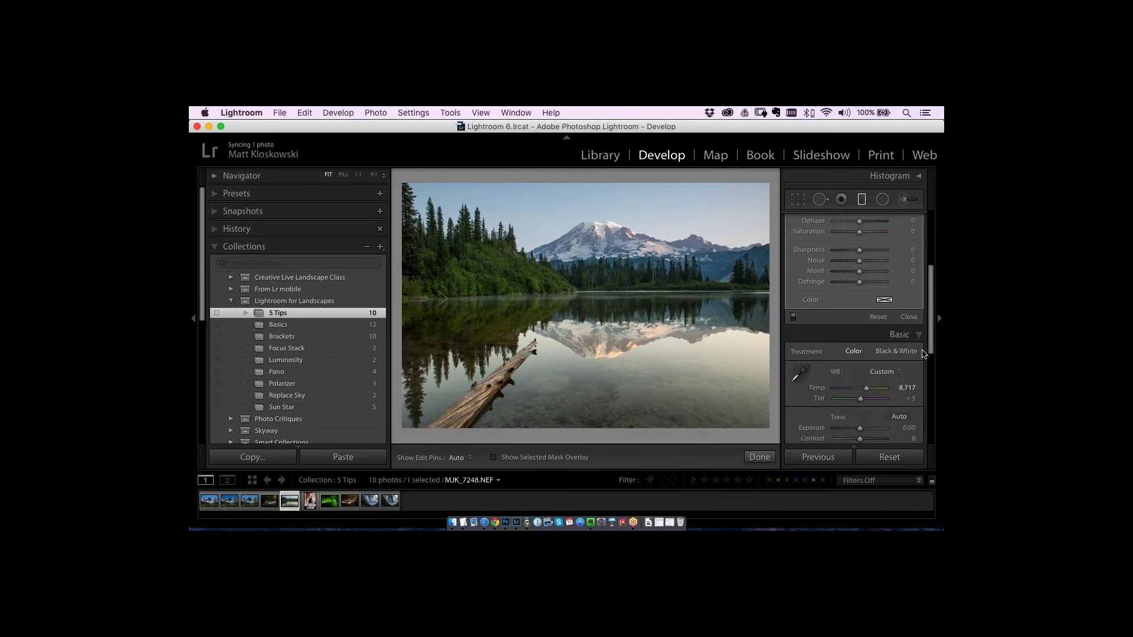
drag(863, 359, 865, 364)
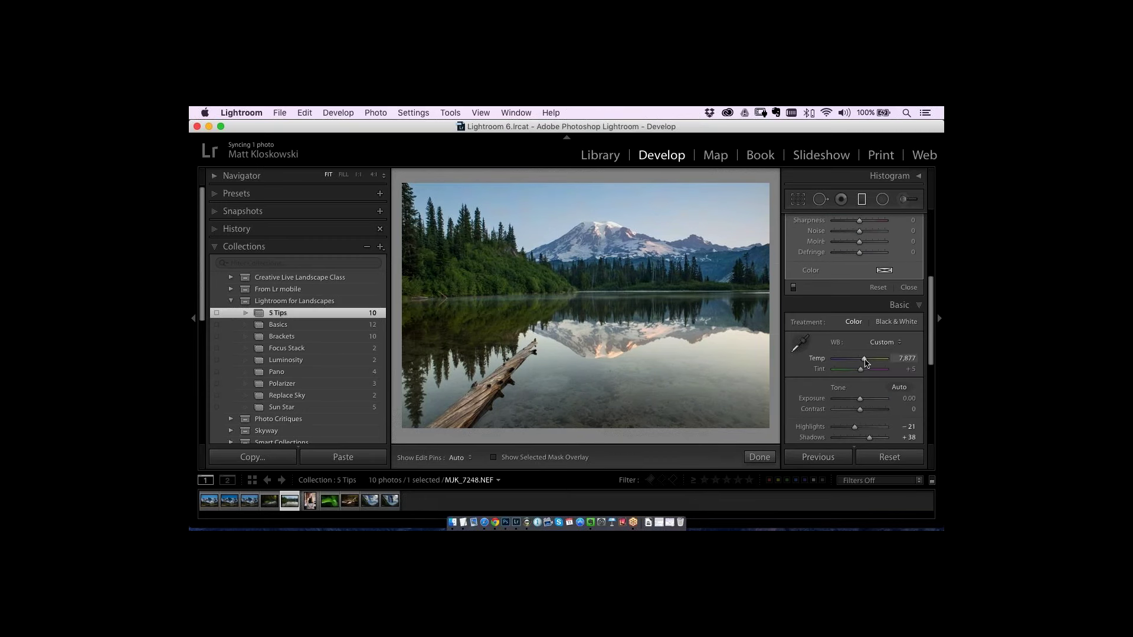
mouse_move(593, 260)
click(909, 289)
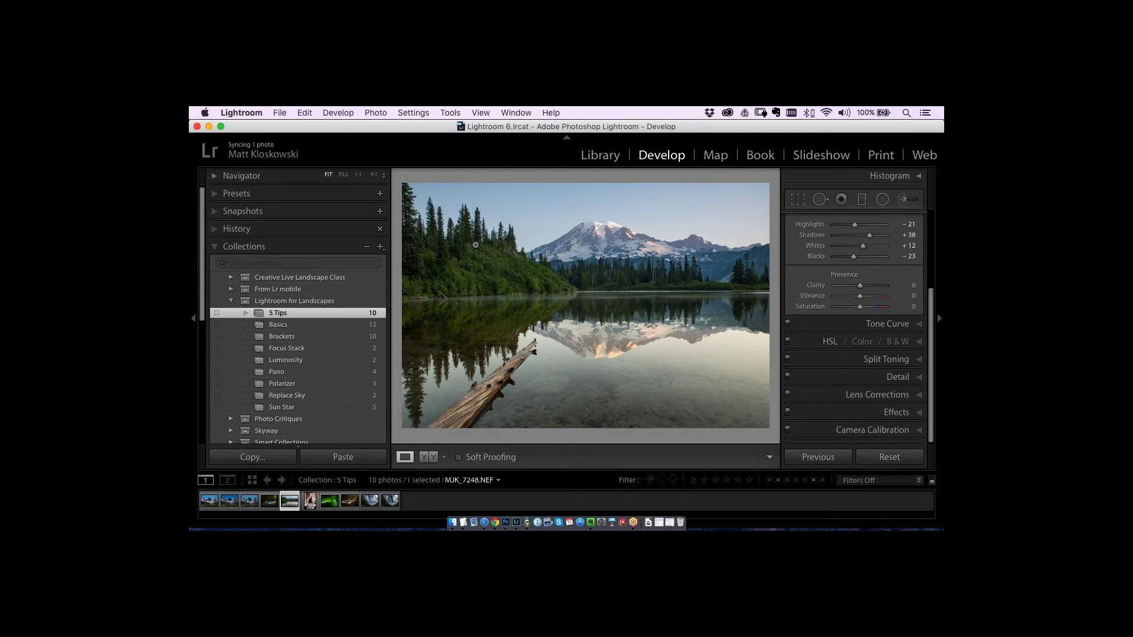
- Add a soft dark post-crop vignette with Amount -23, Midpoint 3 and Feather 100
click(907, 416)
drag(859, 292, 836, 302)
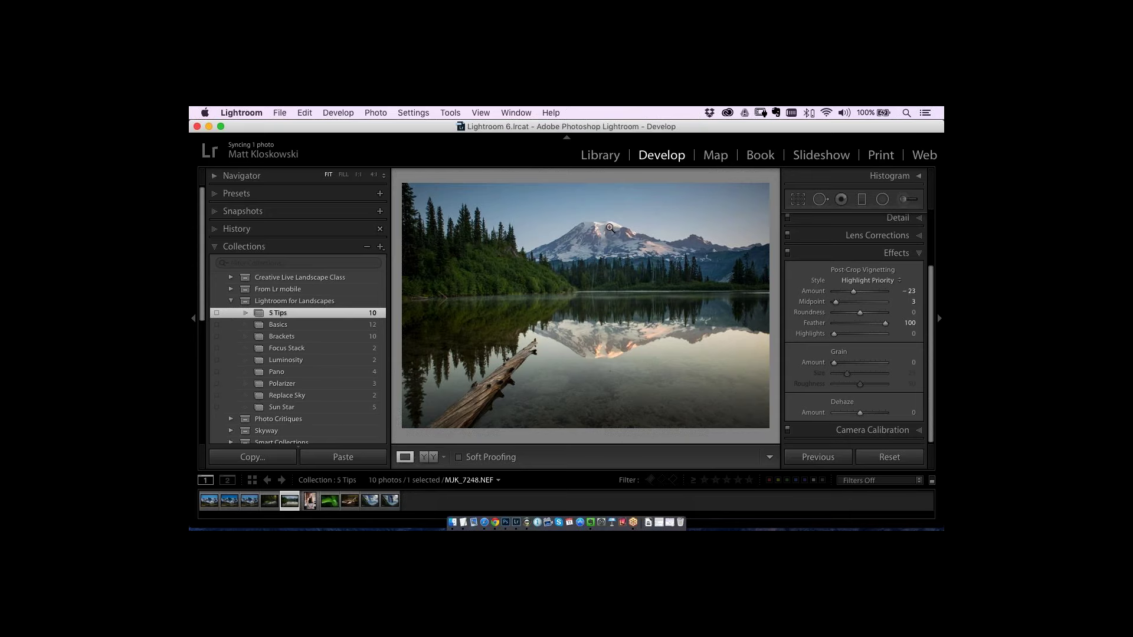
- Examine the sky above the mountain at 1:1 for sensor dust spots, and return to the full photo
click(656, 217)
drag(582, 286, 519, 366)
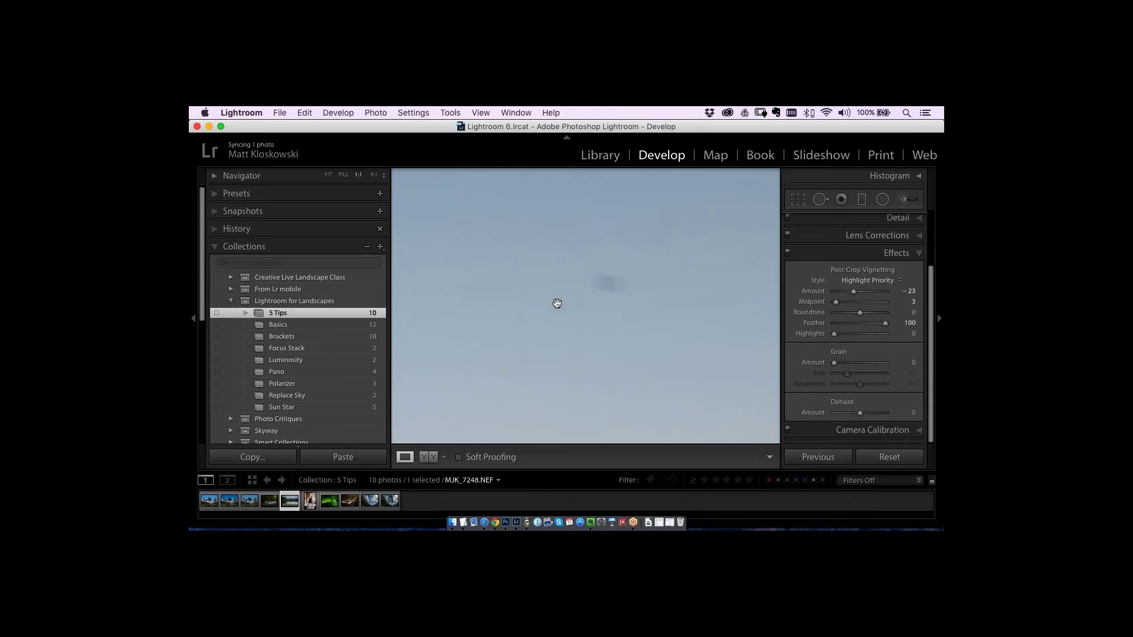
drag(554, 301, 558, 282)
drag(643, 288, 622, 306)
click(538, 276)
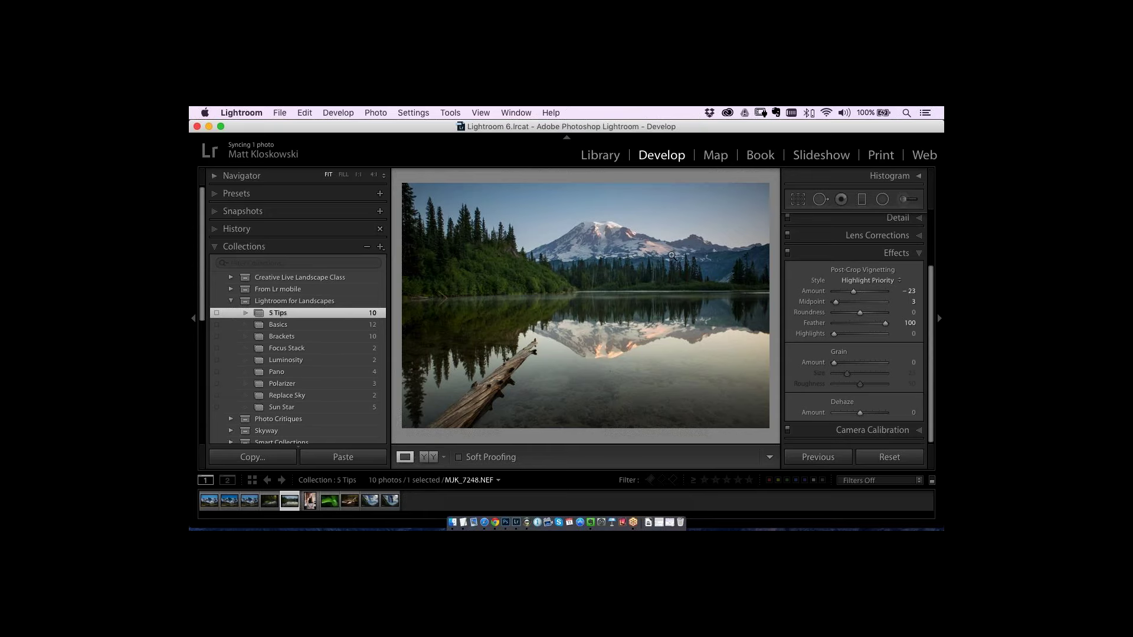
- Try healing the dark dust spot in the sky with Spot Removal at Size 55, and undo it
click(822, 199)
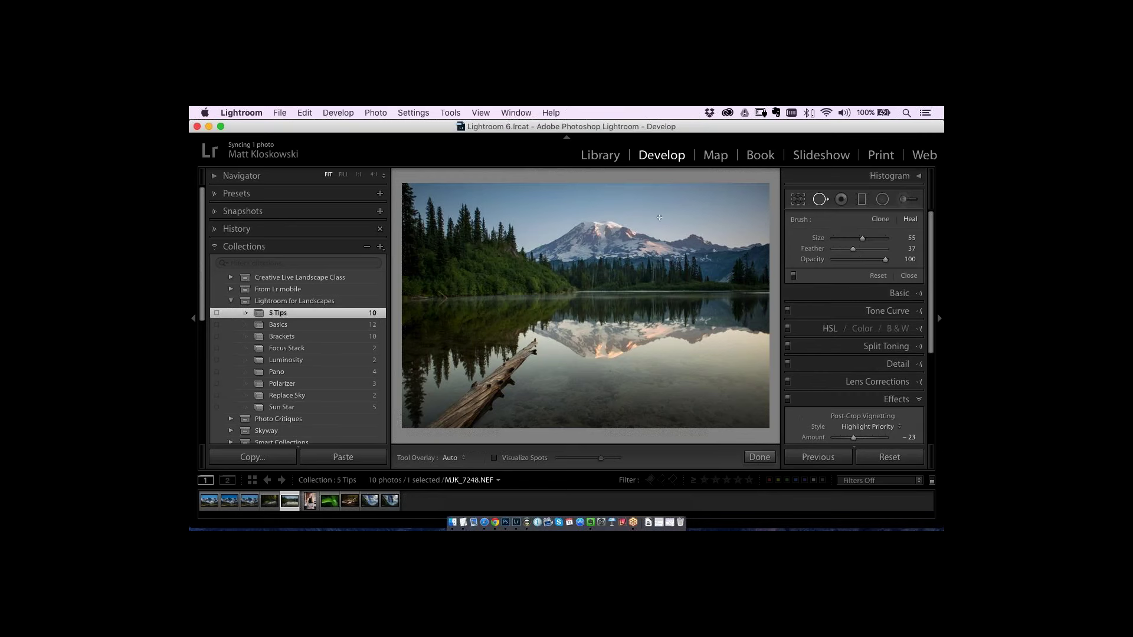
key(super+equal)
key(super+equal)
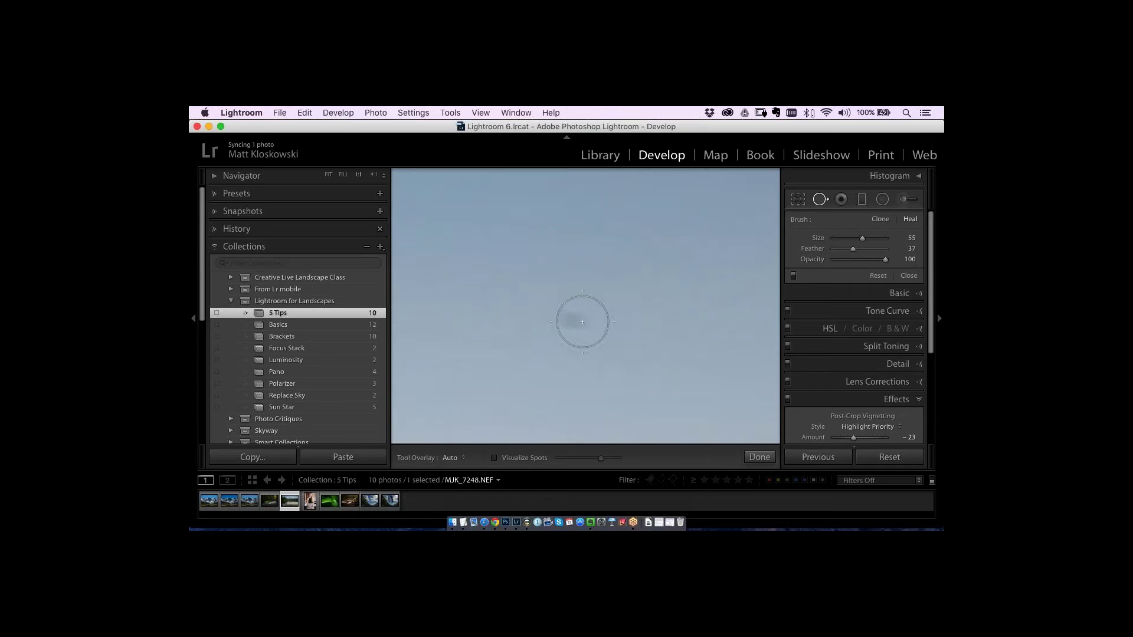
drag(577, 321, 600, 329)
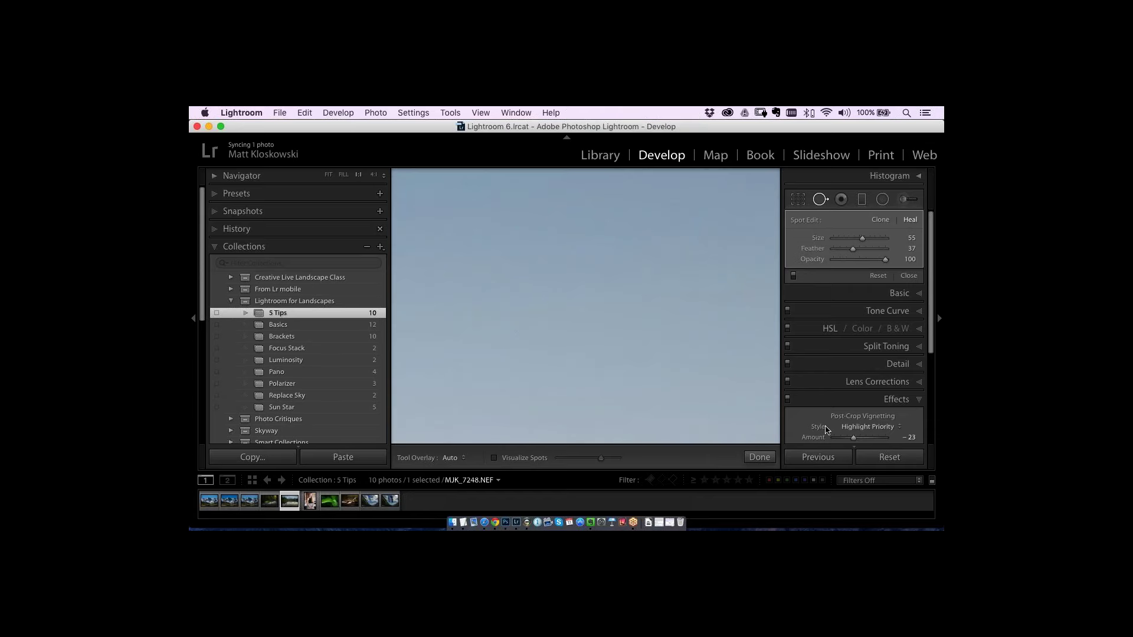
key(super+z)
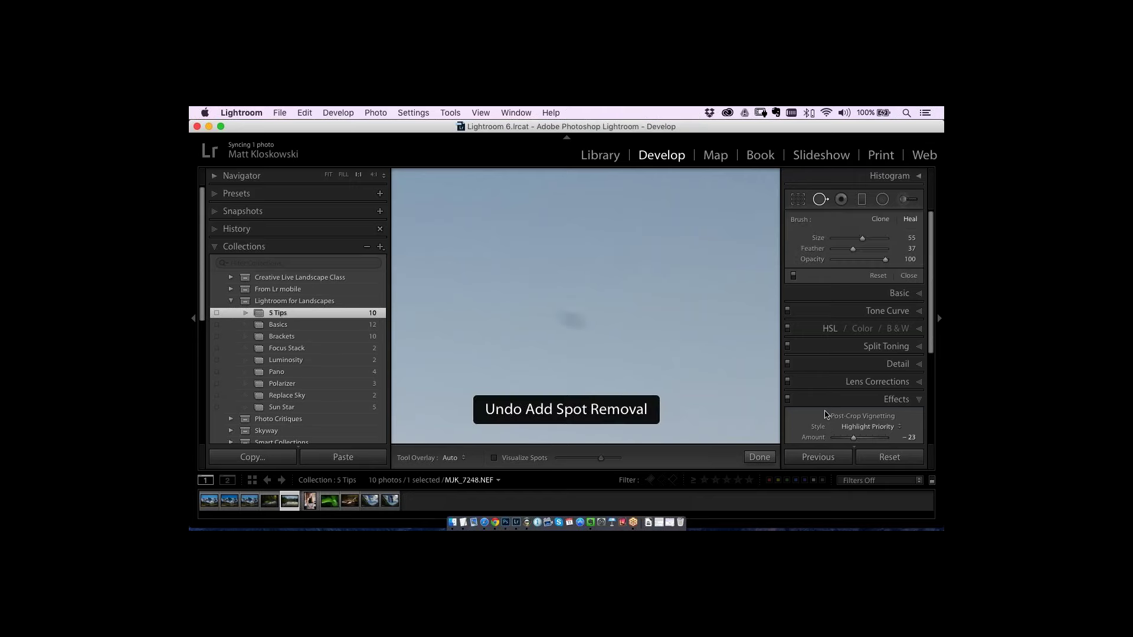
key(super+minus)
key(super+minus)
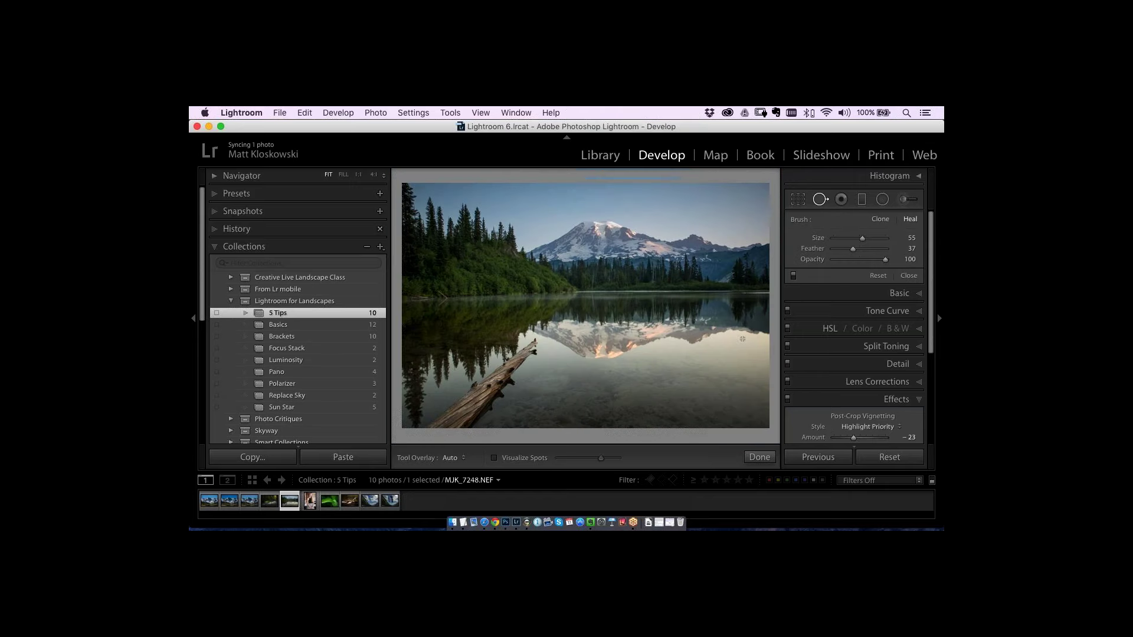
- Turn on Visualize Spots with a higher threshold and heal the bright dust spot in the sky at 1:1
click(494, 459)
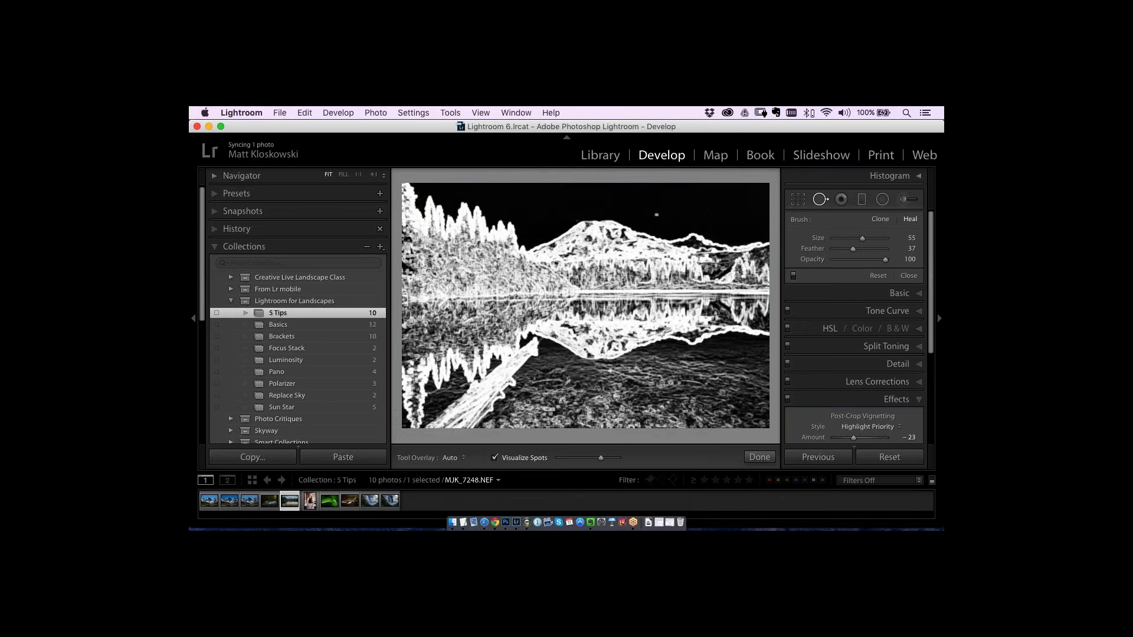
mouse_move(601, 458)
mouse_down()
mouse_move(589, 459)
mouse_move(616, 459)
mouse_up()
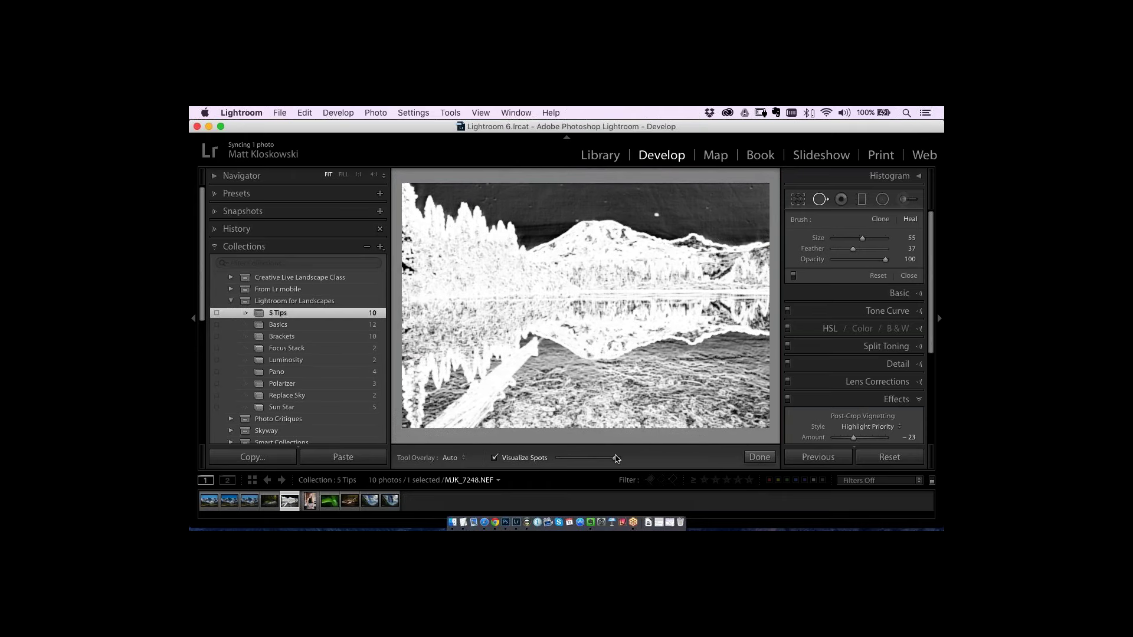
key(super+equal)
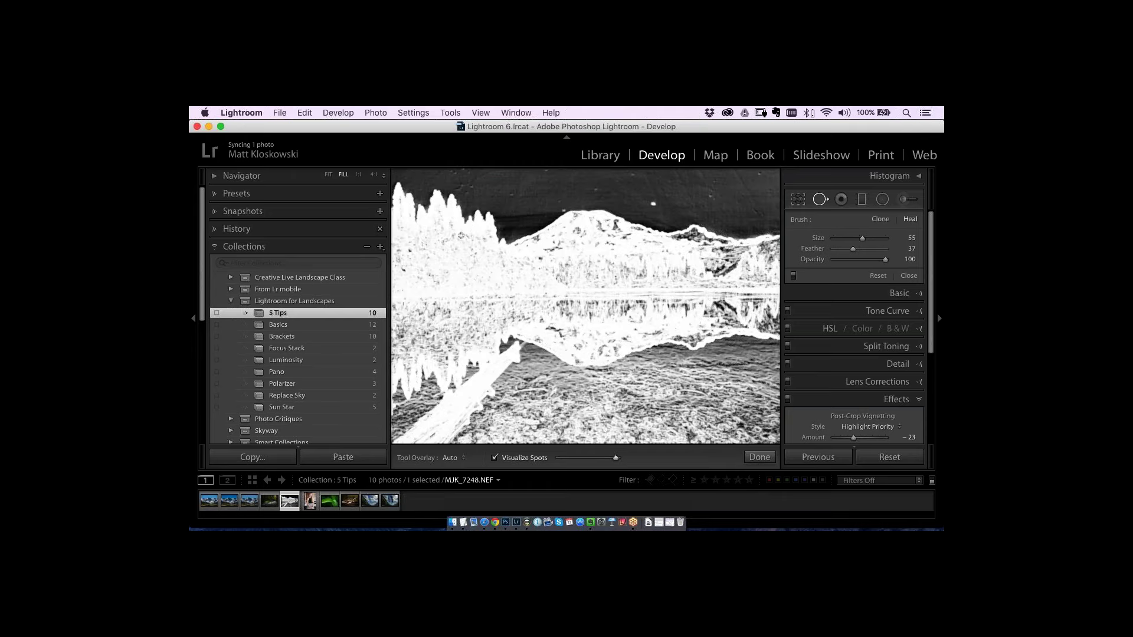
key(super+equal)
click(575, 317)
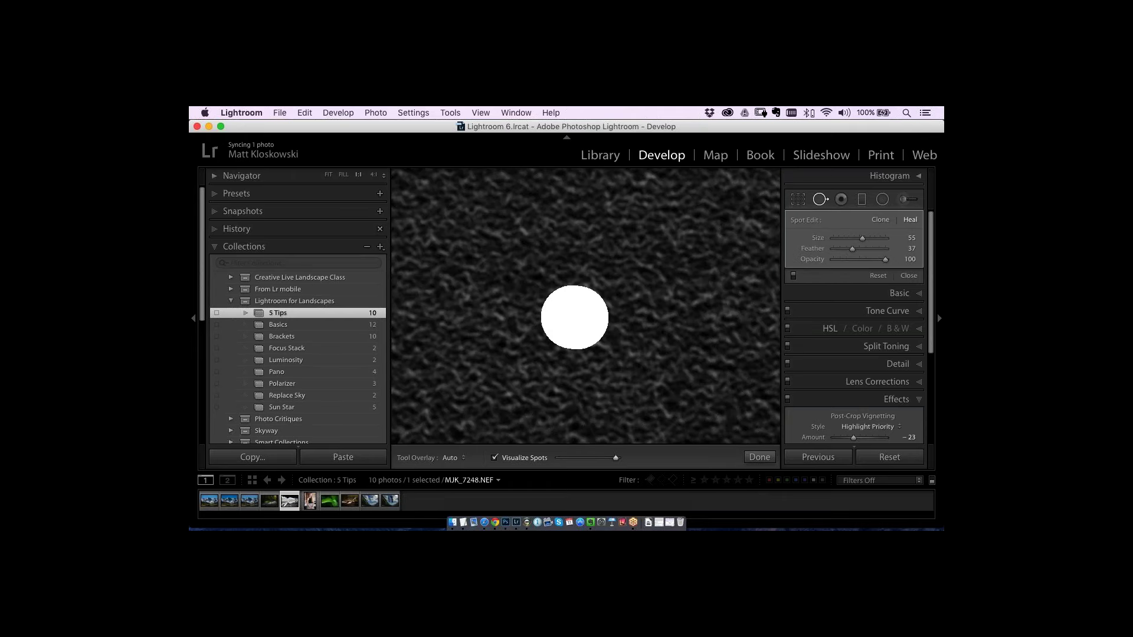
- Check the rest of the sky for remaining dust spots, comparing the view with Visualize Spots on and off
drag(669, 261, 451, 460)
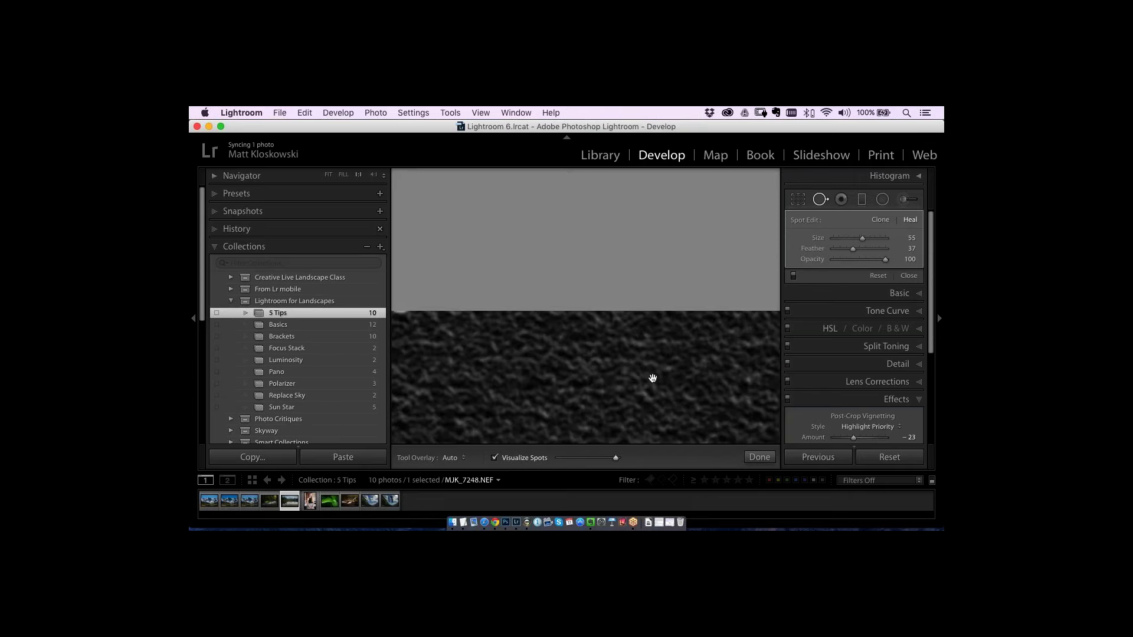
mouse_move(652, 378)
mouse_down()
mouse_move(690, 317)
mouse_move(602, 207)
mouse_move(683, 199)
mouse_up()
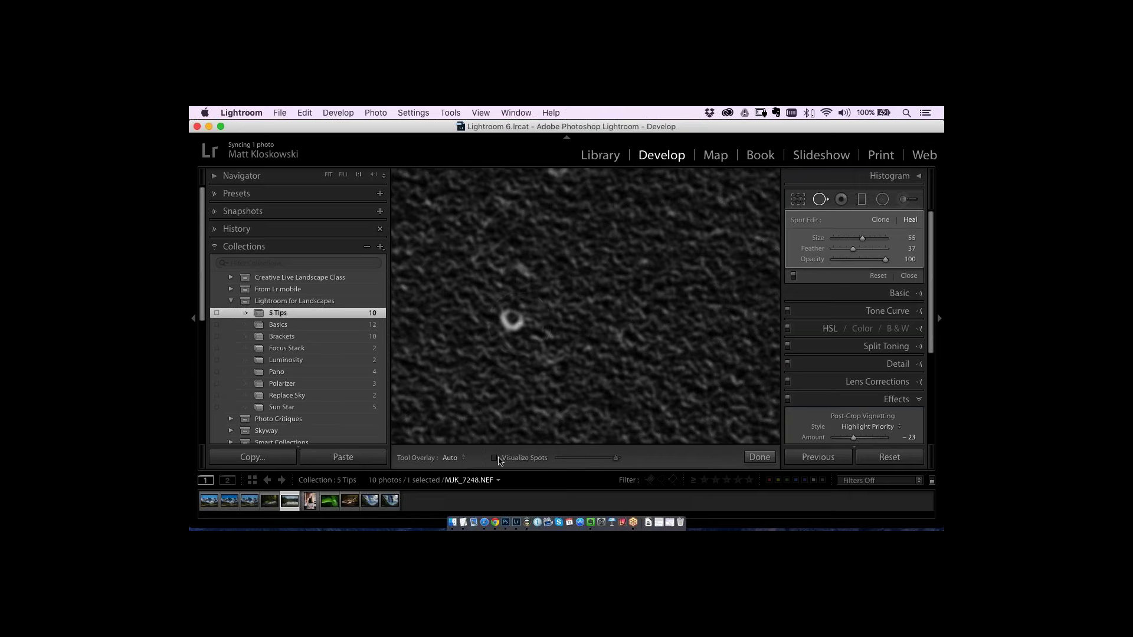
click(496, 458)
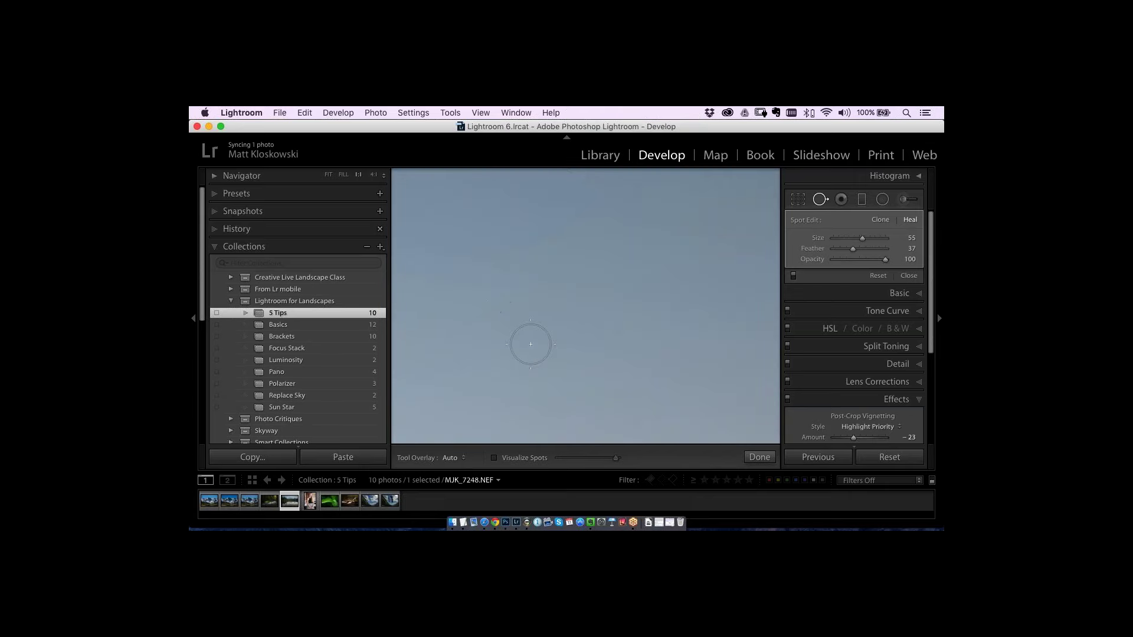
click(512, 459)
click(509, 458)
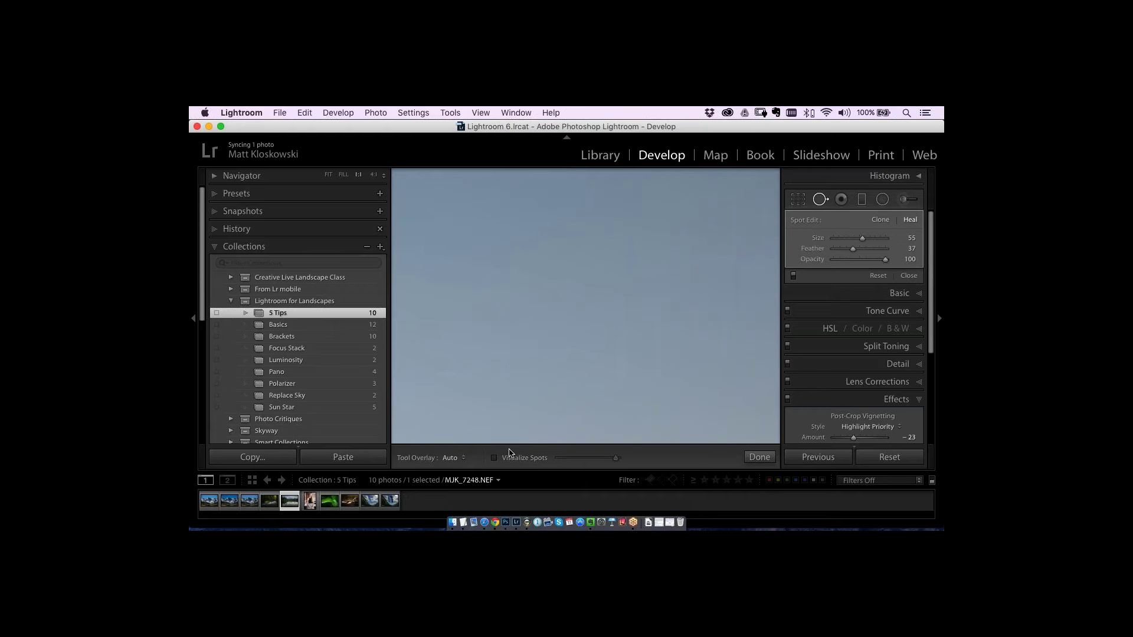
- Heal the small remaining spot in the sky with Spot Removal at Size 43, and return to the full photo
scroll(514, 334, down, 3)
click(512, 320)
key(h)
key(super+minus)
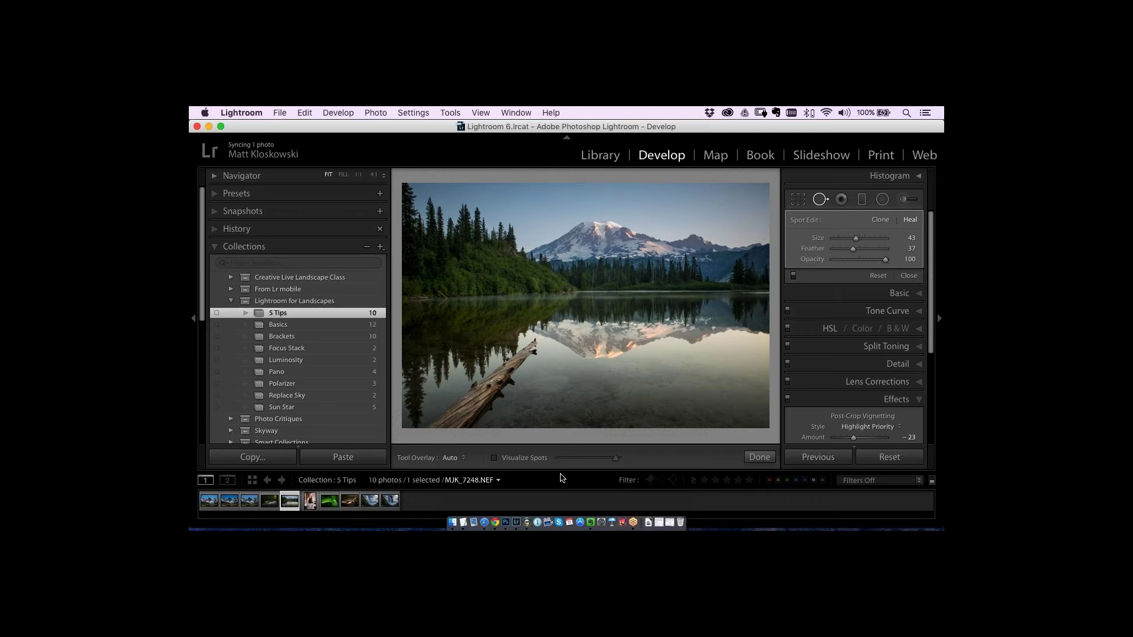
- Check the whole photo for spots with Visualize Spots at a lower and a higher threshold, and close Spot Removal
click(494, 458)
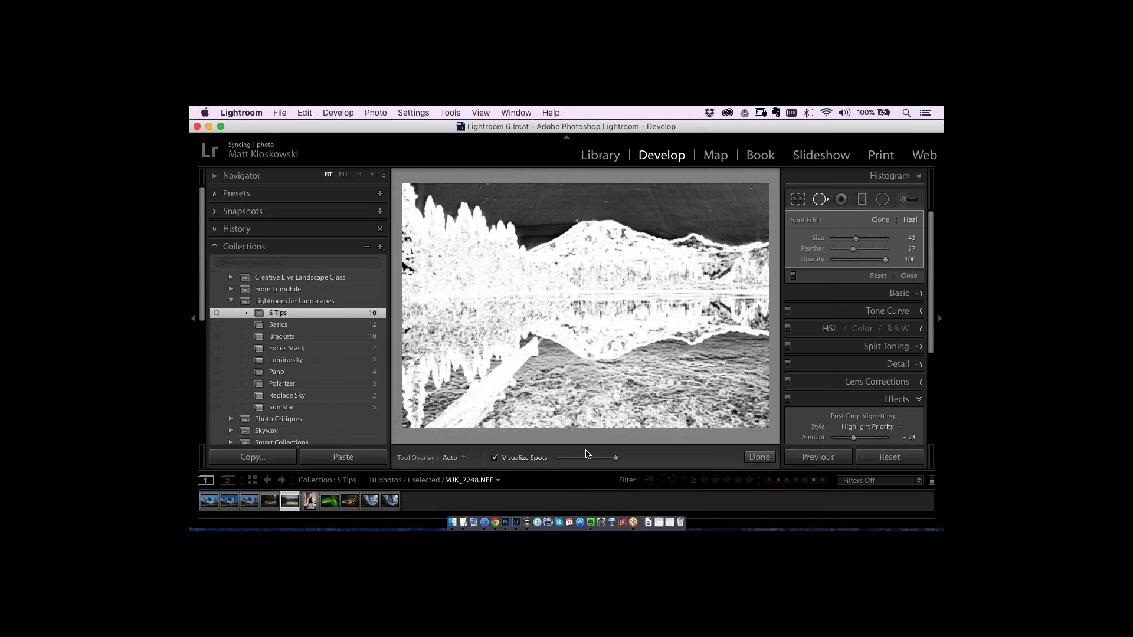
click(596, 461)
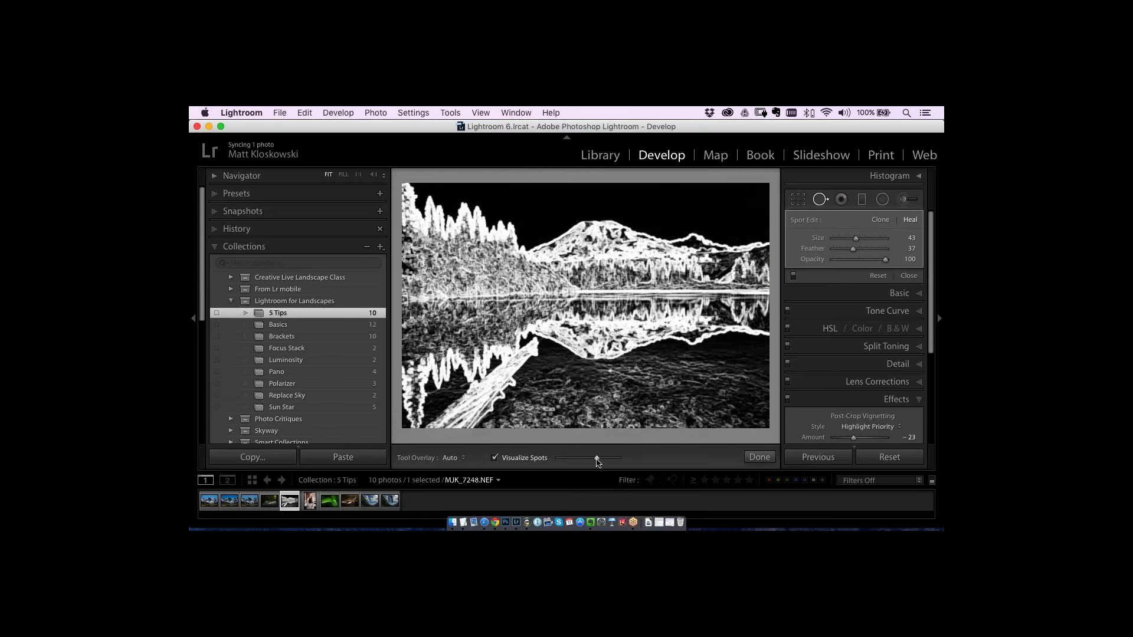
drag(597, 459, 610, 459)
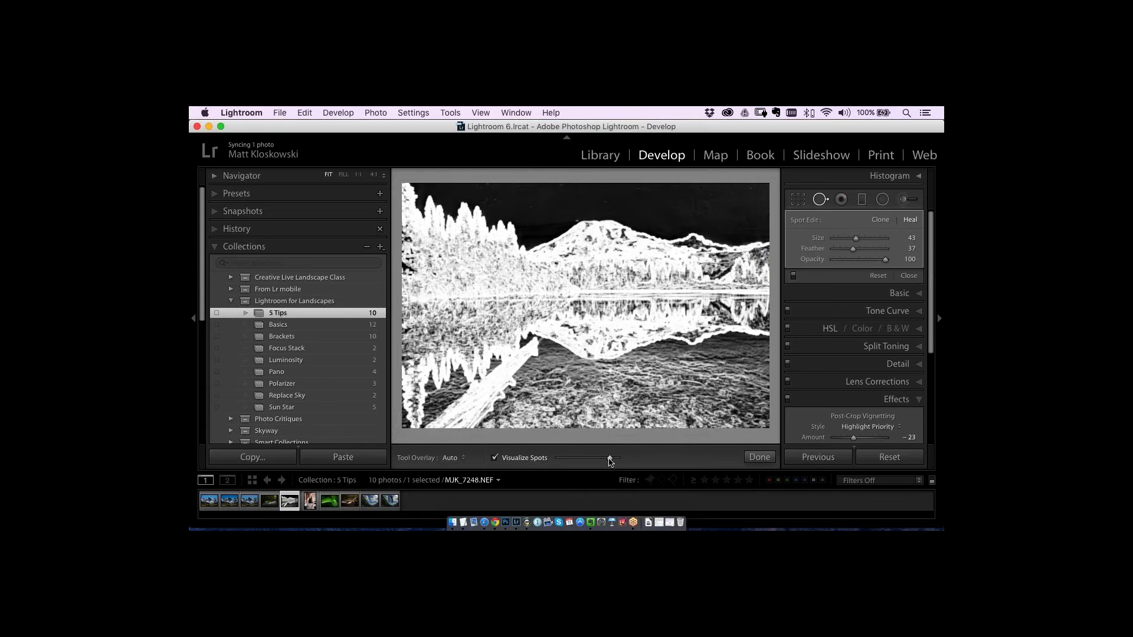
click(759, 458)
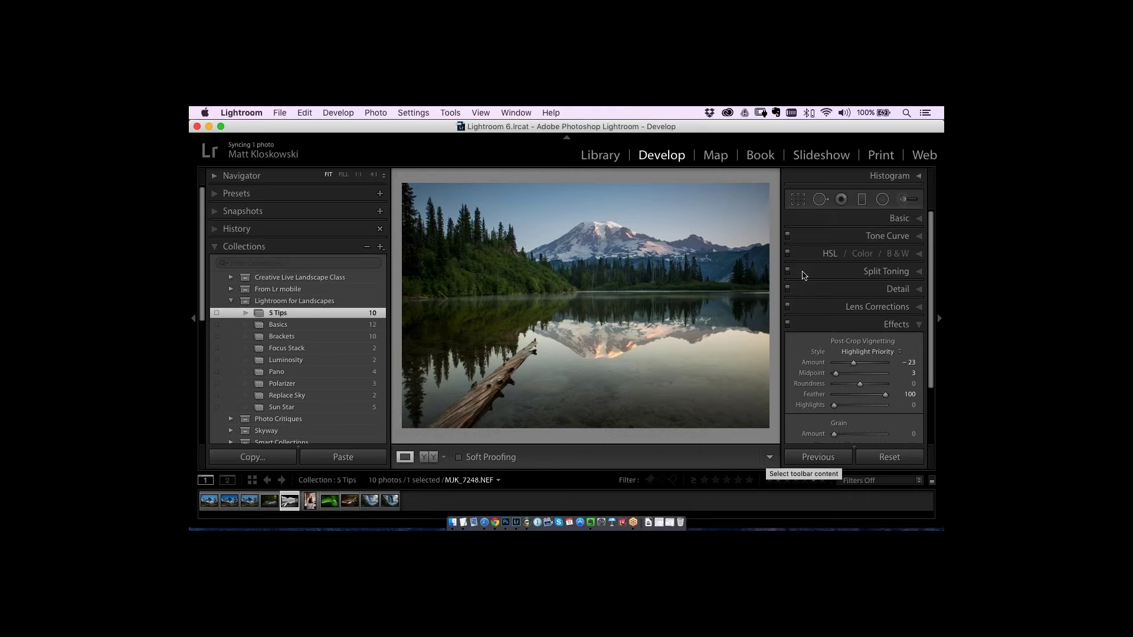
- Delete the existing Graduated Filter that darkens the sky and mountain
click(633, 523)
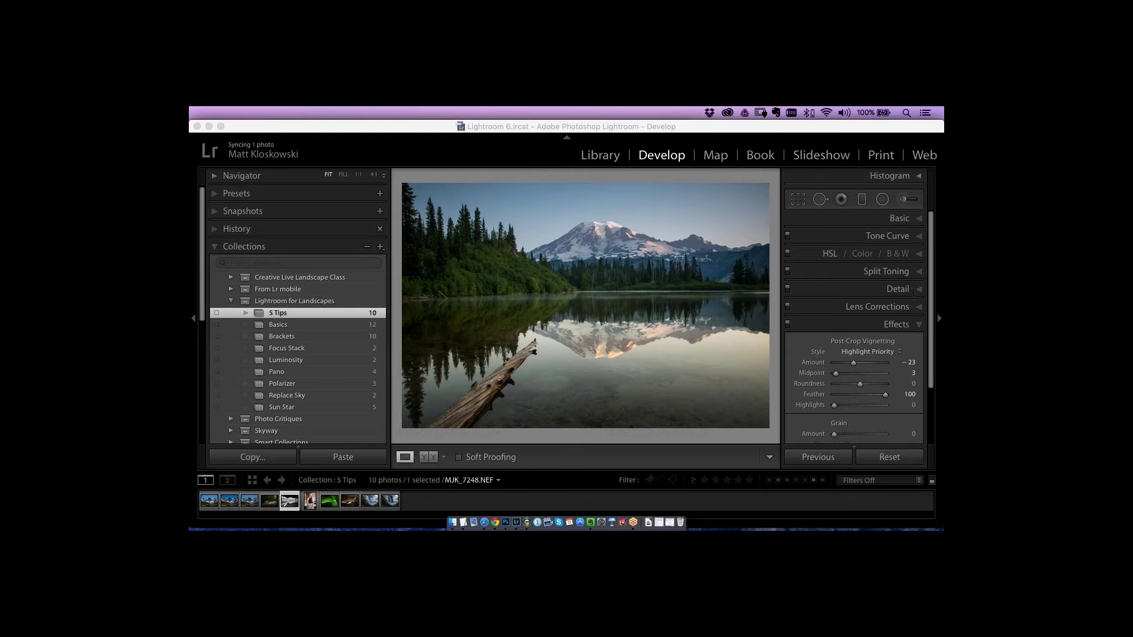
click(289, 503)
click(863, 199)
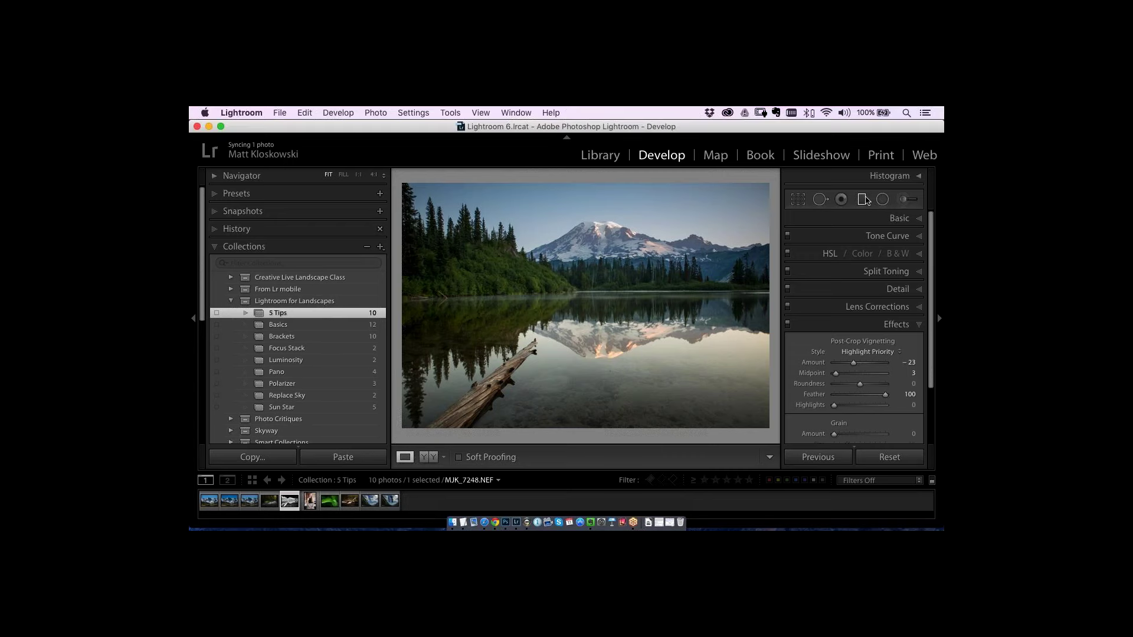
click(864, 199)
drag(591, 298, 594, 338)
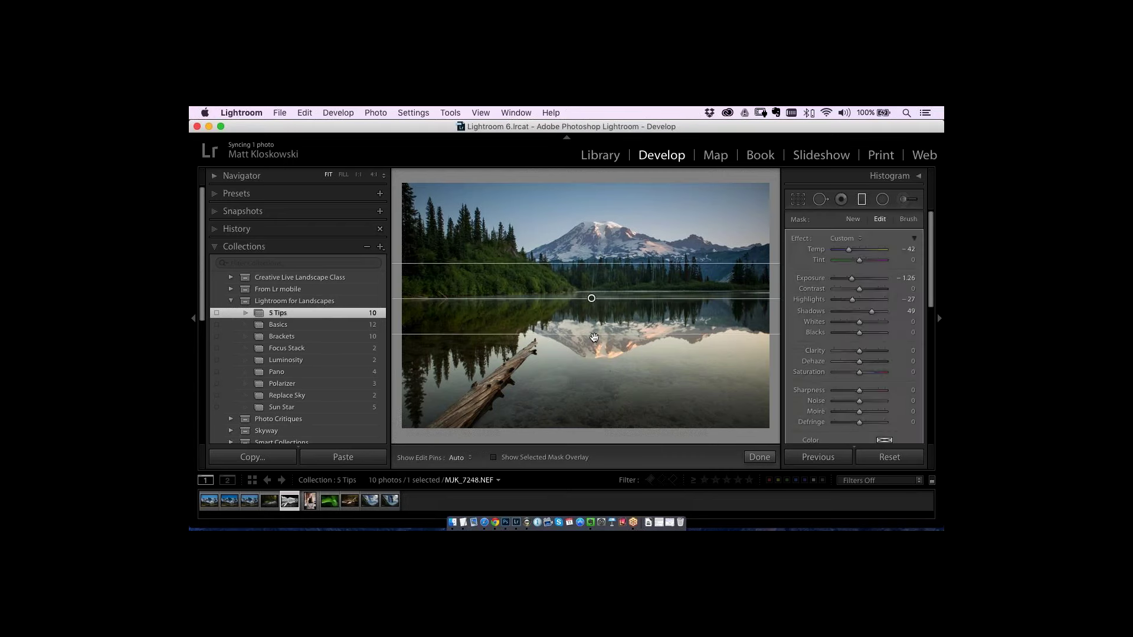
key(Delete)
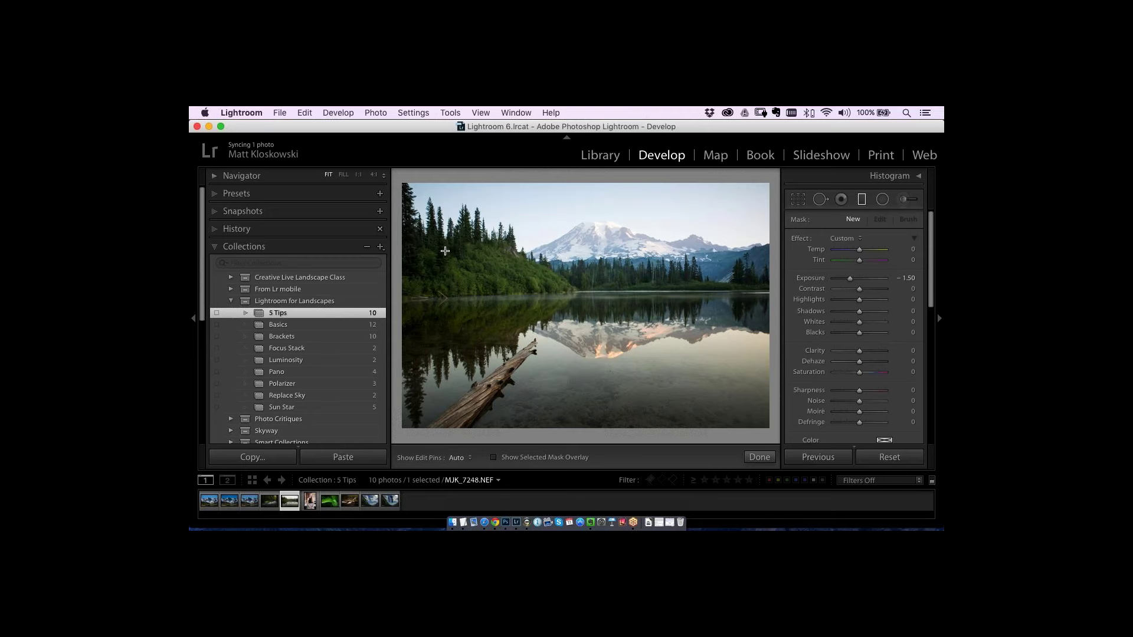
- Try Graduated Filters at Exposure -1.50 from the trees on either side down into the lake, undoing each one
drag(425, 245, 433, 341)
key(super+z)
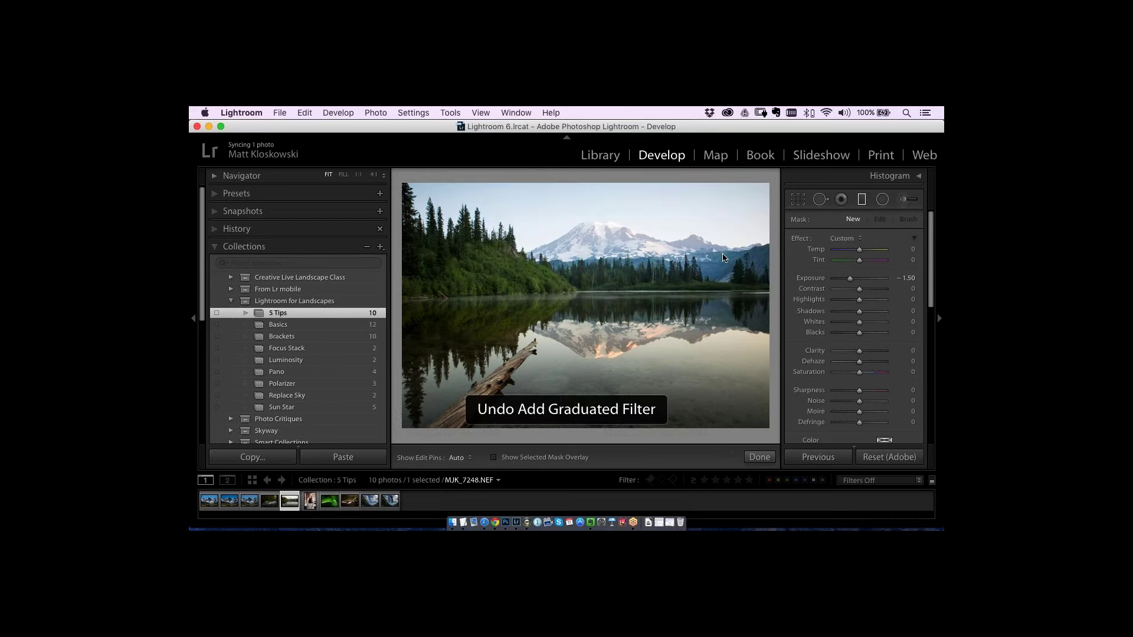
drag(723, 257, 724, 337)
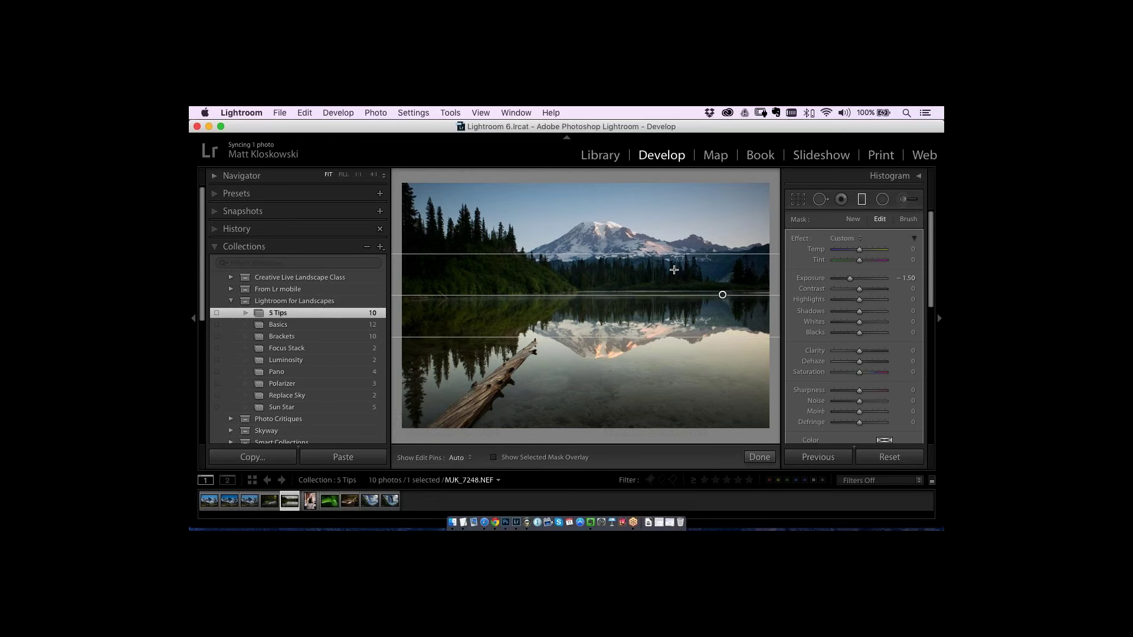
key(super+z)
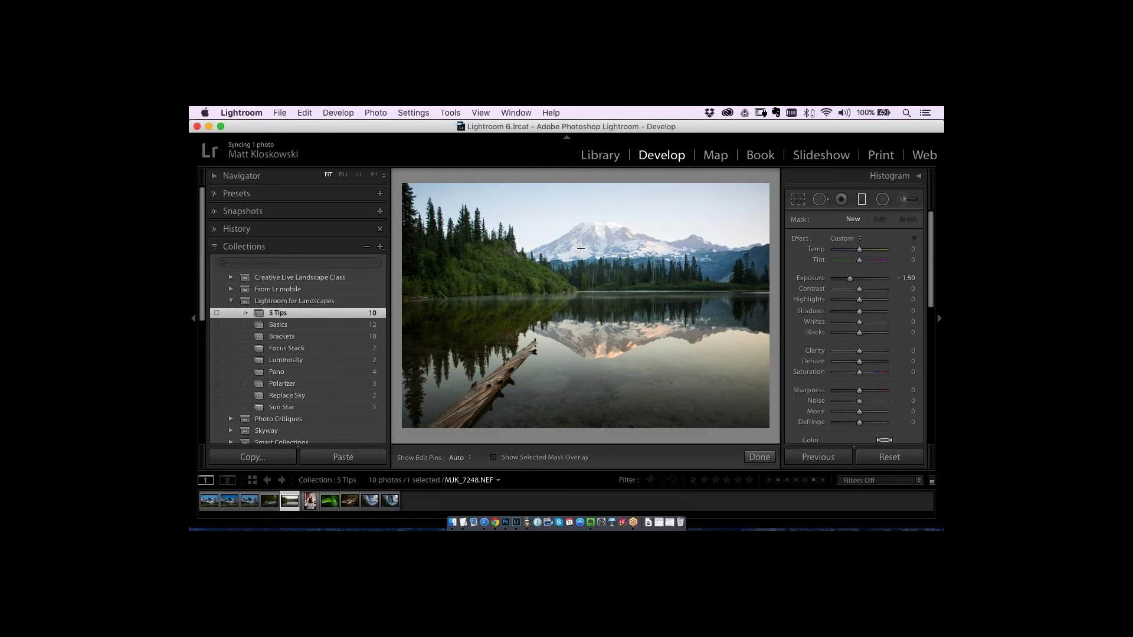
- Add a level Graduated Filter at Exposure -1.50 from the mountain down into the lake, preview its mask, and reposition and widen its transition
drag(577, 246, 595, 324)
key(shift)
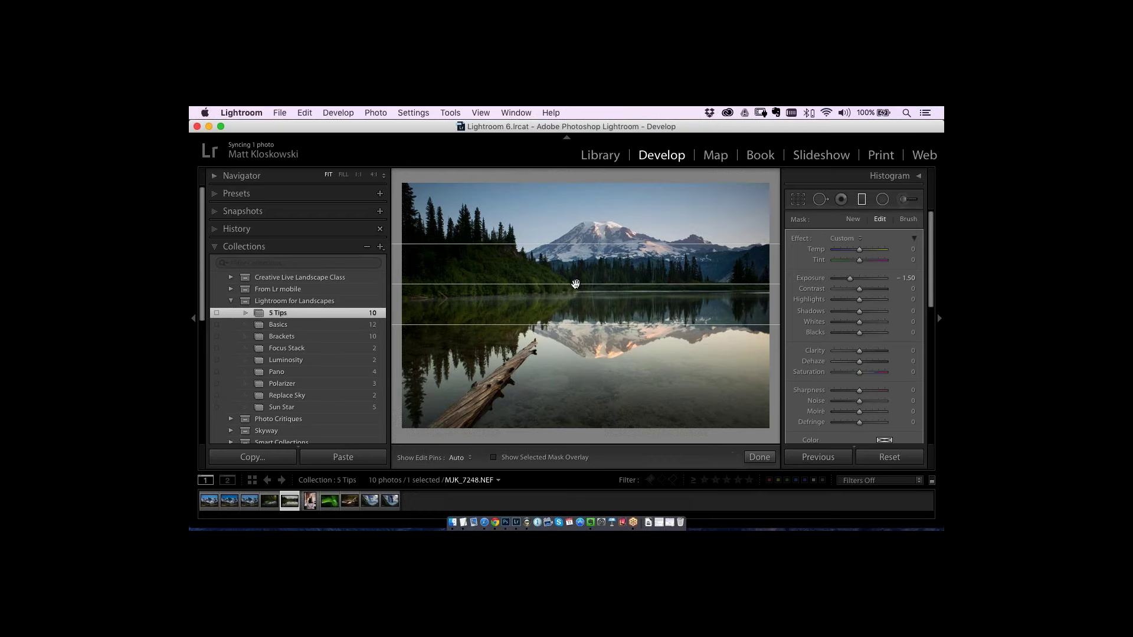
mouse_move(575, 285)
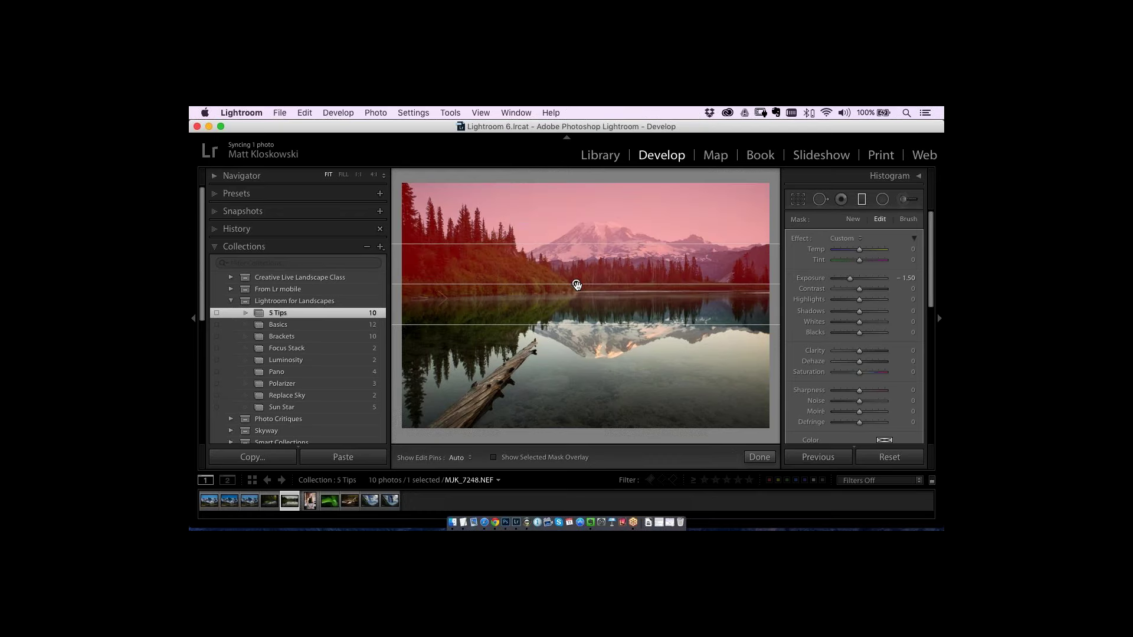
mouse_move(576, 284)
mouse_down()
mouse_move(577, 345)
mouse_move(593, 337)
mouse_move(584, 263)
mouse_move(503, 231)
mouse_move(525, 207)
mouse_move(607, 374)
mouse_move(582, 261)
mouse_move(570, 268)
mouse_up()
drag(570, 308, 583, 361)
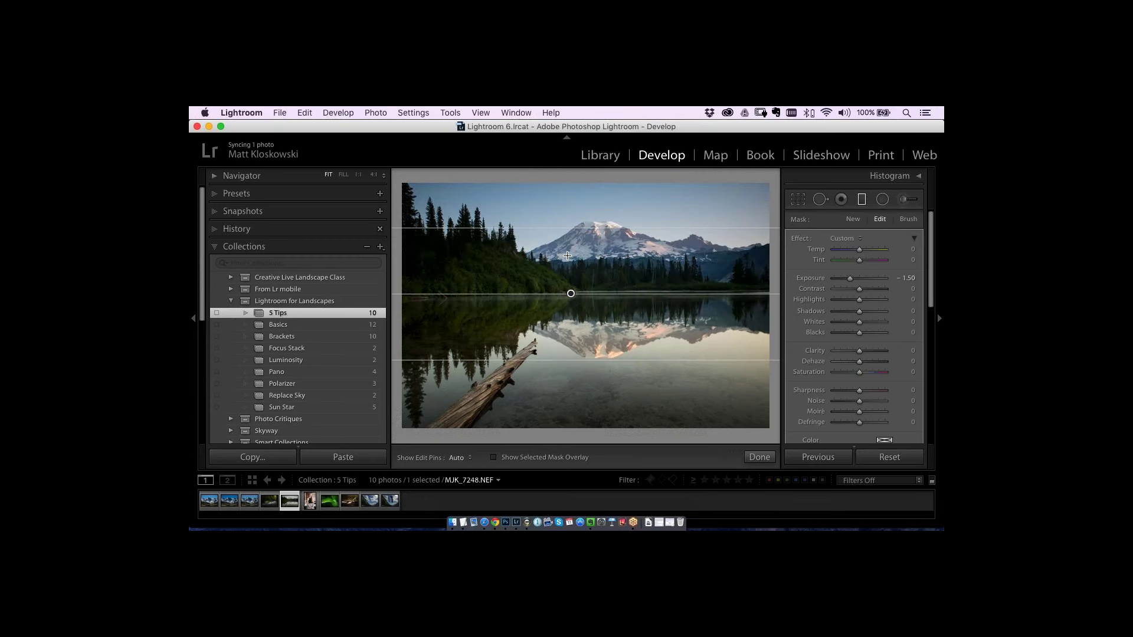